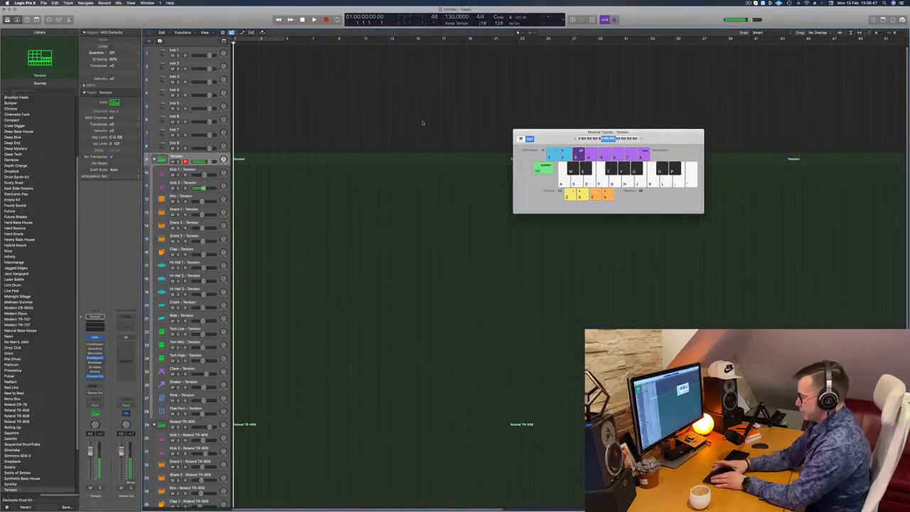
Step: Record a one-bar pattern of four kick hits on the Tension drum kit track
{"action": "key", "text": "r"}
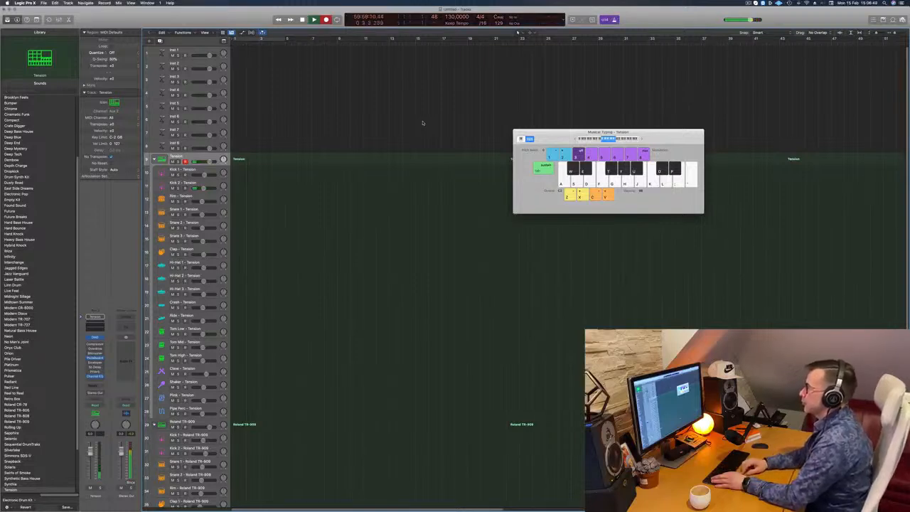
{"action": "key", "text": "a"}
{"action": "key", "text": "a"}
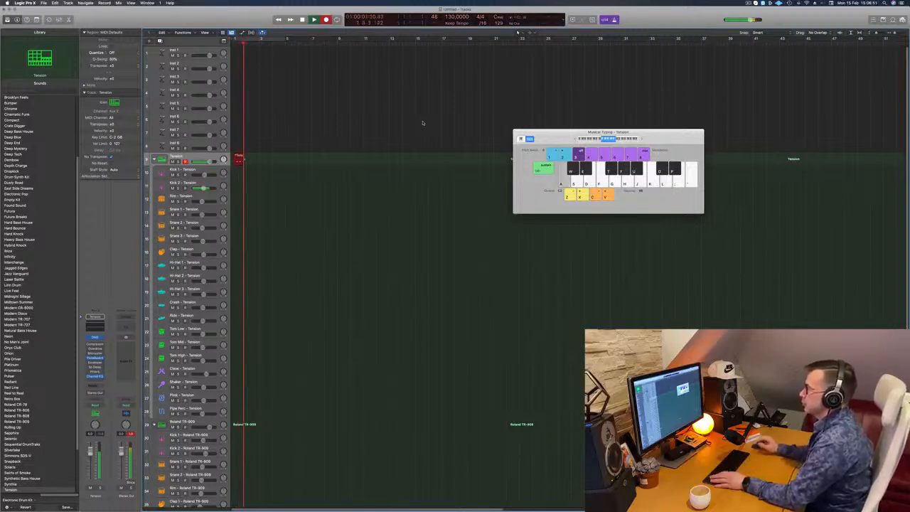
{"action": "key", "text": "space"}
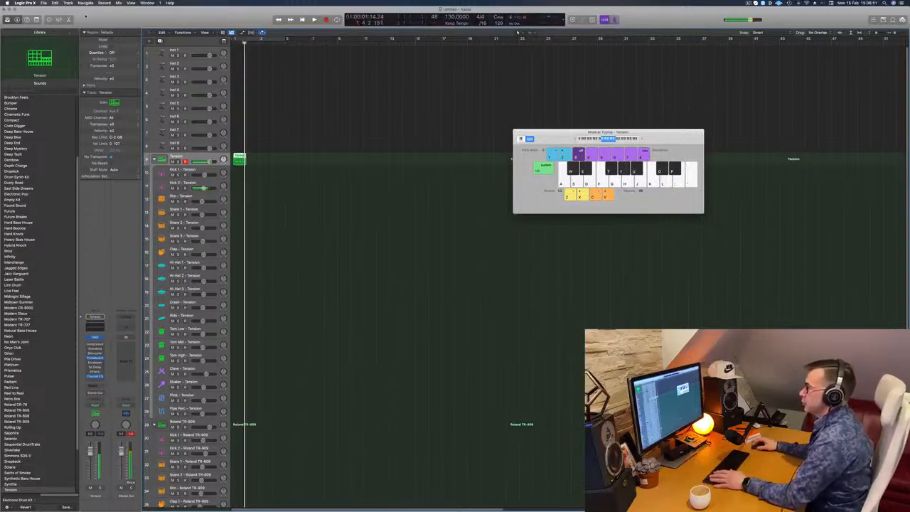
Step: Open the recorded kick region in the piano roll and quantize all its notes
{"action": "double_click", "coordinate": [239, 157]}
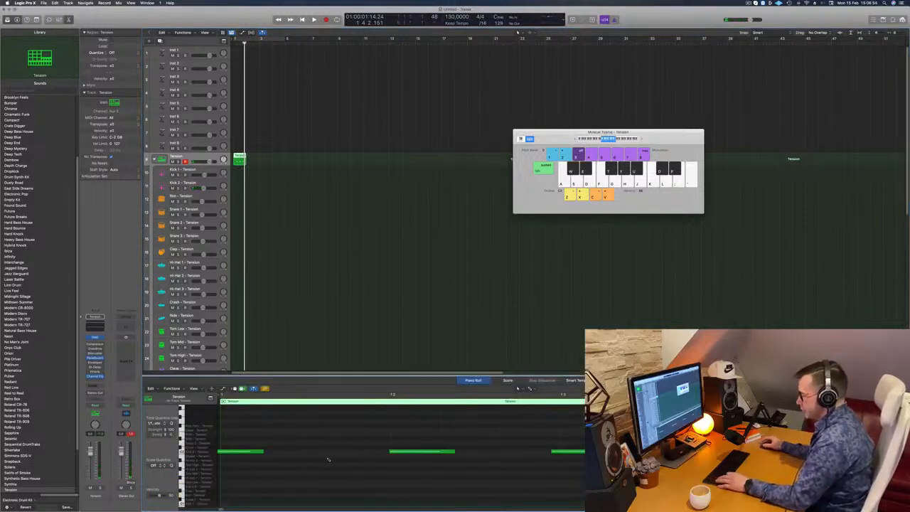
{"action": "key", "text": "super+a"}
{"action": "key", "text": "q"}
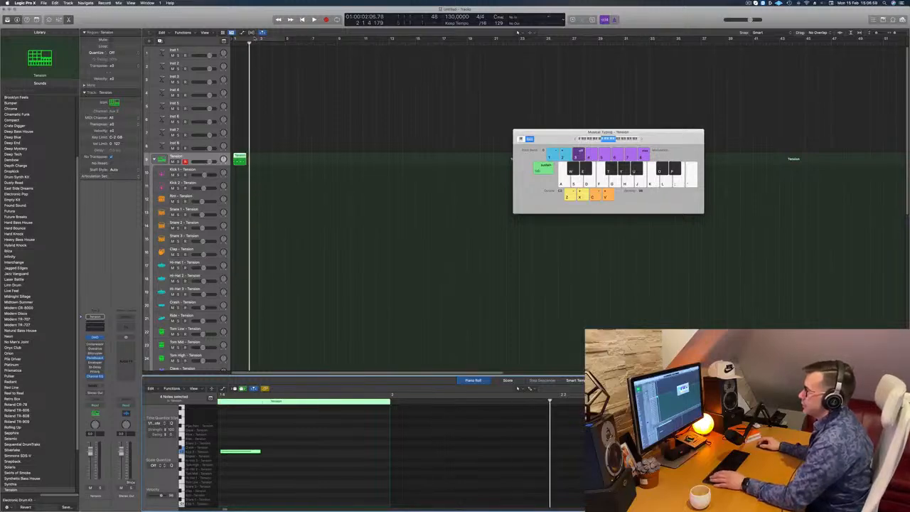
Step: Turn on the cycle for bars 1 to 5 and move the kick region onto the Kick 2 track
{"action": "left_click", "coordinate": [254, 38]}
{"action": "left_click_drag", "start_coordinate": [239, 160], "coordinate": [236, 183]}
{"action": "key", "text": "space"}
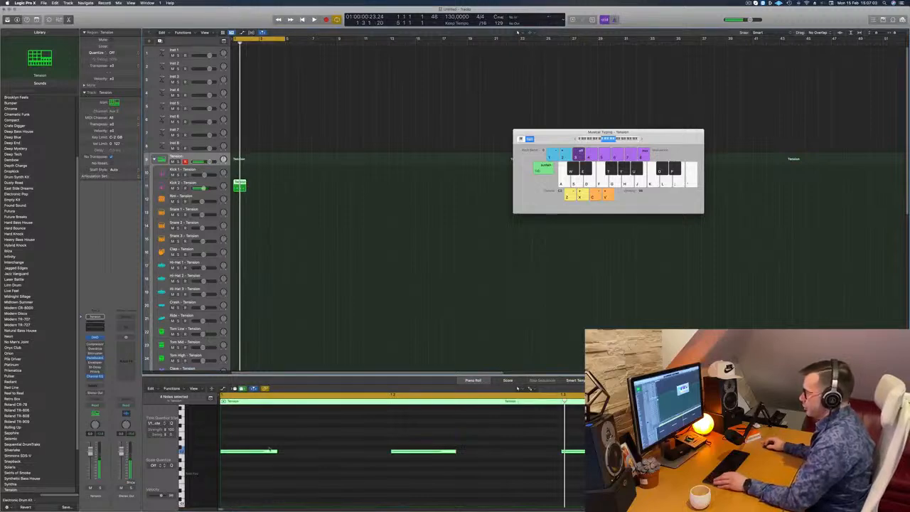
Step: Transpose all four kick notes down one octave
{"action": "left_click", "coordinate": [281, 452]}
{"action": "key", "text": "super+a"}
{"action": "key", "text": "alt+shift+Down"}
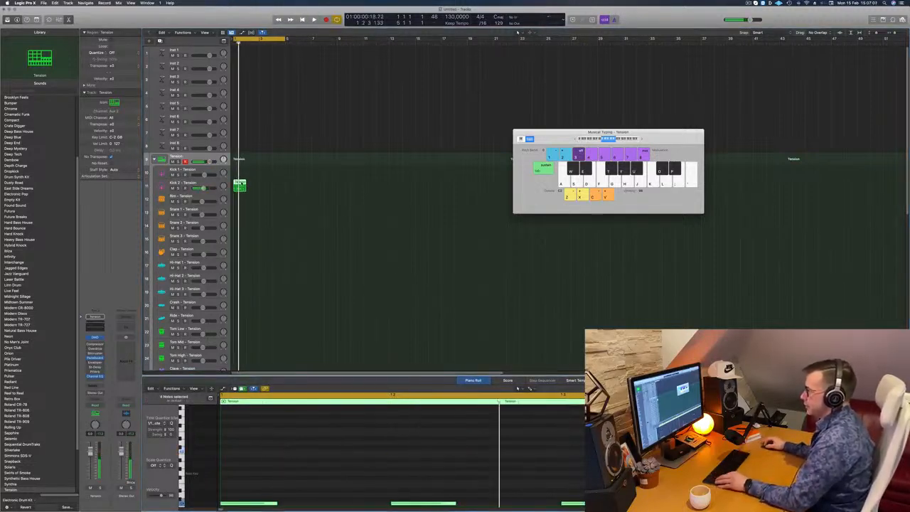
Step: Copy the one-bar kick region to fill the four-bar cycle and play it back with the Kick 2 track selected
{"action": "left_click_drag", "start_coordinate": [241, 185], "coordinate": [271, 190]}
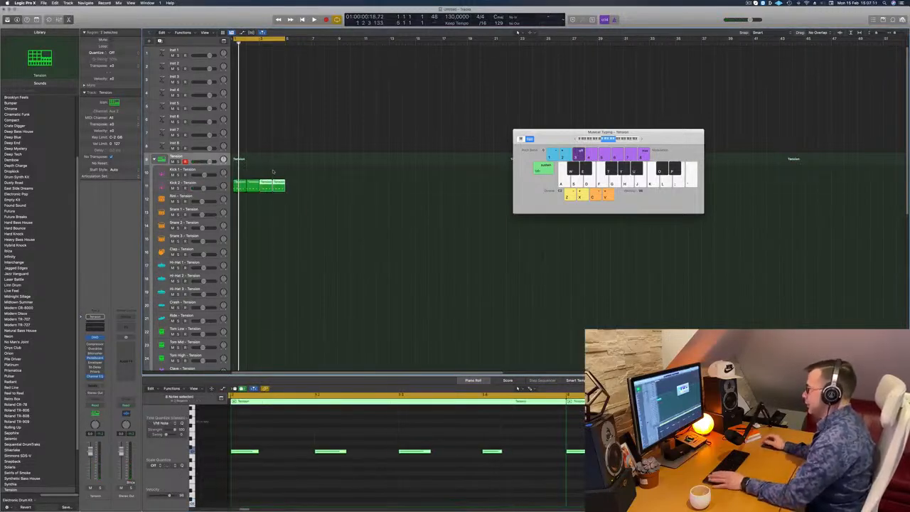
{"action": "key", "text": "space"}
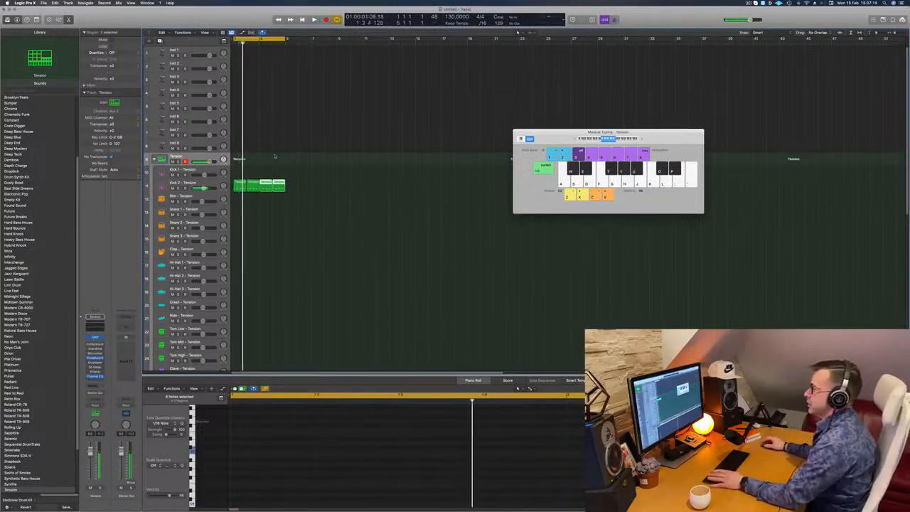
{"action": "left_click", "coordinate": [213, 187]}
{"action": "key", "text": "space"}
{"action": "key", "text": "space"}
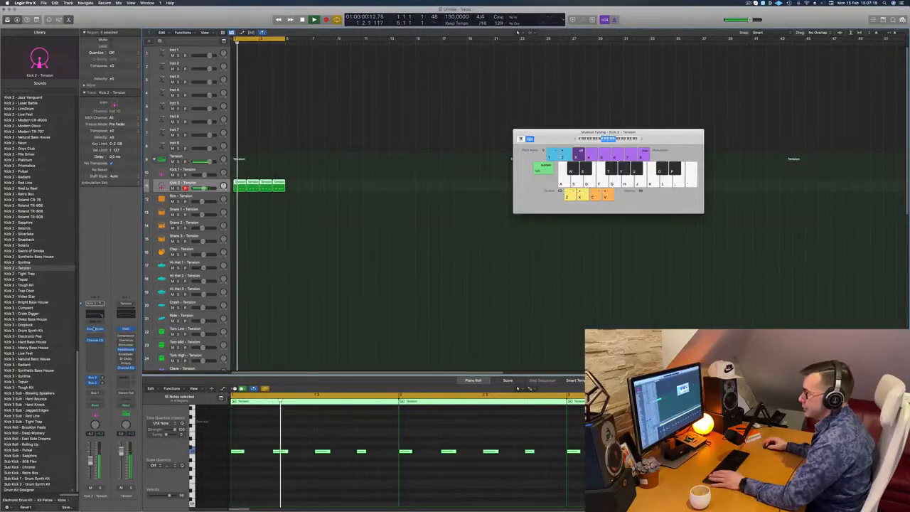
Step: Open the Drum Synth on the Kick 2 track and raise its Tone, trying out Snap and Body during playback
{"action": "left_click", "coordinate": [95, 329]}
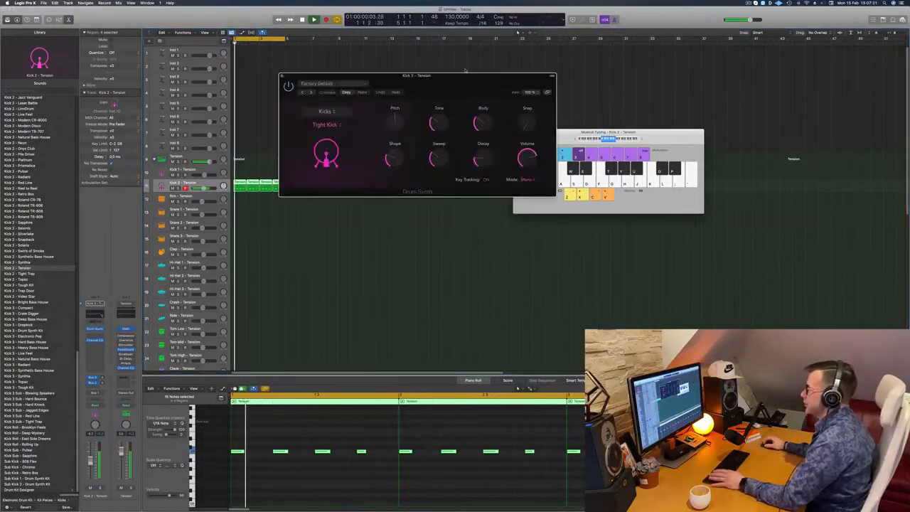
{"action": "left_click_drag", "start_coordinate": [477, 80], "coordinate": [543, 95]}
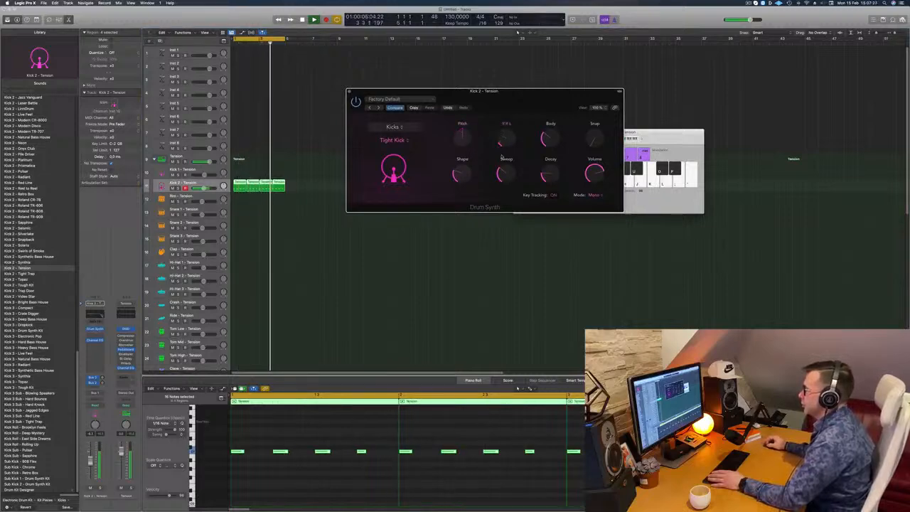
{"action": "left_click_drag", "start_coordinate": [506, 123], "coordinate": [507, 114]}
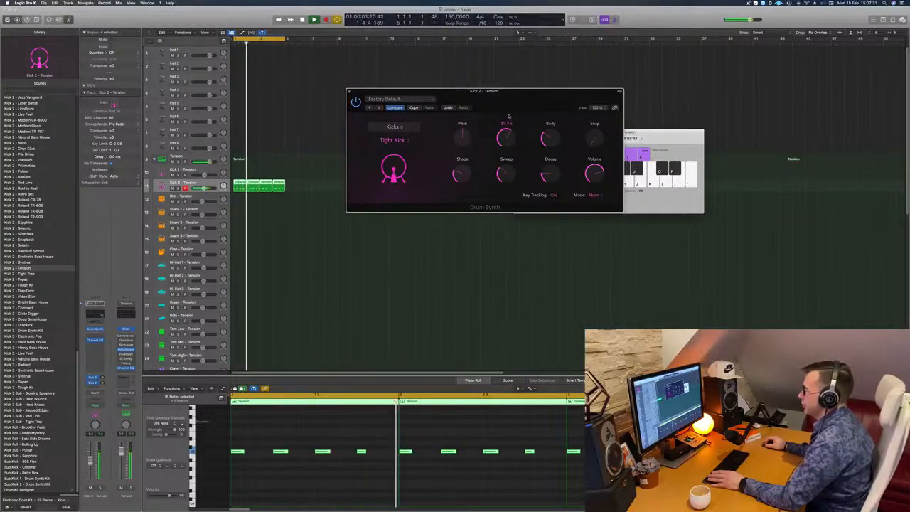
{"action": "left_click_drag", "start_coordinate": [602, 94], "coordinate": [596, 159]}
{"action": "mouse_move", "coordinate": [553, 135]}
{"action": "left_mouse_down"}
{"action": "mouse_move", "coordinate": [556, 116]}
{"action": "mouse_move", "coordinate": [554, 158]}
{"action": "mouse_move", "coordinate": [558, 140]}
{"action": "left_mouse_up"}
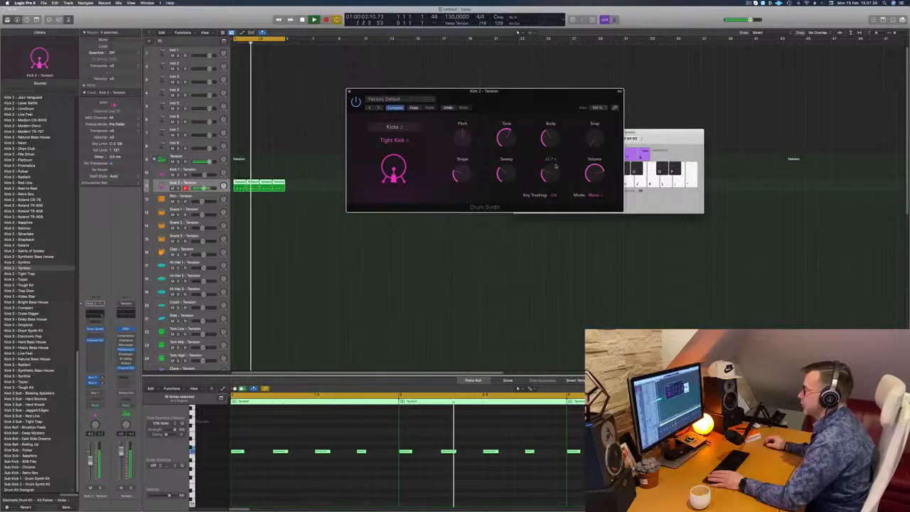
Step: Raise the Drum Synth kick's Decay to about 64% and slightly lower its Sweep and Shape
{"action": "left_click_drag", "start_coordinate": [552, 176], "coordinate": [554, 166]}
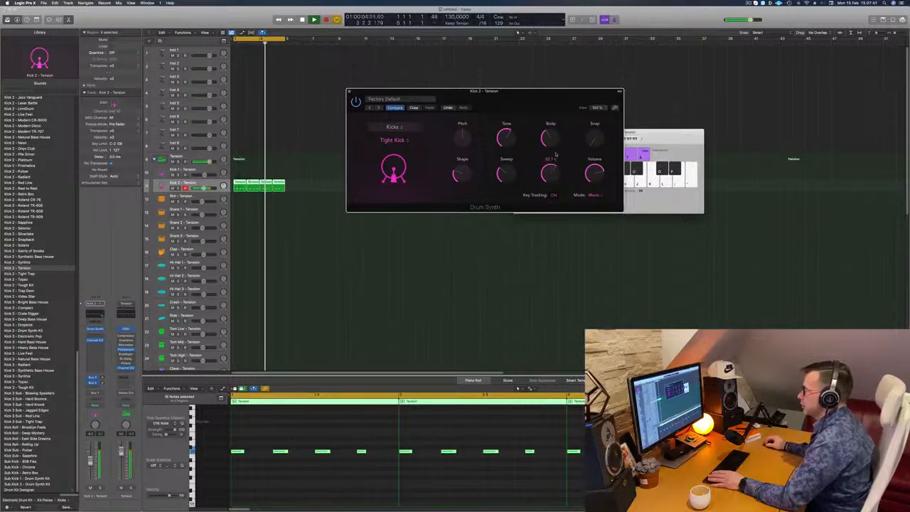
{"action": "left_click_drag", "start_coordinate": [550, 167], "coordinate": [562, 126]}
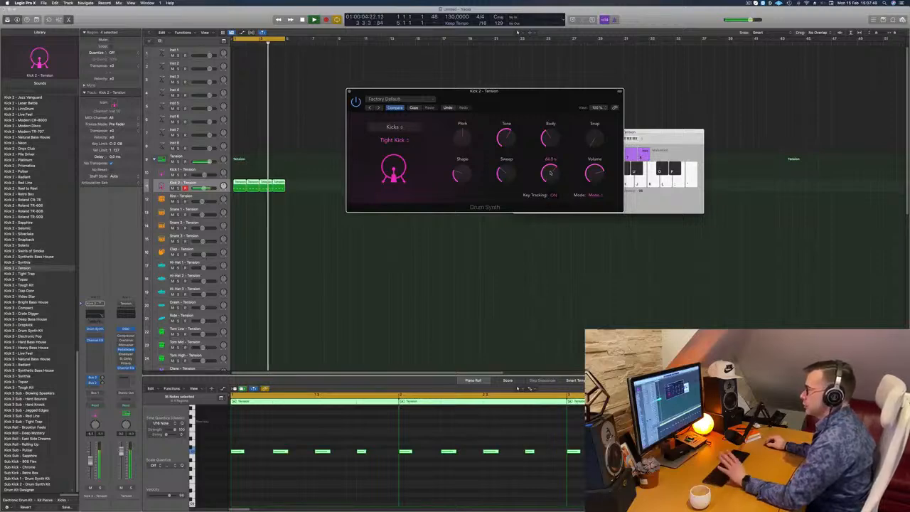
{"action": "left_click_drag", "start_coordinate": [509, 176], "coordinate": [512, 188]}
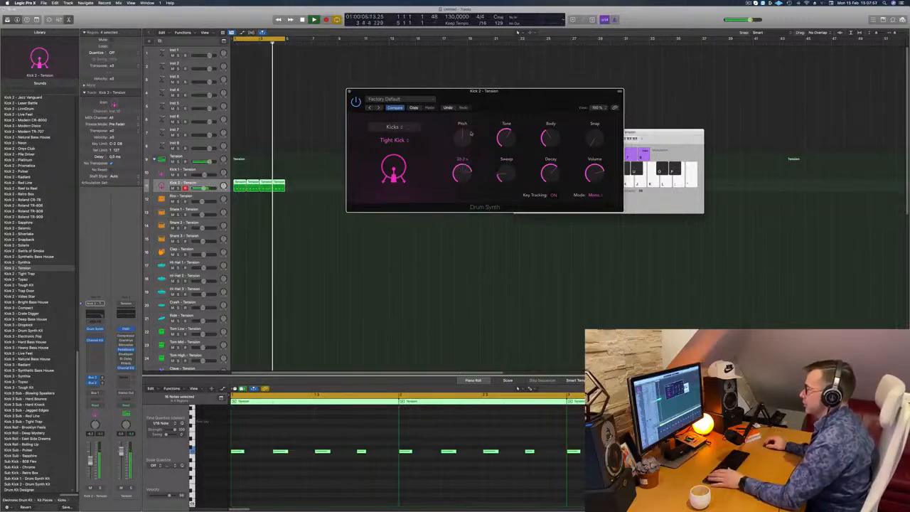
{"action": "left_click_drag", "start_coordinate": [462, 169], "coordinate": [468, 175]}
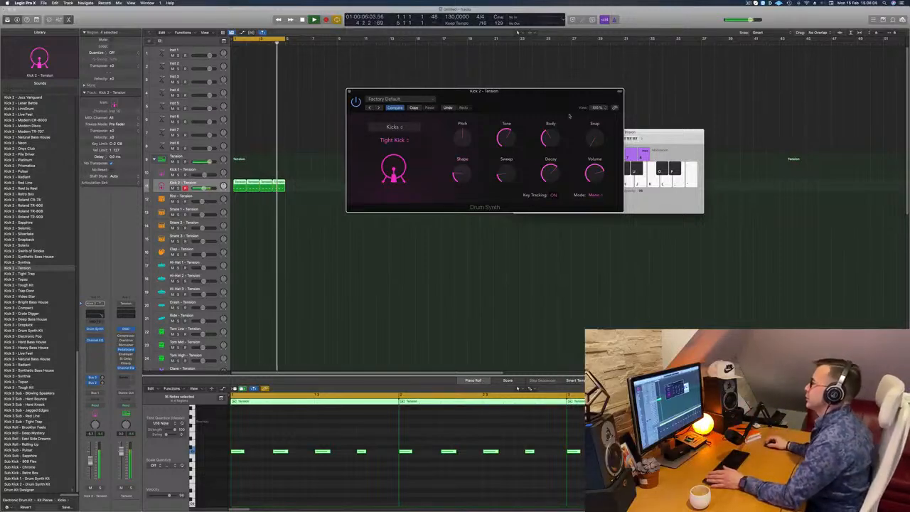
{"action": "mouse_move", "coordinate": [518, 91]}
{"action": "left_mouse_down"}
{"action": "mouse_move", "coordinate": [518, 80]}
{"action": "mouse_move", "coordinate": [506, 89]}
{"action": "left_mouse_up"}
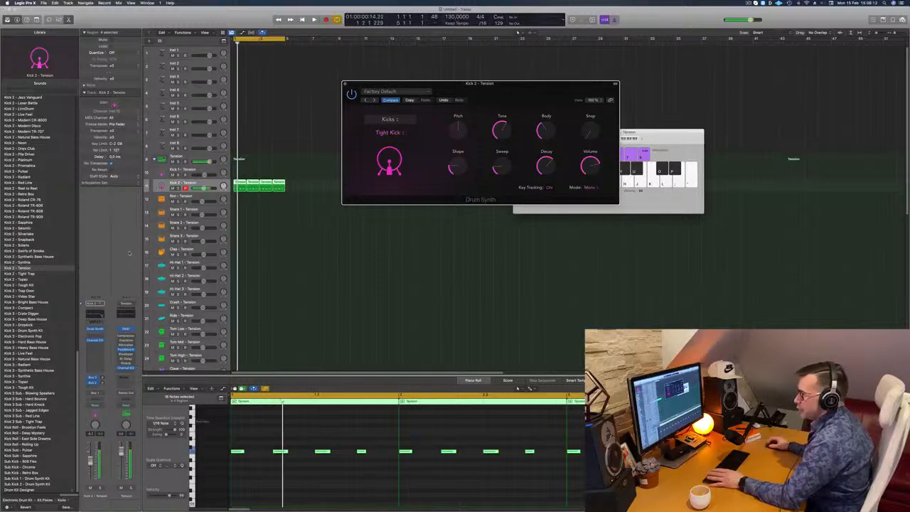
Step: Check the Channel EQ curve on the Kick 2 track, then close it and move the Drum Synth window aside
{"action": "left_click", "coordinate": [95, 340]}
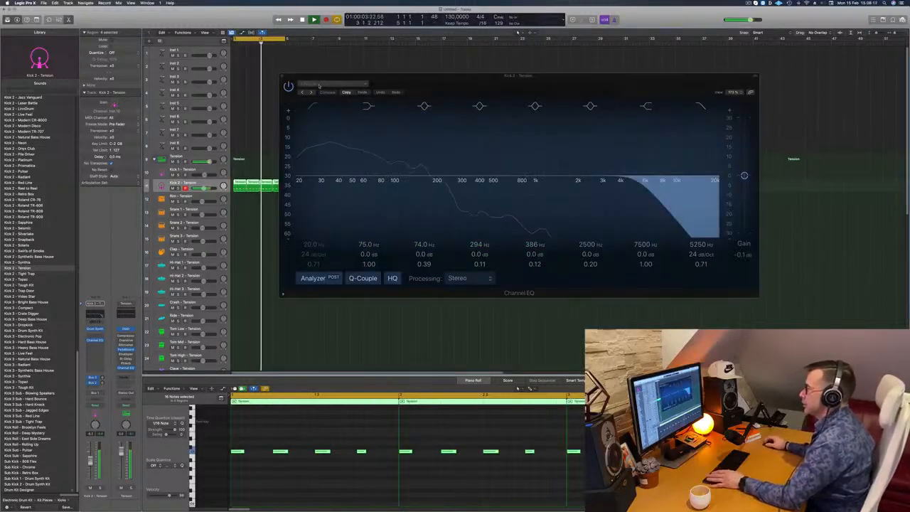
{"action": "left_click", "coordinate": [282, 75]}
{"action": "left_click", "coordinate": [235, 265]}
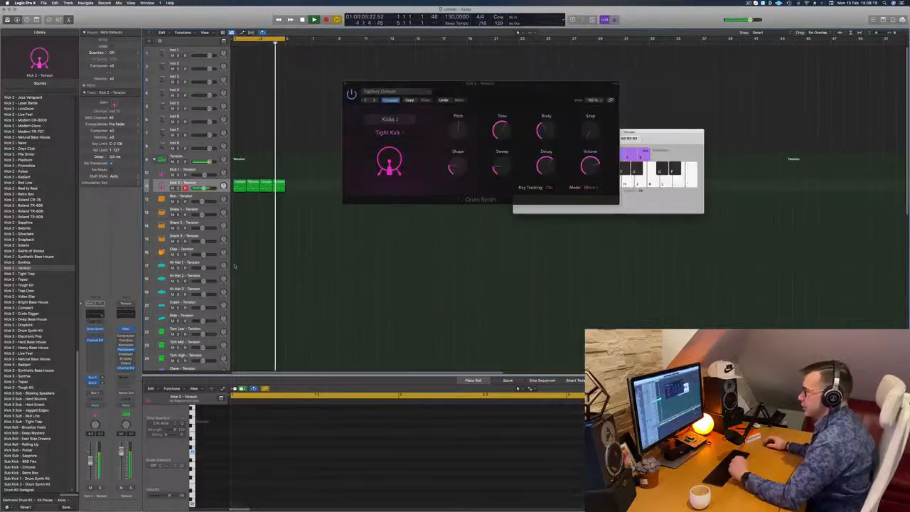
{"action": "left_click_drag", "start_coordinate": [348, 84], "coordinate": [461, 61]}
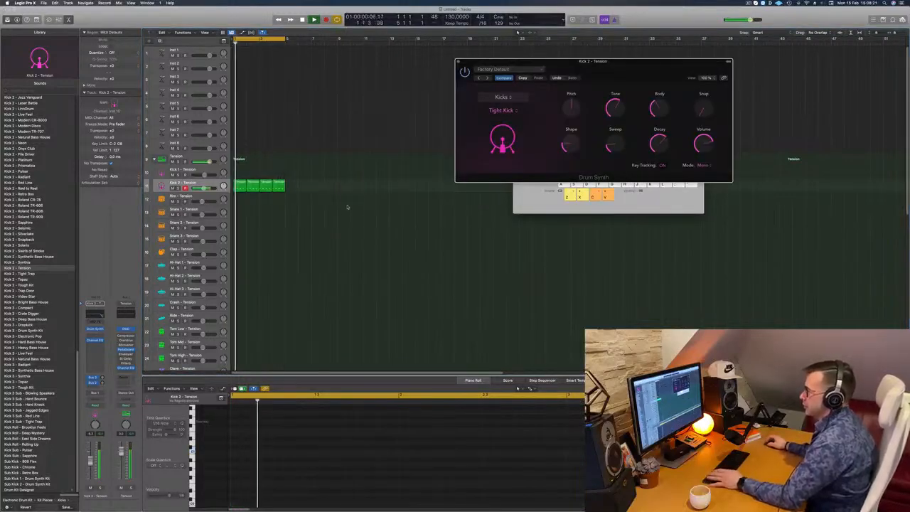
Step: Copy the first kick region to the Hi-Hat 3 track at bar 1
{"action": "key", "text": "super+Up"}
{"action": "key", "text": "super+Up"}
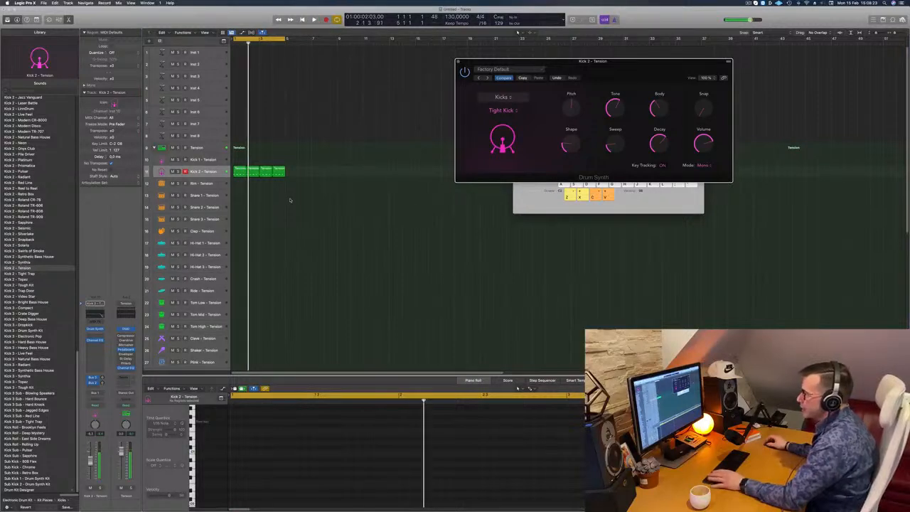
{"action": "left_click", "coordinate": [243, 171]}
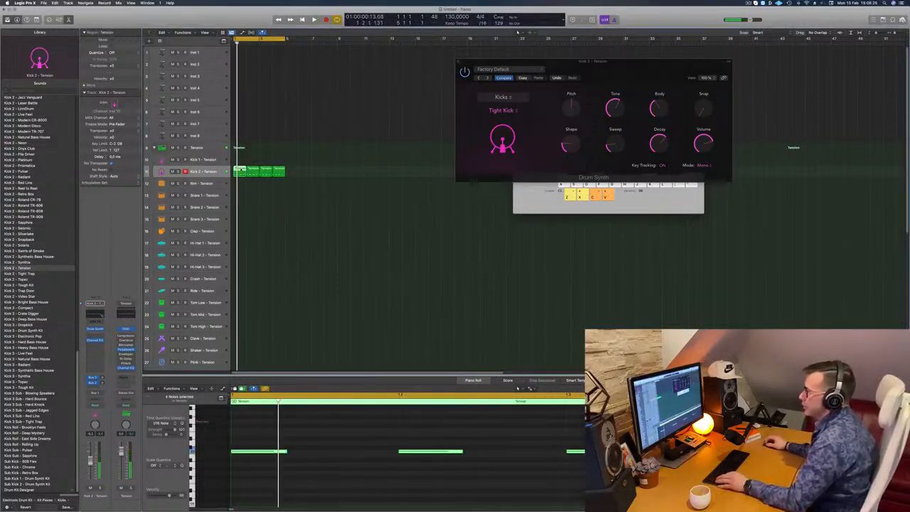
{"action": "left_click_drag", "start_coordinate": [242, 172], "coordinate": [240, 246]}
{"action": "scroll", "coordinate": [339, 454], "scroll_direction": "left", "scroll_amount": 3}
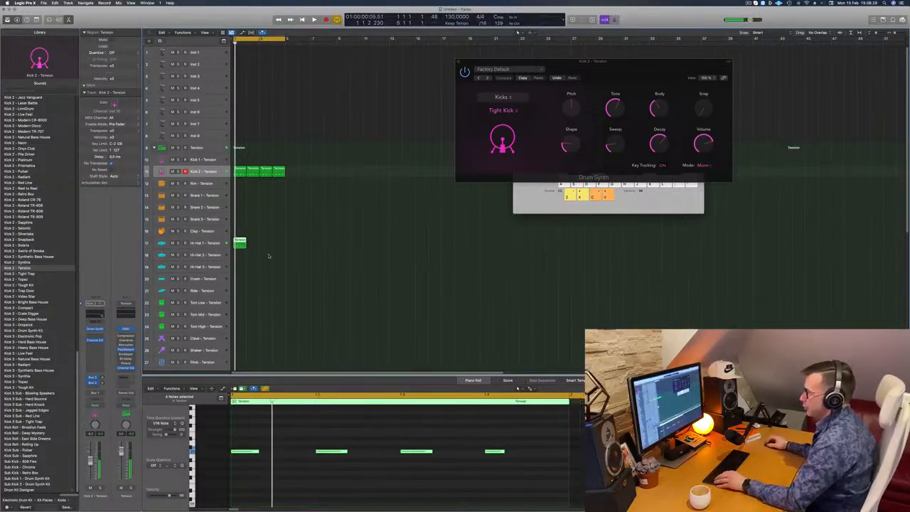
{"action": "left_click_drag", "start_coordinate": [240, 245], "coordinate": [240, 270]}
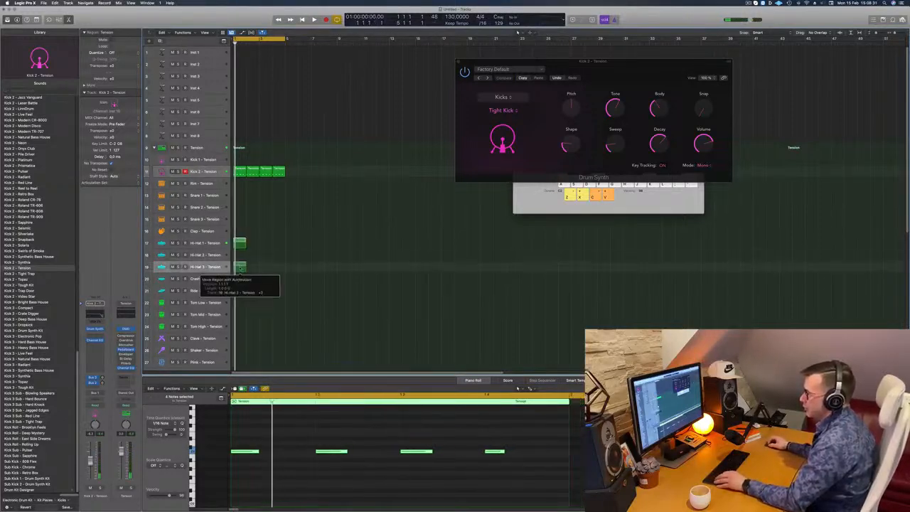
Step: Shift all four notes of the copied region an eighth note later onto the offbeats
{"action": "left_click_drag", "start_coordinate": [251, 430], "coordinate": [525, 479]}
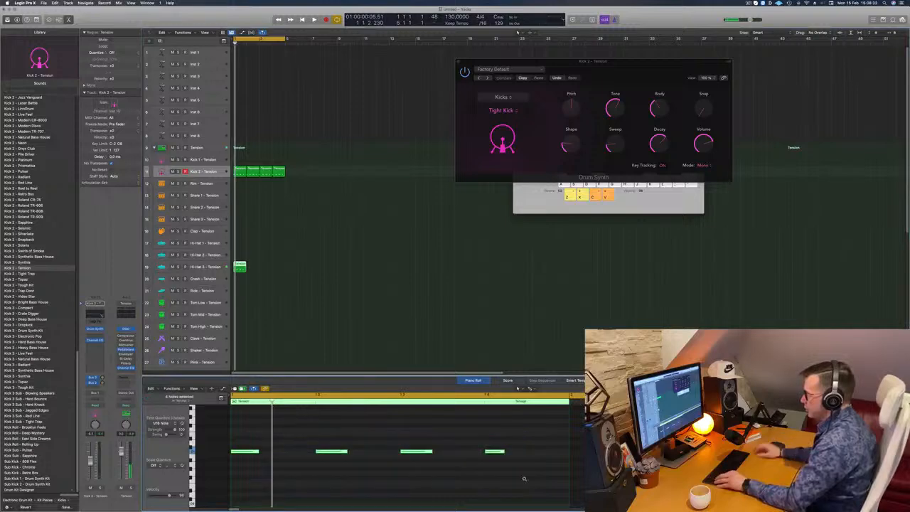
{"action": "key", "text": "alt+Right"}
{"action": "key", "text": "alt+Right"}
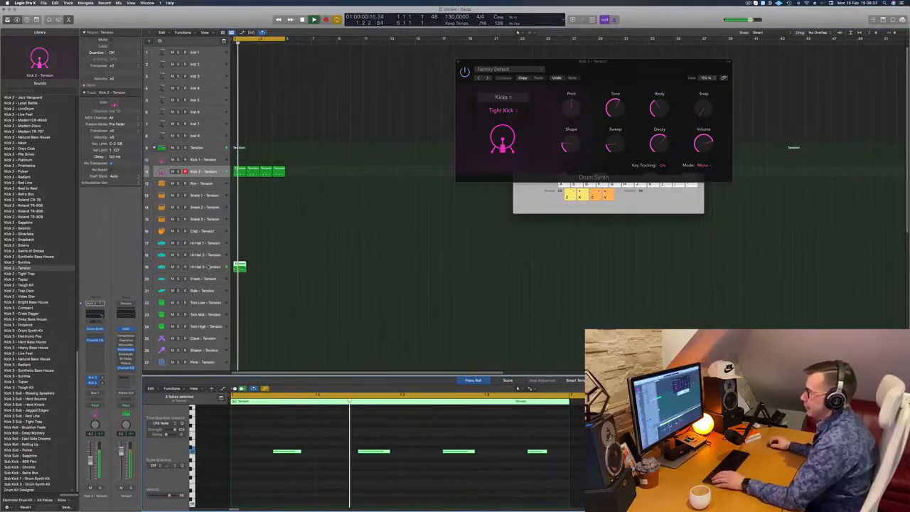
Step: Audition the offbeat region on Hi-Hat 3 and move it to the Crash track
{"action": "left_click", "coordinate": [238, 267]}
{"action": "key", "text": "space"}
{"action": "left_click_drag", "start_coordinate": [237, 278], "coordinate": [239, 279]}
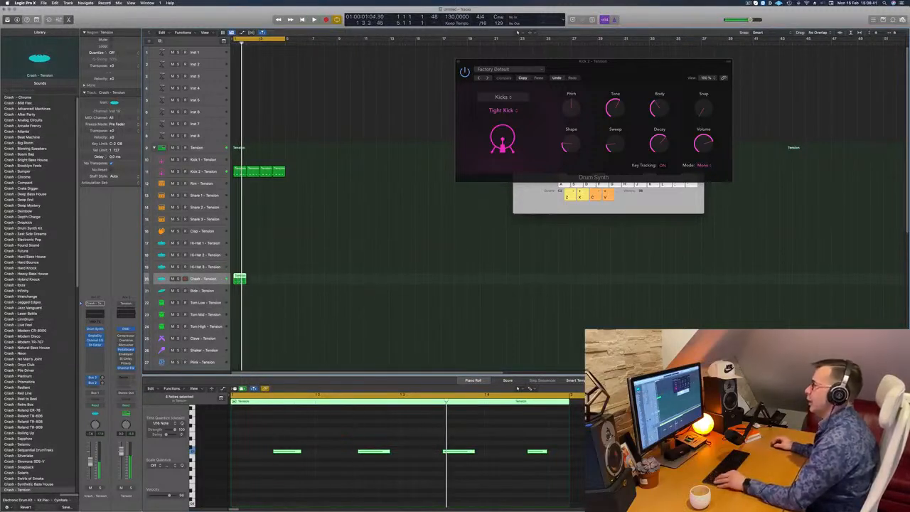
Step: Examine the crash region's offbeat notes in the piano roll while the cycle plays
{"action": "scroll", "coordinate": [277, 429], "scroll_direction": "down", "scroll_amount": 2}
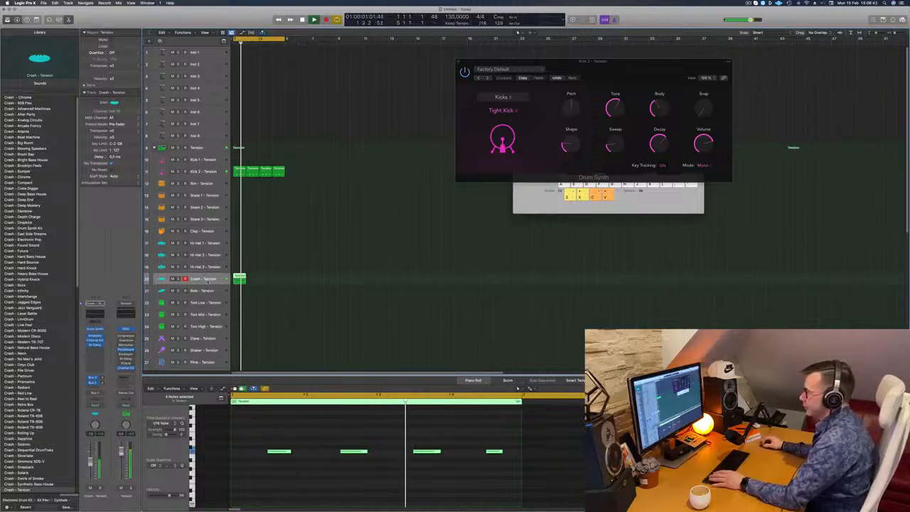
{"action": "scroll", "coordinate": [236, 469], "scroll_direction": "down", "scroll_amount": 1}
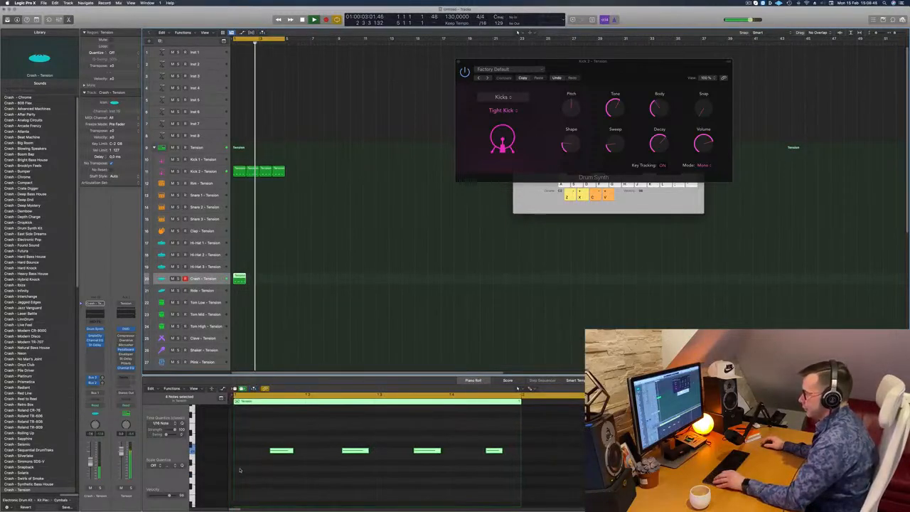
{"action": "scroll", "coordinate": [240, 470], "scroll_direction": "up", "scroll_amount": 5}
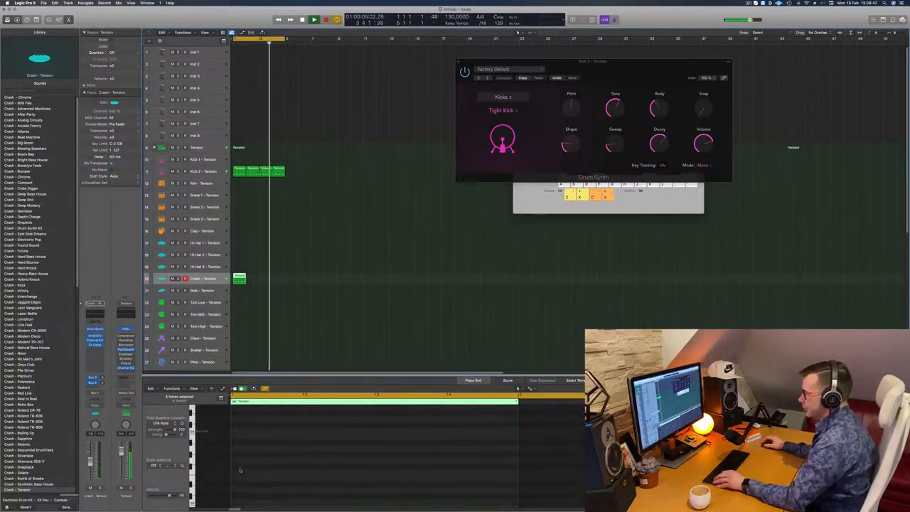
{"action": "scroll", "coordinate": [239, 470], "scroll_direction": "down", "scroll_amount": 5}
{"action": "scroll", "coordinate": [252, 470], "scroll_direction": "down", "scroll_amount": 2}
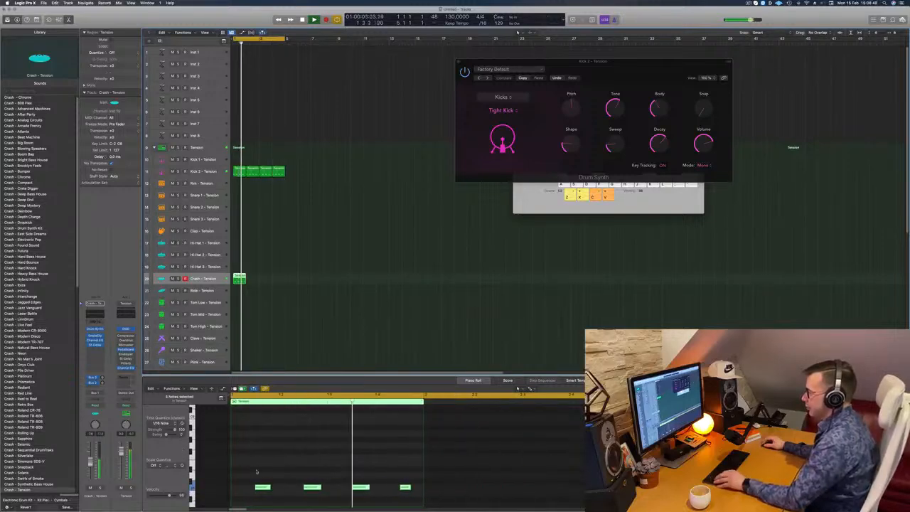
{"action": "scroll", "coordinate": [421, 499], "scroll_direction": "down", "scroll_amount": 3}
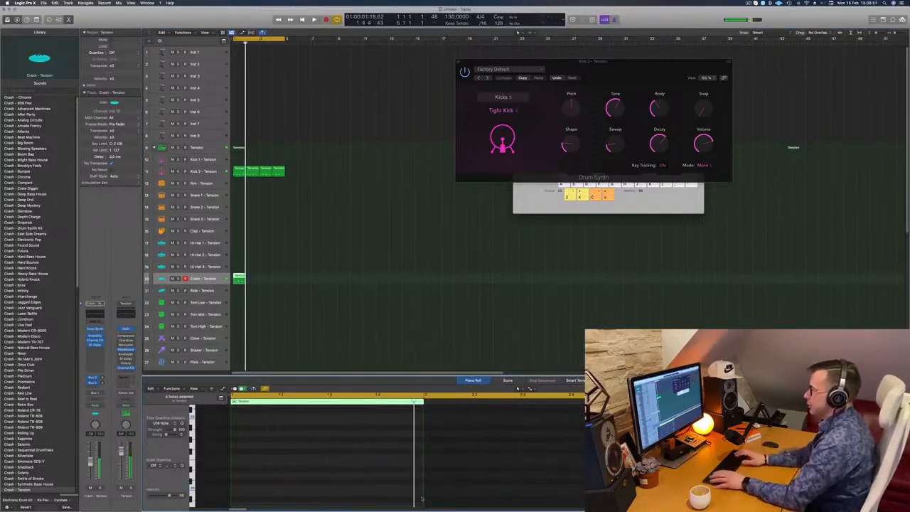
{"action": "scroll", "coordinate": [422, 498], "scroll_direction": "up", "scroll_amount": 3}
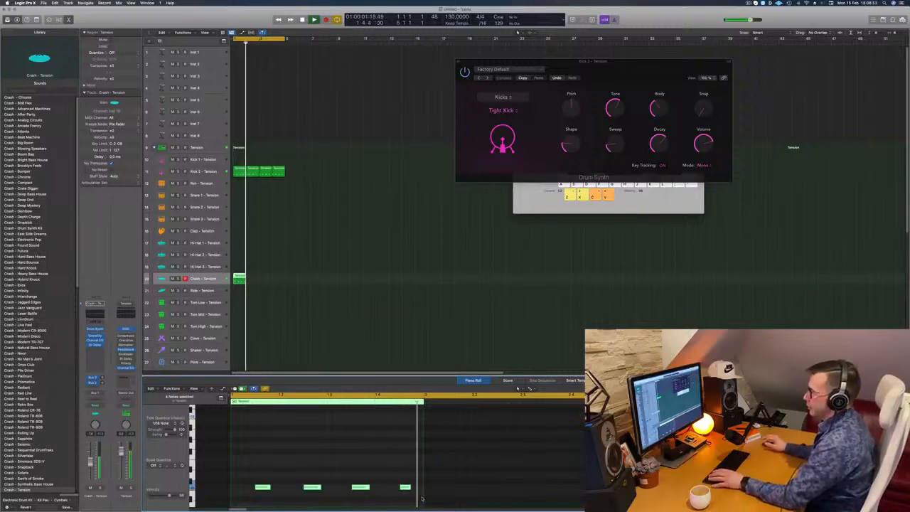
Step: Copy the offbeat crash region to fill bars 1 to 4 and play the cycle with all four crash regions selected
{"action": "scroll", "coordinate": [337, 300], "scroll_direction": "down", "scroll_amount": 5}
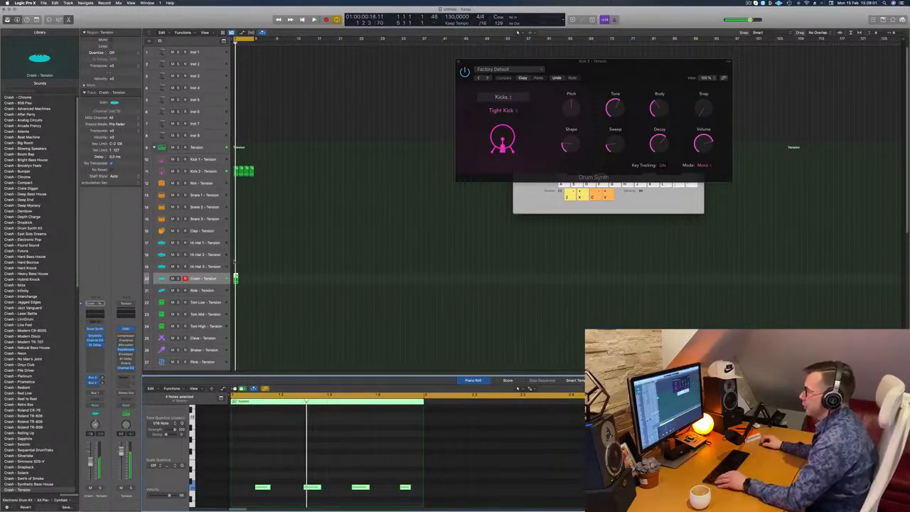
{"action": "scroll", "coordinate": [238, 274], "scroll_direction": "up", "scroll_amount": 5}
{"action": "left_click_drag", "start_coordinate": [248, 279], "coordinate": [336, 283]}
{"action": "left_click", "coordinate": [250, 280], "text": "shift"}
{"action": "scroll", "coordinate": [275, 275], "scroll_direction": "down", "scroll_amount": 3}
{"action": "key", "text": "space"}
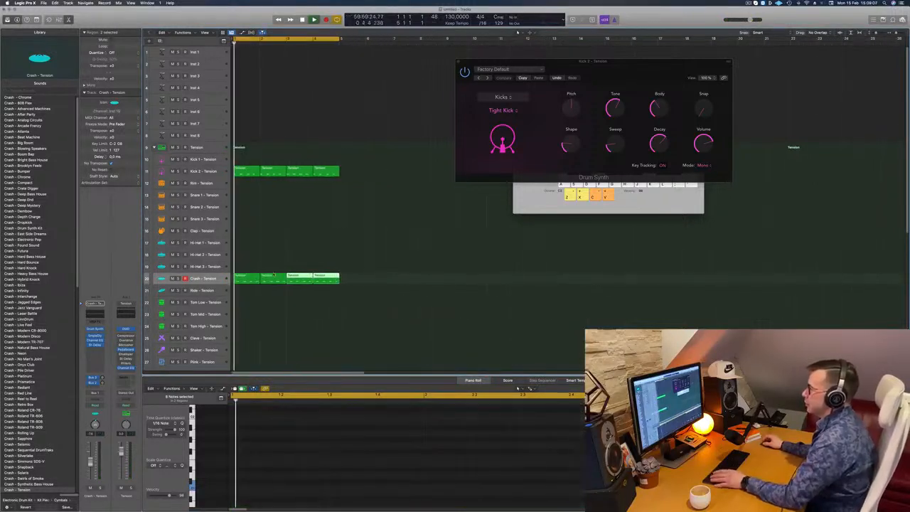
{"action": "left_click", "coordinate": [222, 278]}
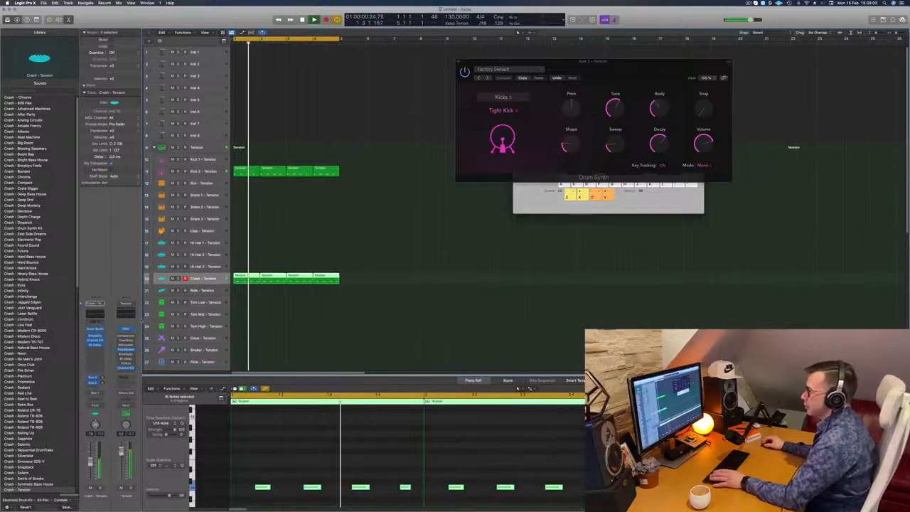
Step: Open the Crash track's Drum Synth and lower the Ride Cymbal's Decay to shorten the sound
{"action": "left_click", "coordinate": [94, 329]}
{"action": "left_click_drag", "start_coordinate": [443, 90], "coordinate": [485, 120]}
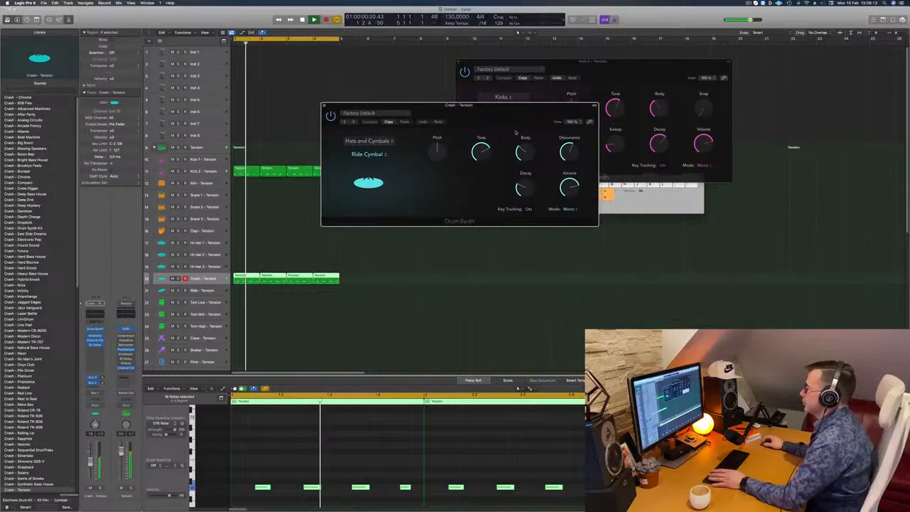
{"action": "mouse_move", "coordinate": [435, 148]}
{"action": "left_mouse_down"}
{"action": "mouse_move", "coordinate": [439, 170]}
{"action": "mouse_move", "coordinate": [446, 144]}
{"action": "mouse_move", "coordinate": [439, 191]}
{"action": "mouse_move", "coordinate": [442, 150]}
{"action": "left_mouse_up"}
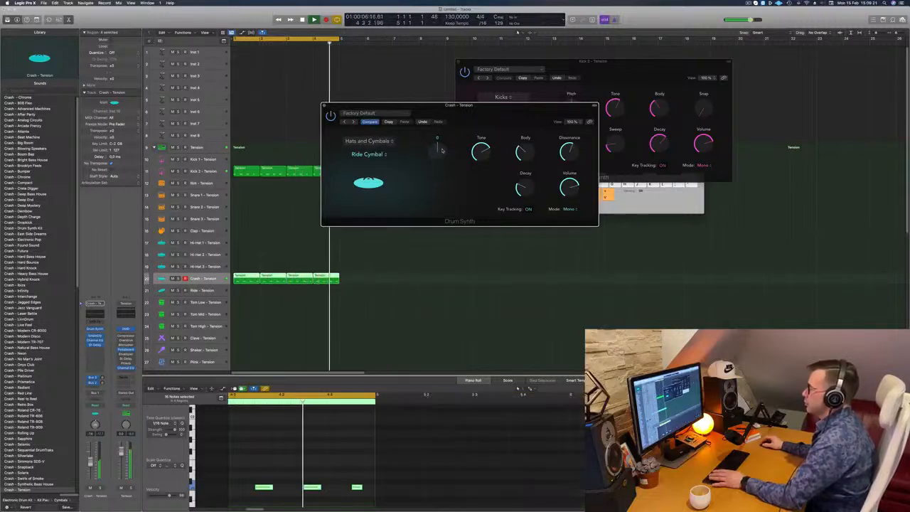
{"action": "mouse_move", "coordinate": [509, 116]}
{"action": "left_mouse_down"}
{"action": "mouse_move", "coordinate": [479, 120]}
{"action": "mouse_move", "coordinate": [518, 111]}
{"action": "left_mouse_up"}
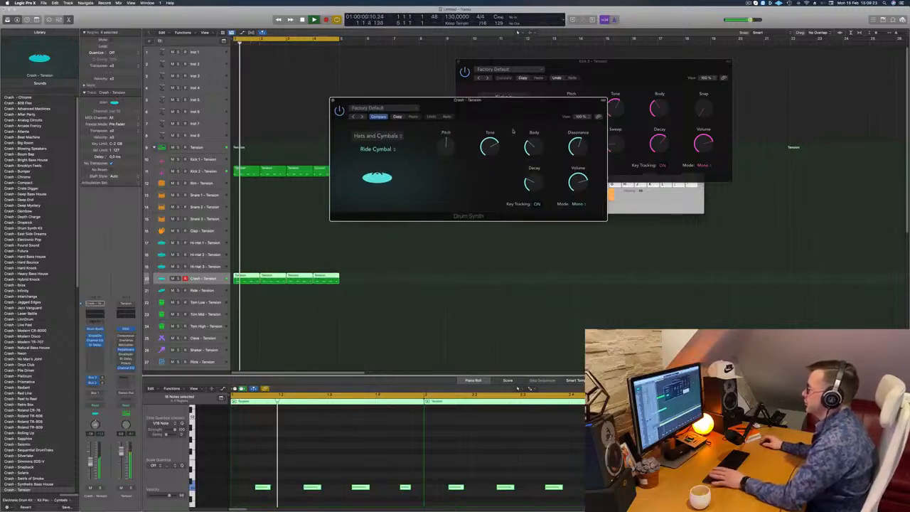
{"action": "left_click_drag", "start_coordinate": [529, 183], "coordinate": [545, 200]}
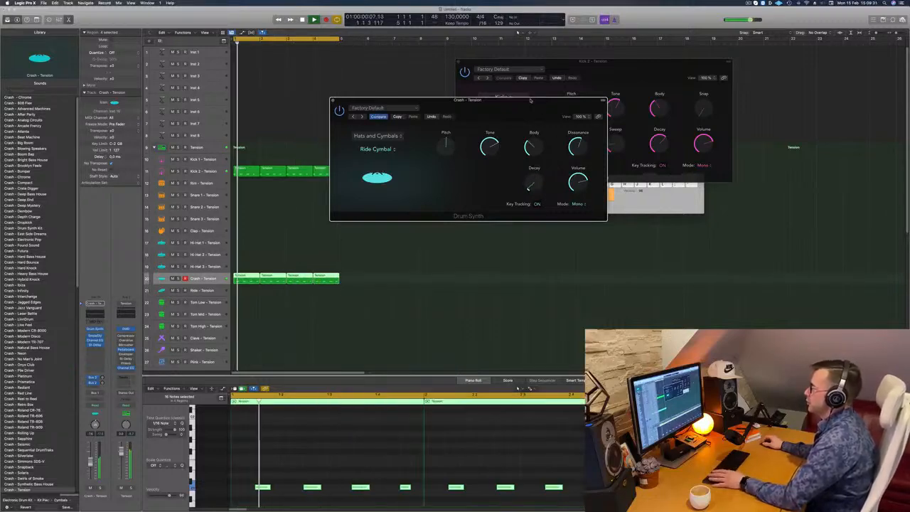
{"action": "left_click_drag", "start_coordinate": [530, 109], "coordinate": [582, 104]}
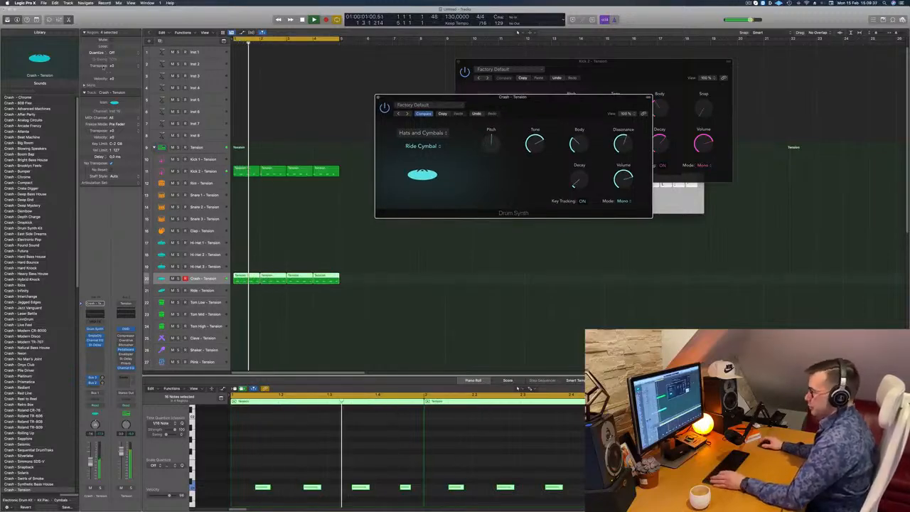
Step: Set the Crash track's automation mode to Touch and move the Drum Synth Decay slightly during playback to write its automation
{"action": "left_click", "coordinate": [58, 20]}
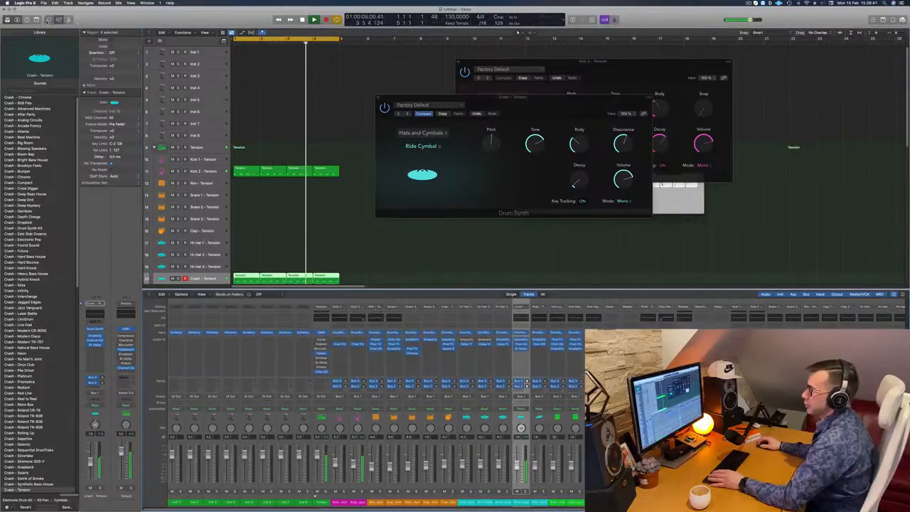
{"action": "left_click", "coordinate": [50, 19]}
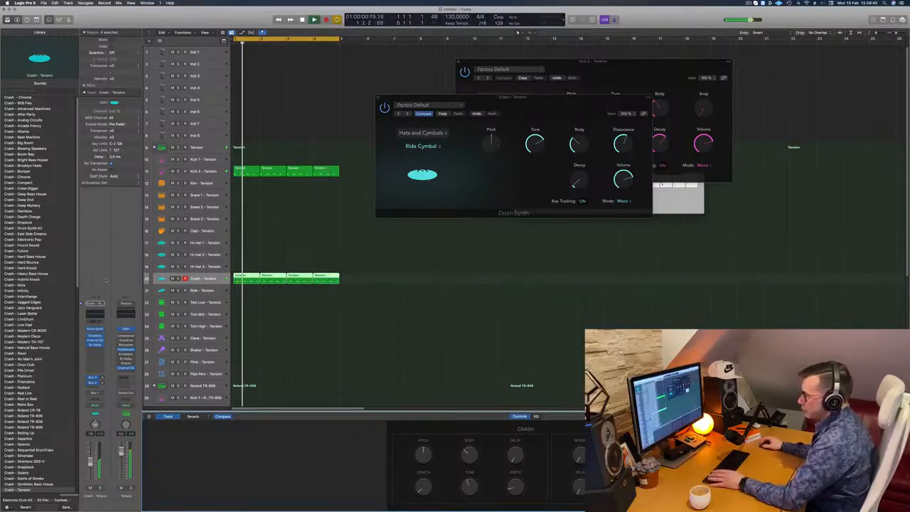
{"action": "left_click", "coordinate": [100, 406]}
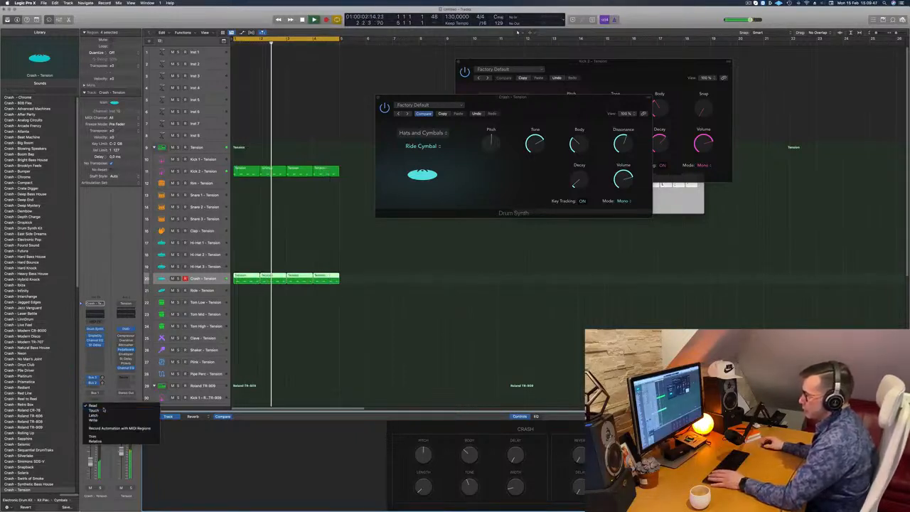
{"action": "left_click", "coordinate": [107, 416]}
{"action": "key", "text": "space"}
{"action": "key", "text": "space"}
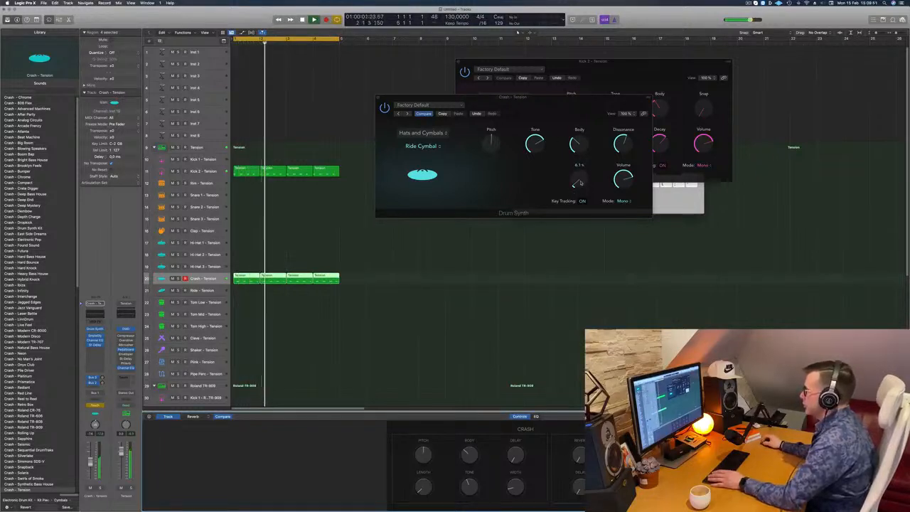
{"action": "mouse_move", "coordinate": [580, 182]}
{"action": "left_mouse_down"}
{"action": "mouse_move", "coordinate": [582, 163]}
{"action": "mouse_move", "coordinate": [580, 177]}
{"action": "left_mouse_up"}
{"action": "key", "text": "space"}
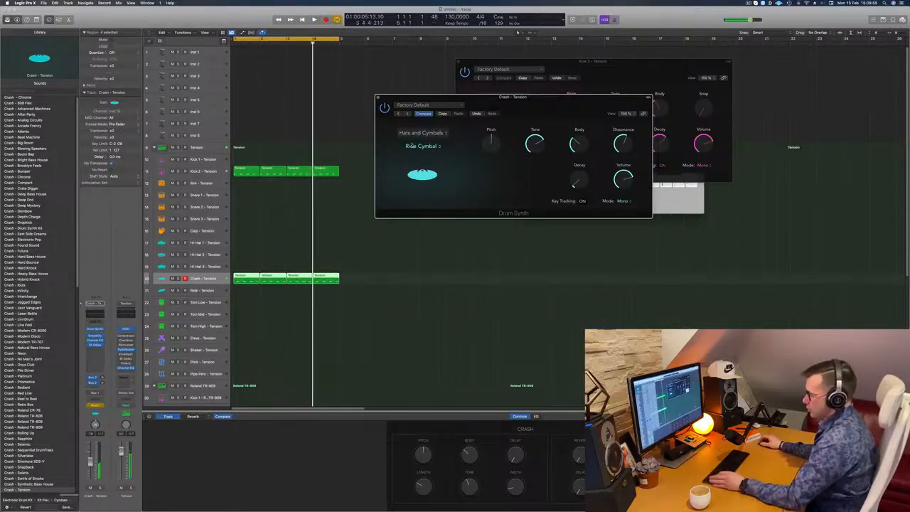
Step: Deselect the regions, hide the Musical Typing keyboard and show the Drum Synth Decay automation curve on the Crash track
{"action": "left_click", "coordinate": [354, 84]}
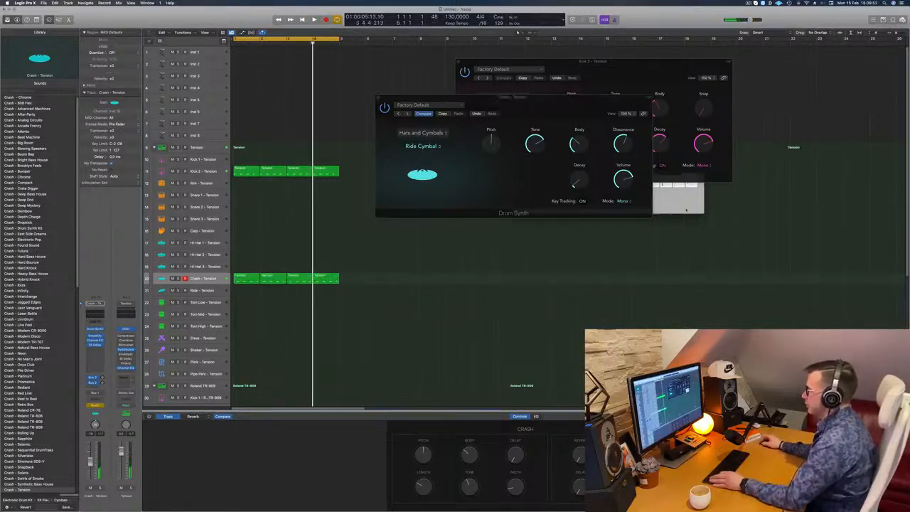
{"action": "key", "text": "super+k"}
{"action": "key", "text": "super+k"}
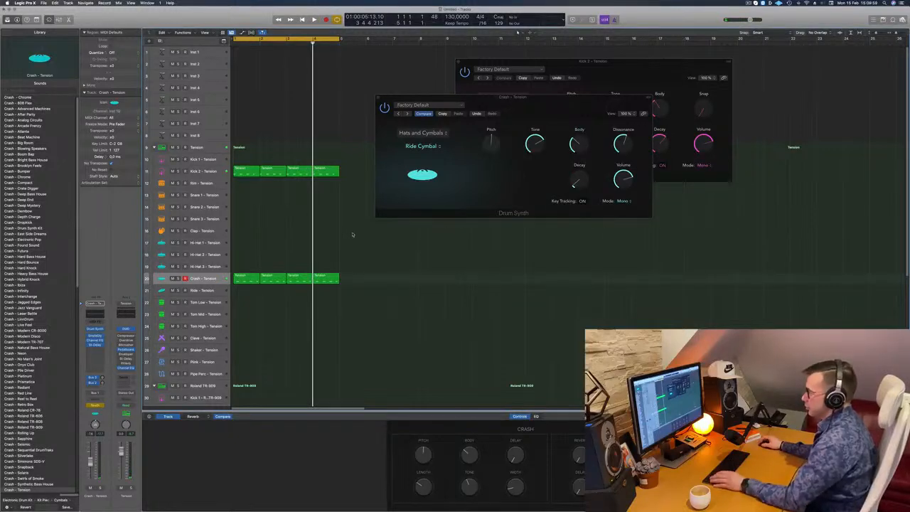
{"action": "key", "text": "a"}
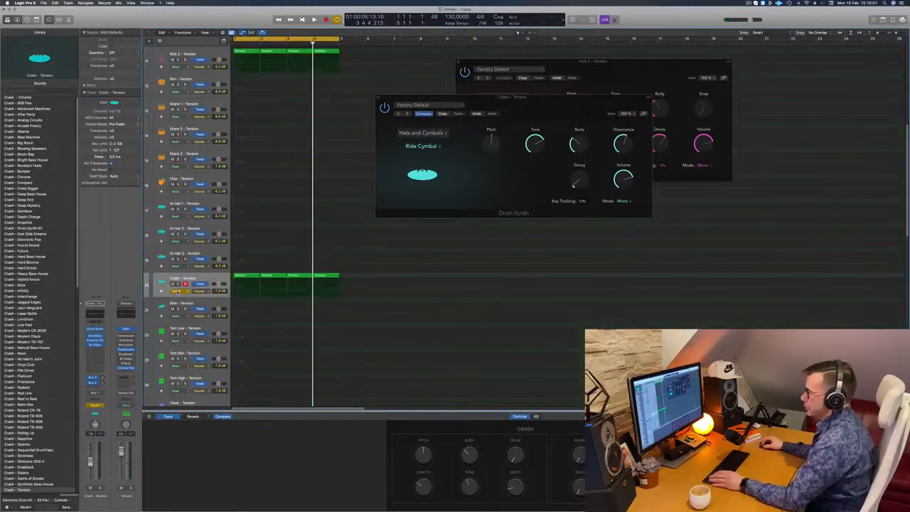
{"action": "left_click", "coordinate": [200, 291]}
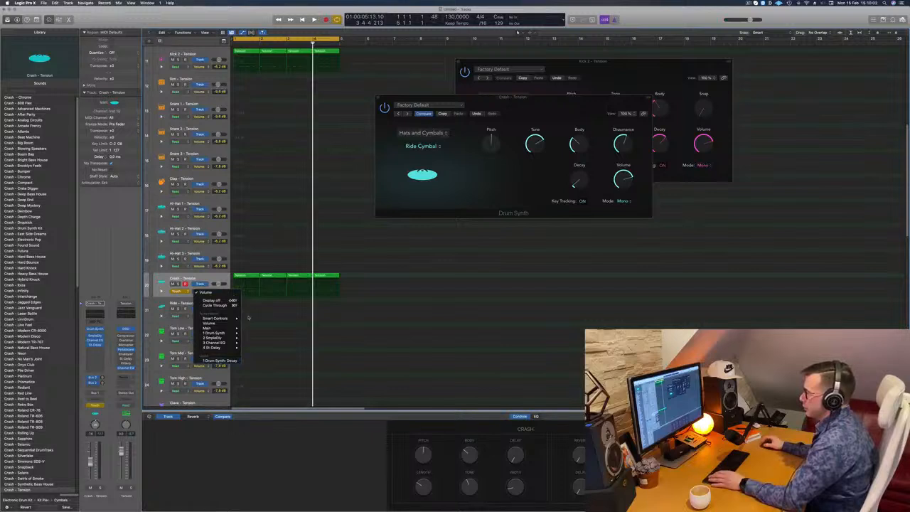
{"action": "left_click", "coordinate": [219, 360]}
Step: Draw a gradually rising Decay ramp across the four crash bars and set the track's automation mode to Read
{"action": "left_click_drag", "start_coordinate": [310, 295], "coordinate": [235, 294]}
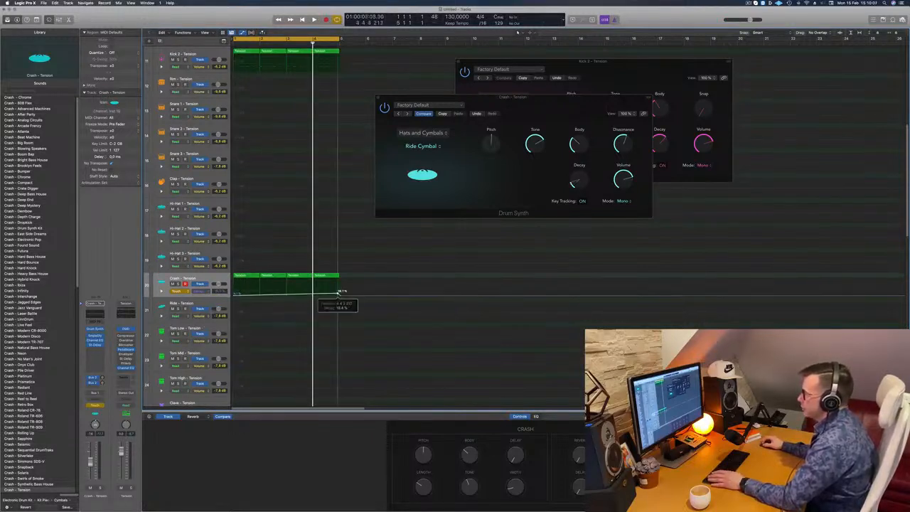
{"action": "key", "text": "space"}
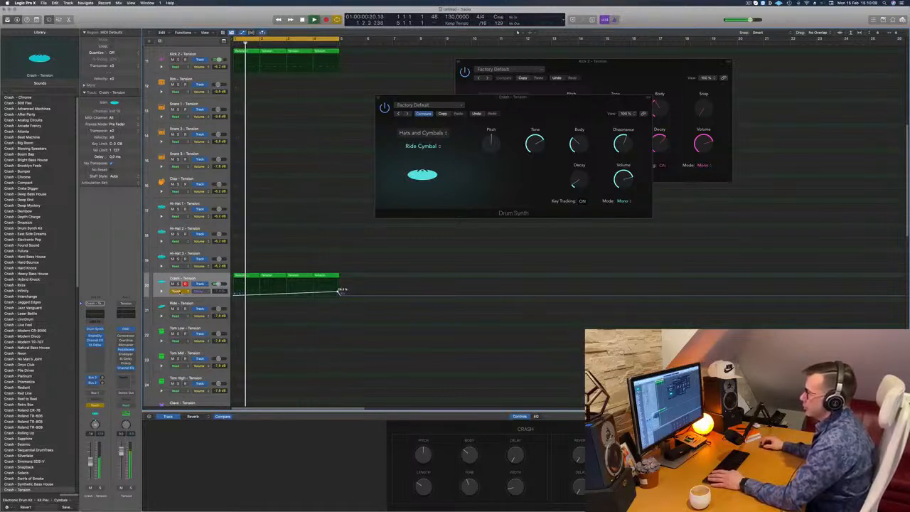
{"action": "left_click", "coordinate": [179, 292]}
{"action": "left_click", "coordinate": [181, 286]}
{"action": "key", "text": "super+Left"}
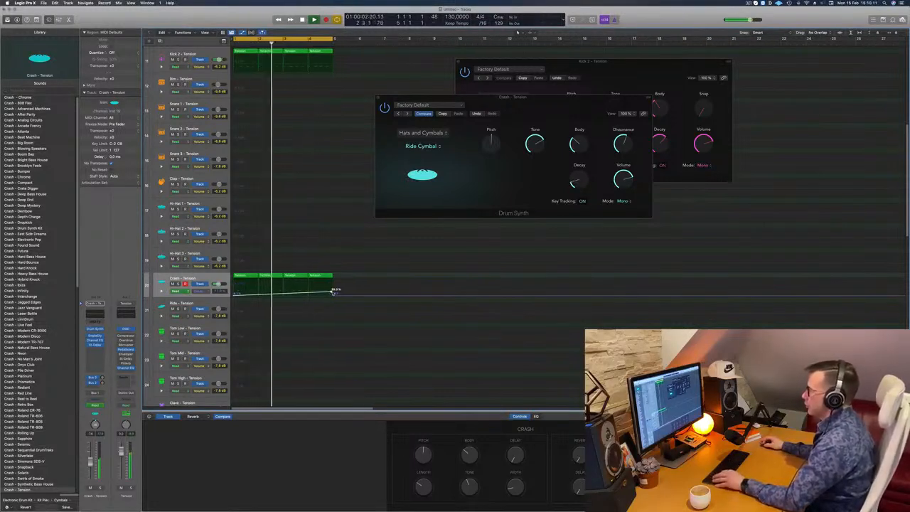
{"action": "left_click_drag", "start_coordinate": [333, 292], "coordinate": [334, 291]}
{"action": "key", "text": "super+Left"}
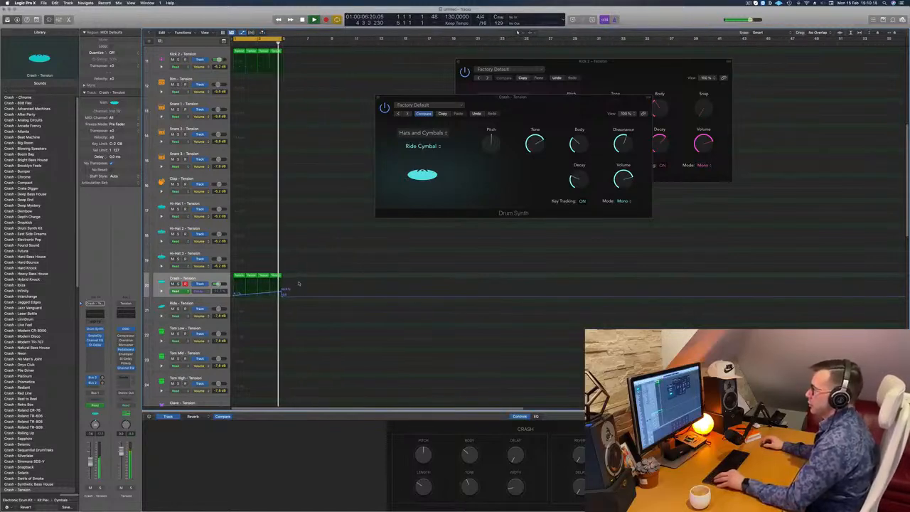
{"action": "key", "text": "super+Left"}
{"action": "scroll", "coordinate": [309, 282], "scroll_direction": "left", "scroll_amount": 3}
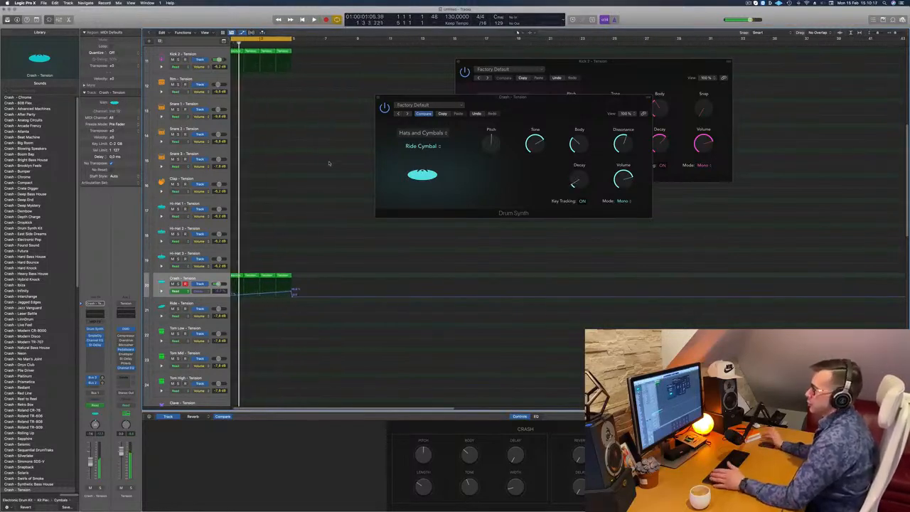
Step: Return to a compact track view and add a send from the Kick 2 track to an unused bus
{"action": "key", "text": "space"}
{"action": "key", "text": "super+Up"}
{"action": "key", "text": "super+Up"}
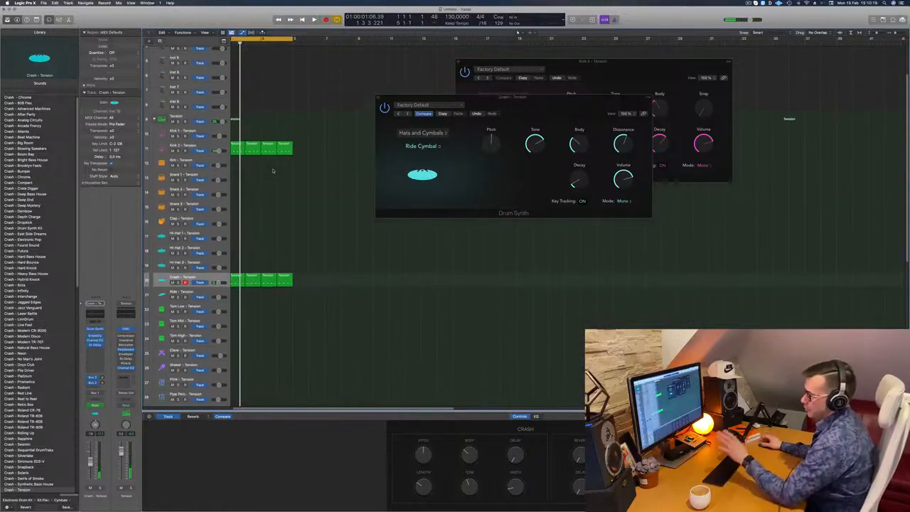
{"action": "key", "text": "super+Up"}
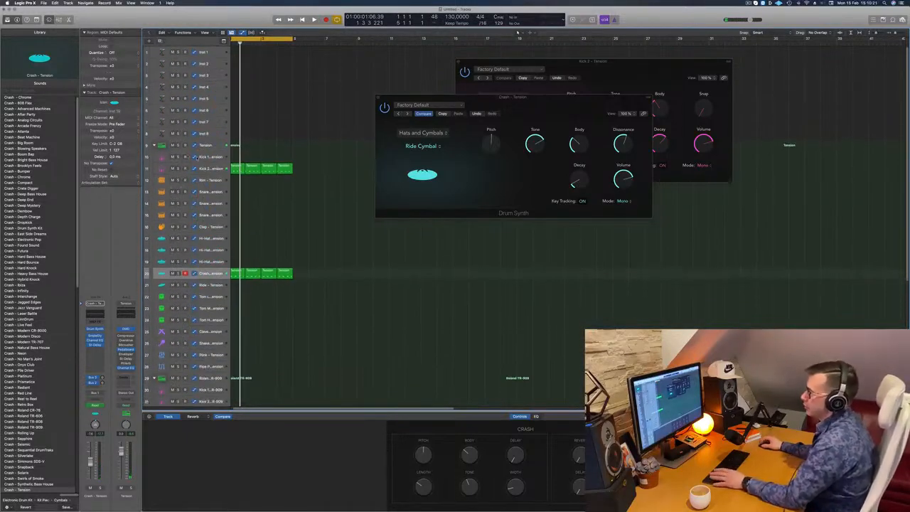
{"action": "left_click", "coordinate": [211, 169]}
{"action": "key", "text": "space"}
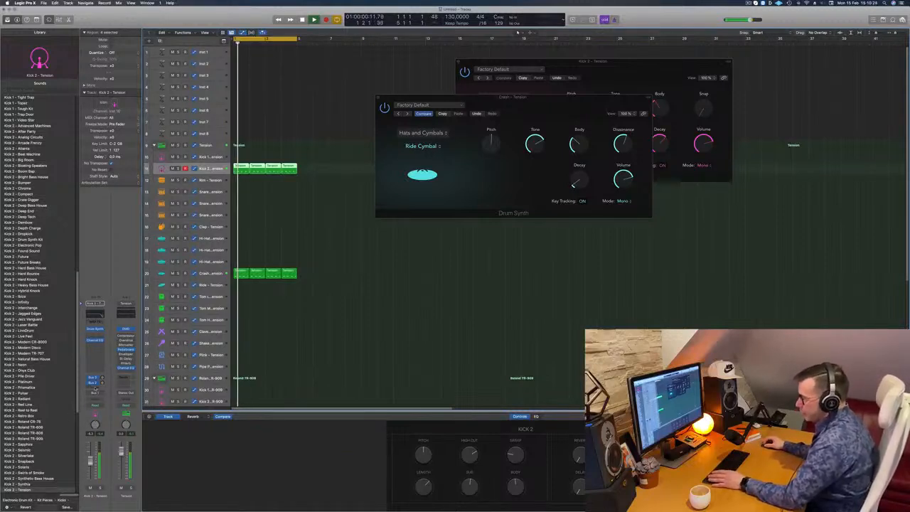
{"action": "left_click", "coordinate": [95, 388]}
{"action": "mouse_move", "coordinate": [99, 395]}
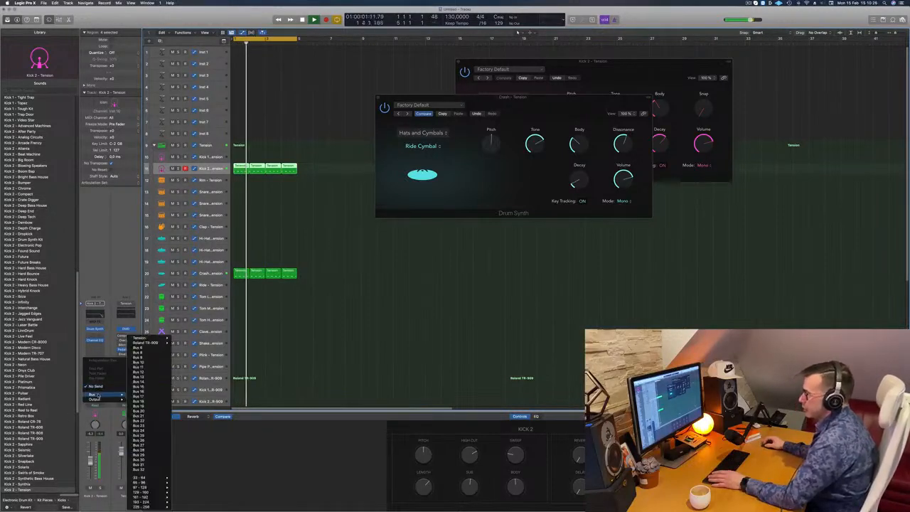
{"action": "left_click", "coordinate": [153, 347]}
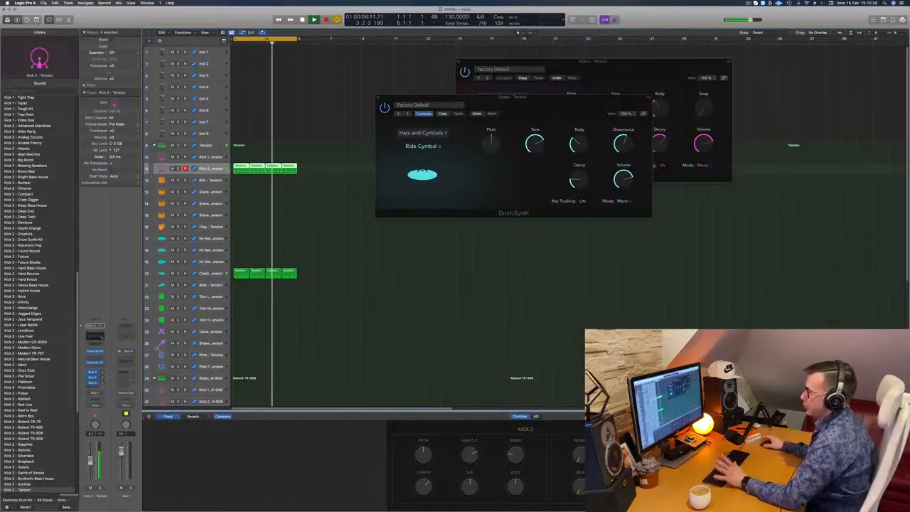
Step: Close the Crash Drum Synth window, then insert ChromaVerb on the Aux 7 channel fed by the kick send and start playback
{"action": "left_click_drag", "start_coordinate": [444, 102], "coordinate": [506, 98]}
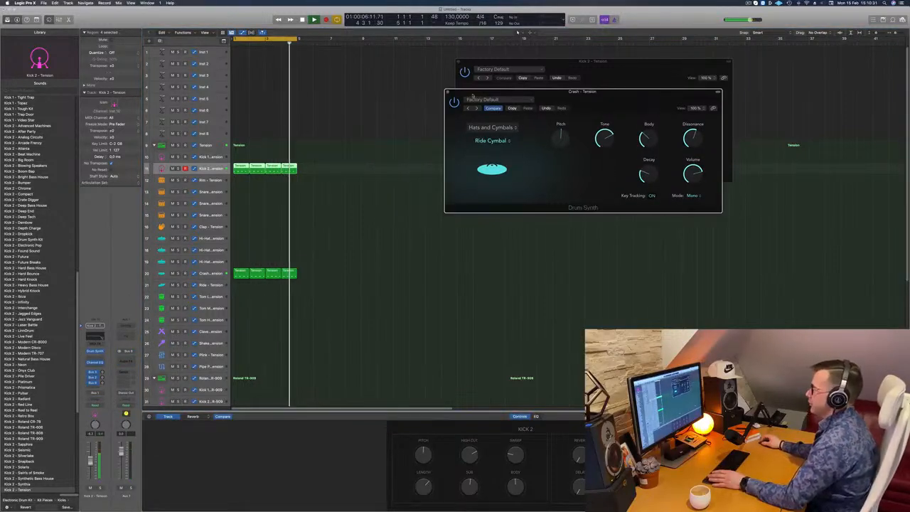
{"action": "left_click", "coordinate": [440, 93]}
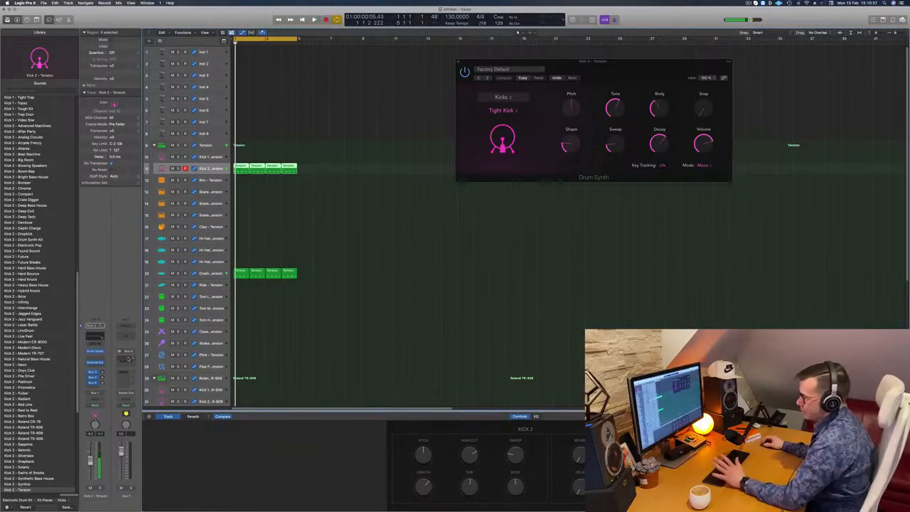
{"action": "left_click", "coordinate": [126, 372]}
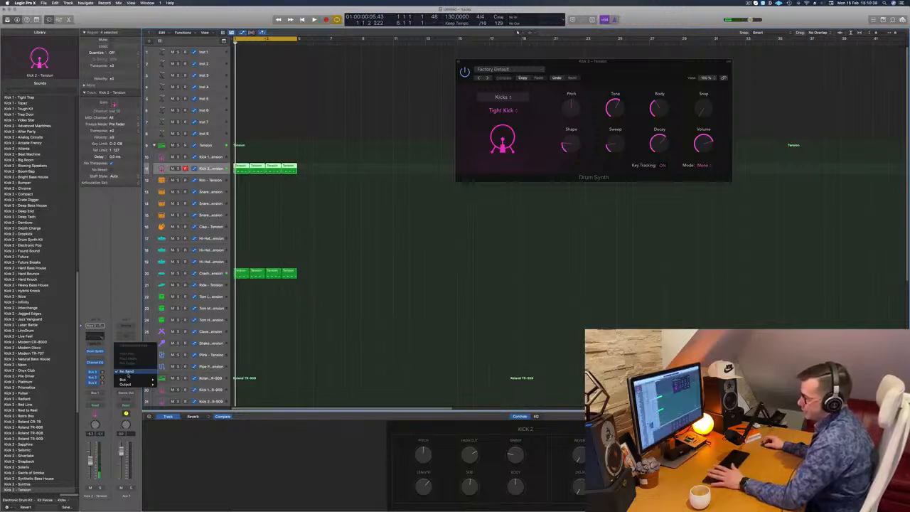
{"action": "left_click", "coordinate": [127, 372]}
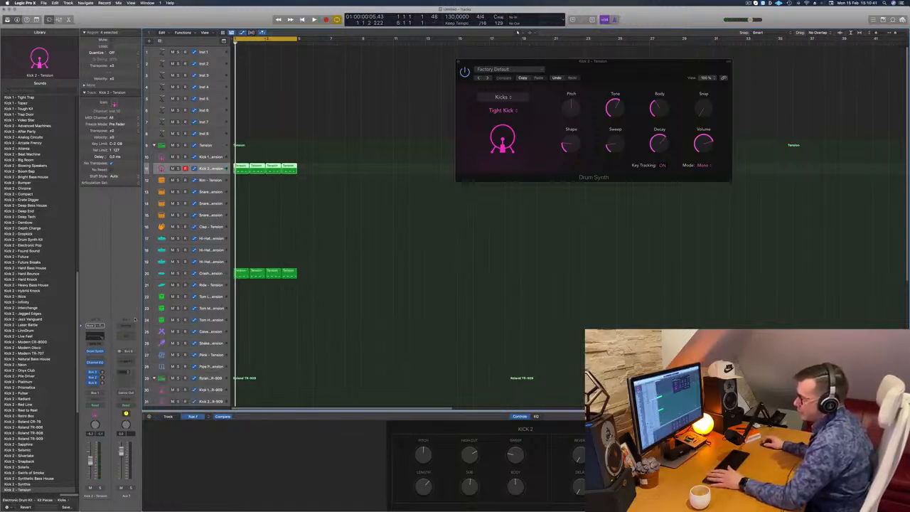
{"action": "left_click", "coordinate": [130, 363]}
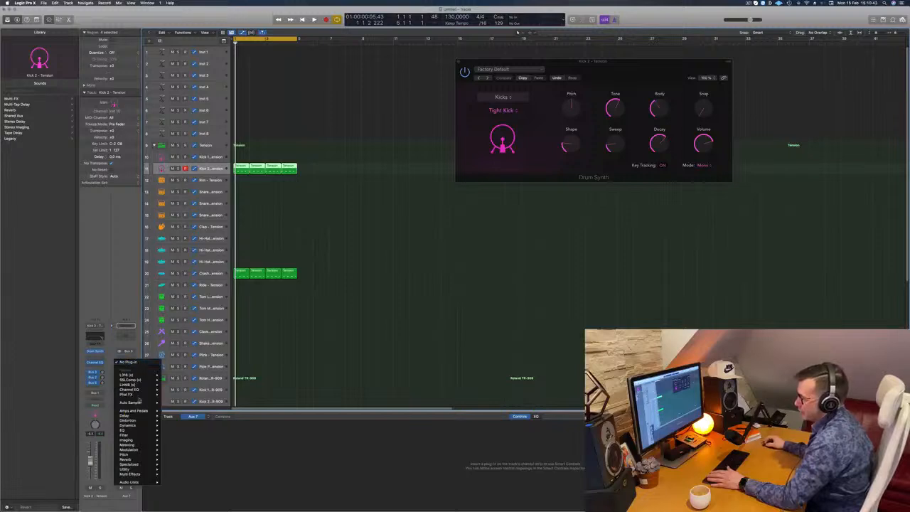
{"action": "mouse_move", "coordinate": [148, 435]}
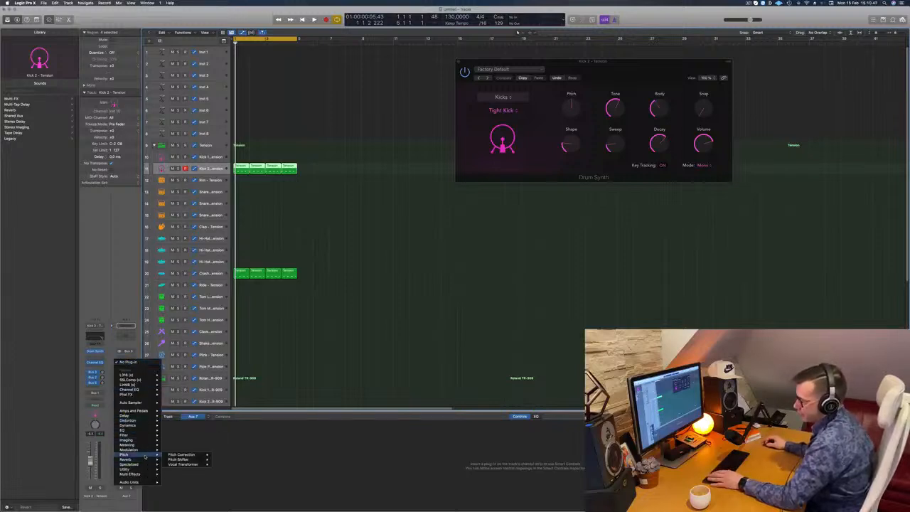
{"action": "left_click", "coordinate": [219, 460]}
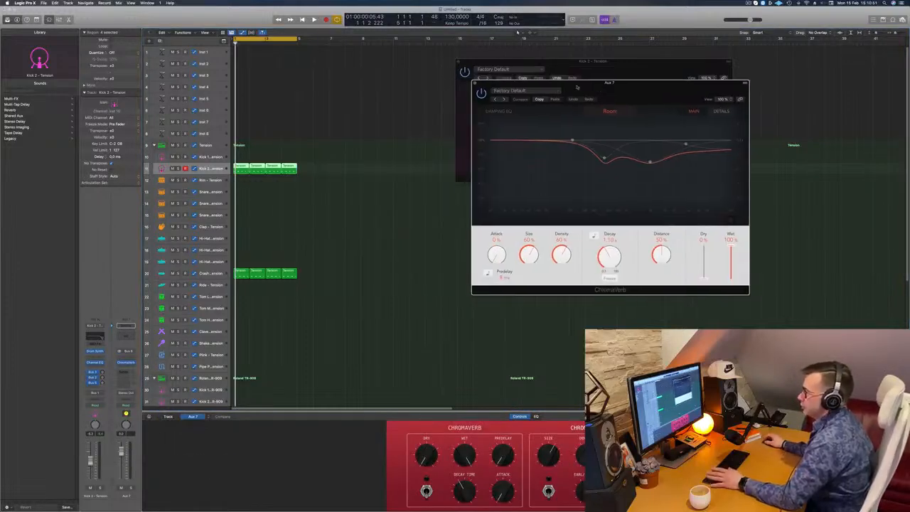
{"action": "key", "text": "space"}
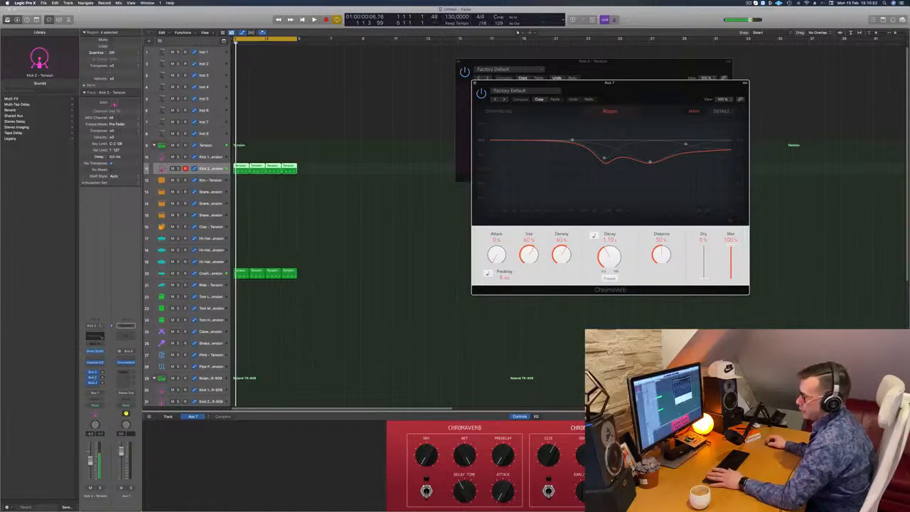
Step: Play the beat and set the ChromaVerb Size to 23% and Density to 51% on Aux 7
{"action": "key", "text": "space"}
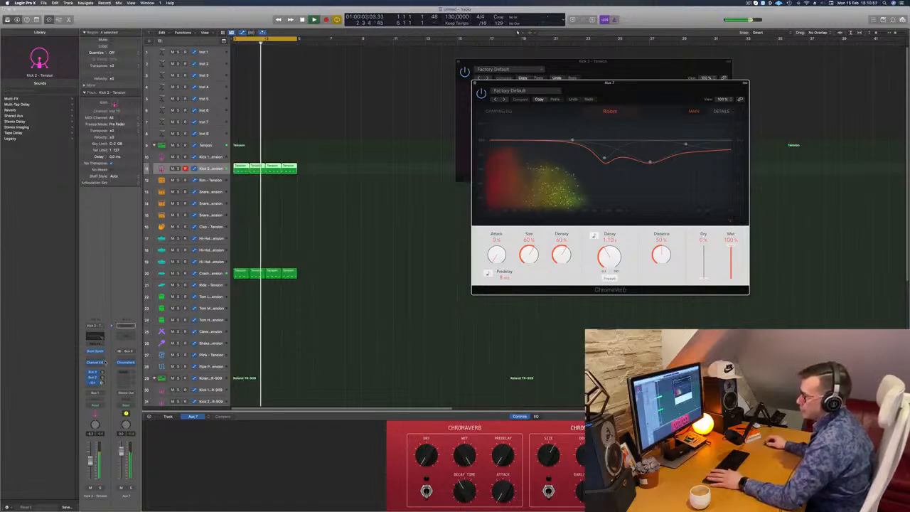
{"action": "key", "text": "space"}
{"action": "key", "text": "space"}
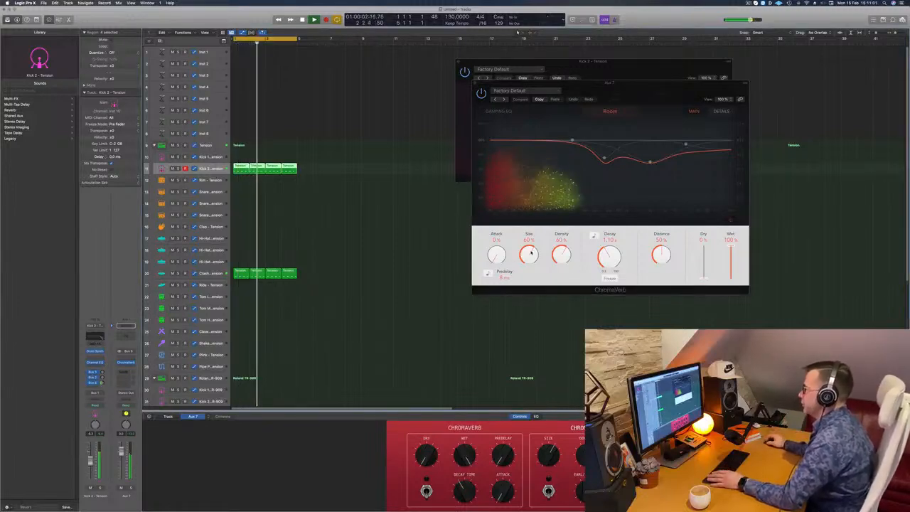
{"action": "left_click_drag", "start_coordinate": [537, 252], "coordinate": [570, 259]}
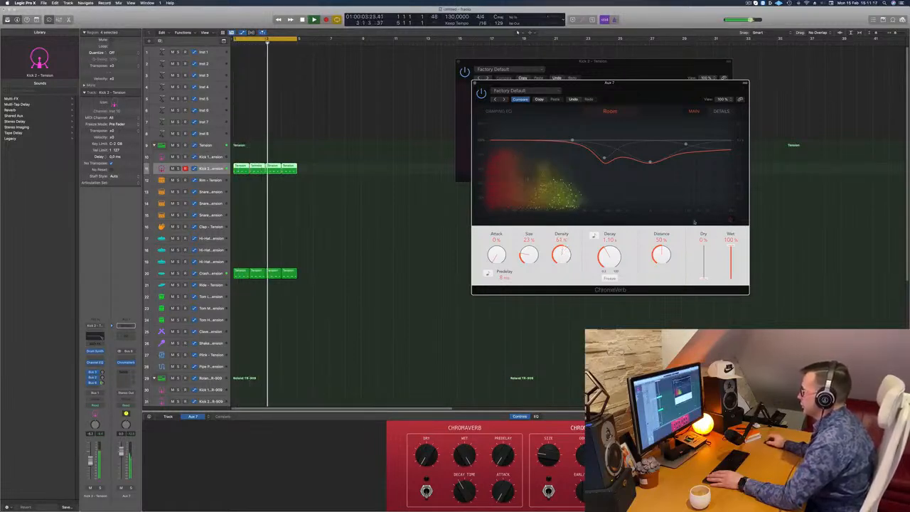
Step: Set the ChromaVerb Distance to 13% while auditioning the beat and close the plug-in window
{"action": "mouse_move", "coordinate": [665, 259]}
{"action": "left_mouse_down"}
{"action": "mouse_move", "coordinate": [668, 309]}
{"action": "mouse_move", "coordinate": [665, 271]}
{"action": "left_mouse_up"}
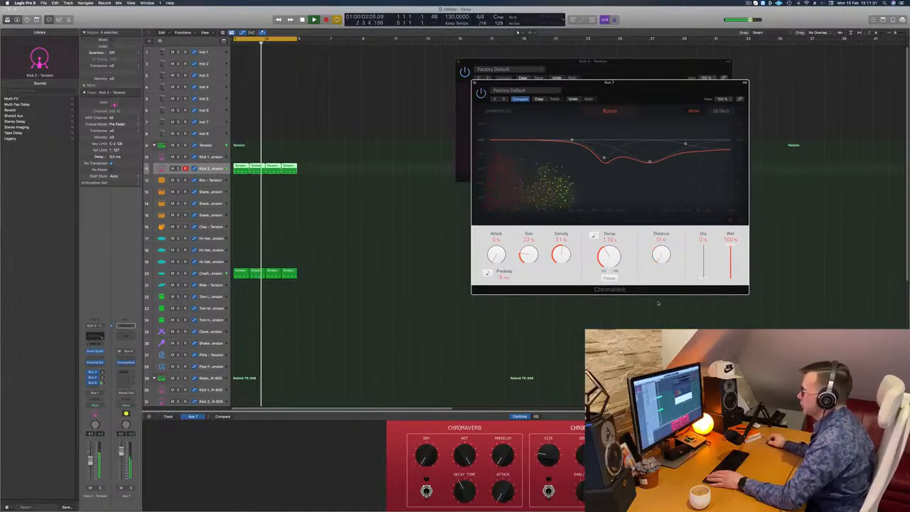
{"action": "left_click", "coordinate": [480, 93]}
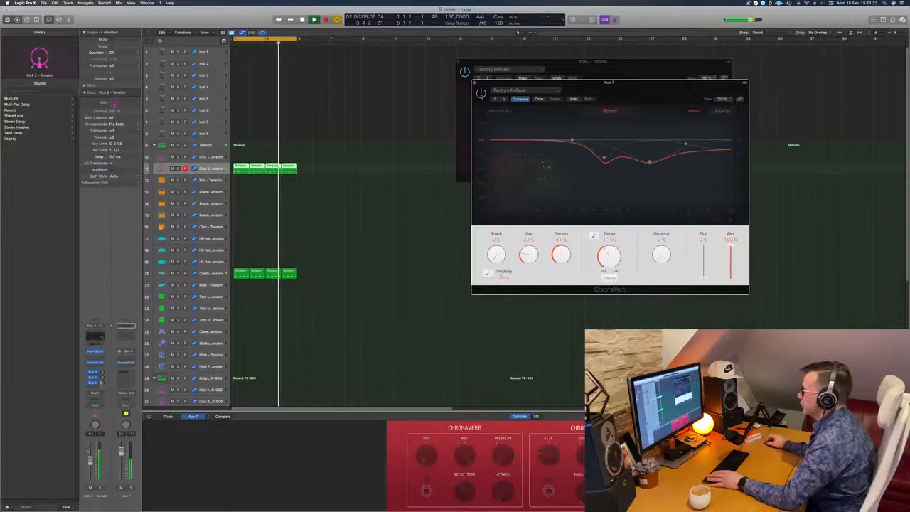
{"action": "left_click_drag", "start_coordinate": [590, 92], "coordinate": [563, 61]}
{"action": "key", "text": "space"}
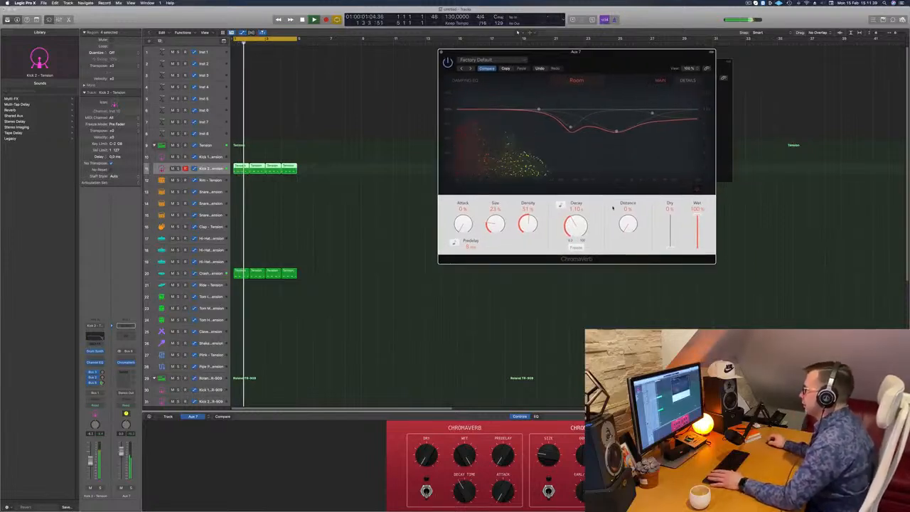
{"action": "mouse_move", "coordinate": [628, 217]}
{"action": "left_mouse_down"}
{"action": "mouse_move", "coordinate": [631, 186]}
{"action": "mouse_move", "coordinate": [629, 228]}
{"action": "left_mouse_up"}
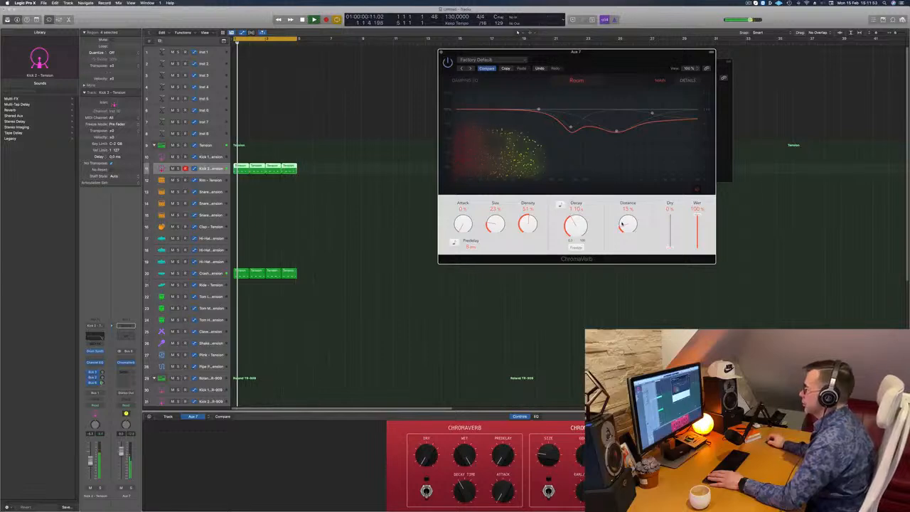
{"action": "key", "text": "space"}
{"action": "key", "text": "space"}
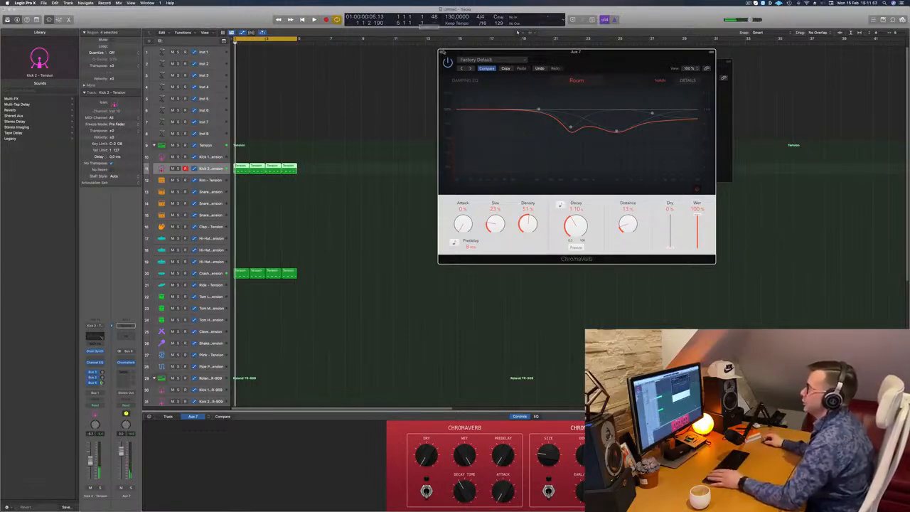
{"action": "left_click", "coordinate": [440, 52]}
Step: Copy the first Crash region to bar 1 of the first Hi-Hat track and open it in the Piano Roll
{"action": "scroll", "coordinate": [270, 249], "scroll_direction": "down", "scroll_amount": 2}
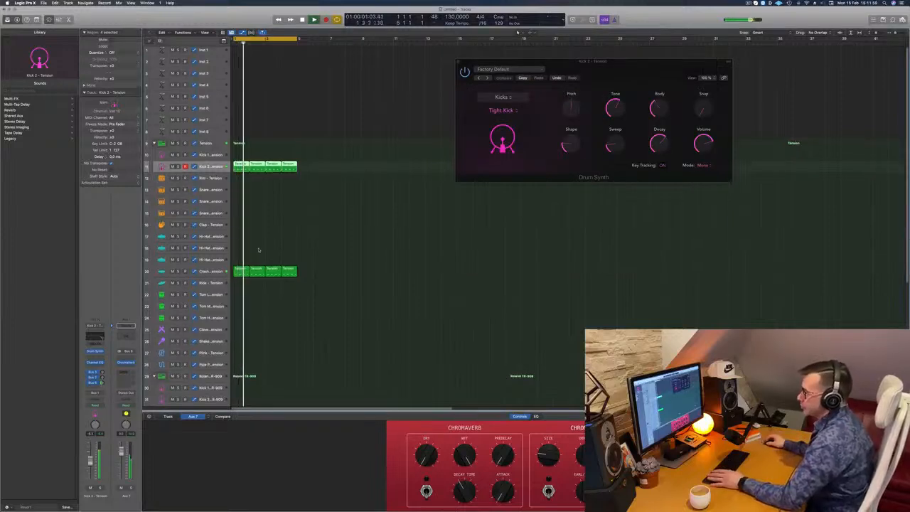
{"action": "scroll", "coordinate": [293, 240], "scroll_direction": "down", "scroll_amount": 2}
{"action": "scroll", "coordinate": [299, 236], "scroll_direction": "down", "scroll_amount": 2}
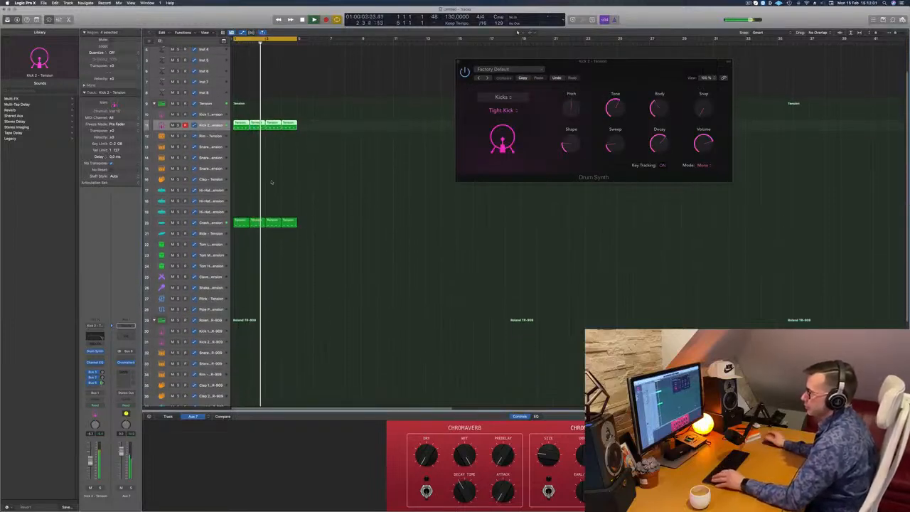
{"action": "left_click", "coordinate": [242, 222]}
{"action": "left_click_drag", "start_coordinate": [242, 220], "coordinate": [242, 189]}
{"action": "double_click", "coordinate": [243, 189]}
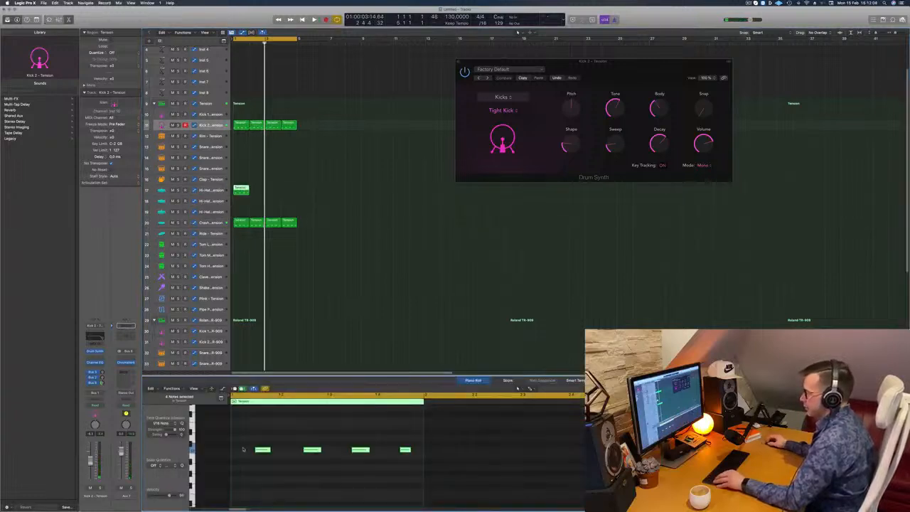
Step: Duplicate the four hi-hat notes so the bar has a hit on every sixteenth note, and start playback
{"action": "left_click_drag", "start_coordinate": [242, 449], "coordinate": [407, 474]}
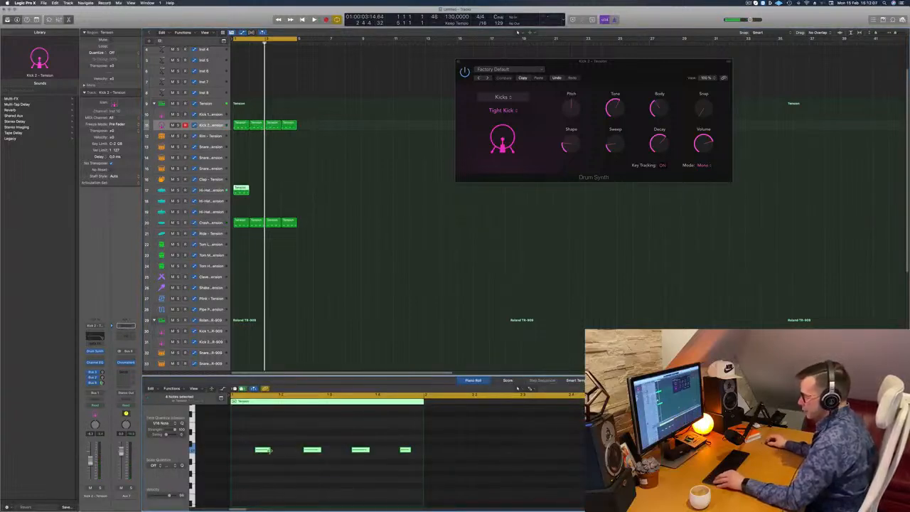
{"action": "mouse_move", "coordinate": [260, 451]}
{"action": "left_mouse_down"}
{"action": "mouse_move", "coordinate": [235, 455]}
{"action": "mouse_move", "coordinate": [247, 453]}
{"action": "left_mouse_up"}
{"action": "key", "text": "space"}
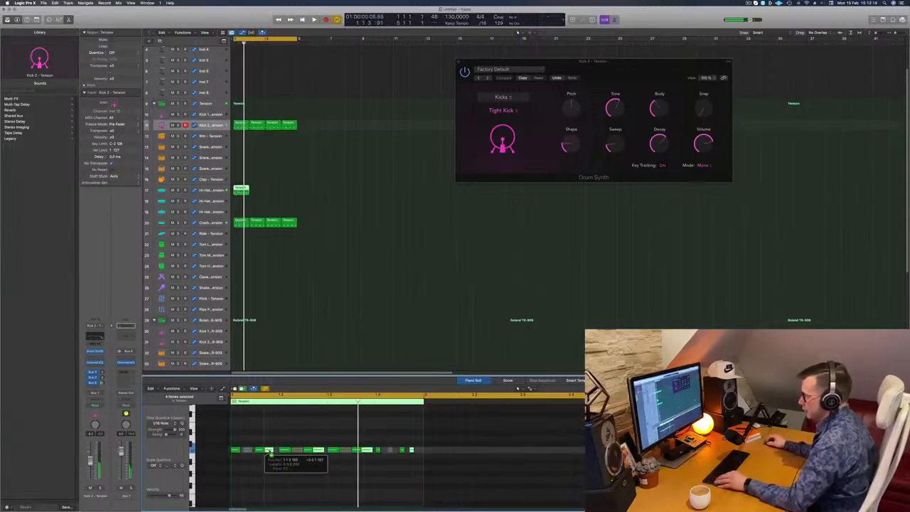
Step: Duplicate the one-bar Hi-Hat region so it fills all four bars
{"action": "left_click_drag", "start_coordinate": [246, 193], "coordinate": [272, 190]}
{"action": "left_click", "coordinate": [242, 189], "text": "shift"}
{"action": "scroll", "coordinate": [317, 211], "scroll_direction": "down", "scroll_amount": 5}
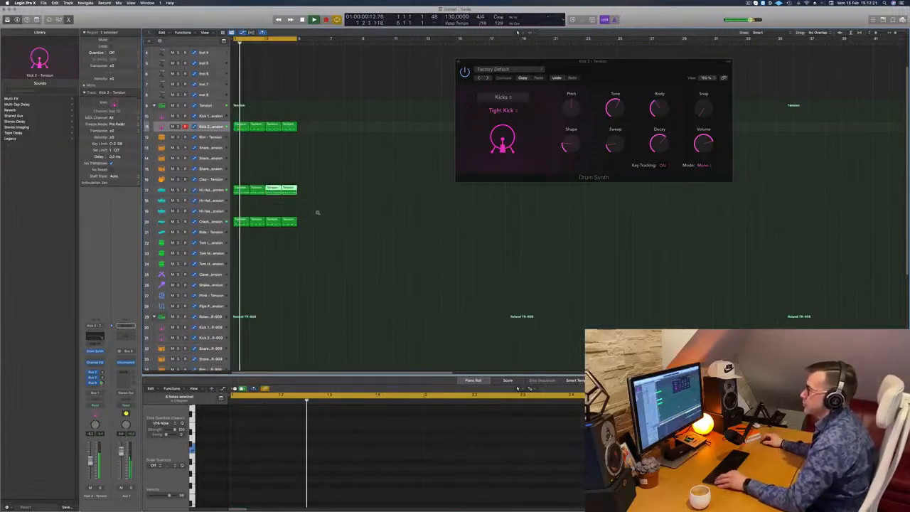
{"action": "scroll", "coordinate": [318, 209], "scroll_direction": "down", "scroll_amount": 2}
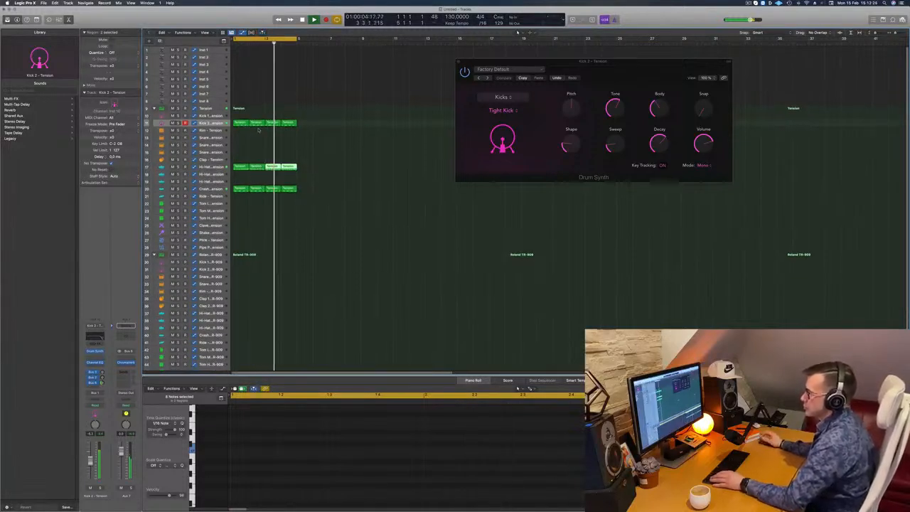
Step: Move the first Tension Kick 2 region to the Roland TR-909 Kick 2 track and delete every note except the first
{"action": "left_click", "coordinate": [240, 123]}
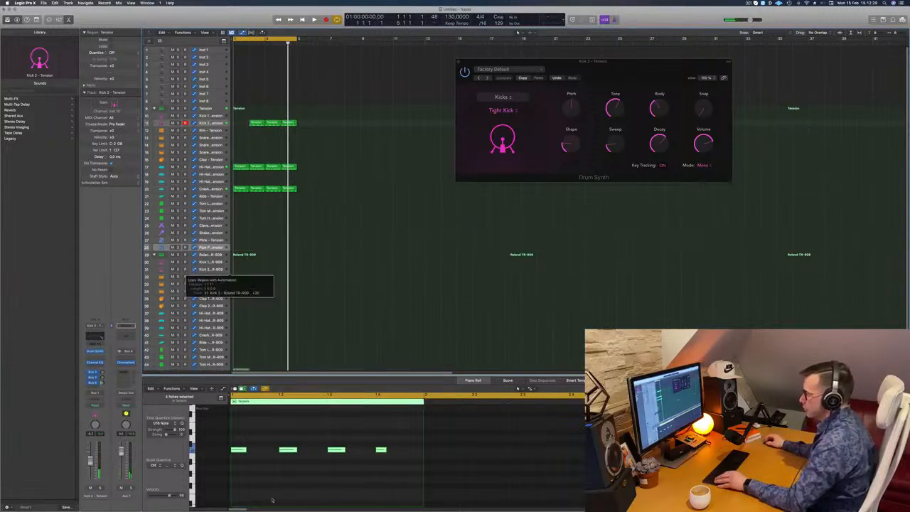
{"action": "left_click_drag", "start_coordinate": [273, 442], "coordinate": [413, 466]}
{"action": "key", "text": "Delete"}
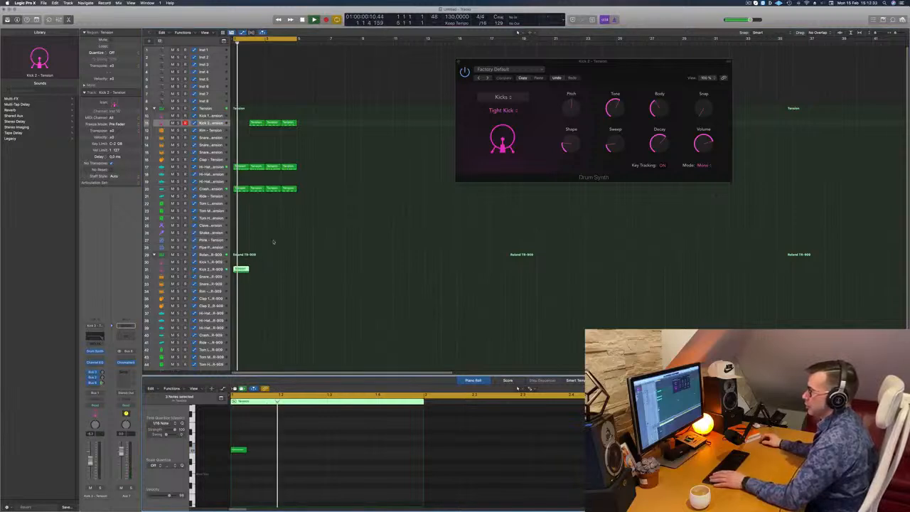
Step: Copy the bar 2 Tension kick region back to bar 1 and repeat the one-note TR-909 Kick 2 region across four bars
{"action": "left_click", "coordinate": [256, 123]}
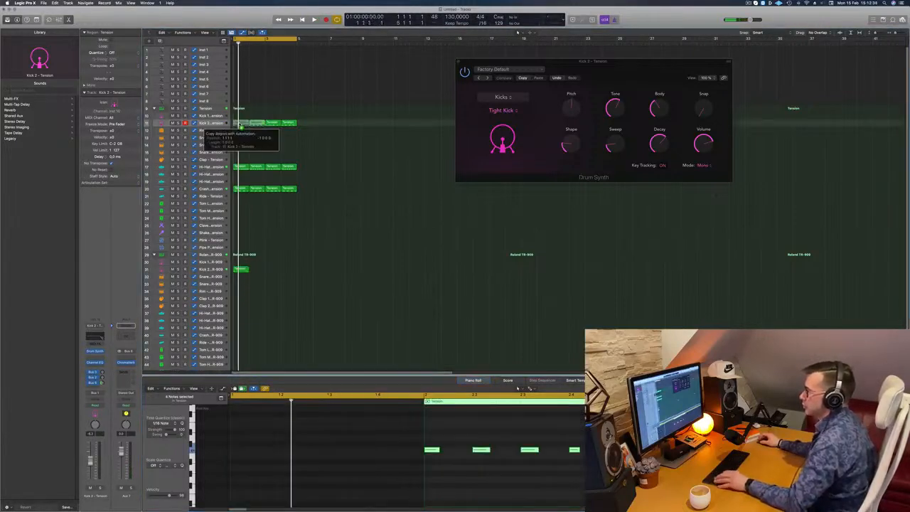
{"action": "left_click_drag", "start_coordinate": [242, 126], "coordinate": [237, 125]}
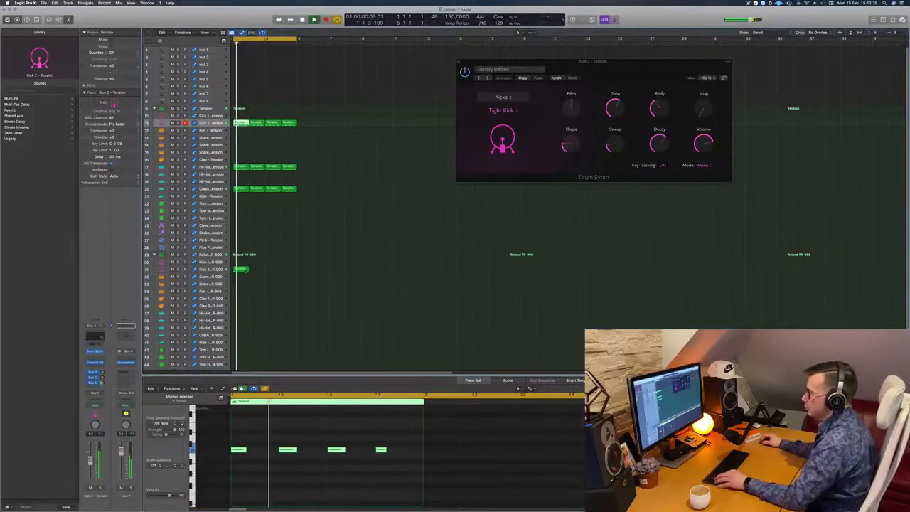
{"action": "left_click_drag", "start_coordinate": [243, 268], "coordinate": [274, 275]}
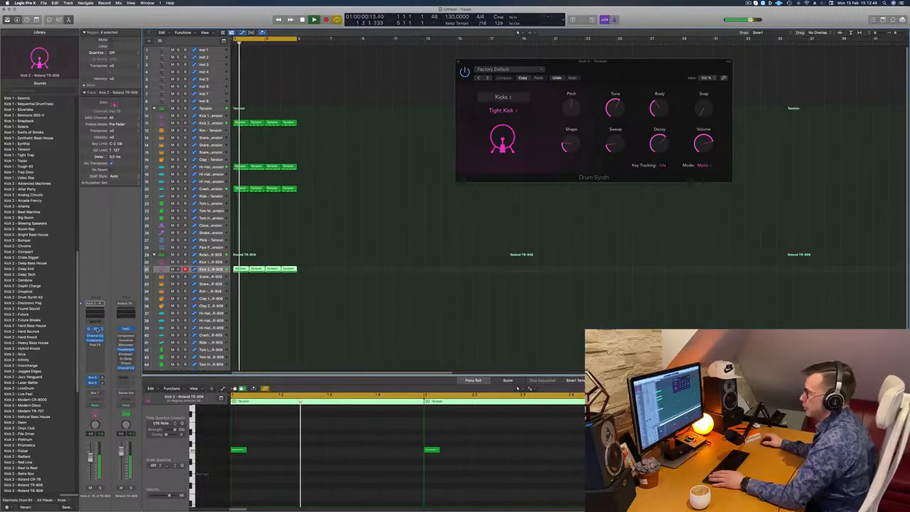
Step: Open the Quick Sampler on the TR-909 Kick 2 track to examine its sample, and close it
{"action": "left_click", "coordinate": [98, 329]}
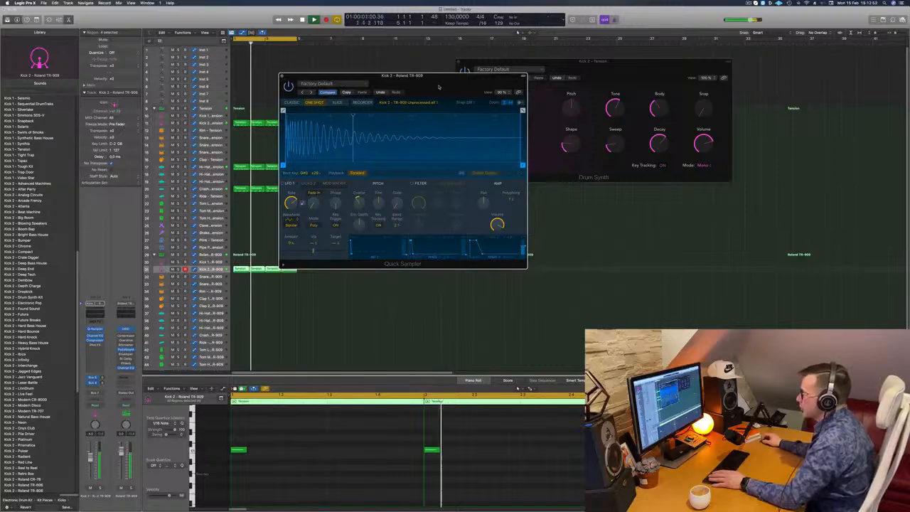
{"action": "left_click_drag", "start_coordinate": [439, 87], "coordinate": [543, 137]}
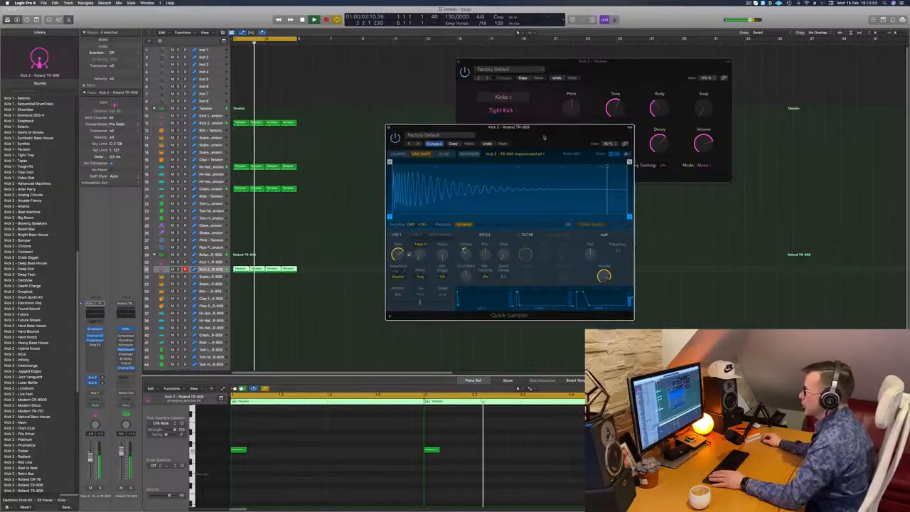
{"action": "left_click", "coordinate": [389, 128]}
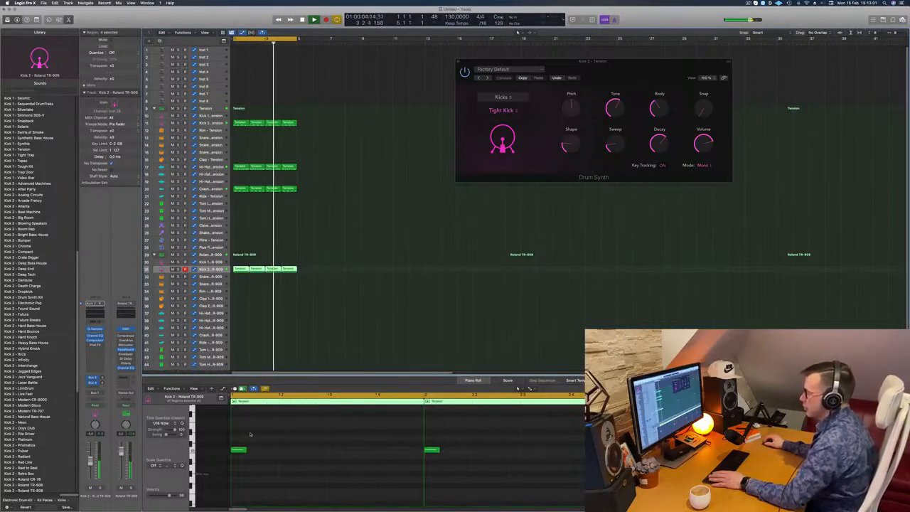
Step: Move the single note in each of the four TR-909 Kick 2 regions to the offbeat of beat 4
{"action": "key", "text": "super+a"}
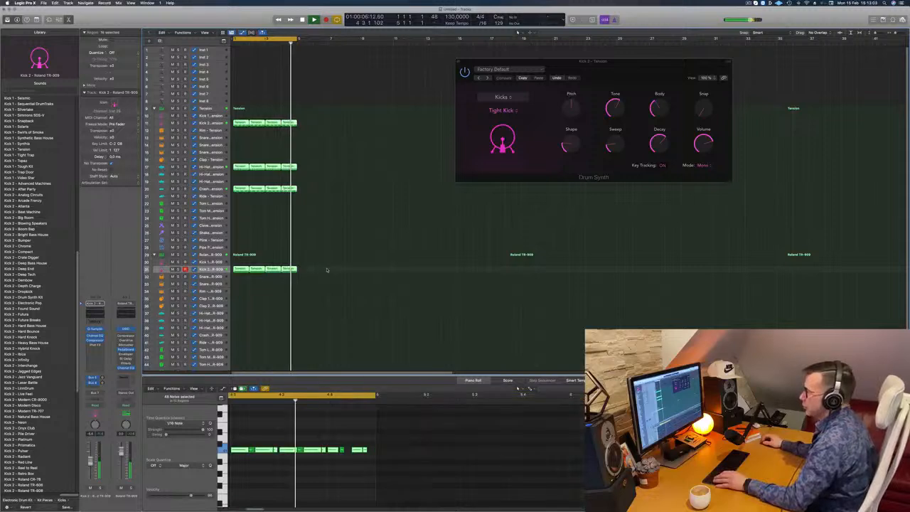
{"action": "left_click_drag", "start_coordinate": [326, 270], "coordinate": [243, 268]}
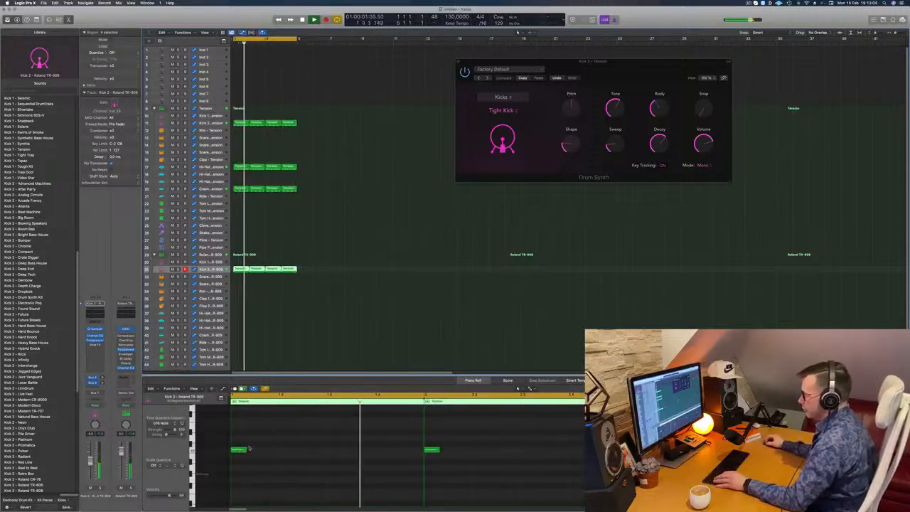
{"action": "left_click", "coordinate": [272, 453]}
{"action": "key", "text": "super+a"}
{"action": "left_click_drag", "start_coordinate": [241, 451], "coordinate": [407, 452]}
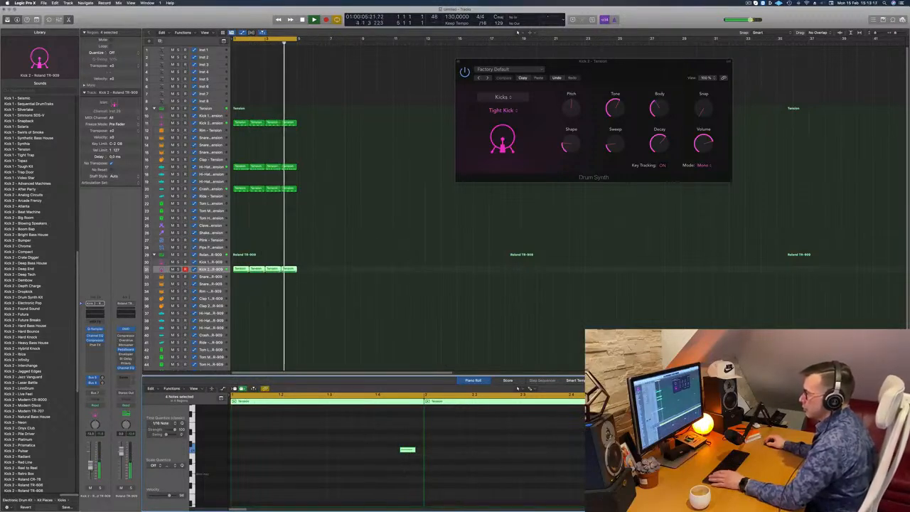
Step: Replace the Phat FX insert on the TR-909 Kick 2 channel with Overdrive and move its window clear of the regions
{"action": "left_click", "coordinate": [94, 345]}
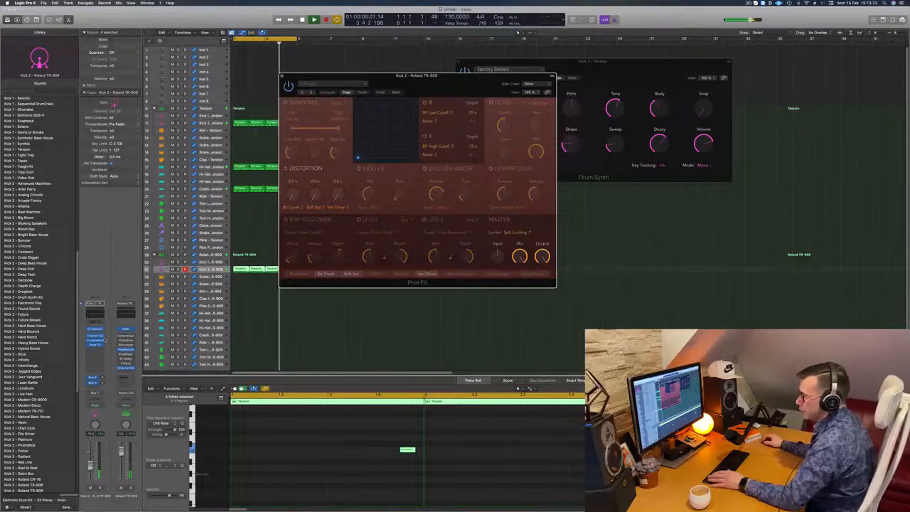
{"action": "left_click", "coordinate": [101, 344]}
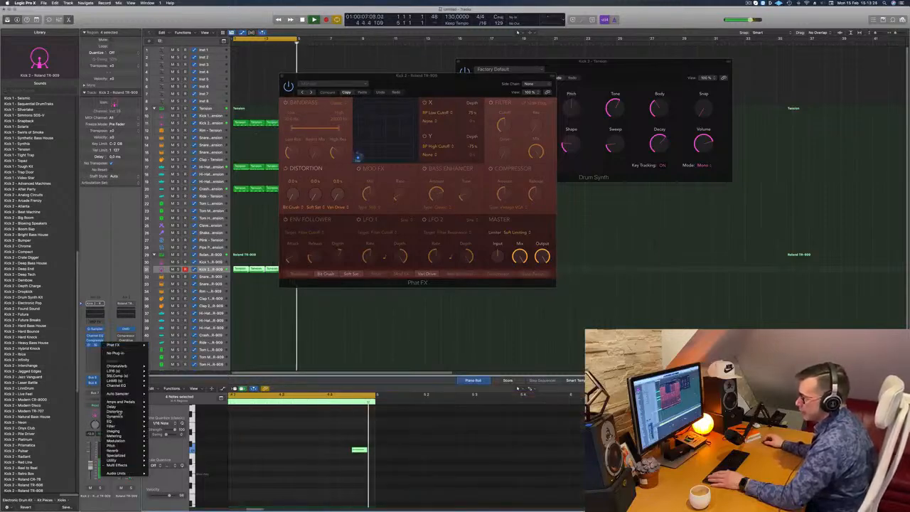
{"action": "mouse_move", "coordinate": [117, 411]}
{"action": "mouse_move", "coordinate": [181, 412]}
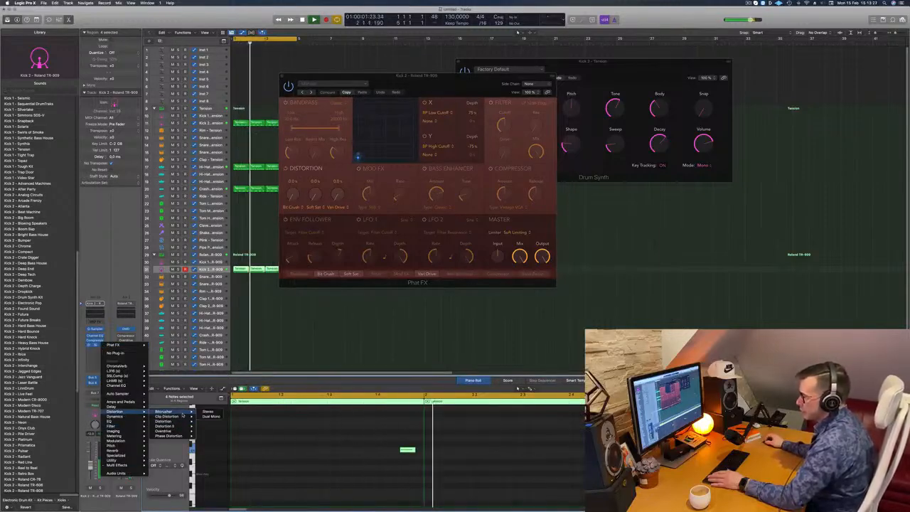
{"action": "left_click", "coordinate": [208, 411]}
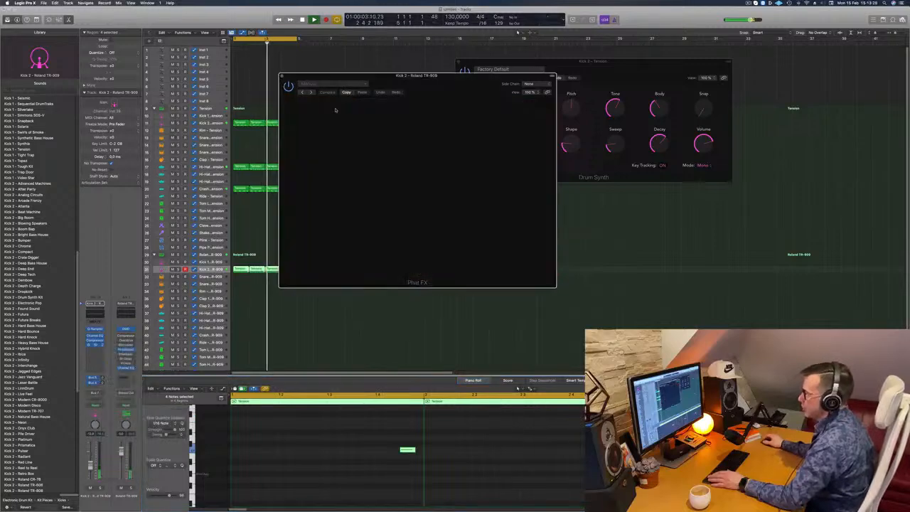
{"action": "left_click_drag", "start_coordinate": [371, 76], "coordinate": [424, 111]}
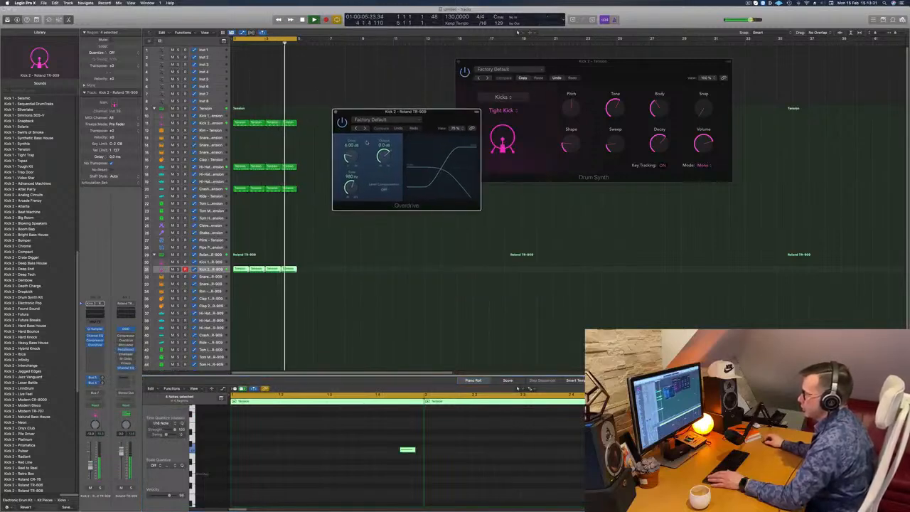
Step: Audition the Blues Crisp, Bright Drive and Bright Tube presets in Overdrive on the TR-909 kick, and load Hard Drive
{"action": "left_click", "coordinate": [365, 127]}
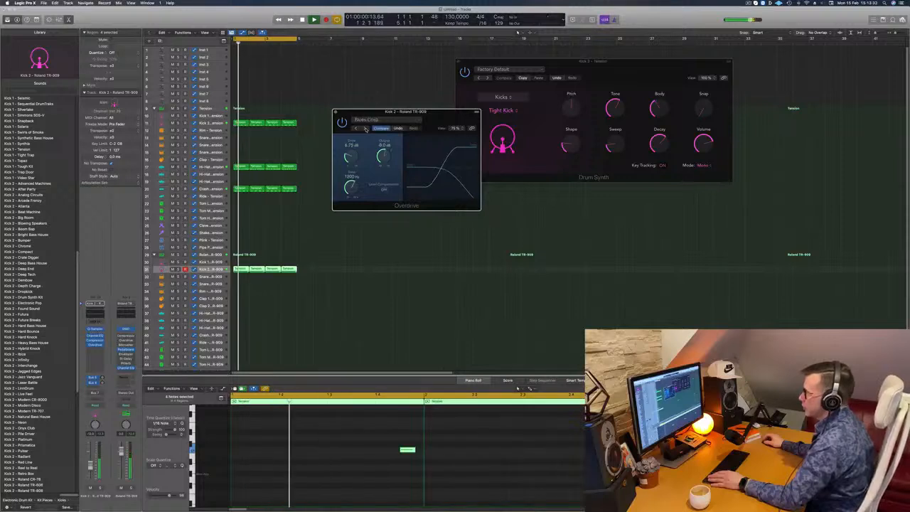
{"action": "left_click", "coordinate": [364, 128]}
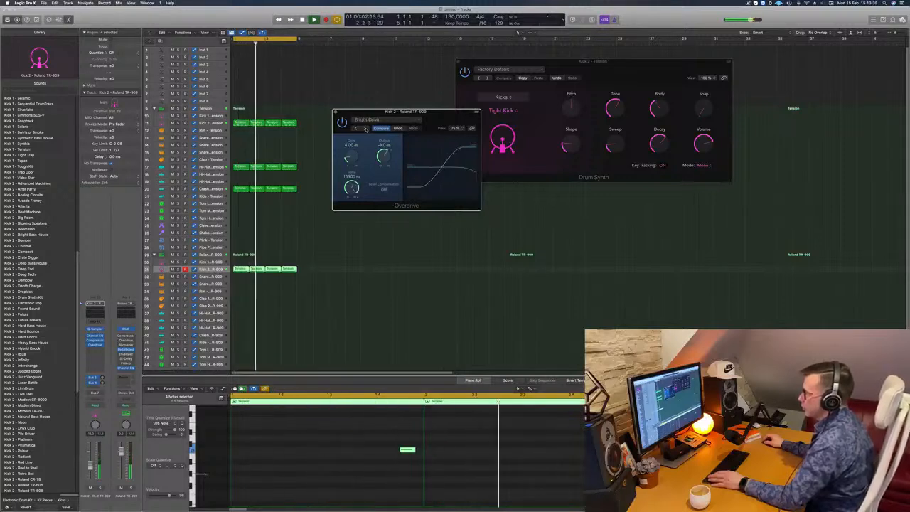
{"action": "left_click", "coordinate": [365, 127]}
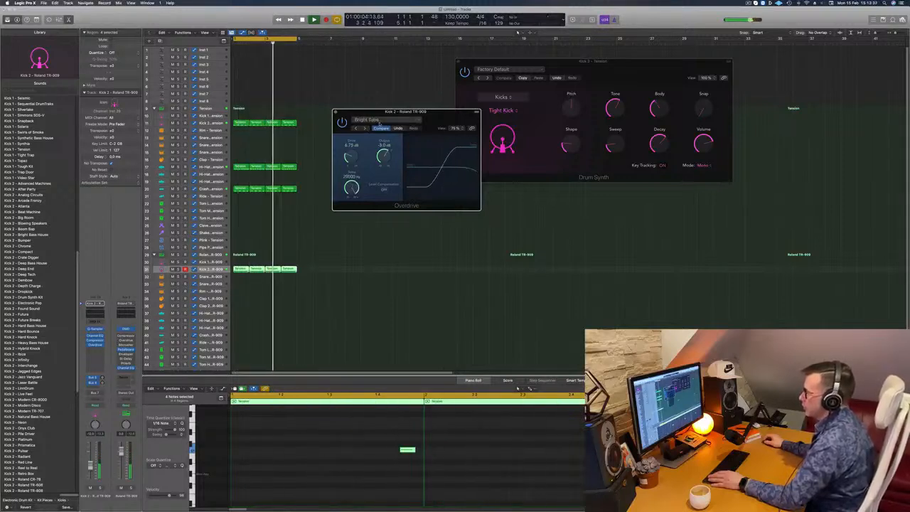
{"action": "left_click", "coordinate": [378, 121]}
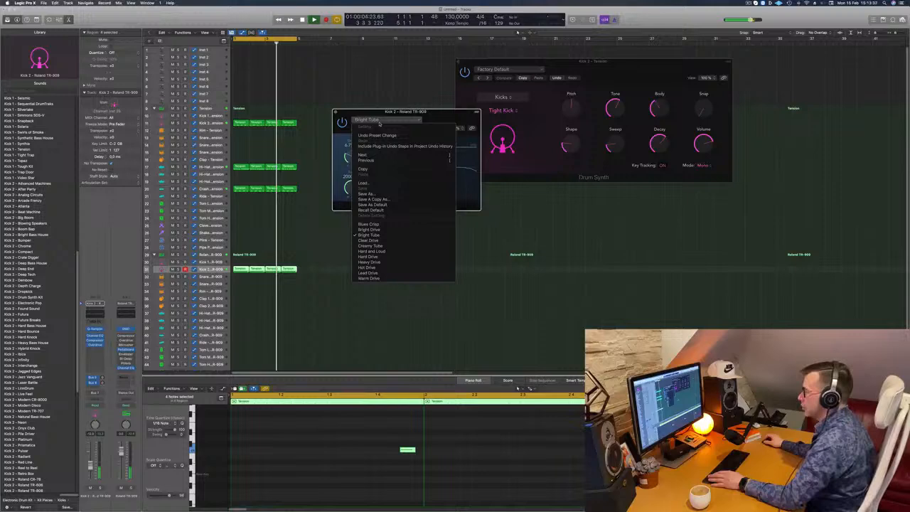
{"action": "left_click", "coordinate": [368, 257]}
Step: Lower the TR-909 Kick 2 channel volume and close the Overdrive window
{"action": "left_click_drag", "start_coordinate": [437, 114], "coordinate": [424, 120]}
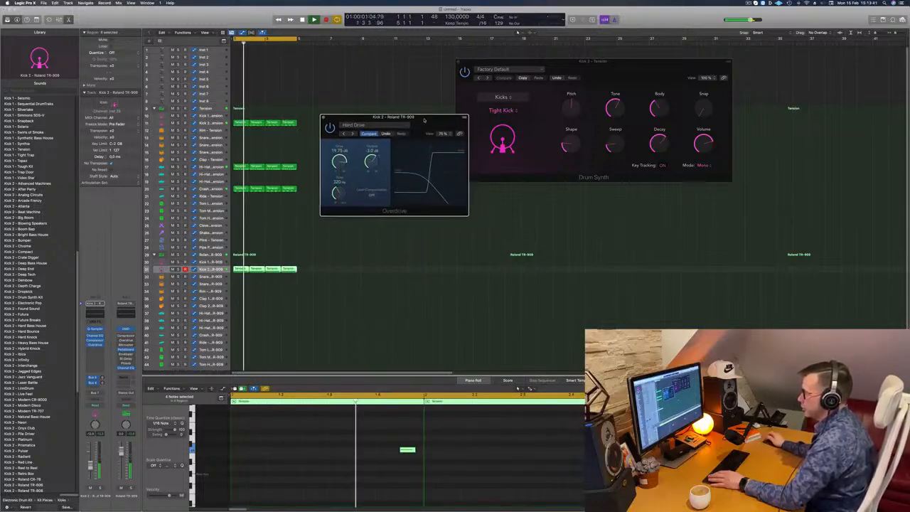
{"action": "left_click", "coordinate": [90, 469]}
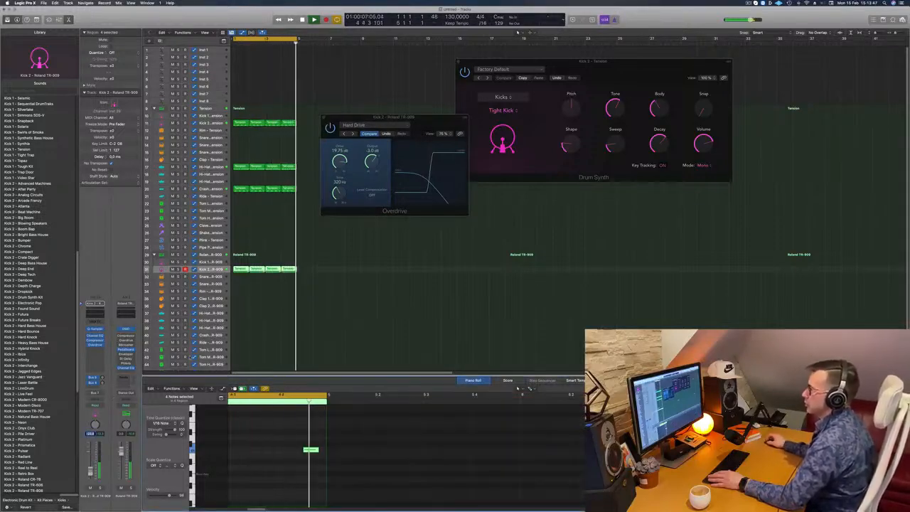
{"action": "left_click", "coordinate": [323, 118]}
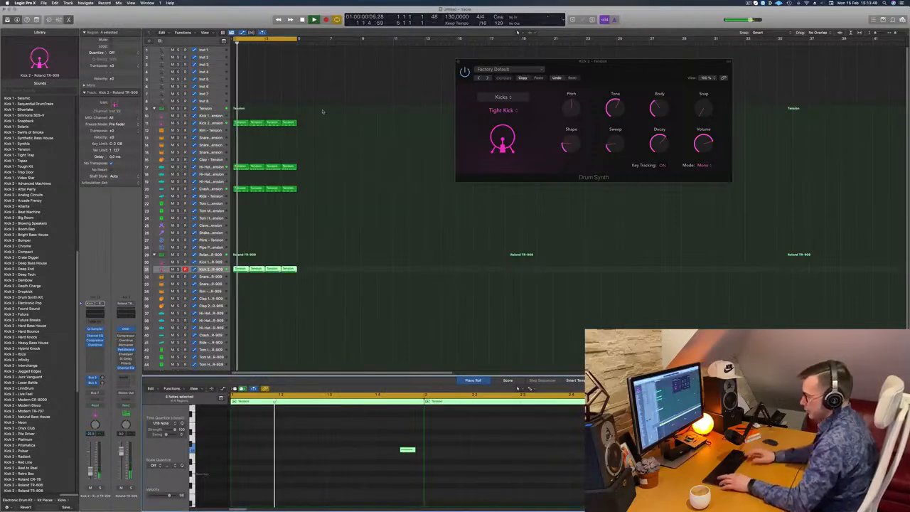
Step: Select all the four-bar drum regions and repeat them three times to fill 16 bars
{"action": "left_click", "coordinate": [321, 109]}
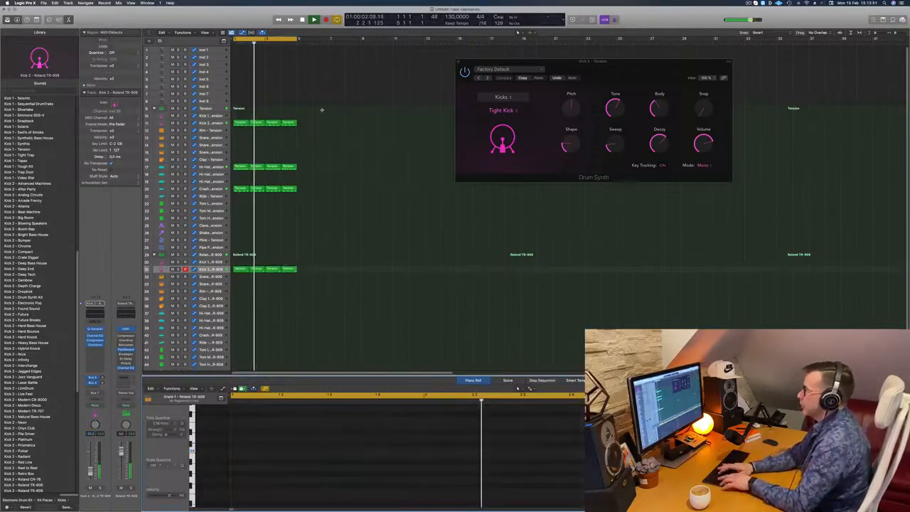
{"action": "scroll", "coordinate": [324, 110], "scroll_direction": "right", "scroll_amount": 1}
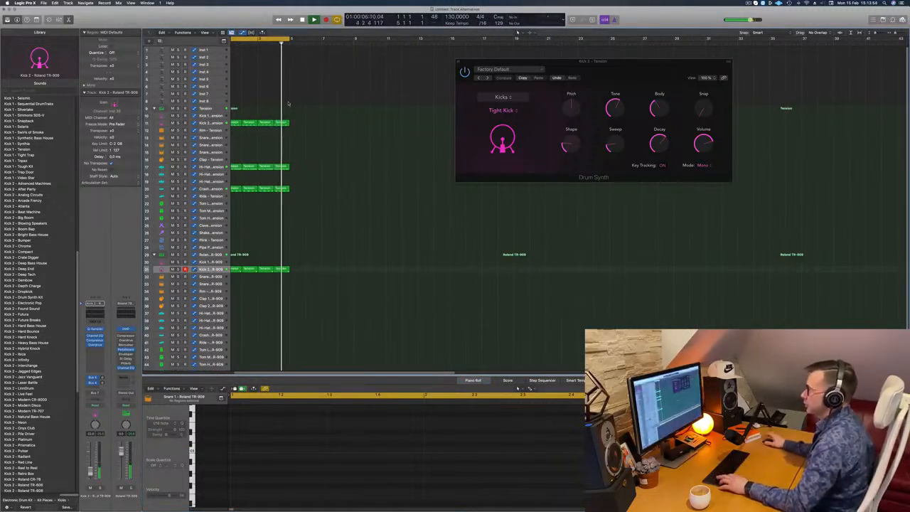
{"action": "key", "text": "super+a"}
{"action": "key", "text": "super+r"}
{"action": "key", "text": "super+r"}
{"action": "key", "text": "super+r"}
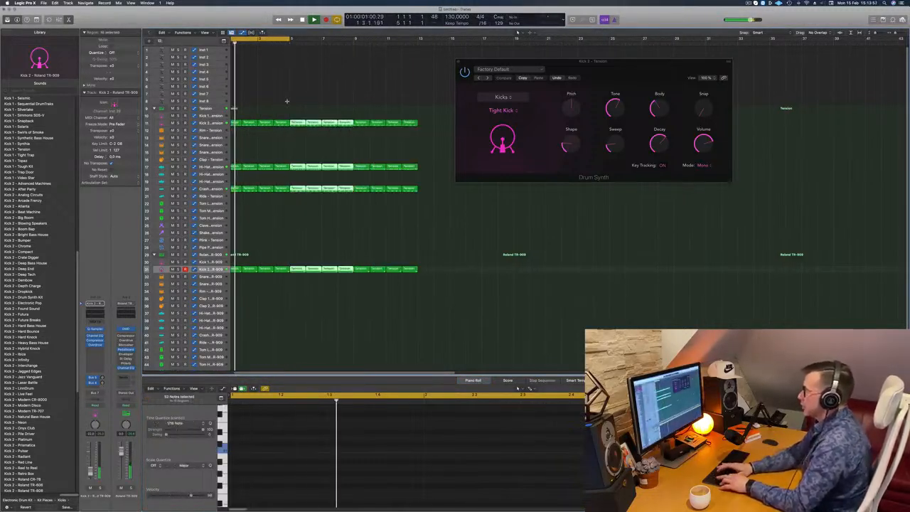
{"action": "key", "text": "space"}
{"action": "key", "text": "space"}
Step: Move the Drum Synth window clear of the regions and extend the cycle range to bar 17
{"action": "left_click_drag", "start_coordinate": [601, 61], "coordinate": [713, 98]}
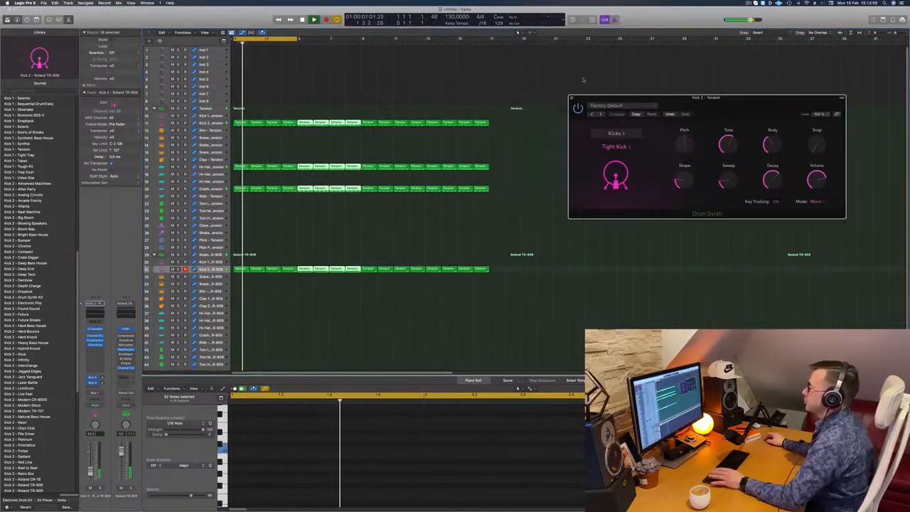
{"action": "left_click_drag", "start_coordinate": [298, 39], "coordinate": [485, 60]}
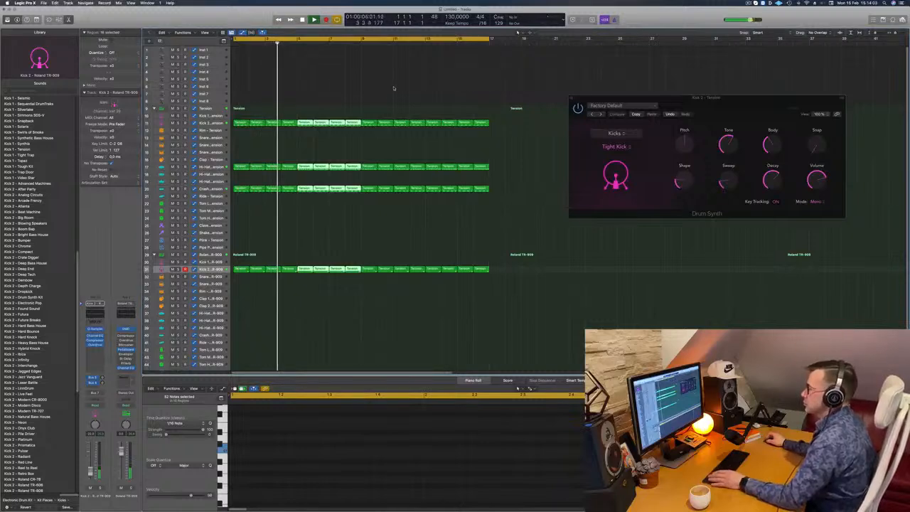
{"action": "left_click", "coordinate": [384, 87]}
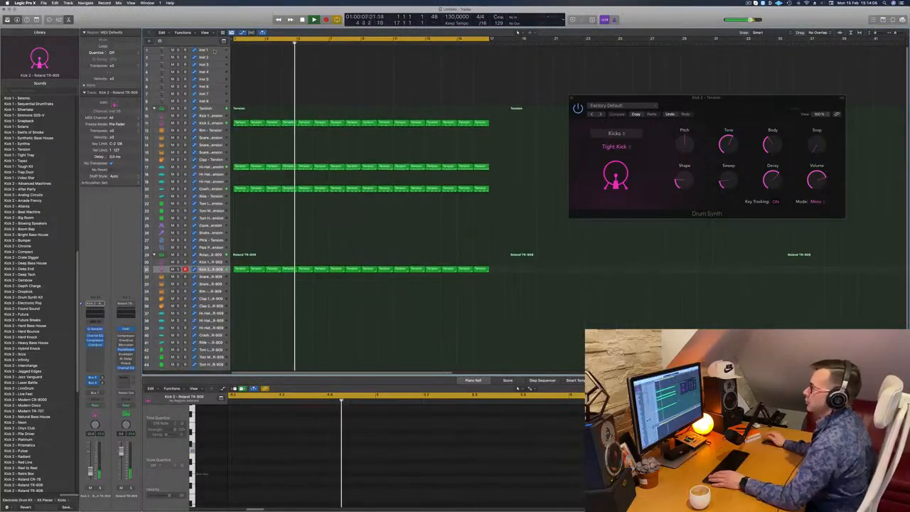
Step: Select the Inst 1 track and enlarge its track height while replaying the beat
{"action": "left_click", "coordinate": [213, 51]}
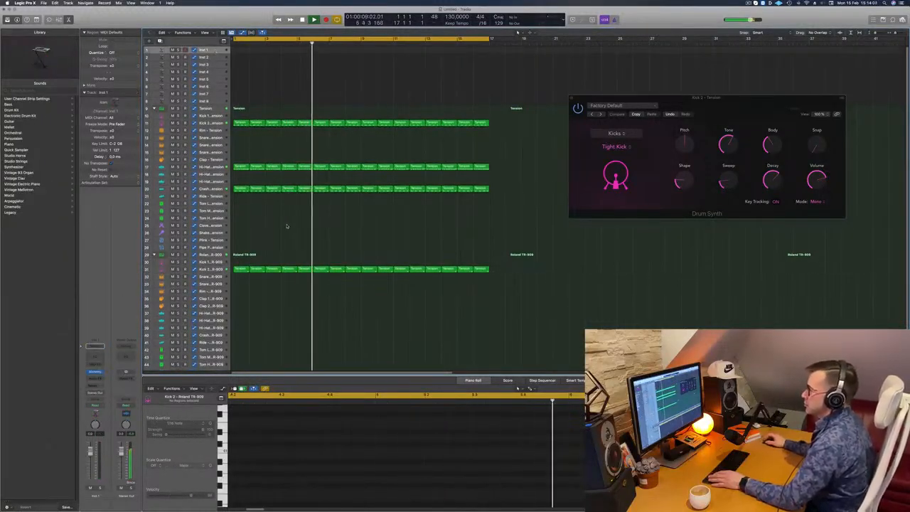
{"action": "key", "text": "space"}
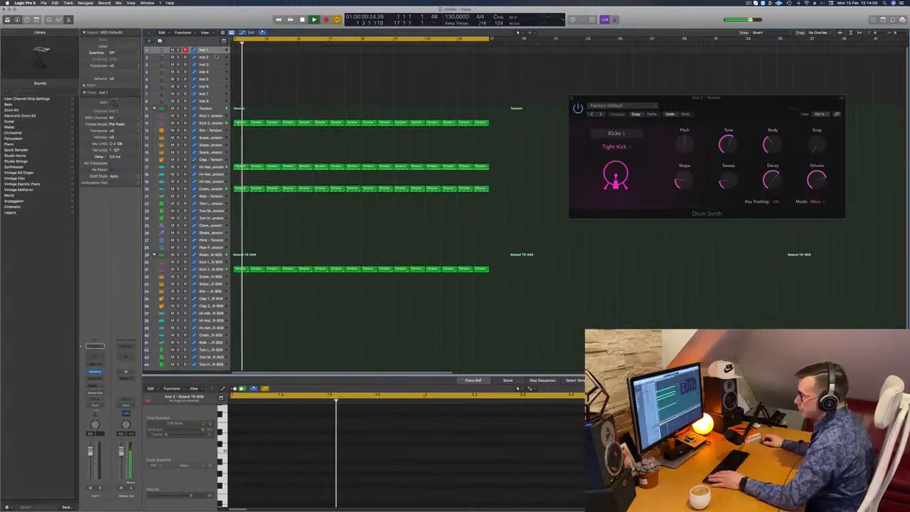
{"action": "left_click_drag", "start_coordinate": [213, 54], "coordinate": [211, 84]}
{"action": "key", "text": "space"}
{"action": "key", "text": "space"}
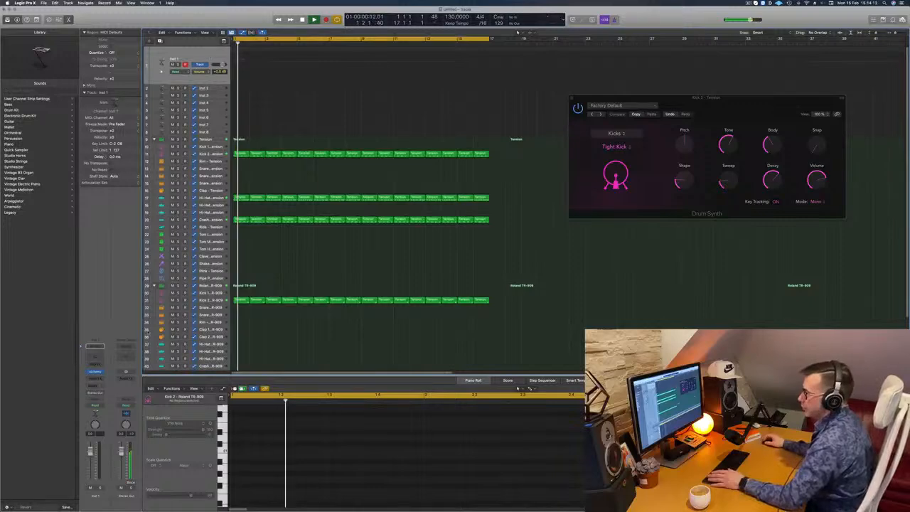
{"action": "key", "text": "space"}
{"action": "key", "text": "space"}
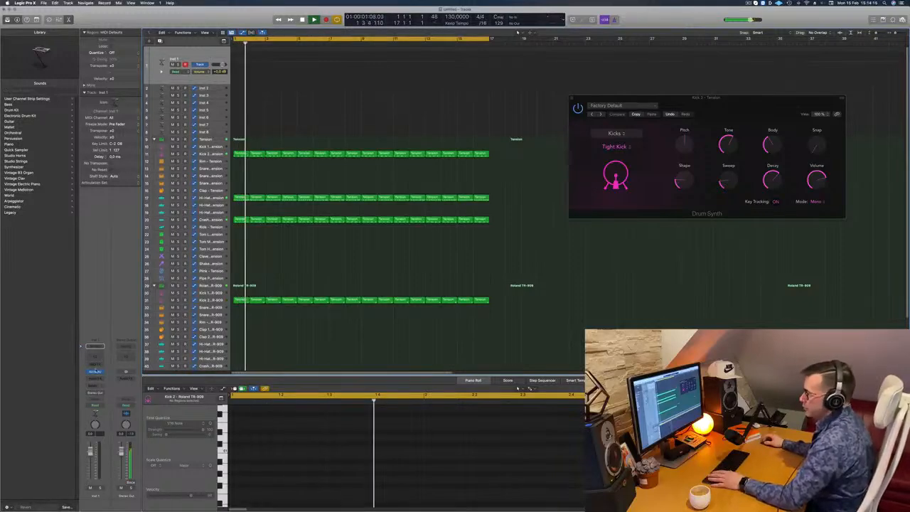
Step: Open Alchemy on the Inst 1 track and load the 808 Bass preset from the Bass category
{"action": "left_click", "coordinate": [96, 371]}
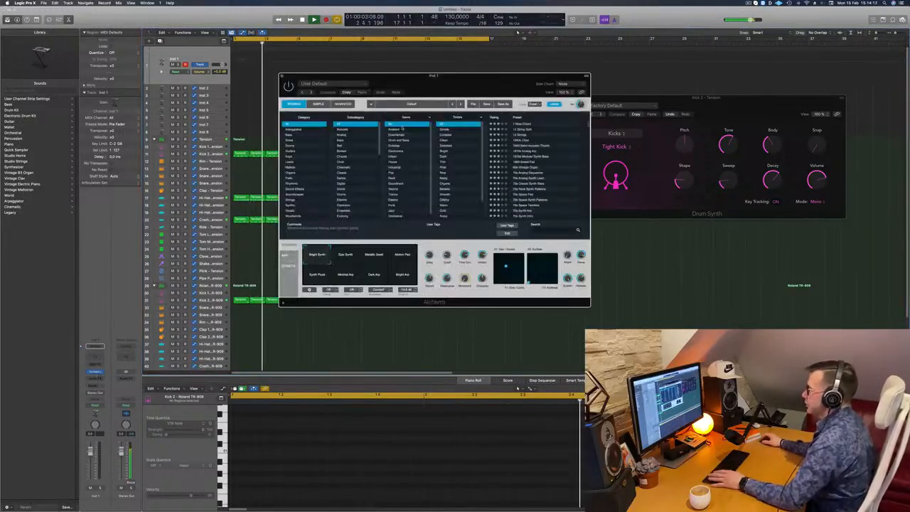
{"action": "left_click_drag", "start_coordinate": [464, 94], "coordinate": [535, 129]}
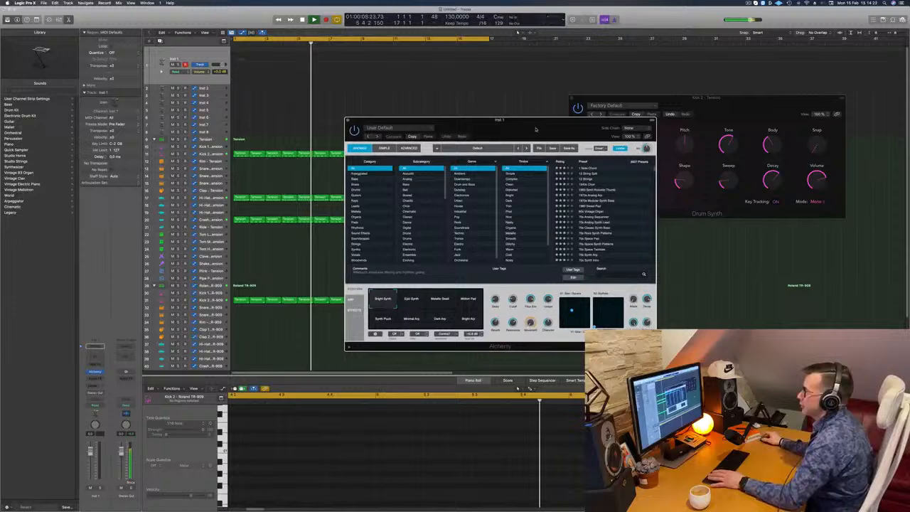
{"action": "left_click", "coordinate": [354, 179]}
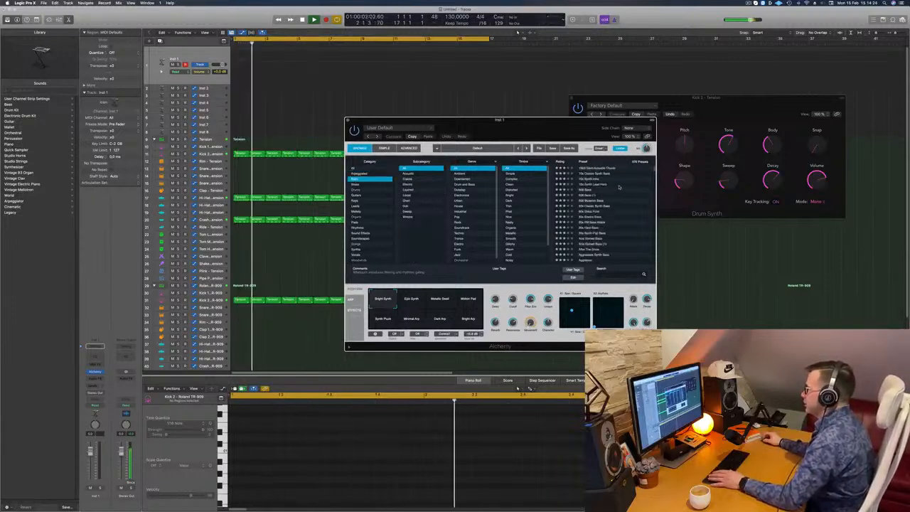
{"action": "left_click", "coordinate": [590, 189]}
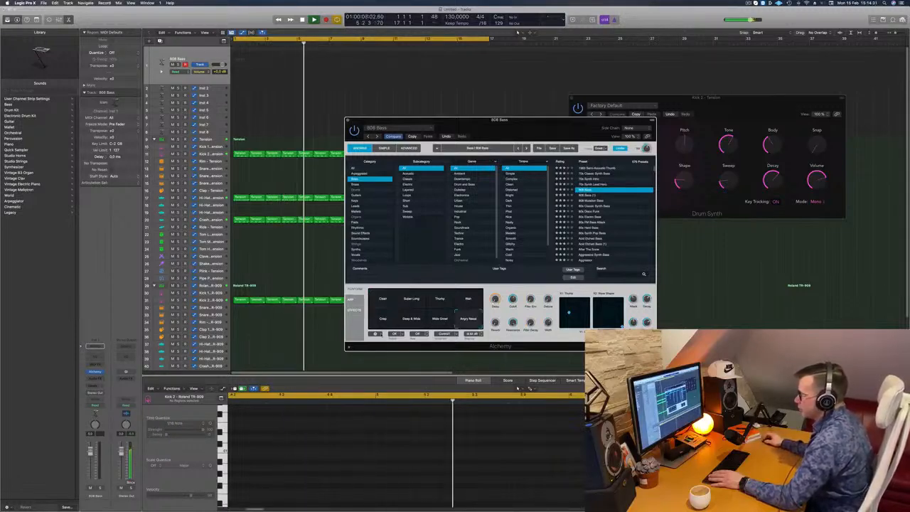
Step: Lower the 808 Bass channel volume and hide the track automation
{"action": "left_click_drag", "start_coordinate": [92, 453], "coordinate": [93, 466]}
{"action": "key", "text": "a"}
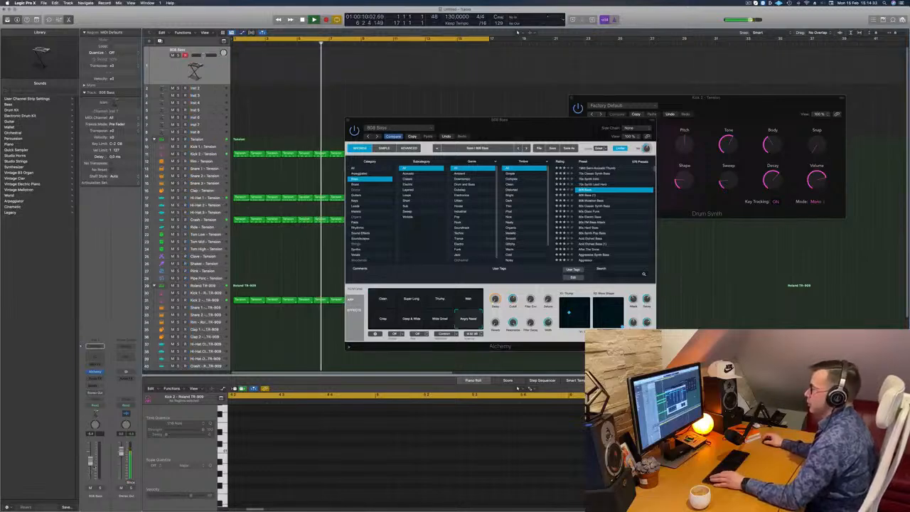
{"action": "key", "text": "s"}
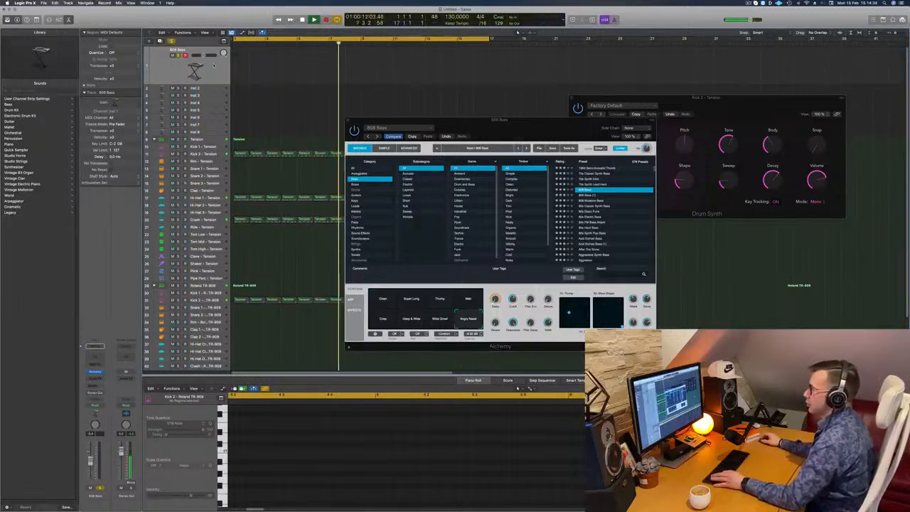
{"action": "key", "text": "s"}
Step: Open Musical Typing, audition the performance snapshots of the Alchemy 808 Bass, and settle on Wide Growl
{"action": "key", "text": "super+k"}
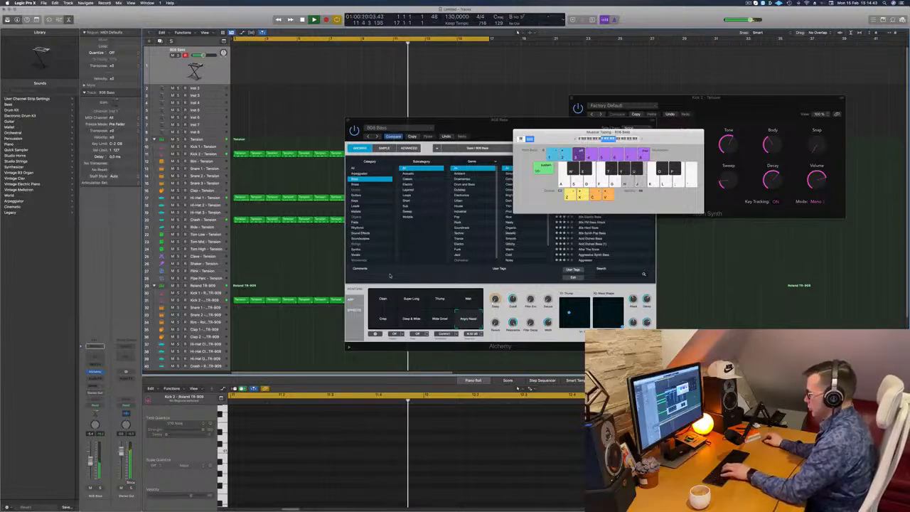
{"action": "left_click", "coordinate": [385, 304]}
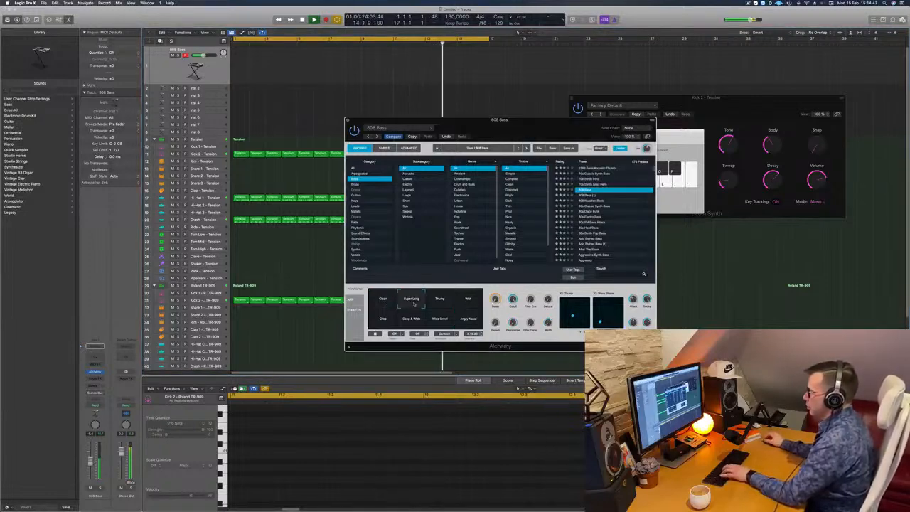
{"action": "left_click", "coordinate": [437, 304]}
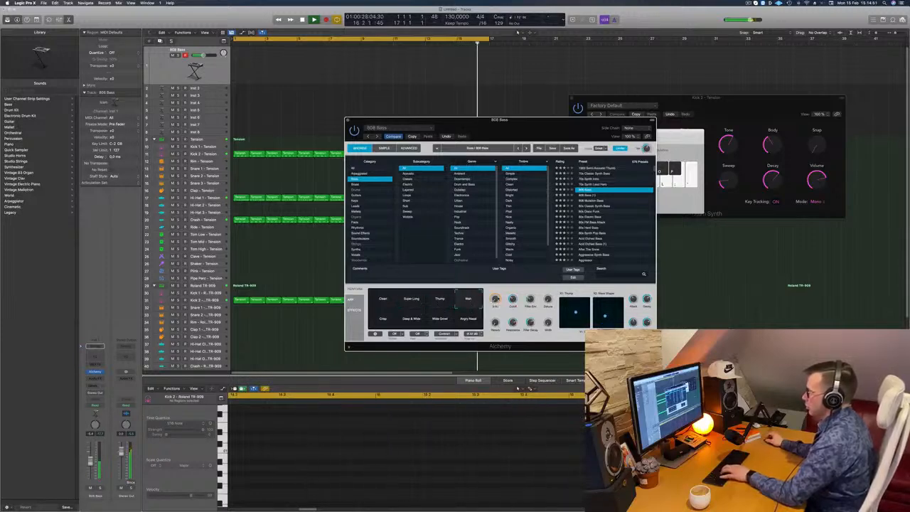
{"action": "left_click", "coordinate": [387, 321]}
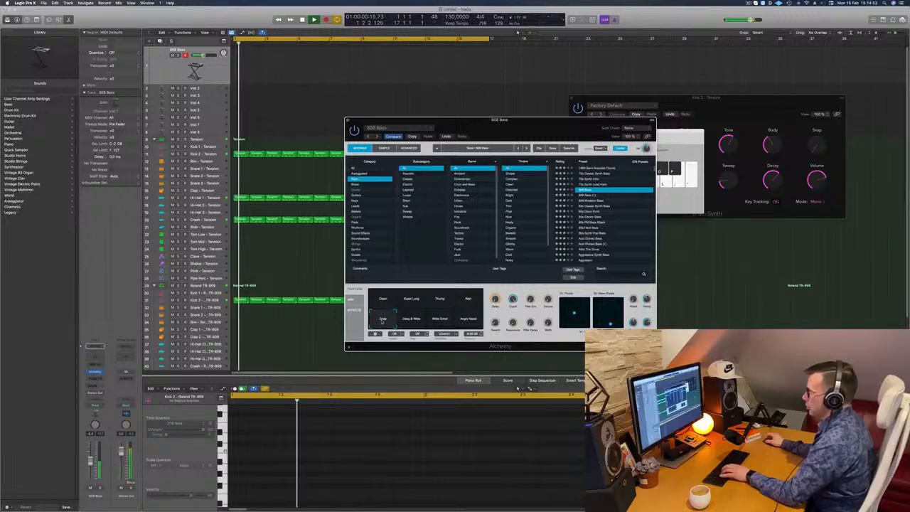
{"action": "left_click", "coordinate": [411, 320]}
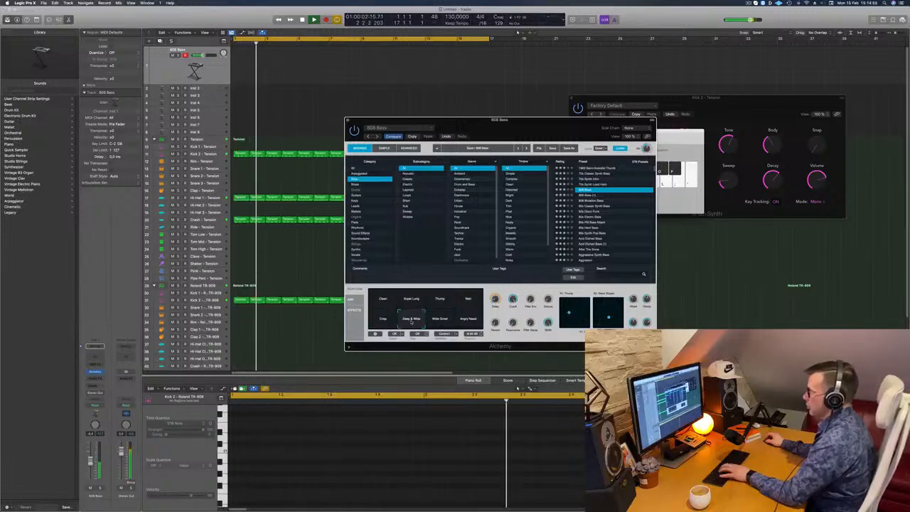
{"action": "left_click", "coordinate": [387, 320]}
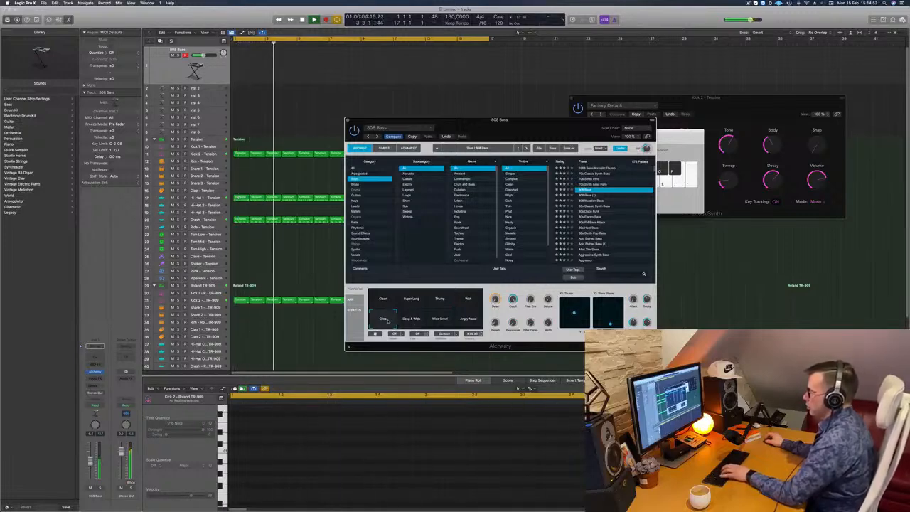
{"action": "left_click", "coordinate": [445, 319]}
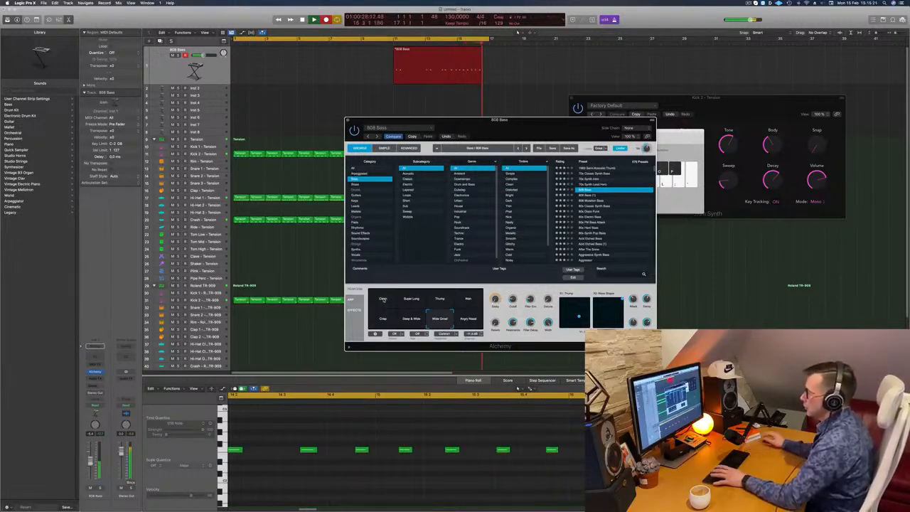
Step: Stop the bass recording, delete all but the last two bars of the take, and move that region to bar 1
{"action": "key", "text": "space"}
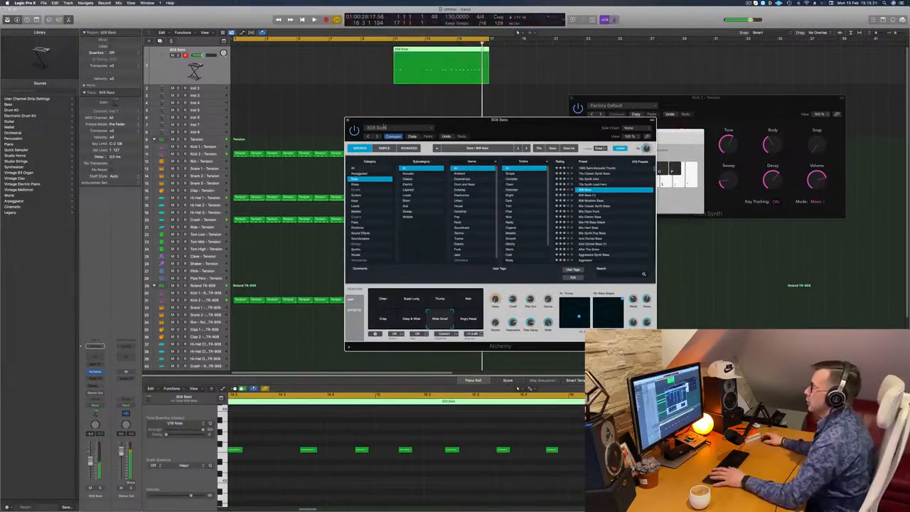
{"action": "left_click", "coordinate": [456, 49]}
{"action": "key", "text": "Delete"}
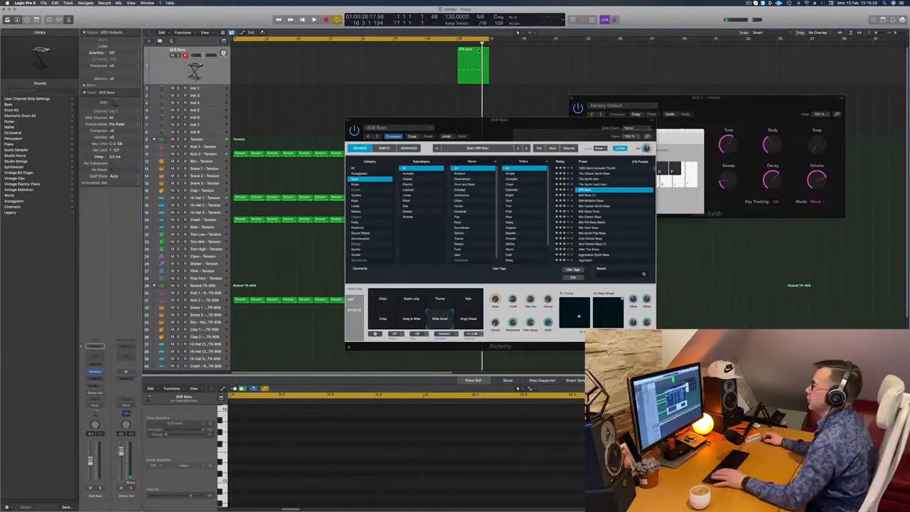
{"action": "left_click_drag", "start_coordinate": [473, 64], "coordinate": [250, 69]}
Step: Quantize all the notes in the 808 Bass region to 1/16 notes and play the loop
{"action": "key", "text": "space"}
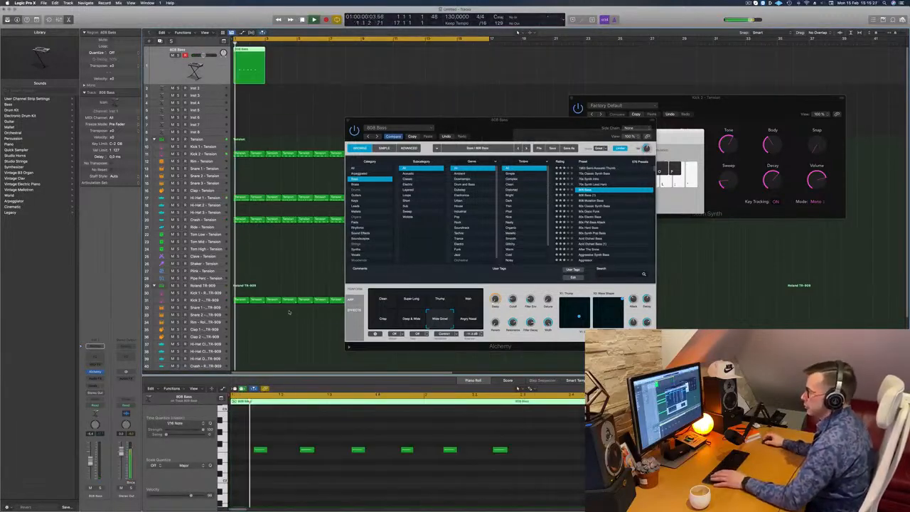
{"action": "left_click", "coordinate": [300, 470]}
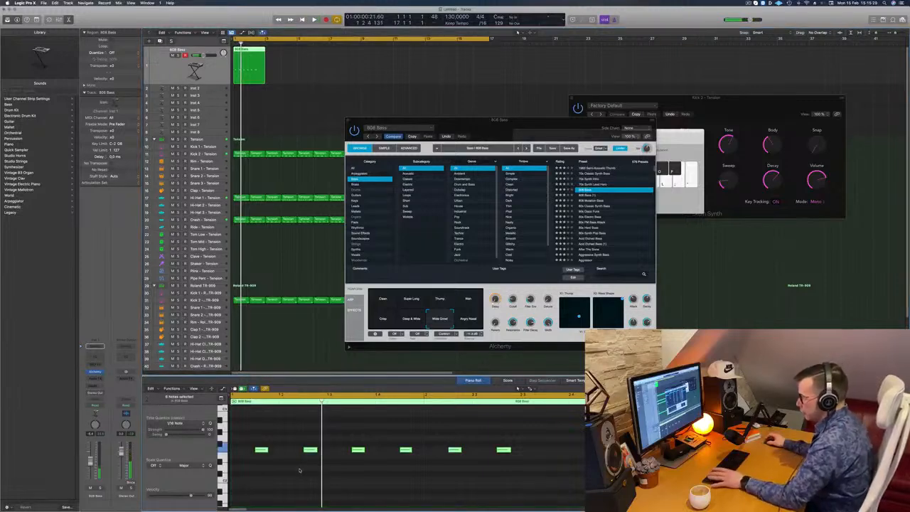
{"action": "key", "text": "space"}
{"action": "key", "text": "super+Left"}
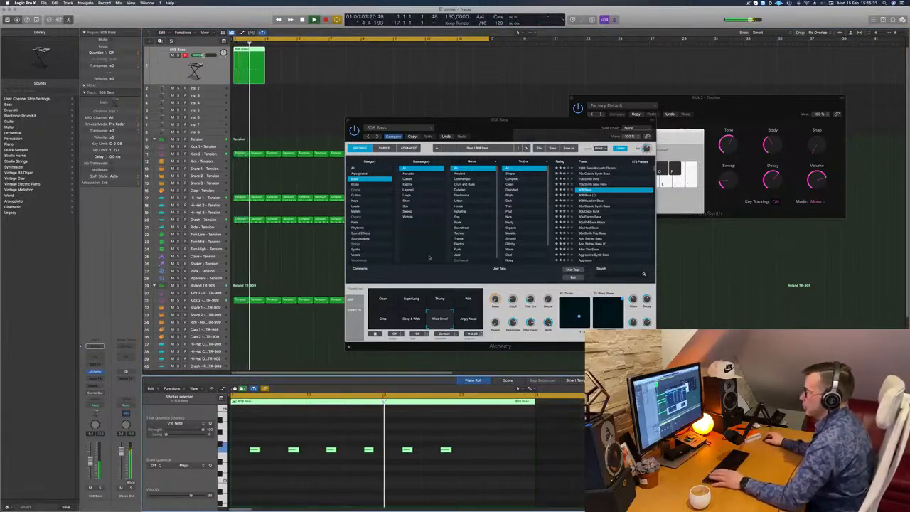
Step: Cut the 808 Bass region down to its first bar and copy it until the bass fills bars 1 to 16
{"action": "key", "text": "Return"}
{"action": "double_click", "coordinate": [251, 63], "text": "super"}
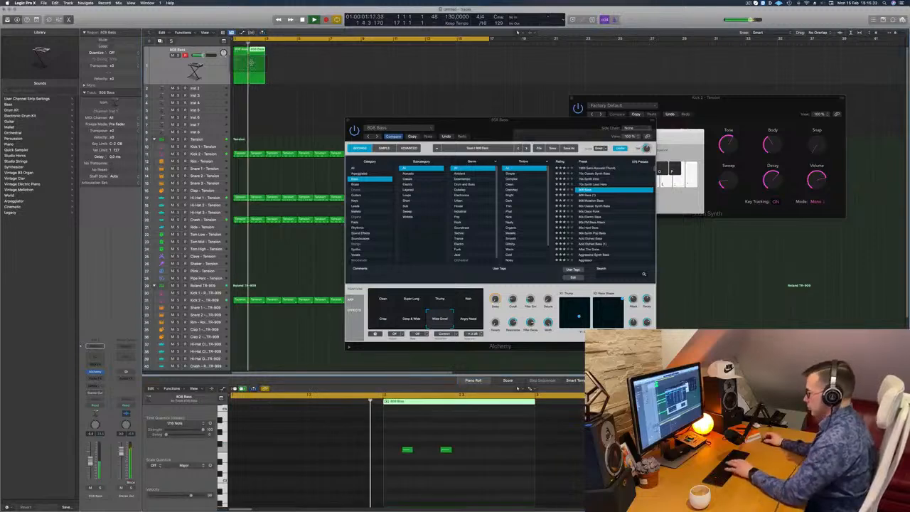
{"action": "key", "text": "Delete"}
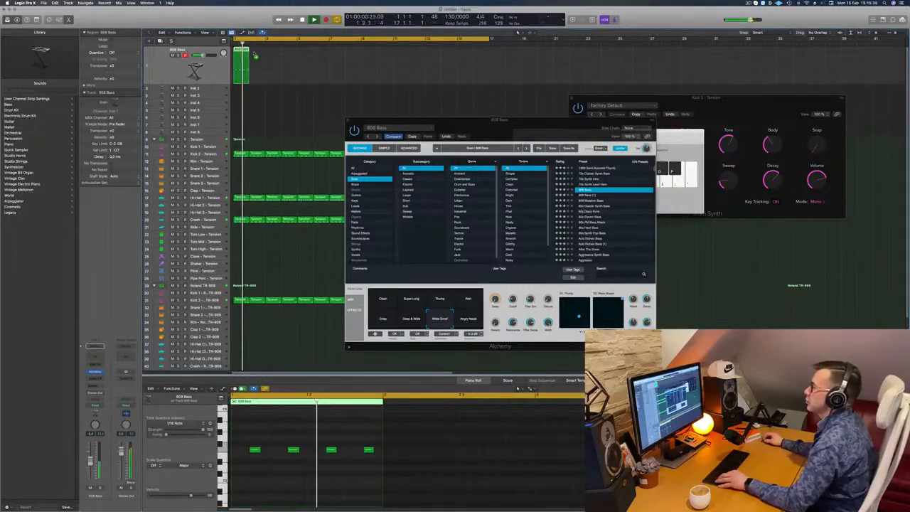
{"action": "left_click_drag", "start_coordinate": [290, 60], "coordinate": [310, 60]}
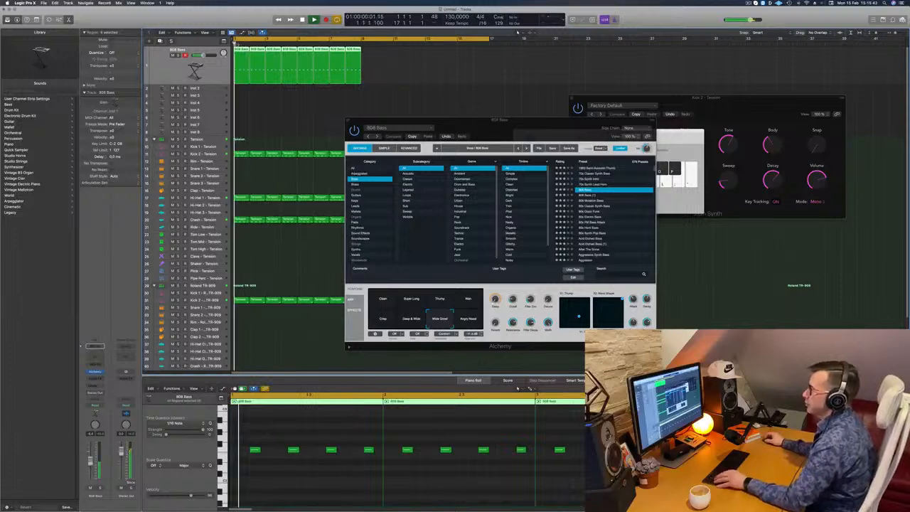
{"action": "left_click_drag", "start_coordinate": [240, 50], "coordinate": [366, 54]}
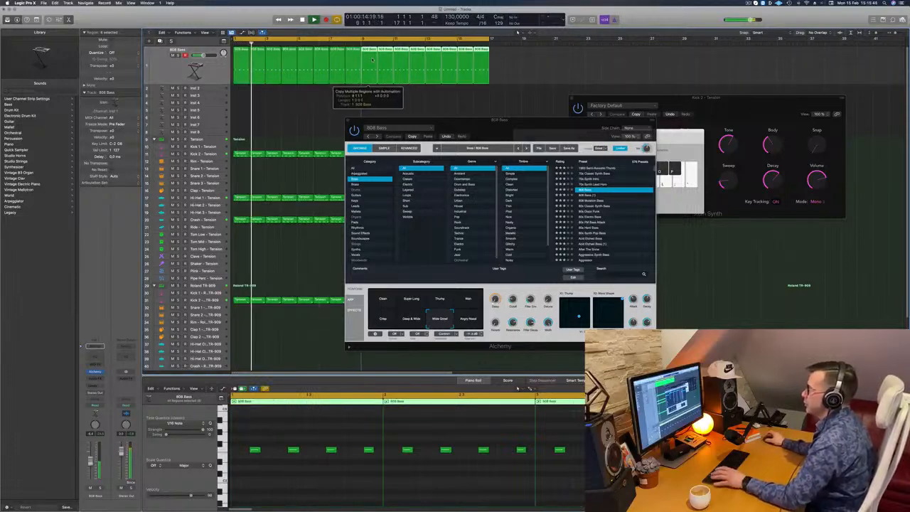
Step: Adjust the Reverb and neighbouring performance knobs of the Alchemy 808 Bass while the loop plays
{"action": "left_click_drag", "start_coordinate": [536, 119], "coordinate": [533, 73]}
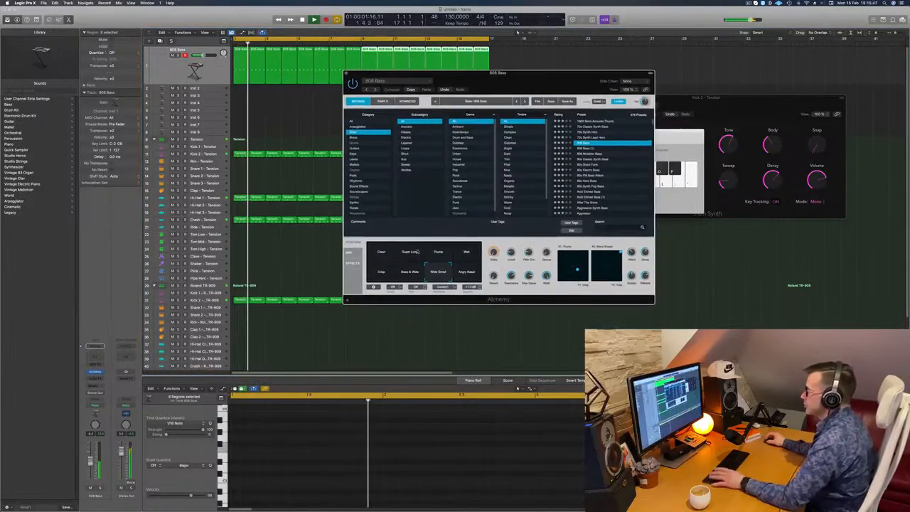
{"action": "left_click_drag", "start_coordinate": [494, 275], "coordinate": [499, 236]}
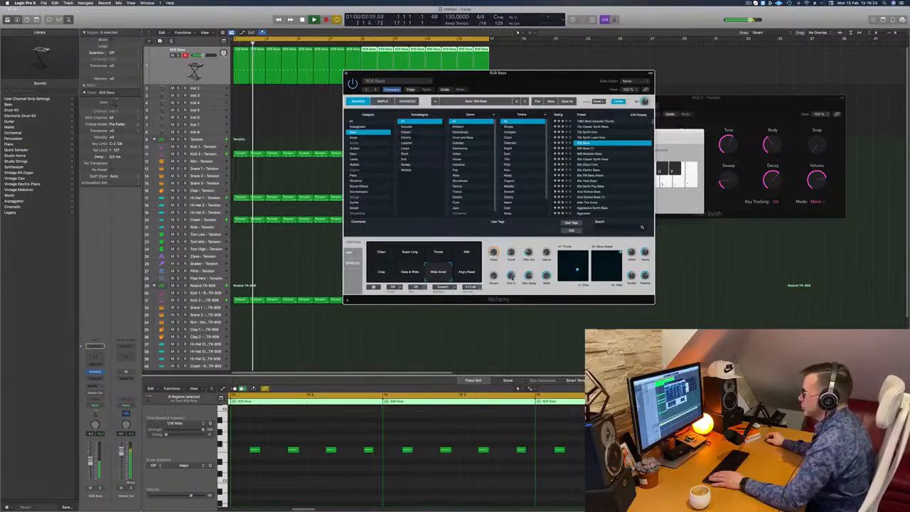
{"action": "left_click_drag", "start_coordinate": [537, 74], "coordinate": [563, 74]}
{"action": "key", "text": "Return"}
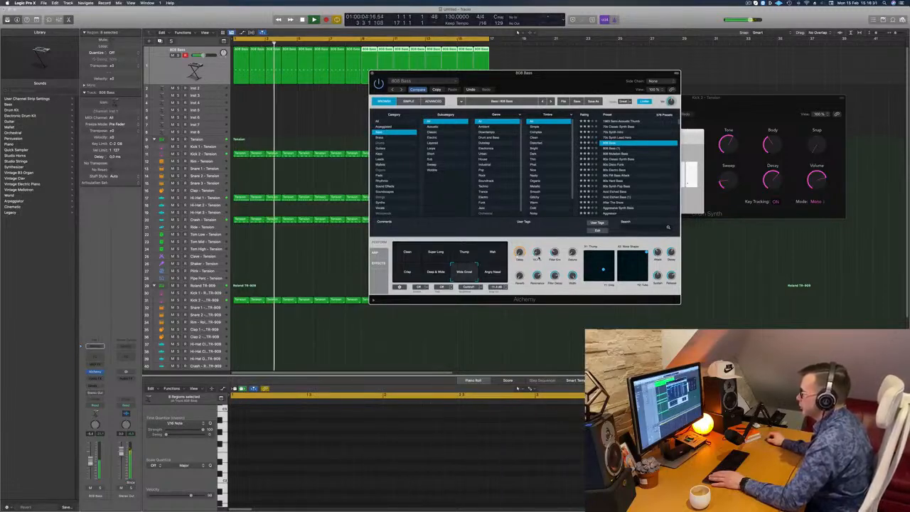
{"action": "left_click_drag", "start_coordinate": [550, 82], "coordinate": [545, 123]}
{"action": "key", "text": "Return"}
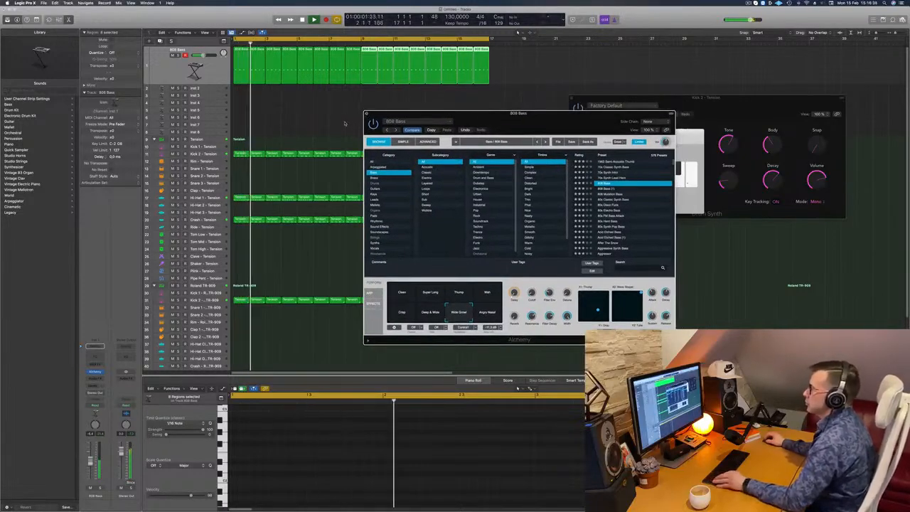
Step: Close the 808 Bass instrument window, select the Inst 2 track and open its Alchemy synth
{"action": "key", "text": "super+w"}
{"action": "scroll", "coordinate": [344, 121], "scroll_direction": "left", "scroll_amount": 4}
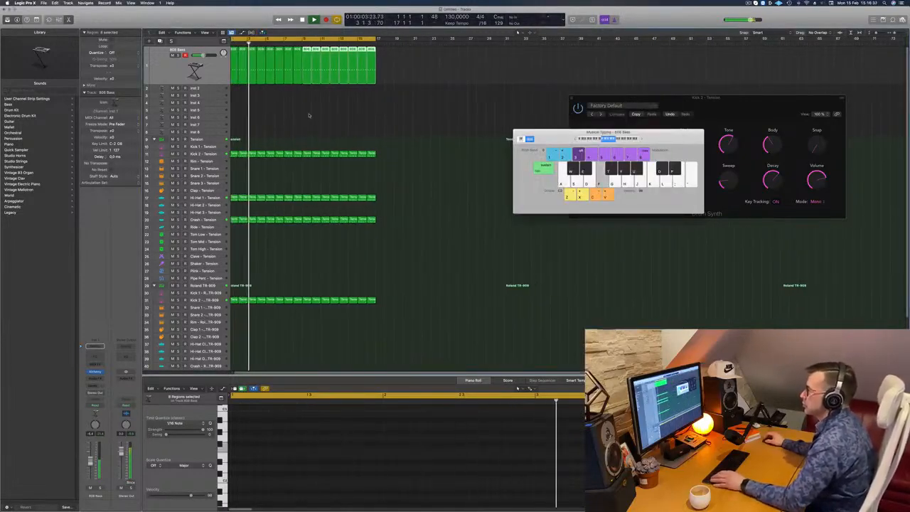
{"action": "scroll", "coordinate": [309, 116], "scroll_direction": "left", "scroll_amount": 1}
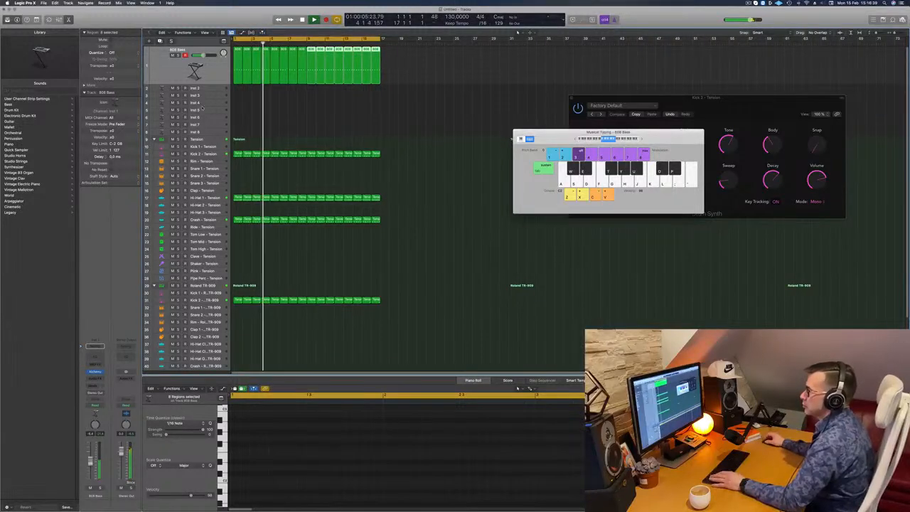
{"action": "left_click", "coordinate": [210, 90]}
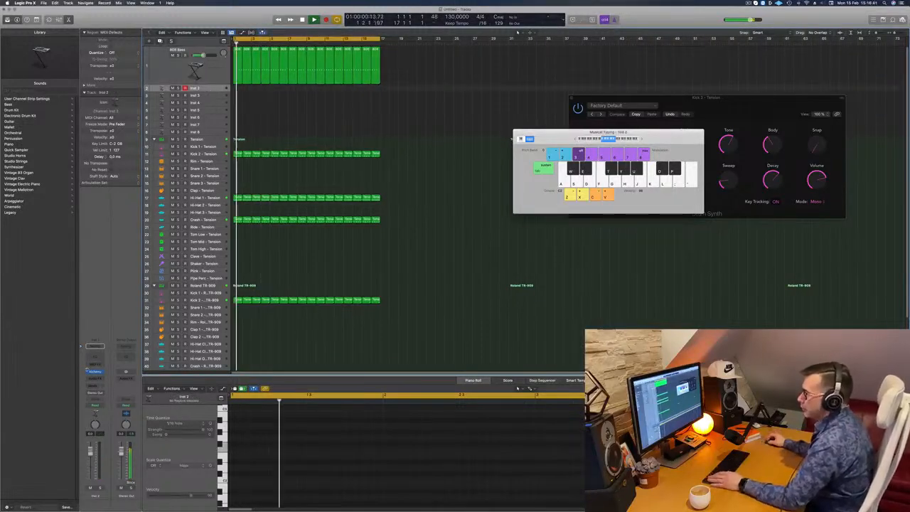
{"action": "left_click", "coordinate": [94, 371]}
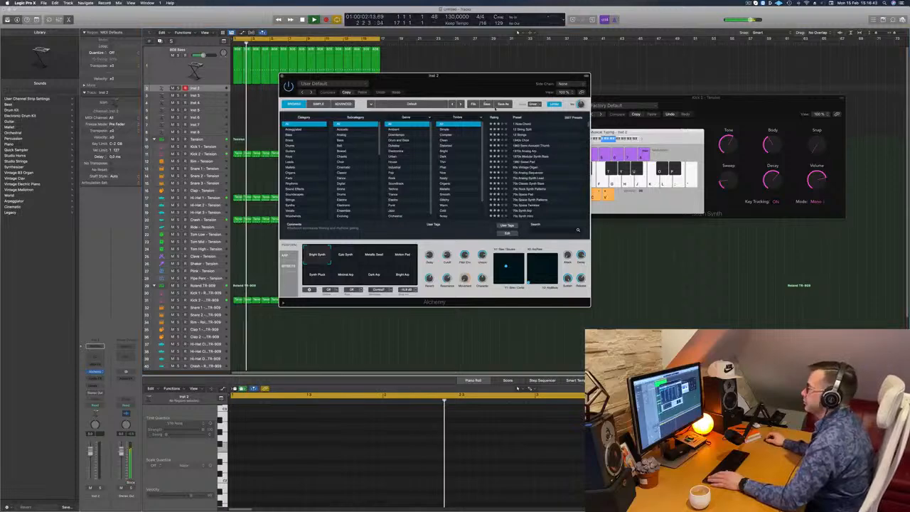
{"action": "left_click_drag", "start_coordinate": [407, 85], "coordinate": [494, 109]}
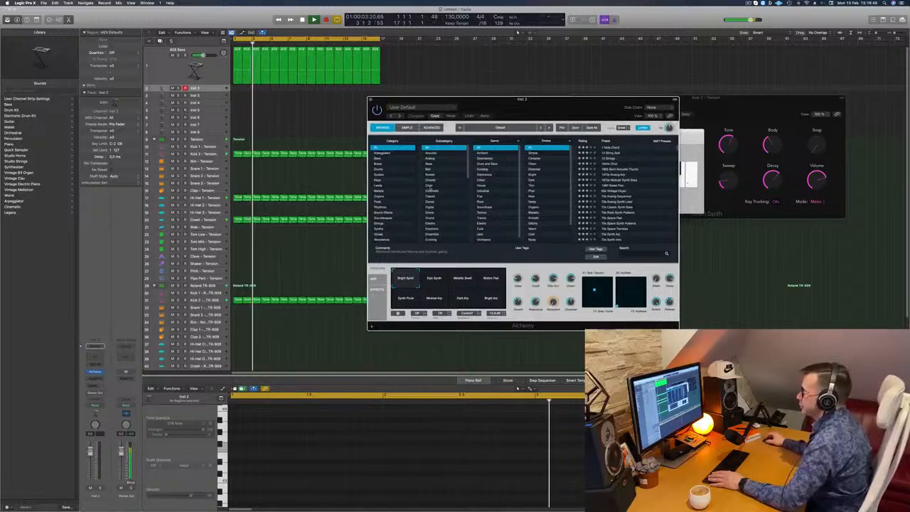
Step: Filter the Alchemy presets by the Techno genre, load 80s Hard Bass and play it over the loop
{"action": "left_click", "coordinate": [484, 212]}
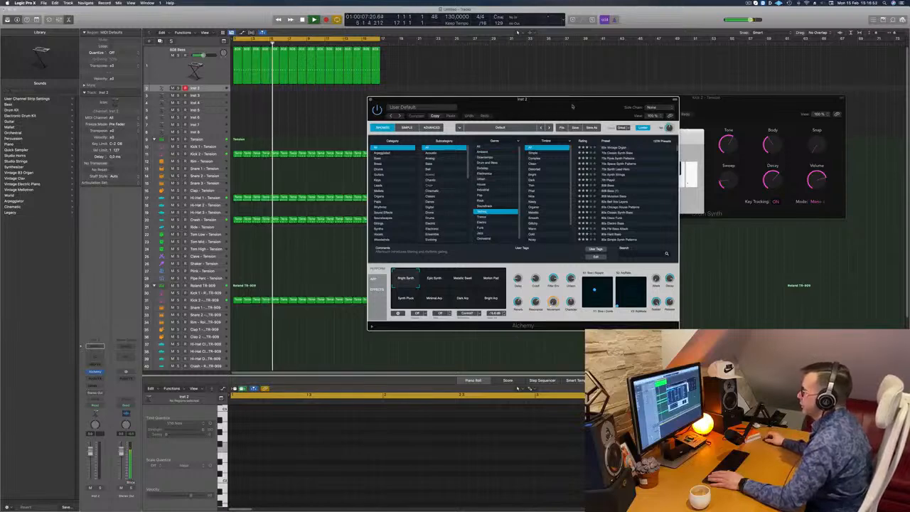
{"action": "left_click_drag", "start_coordinate": [572, 106], "coordinate": [527, 108]}
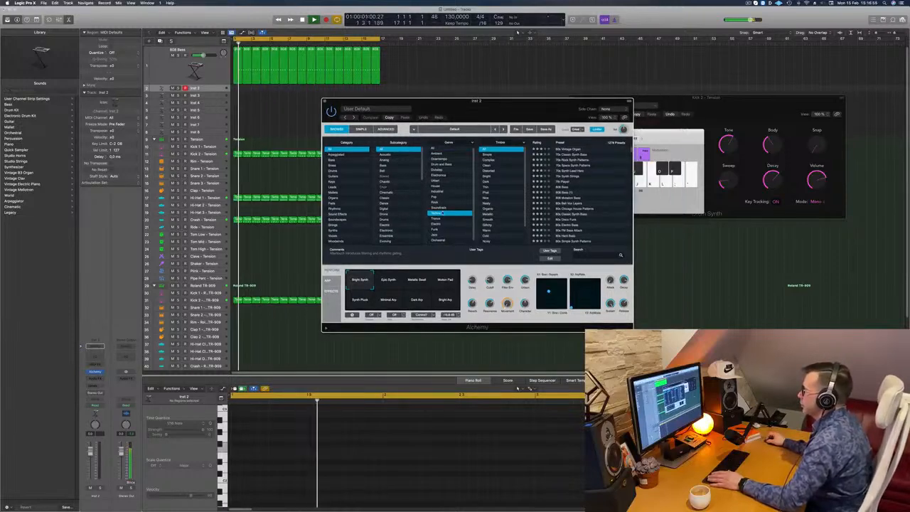
{"action": "scroll", "coordinate": [597, 197], "scroll_direction": "down", "scroll_amount": 5}
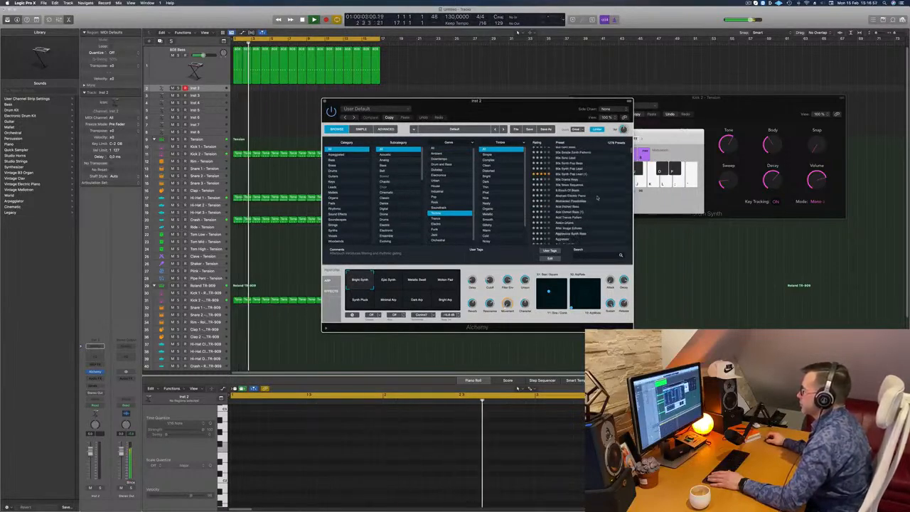
{"action": "scroll", "coordinate": [597, 198], "scroll_direction": "up", "scroll_amount": 3}
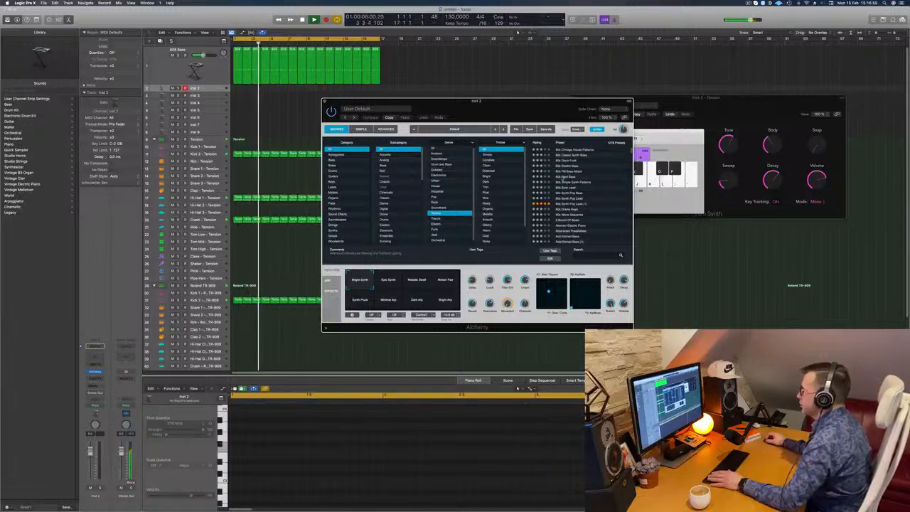
{"action": "left_click", "coordinate": [559, 176]}
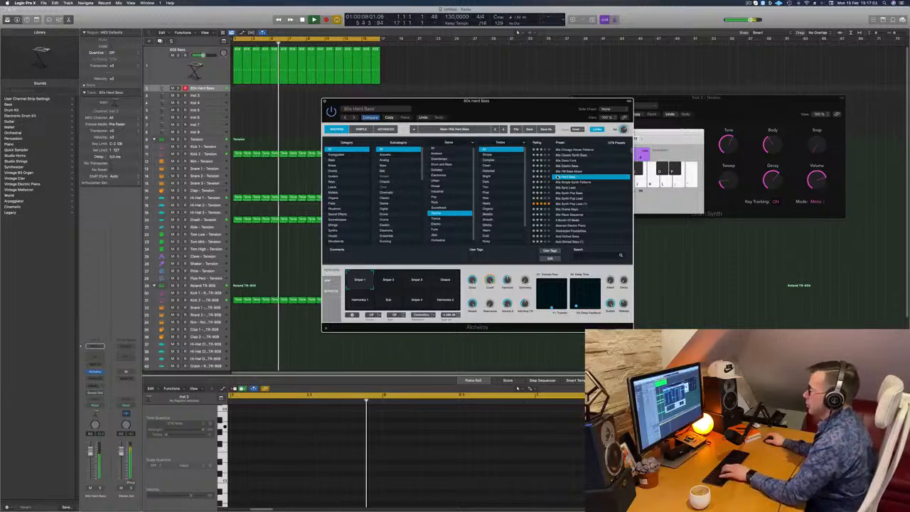
{"action": "left_click_drag", "start_coordinate": [540, 105], "coordinate": [551, 169]}
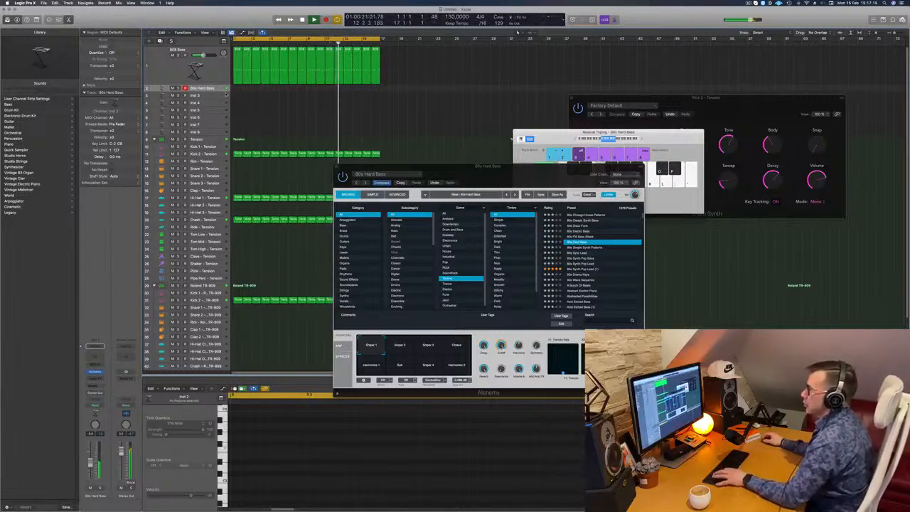
Step: Copy the first 808 Bass region to the 80s Hard Bass track and delete all its notes except the first
{"action": "left_click_drag", "start_coordinate": [238, 71], "coordinate": [238, 88]}
{"action": "left_click_drag", "start_coordinate": [248, 50], "coordinate": [239, 51]}
{"action": "key", "text": "space"}
{"action": "left_click", "coordinate": [237, 88]}
{"action": "left_click_drag", "start_coordinate": [285, 438], "coordinate": [372, 475]}
{"action": "key", "text": "Delete"}
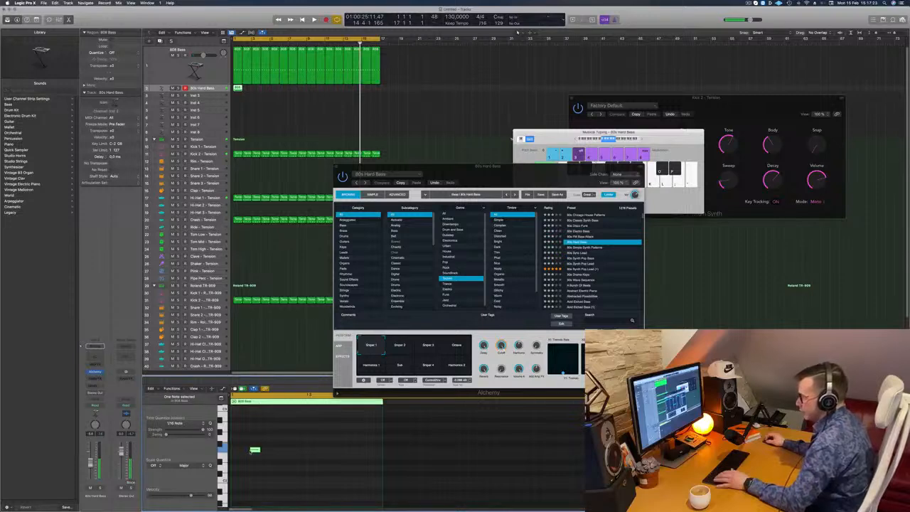
Step: Move the remaining note to the bar's start, stretch it over the full bar, and copy the region across 16 bars
{"action": "left_click_drag", "start_coordinate": [254, 449], "coordinate": [384, 455]}
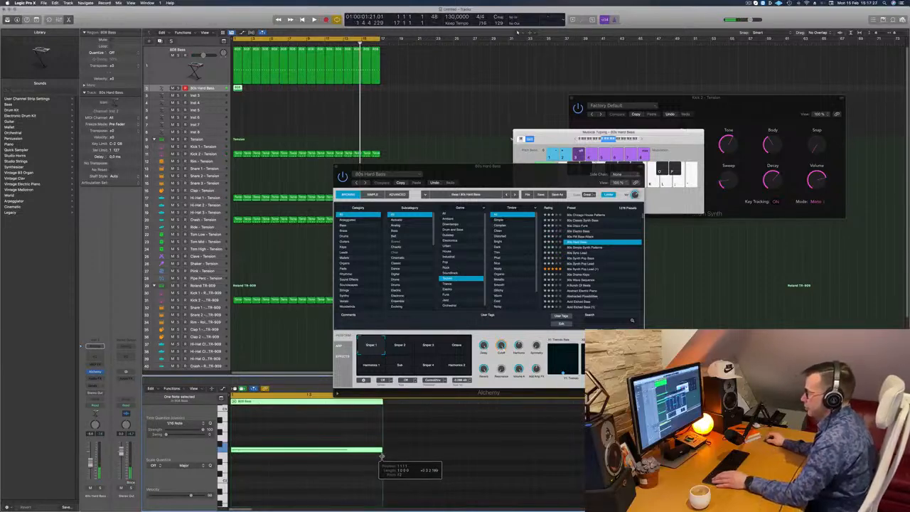
{"action": "key", "text": "space"}
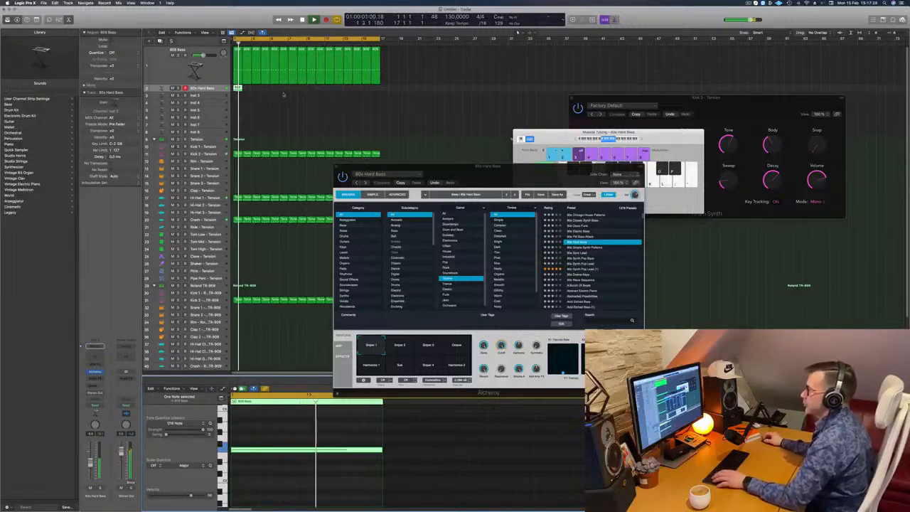
{"action": "key", "text": "space"}
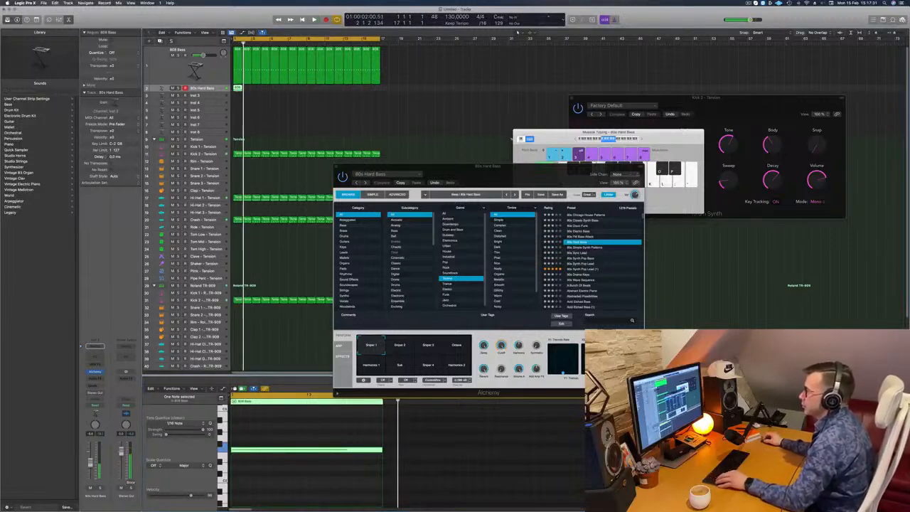
{"action": "left_click_drag", "start_coordinate": [239, 89], "coordinate": [321, 94]}
{"action": "key", "text": "space"}
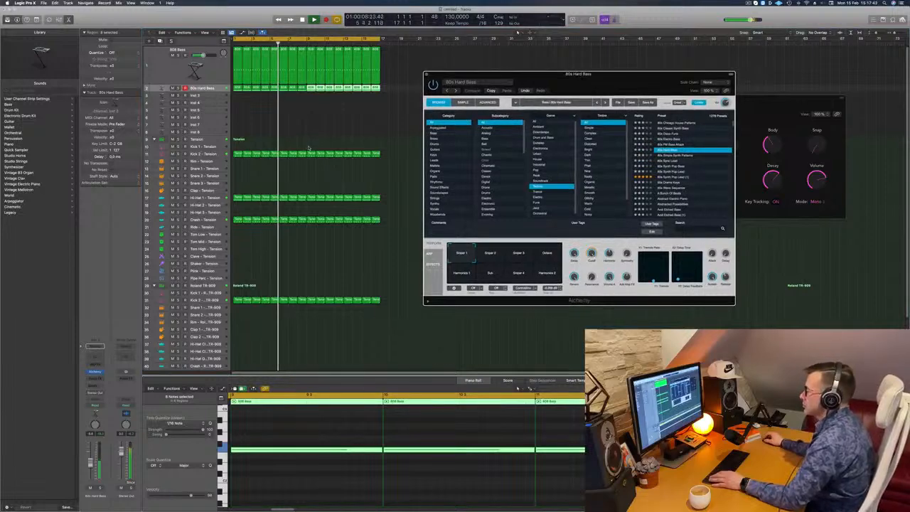
Step: Copy the first Kick 2 region to the Snare 1 track, keep only beats 2 and 4, and transpose those notes upward
{"action": "left_click", "coordinate": [238, 155]}
{"action": "left_click_drag", "start_coordinate": [238, 168], "coordinate": [238, 169]}
{"action": "left_click_drag", "start_coordinate": [260, 447], "coordinate": [229, 460]}
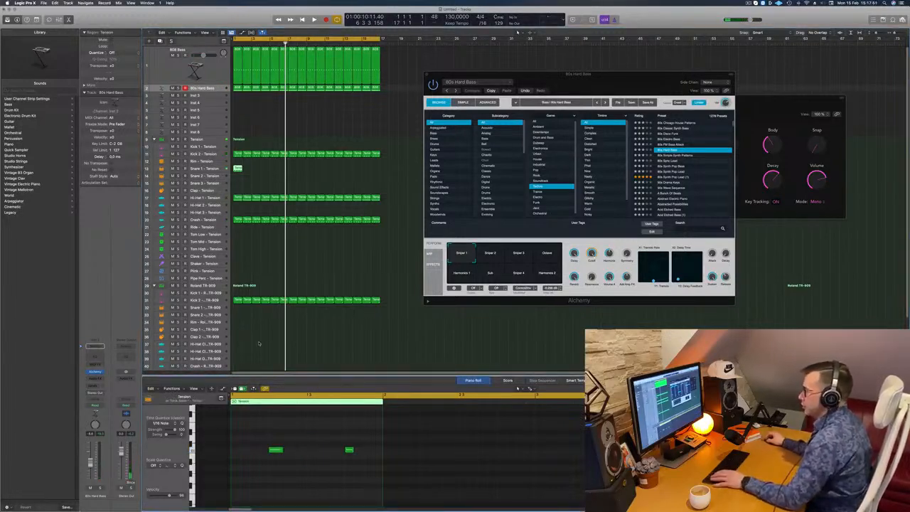
{"action": "scroll", "coordinate": [251, 430], "scroll_direction": "up", "scroll_amount": 3}
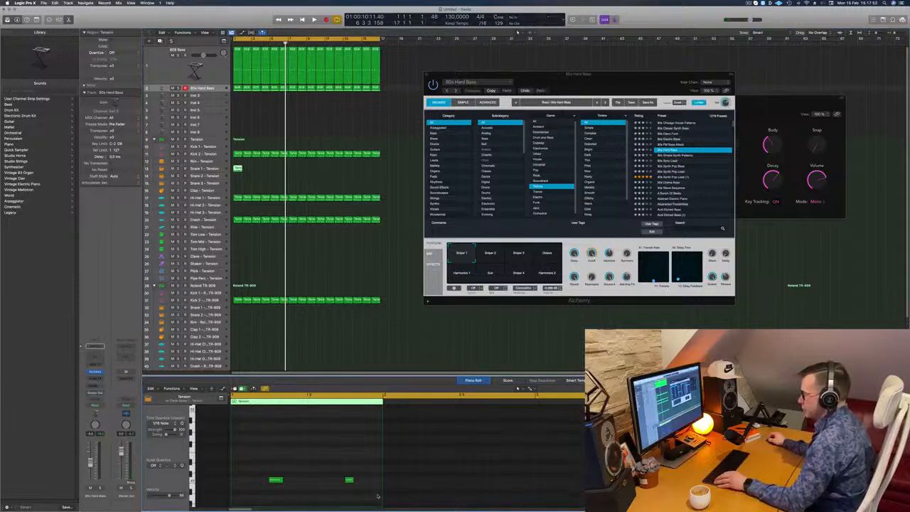
{"action": "left_click_drag", "start_coordinate": [378, 496], "coordinate": [390, 500]}
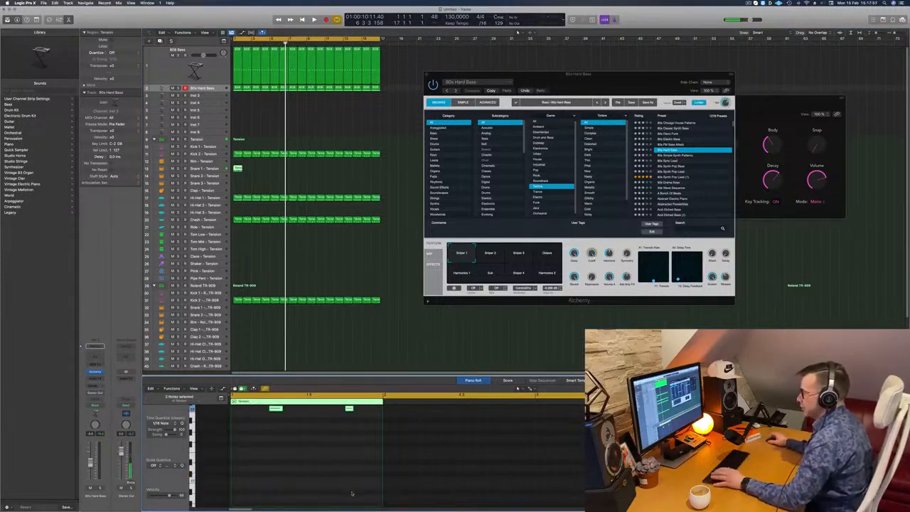
{"action": "scroll", "coordinate": [352, 494], "scroll_direction": "up", "scroll_amount": 3}
{"action": "key", "text": "space"}
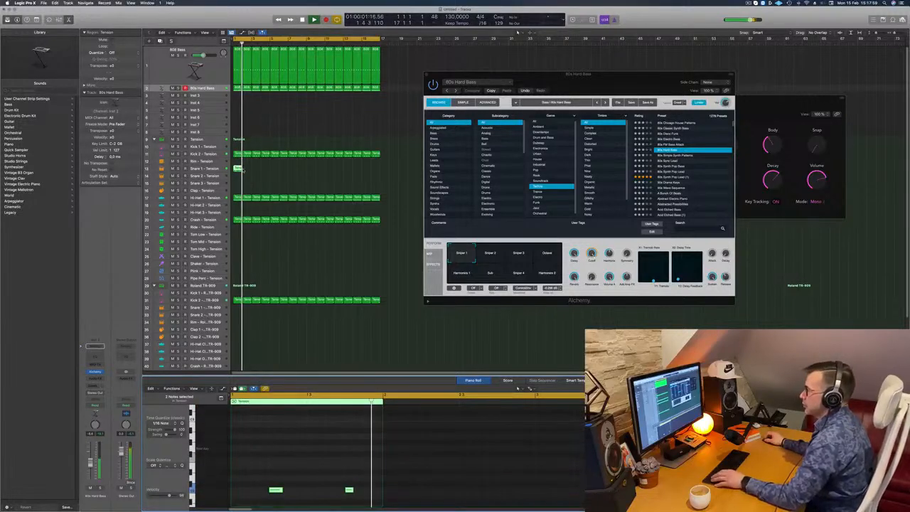
Step: Copy the one-bar Snare 1 region along its track to fill bars 1 to 16
{"action": "left_click_drag", "start_coordinate": [237, 170], "coordinate": [297, 172]}
{"action": "left_click", "coordinate": [237, 169], "text": "shift"}
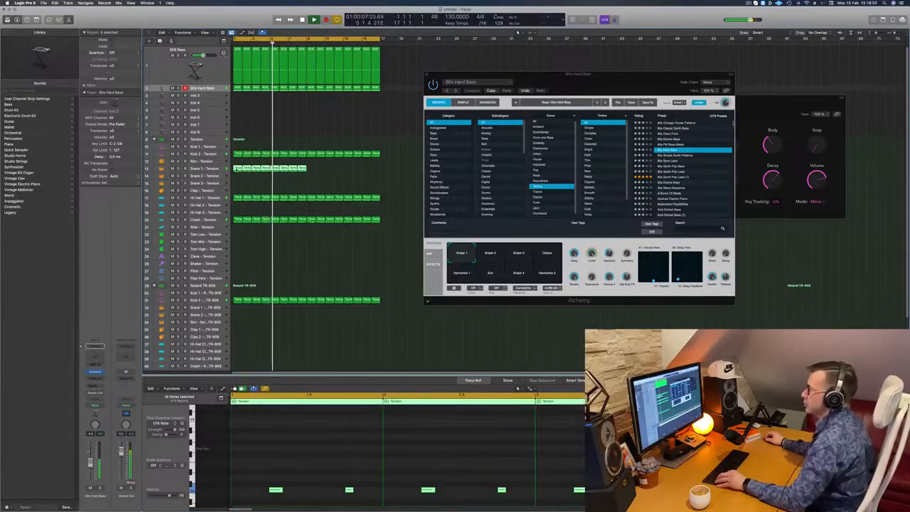
{"action": "left_click_drag", "start_coordinate": [236, 170], "coordinate": [308, 171]}
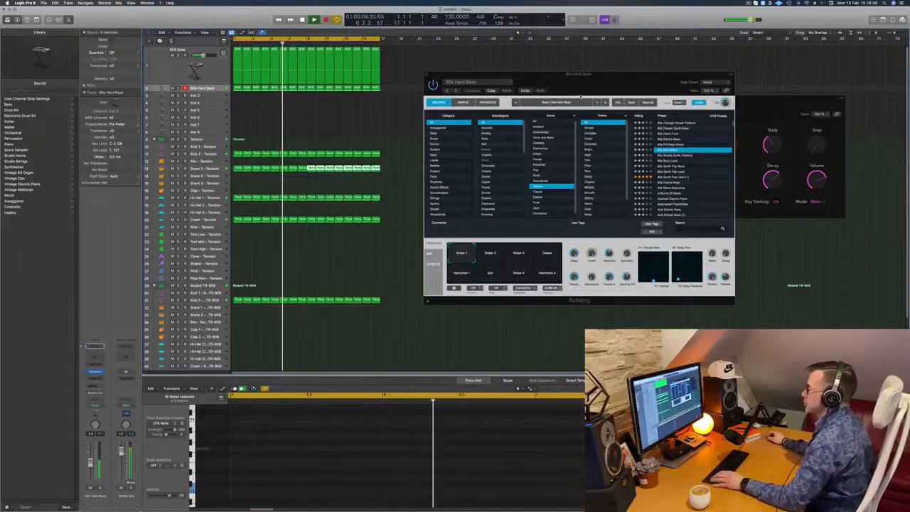
Step: Select the Snare 1 - Tension track and adjust its send level to the delay bus while the loop plays
{"action": "left_click_drag", "start_coordinate": [654, 75], "coordinate": [700, 70]}
{"action": "left_click", "coordinate": [204, 168]}
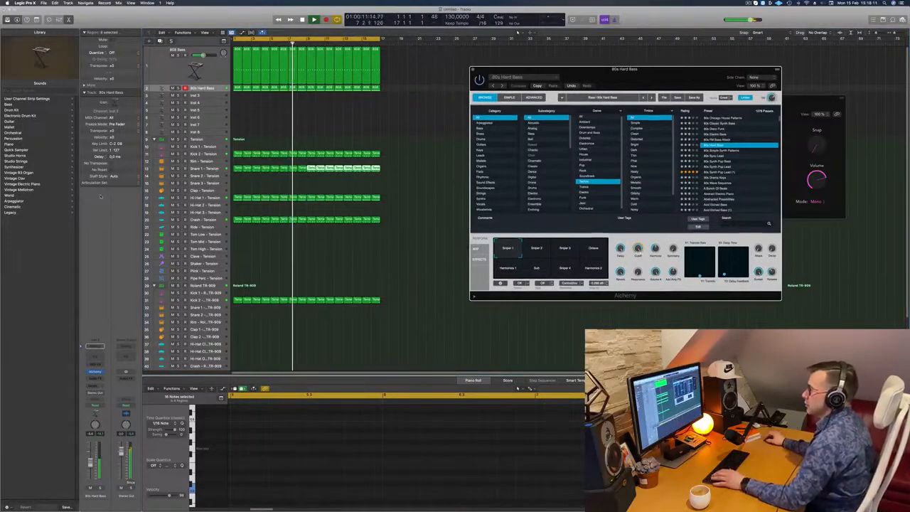
{"action": "key", "text": "Return"}
{"action": "left_click", "coordinate": [101, 378]}
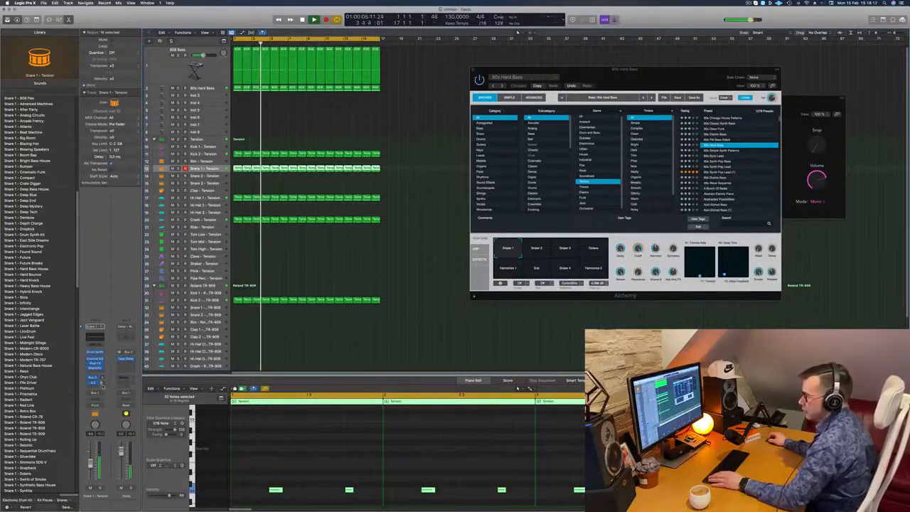
Step: Fit all tracks into the arrangement view, close the Alchemy window and select the 80s Hard Bass track
{"action": "left_click", "coordinate": [397, 261]}
{"action": "scroll", "coordinate": [396, 261], "scroll_direction": "down", "scroll_amount": 3}
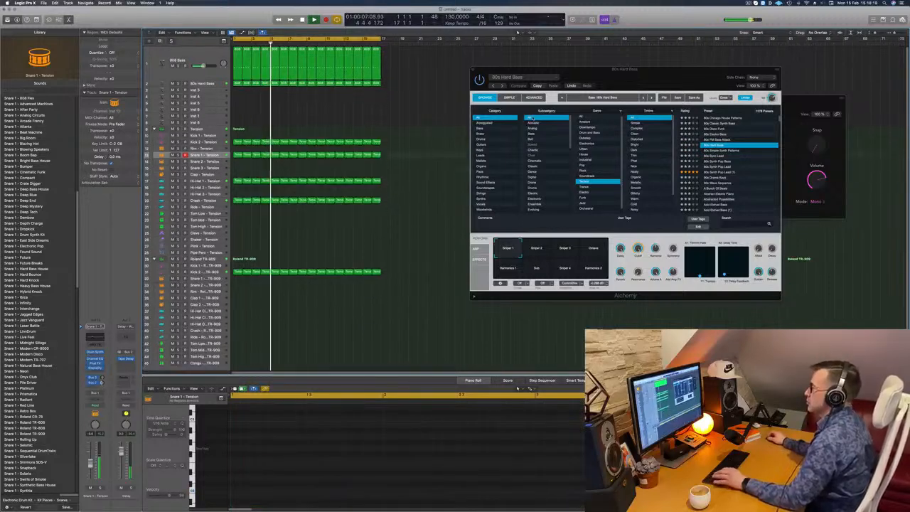
{"action": "left_click_drag", "start_coordinate": [638, 82], "coordinate": [566, 89]}
{"action": "key", "text": "super+Up"}
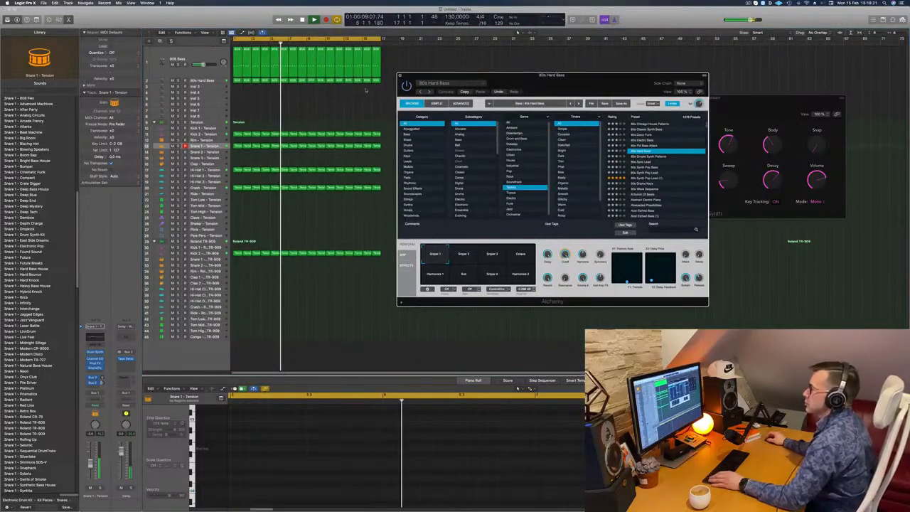
{"action": "left_click", "coordinate": [400, 76]}
{"action": "left_click", "coordinate": [206, 81]}
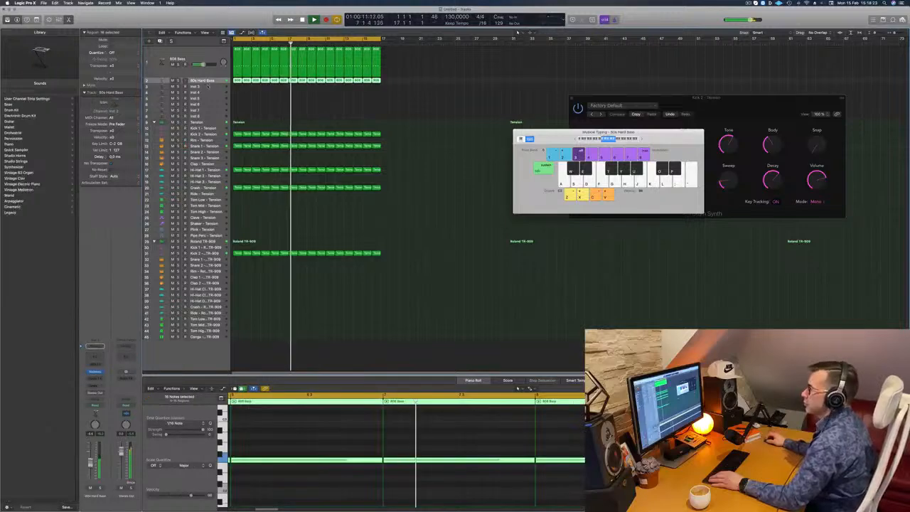
Step: Restart the loop, add a send from the 80s Hard Bass track to the bus feeding Aux 7, and raise its send level
{"action": "key", "text": "space"}
{"action": "key", "text": "space"}
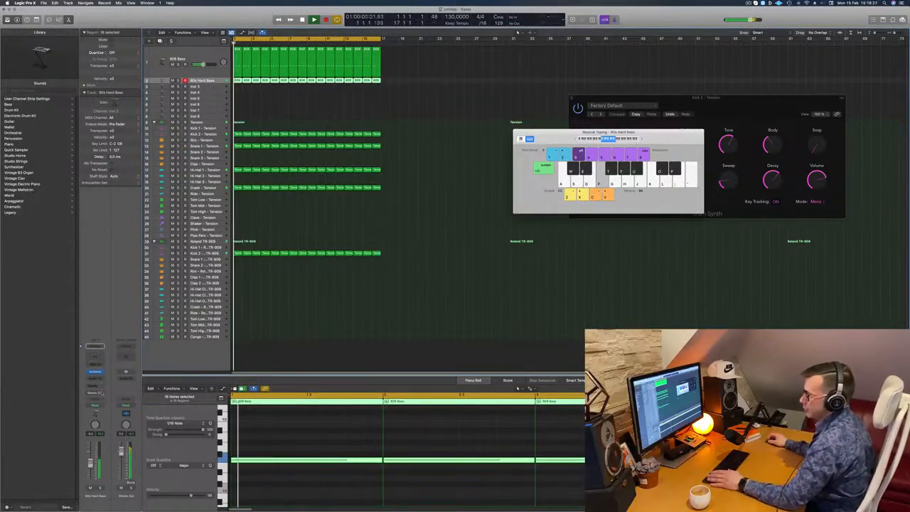
{"action": "left_click", "coordinate": [93, 384]}
{"action": "mouse_move", "coordinate": [107, 392]}
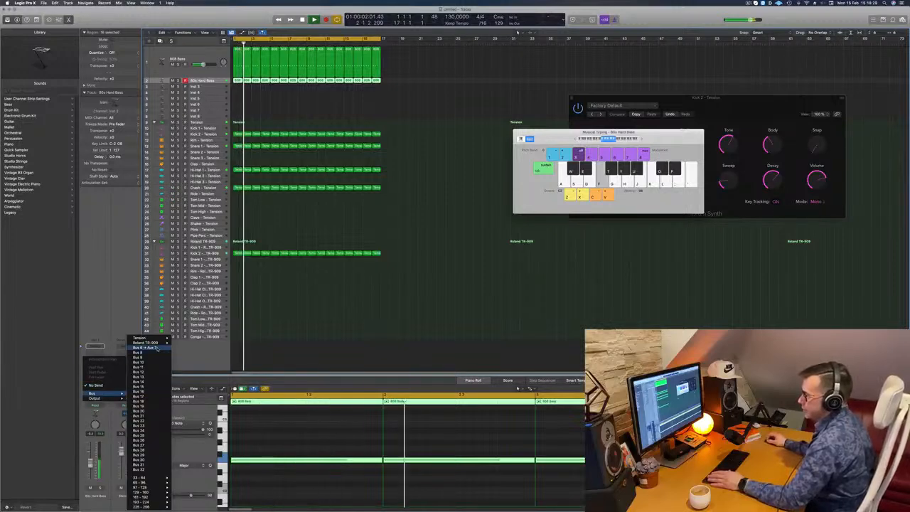
{"action": "left_click", "coordinate": [146, 348]}
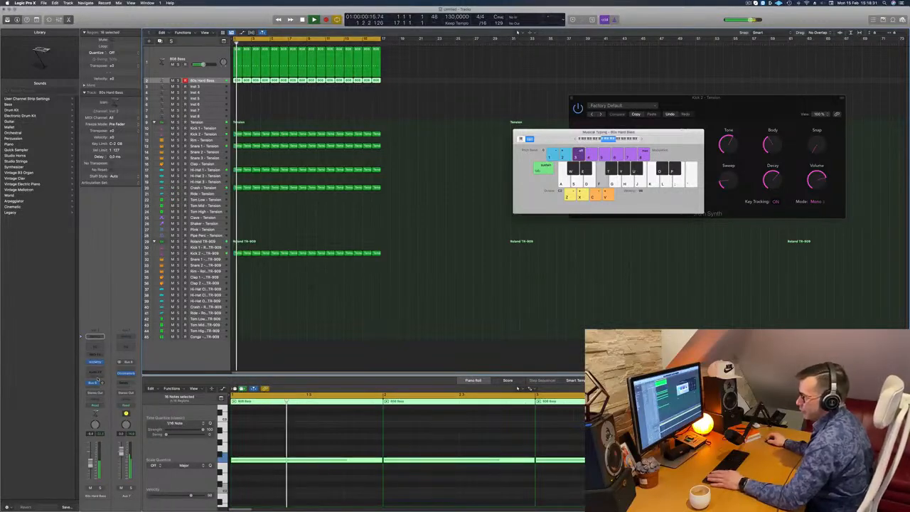
{"action": "left_click_drag", "start_coordinate": [101, 383], "coordinate": [101, 368]}
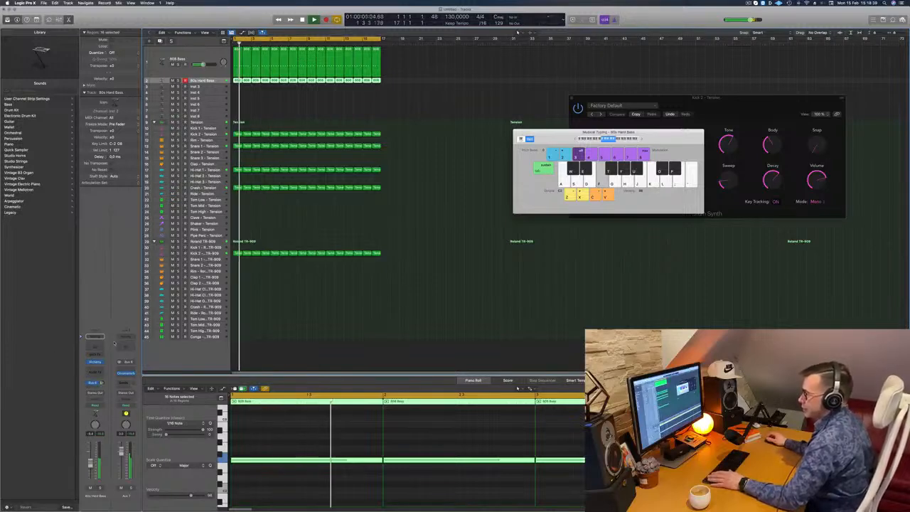
Step: Insert a stereo Compressor on the Aux 7 channel after its existing effect
{"action": "left_click", "coordinate": [128, 378]}
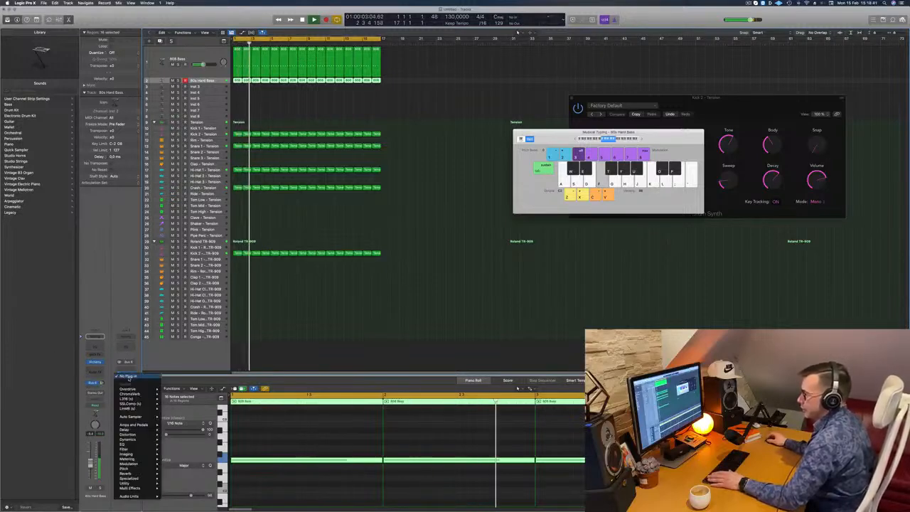
{"action": "mouse_move", "coordinate": [131, 434]}
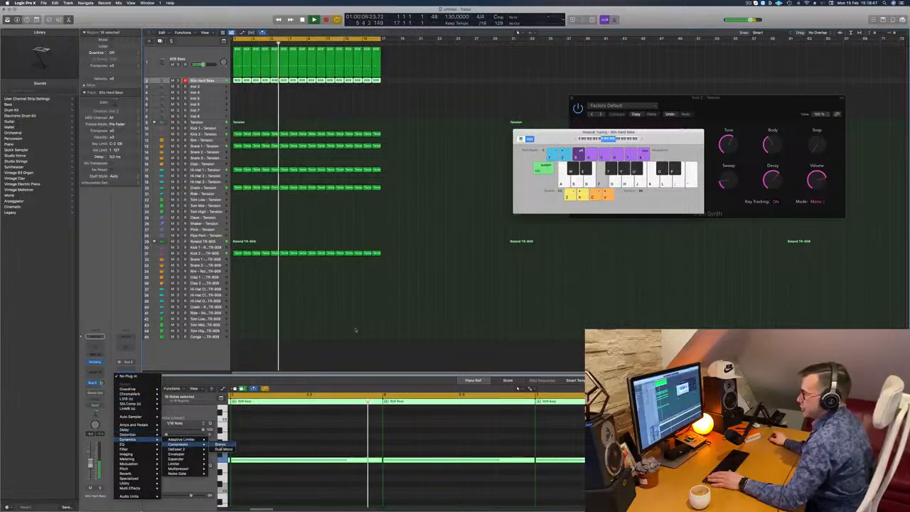
{"action": "left_click", "coordinate": [220, 440]}
{"action": "left_click_drag", "start_coordinate": [529, 83], "coordinate": [601, 95]}
Step: Set the Compressor's side-chain source to Kick 2 - Tension (Inst 10)
{"action": "left_click", "coordinate": [601, 95]}
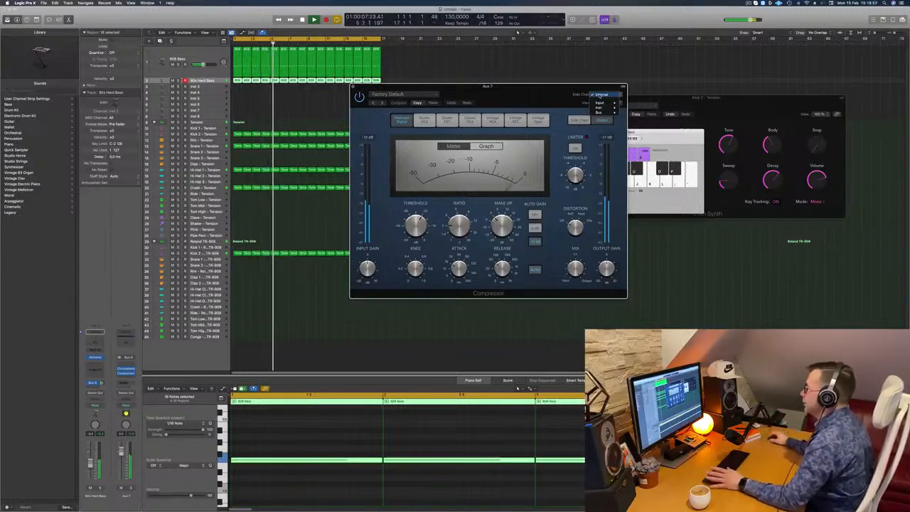
{"action": "mouse_move", "coordinate": [600, 109]}
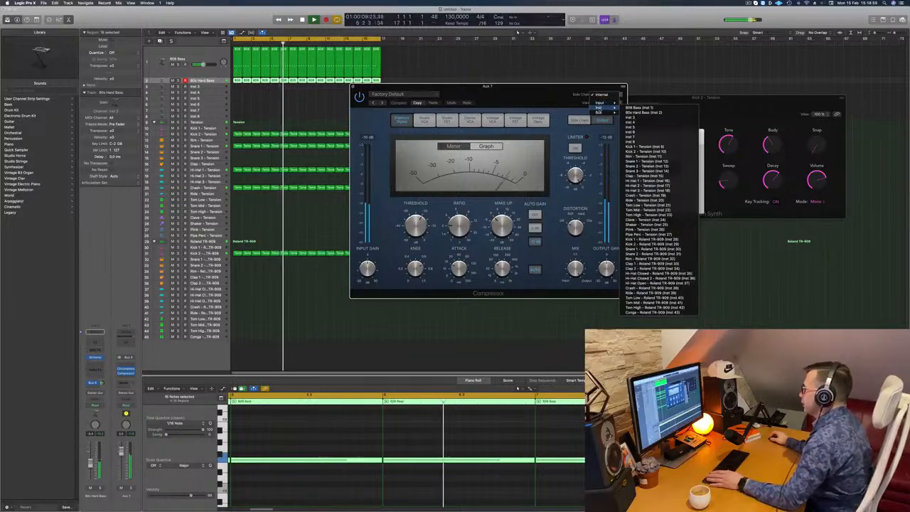
{"action": "left_click", "coordinate": [646, 145]}
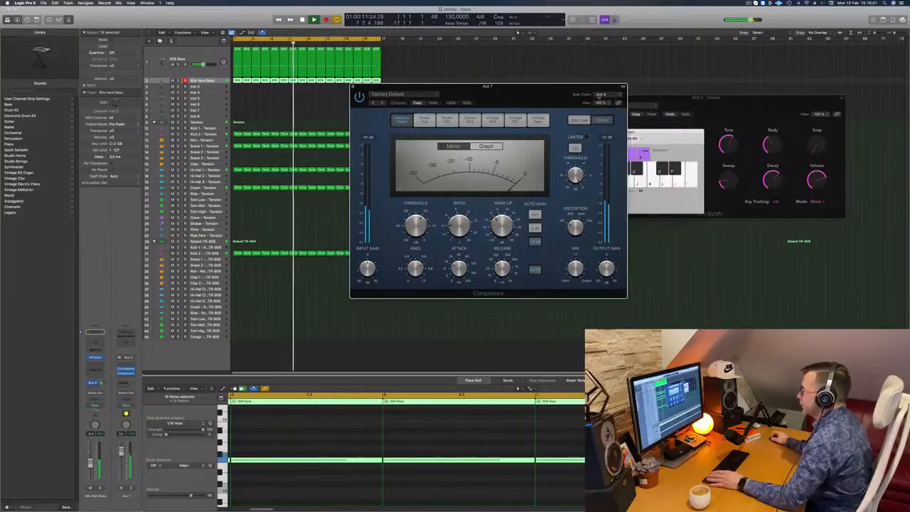
{"action": "left_click", "coordinate": [604, 95]}
{"action": "mouse_move", "coordinate": [608, 91]}
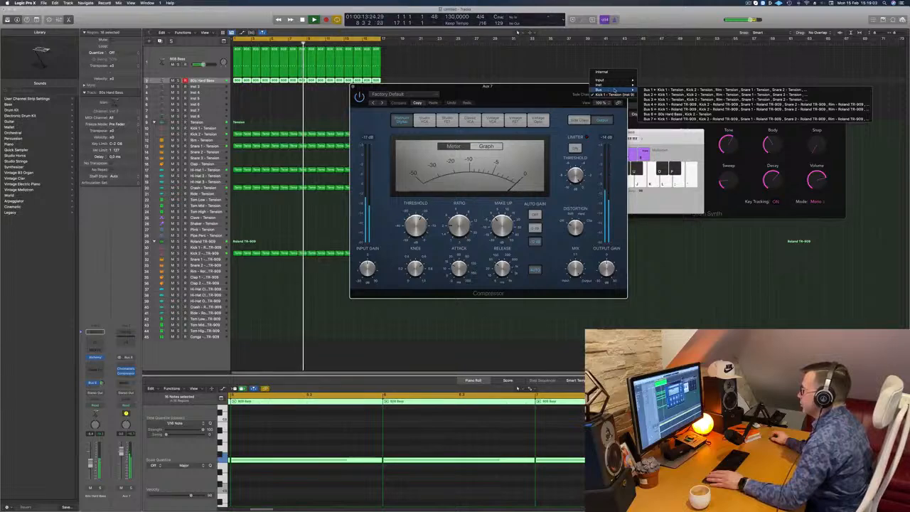
{"action": "left_click", "coordinate": [650, 128]}
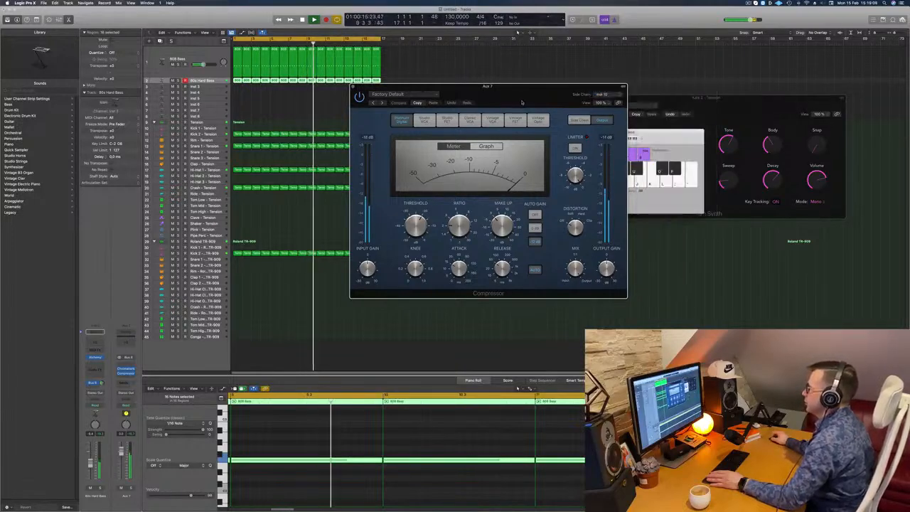
Step: Adjust the threshold of the Aux 7 Compressor while the loop plays and close its window
{"action": "left_click_drag", "start_coordinate": [521, 102], "coordinate": [532, 102]}
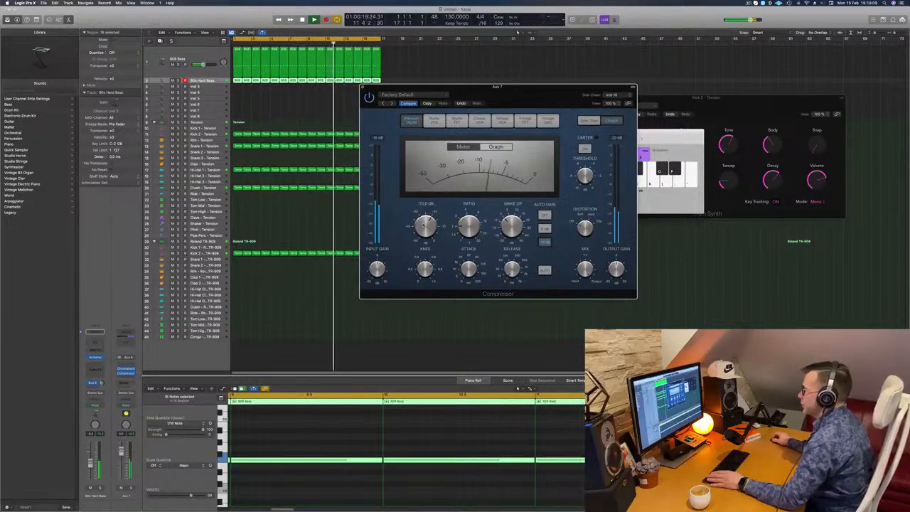
{"action": "left_click_drag", "start_coordinate": [468, 224], "coordinate": [468, 213]}
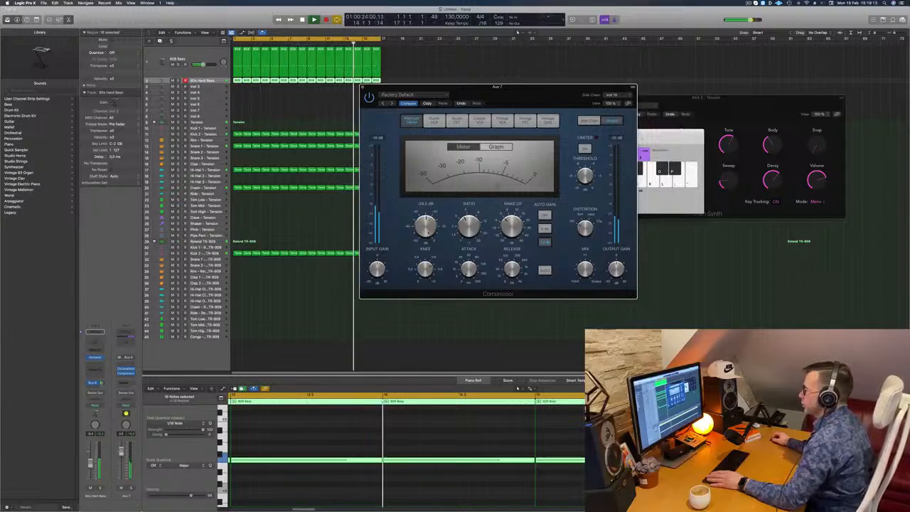
{"action": "left_click_drag", "start_coordinate": [428, 233], "coordinate": [434, 224]}
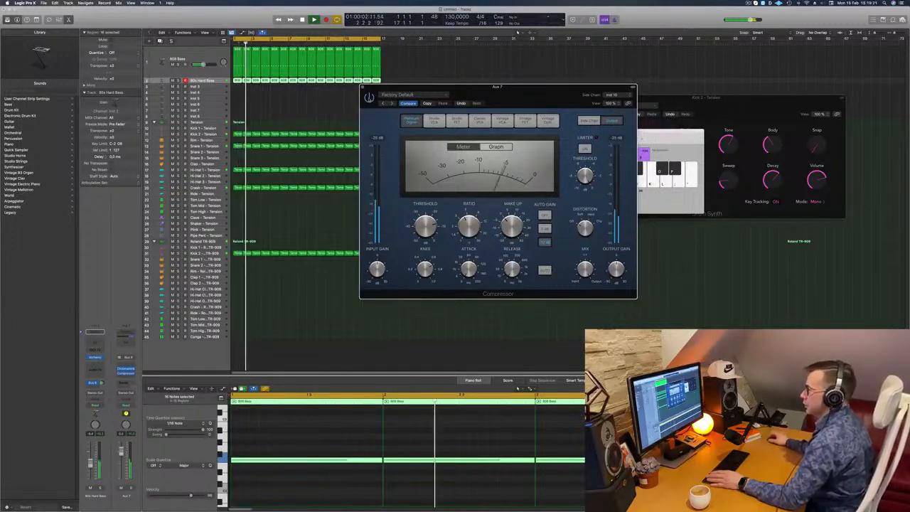
{"action": "left_click_drag", "start_coordinate": [517, 97], "coordinate": [522, 98]}
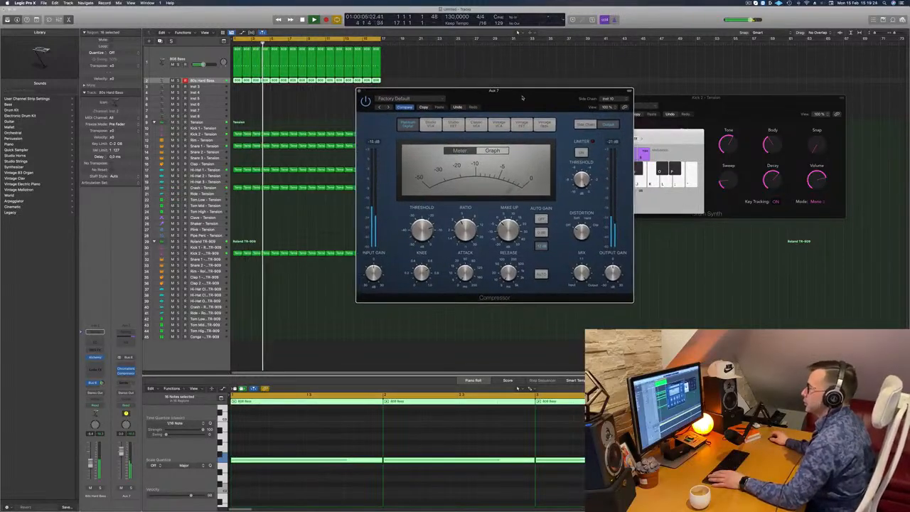
{"action": "left_click", "coordinate": [359, 92]}
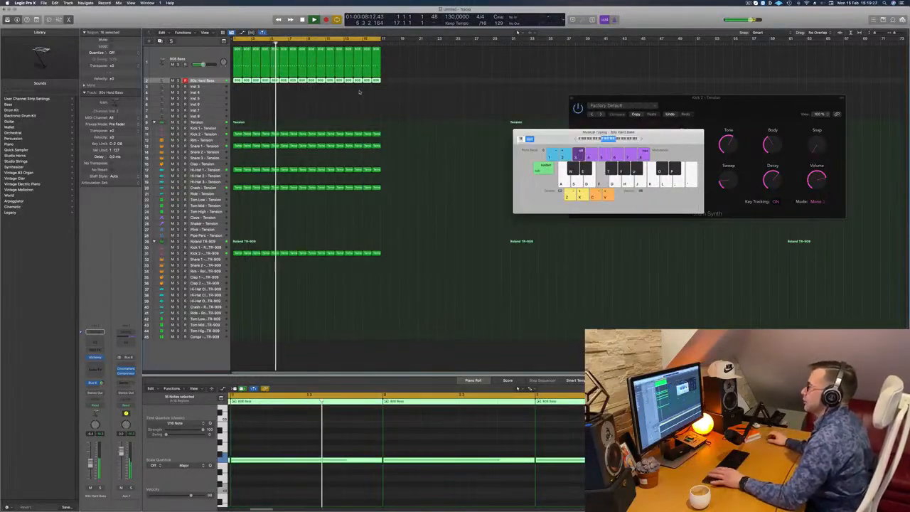
Step: Move the Musical Typing window aside, clear the region selection and restart playback from bar 1
{"action": "left_click_drag", "start_coordinate": [540, 132], "coordinate": [687, 118]}
{"action": "left_click", "coordinate": [310, 101]}
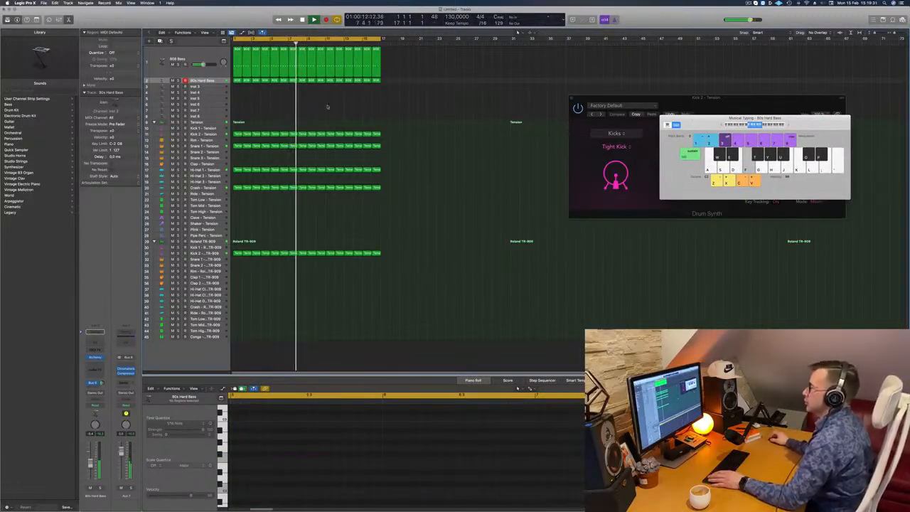
{"action": "key", "text": "space"}
{"action": "key", "text": "space"}
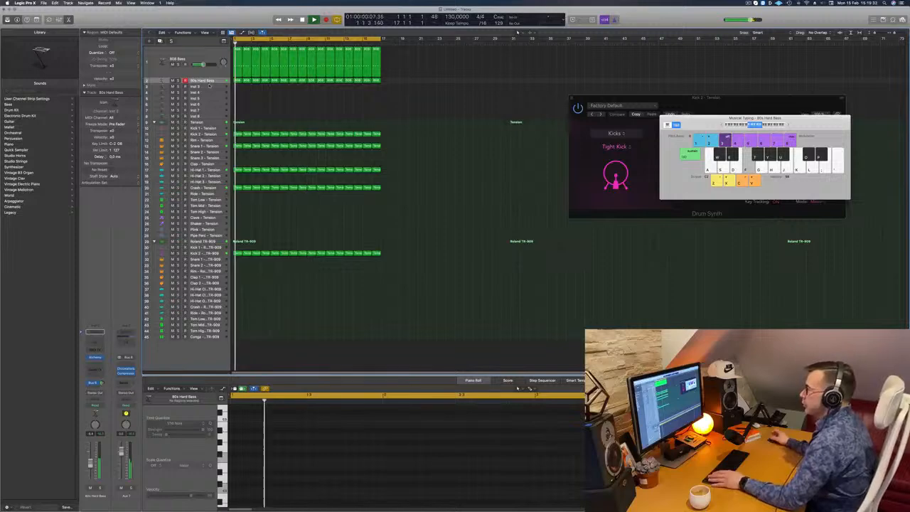
Step: Open Alchemy on the Inst 3 track, filter its presets by the Techno genre and load Backwards Flurry
{"action": "left_click", "coordinate": [209, 85]}
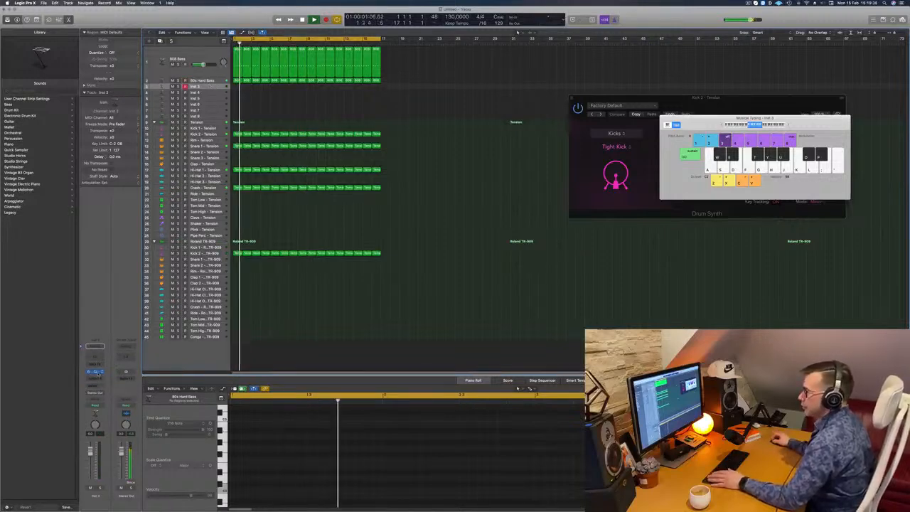
{"action": "left_click", "coordinate": [94, 371]}
{"action": "left_click_drag", "start_coordinate": [456, 93], "coordinate": [523, 105]}
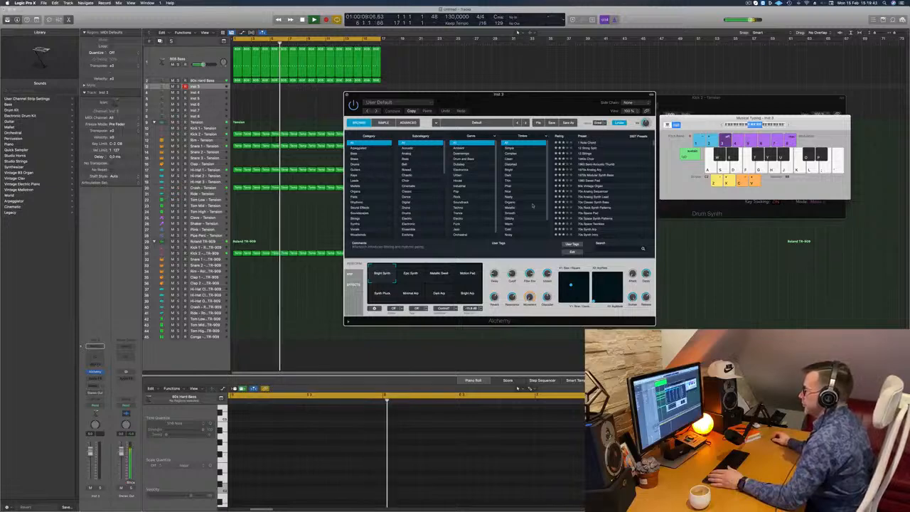
{"action": "left_click", "coordinate": [460, 208]}
{"action": "scroll", "coordinate": [614, 204], "scroll_direction": "down", "scroll_amount": 5}
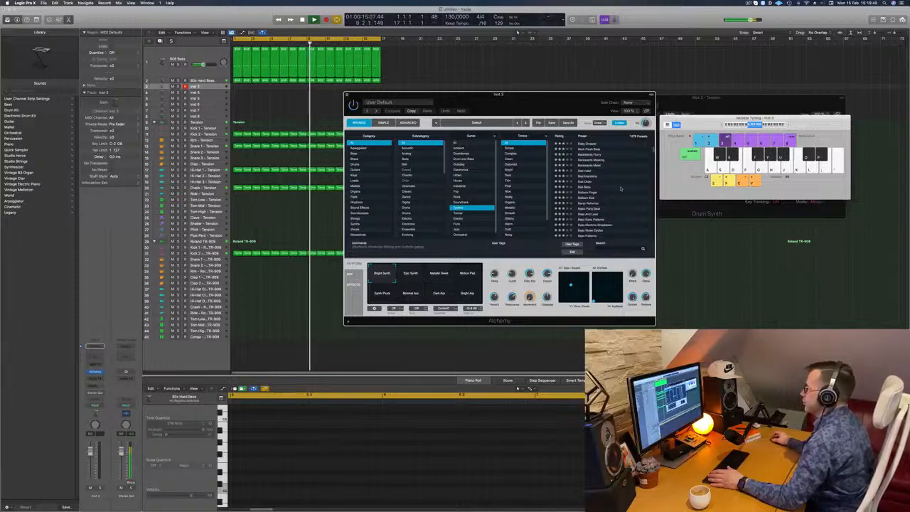
{"action": "left_click", "coordinate": [593, 154]}
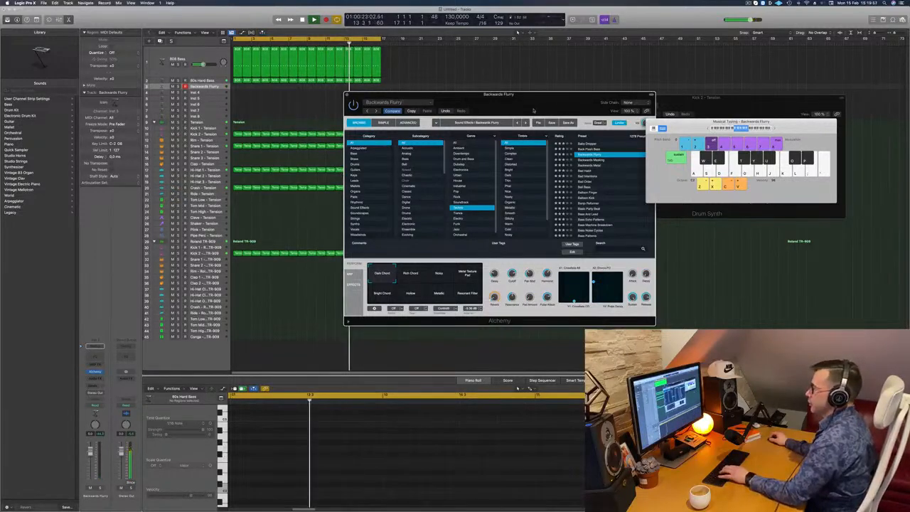
Step: Reselect the Backwards Flurry track, play it with Musical Typing over the loop and lower its channel volume
{"action": "left_click", "coordinate": [214, 87]}
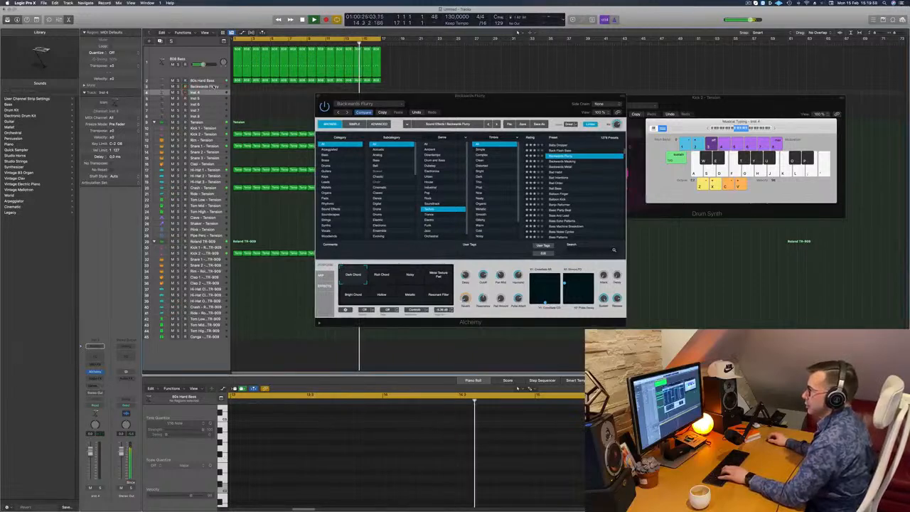
{"action": "key", "text": "f"}
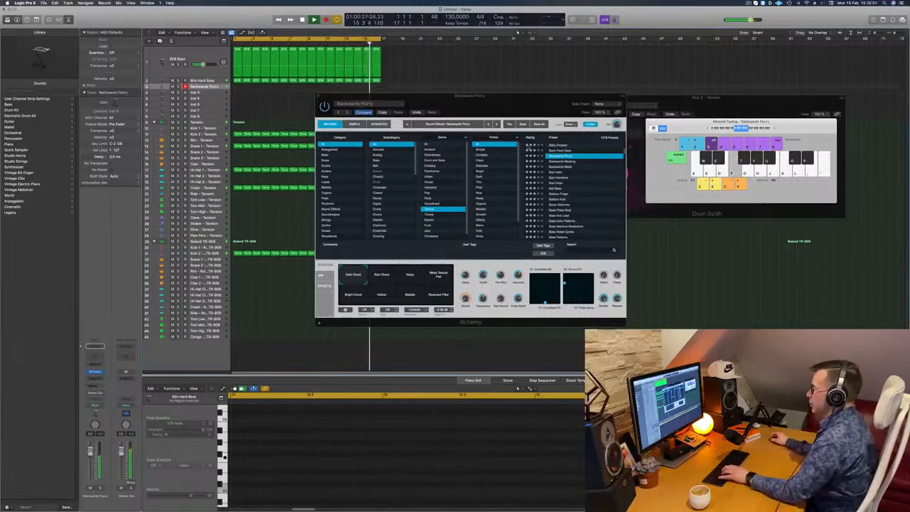
{"action": "left_click_drag", "start_coordinate": [517, 98], "coordinate": [571, 83]}
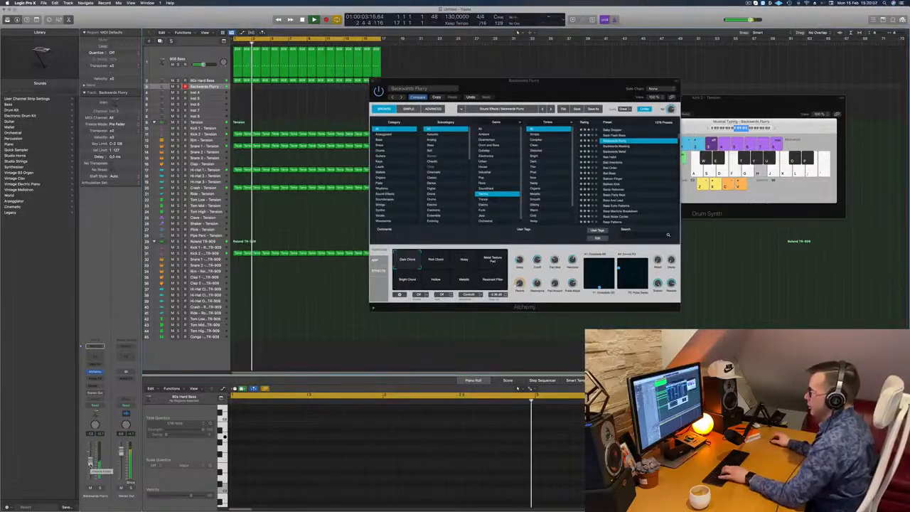
Step: Audition the Backwards Flurry performance snapshots in Alchemy over the loop, ending on Dark Chord, and stop playback
{"action": "left_click", "coordinate": [434, 260]}
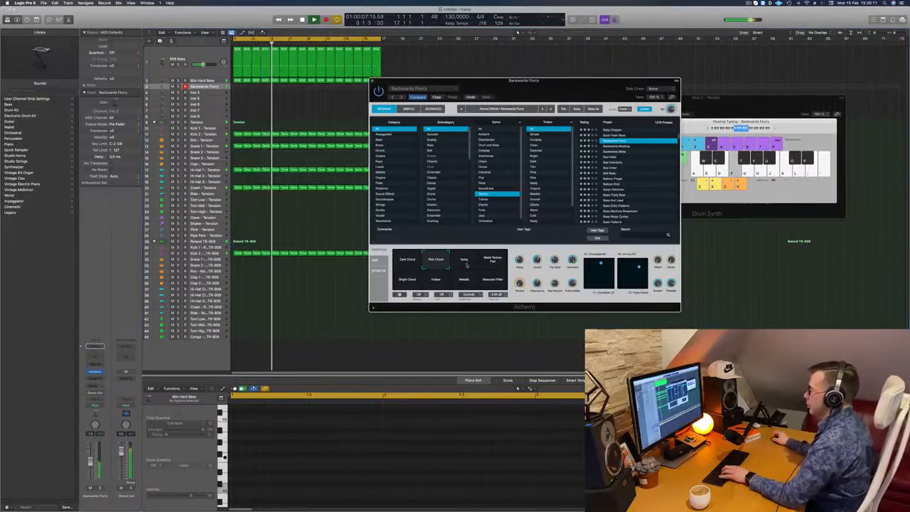
{"action": "left_click", "coordinate": [466, 263]}
{"action": "left_click", "coordinate": [495, 265]}
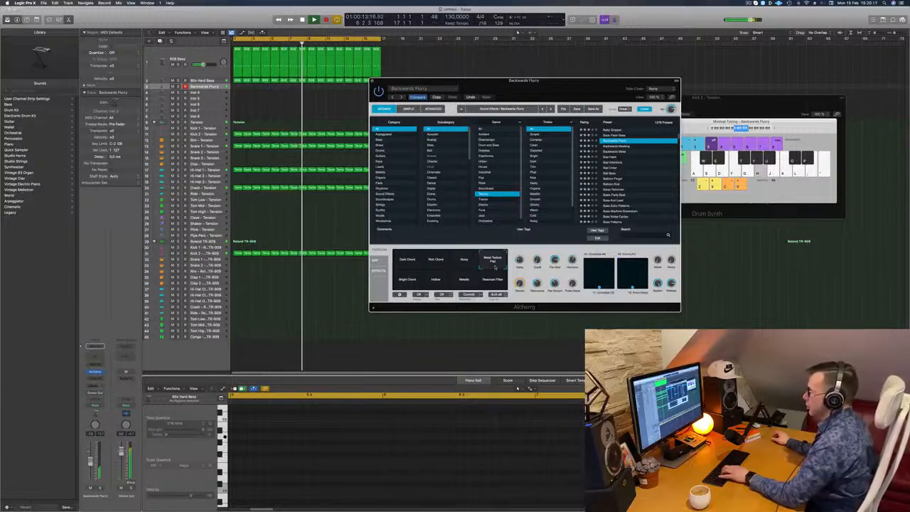
{"action": "left_click", "coordinate": [410, 283]}
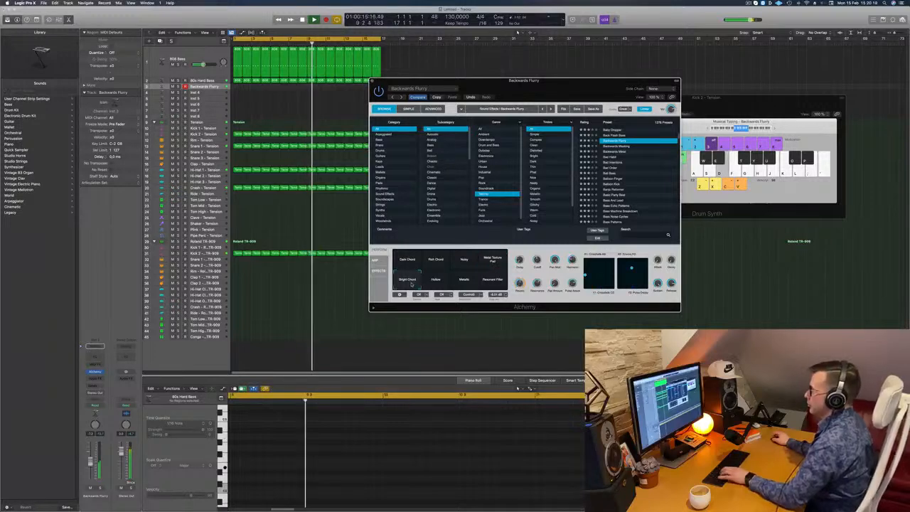
{"action": "left_click_drag", "start_coordinate": [563, 93], "coordinate": [612, 99]}
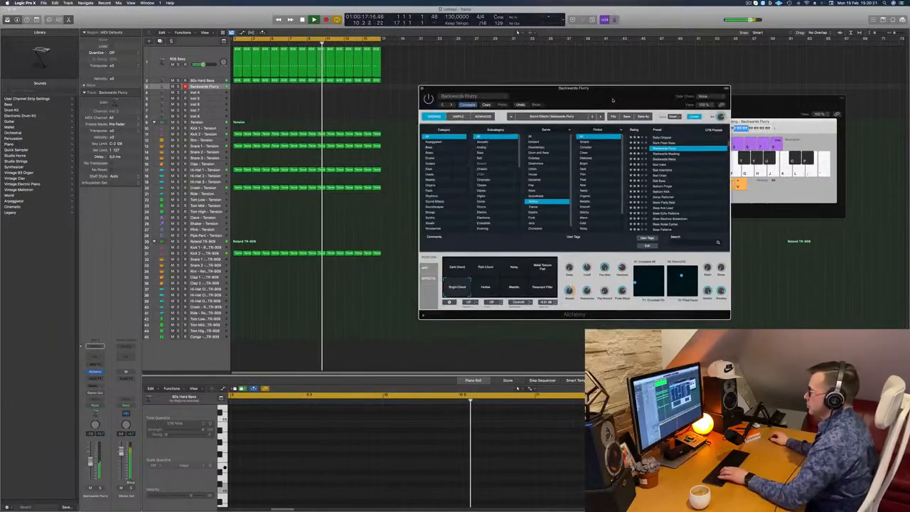
{"action": "left_click", "coordinate": [487, 288]}
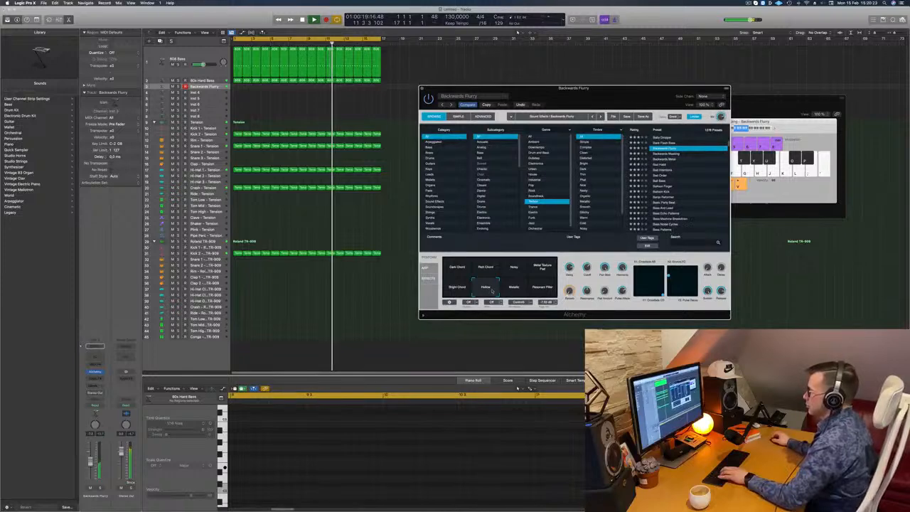
{"action": "left_click", "coordinate": [514, 288]}
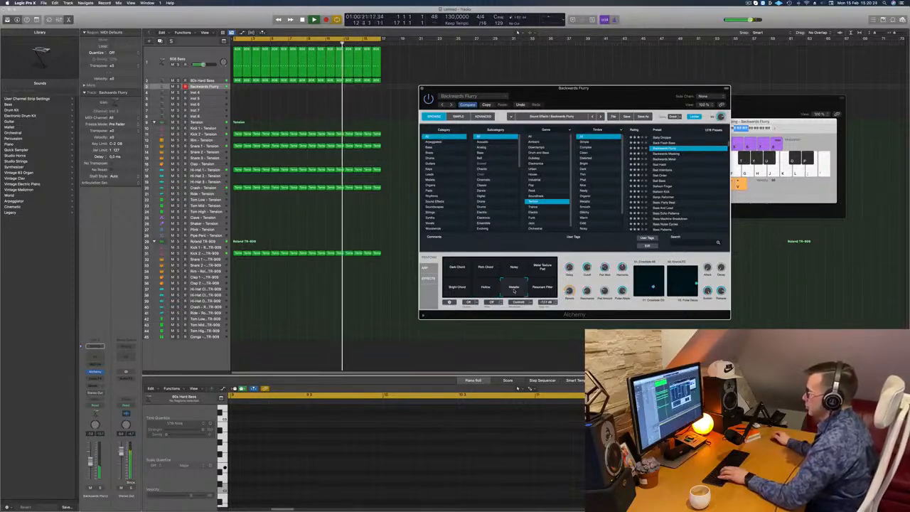
{"action": "left_click", "coordinate": [543, 287]}
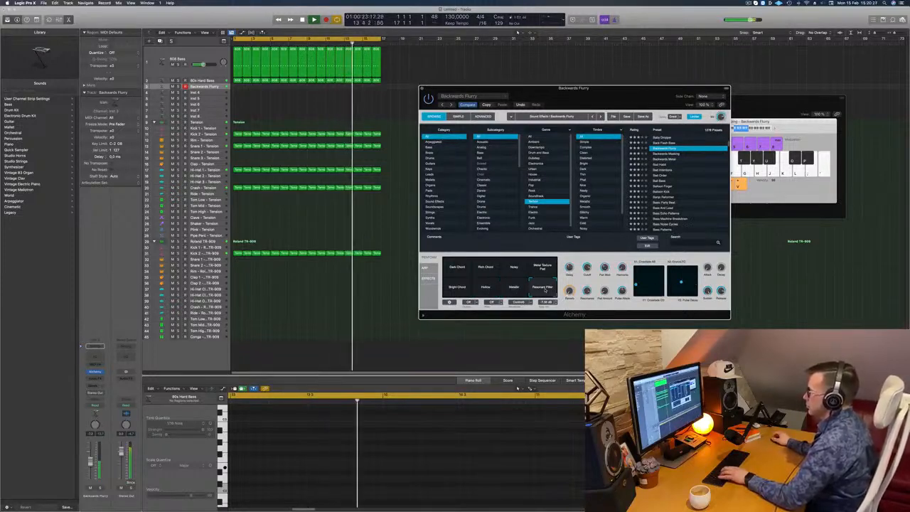
{"action": "left_click", "coordinate": [456, 287]}
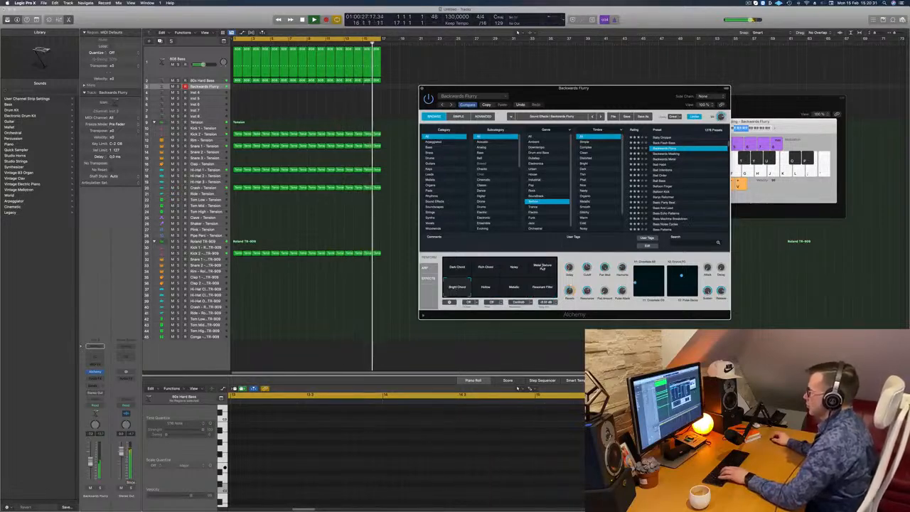
{"action": "left_click", "coordinate": [542, 267]}
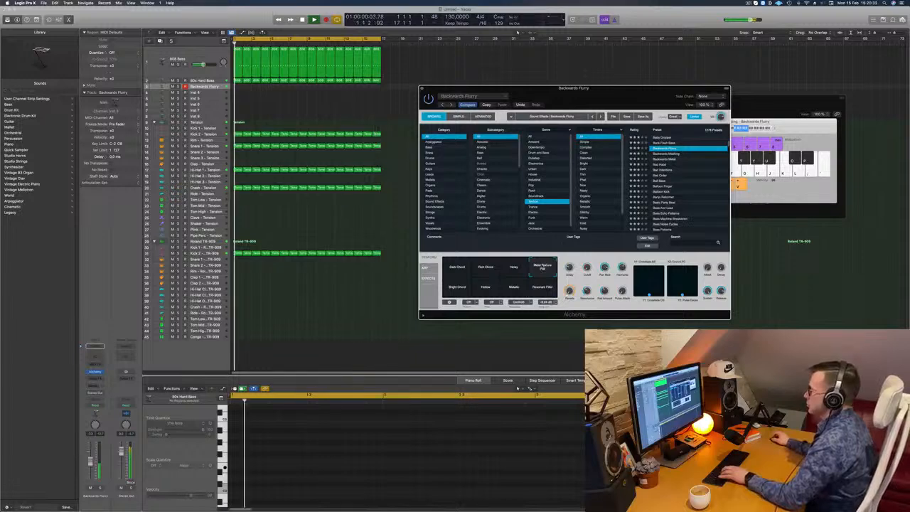
{"action": "left_click", "coordinate": [485, 267]}
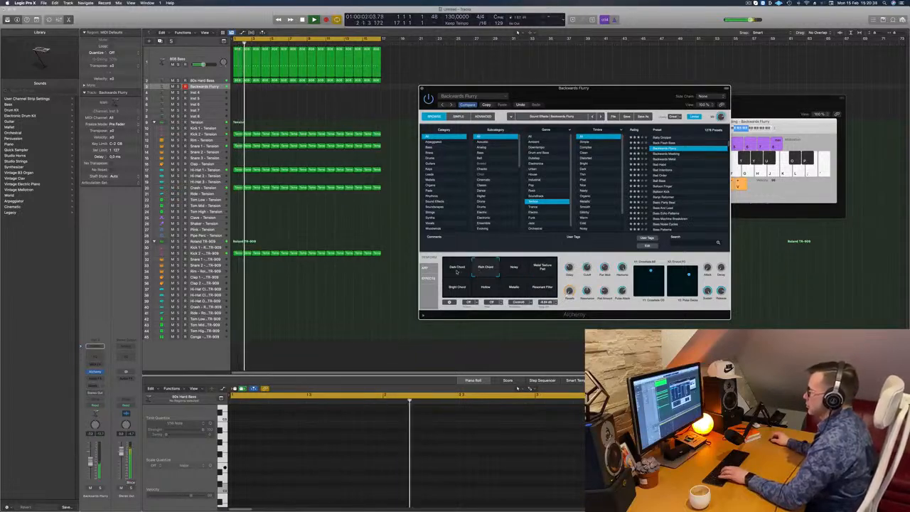
{"action": "left_click", "coordinate": [457, 268]}
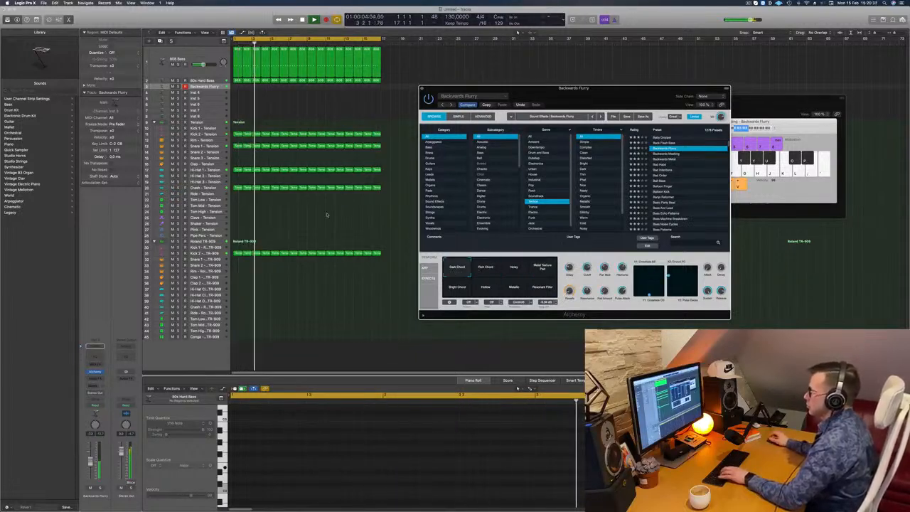
Step: Copy the first 808 Bass region to bar 1 of the Backwards Flurry track as a four-bar region and lengthen its note to fill it
{"action": "left_click", "coordinate": [238, 81]}
{"action": "left_click_drag", "start_coordinate": [237, 82], "coordinate": [269, 86]}
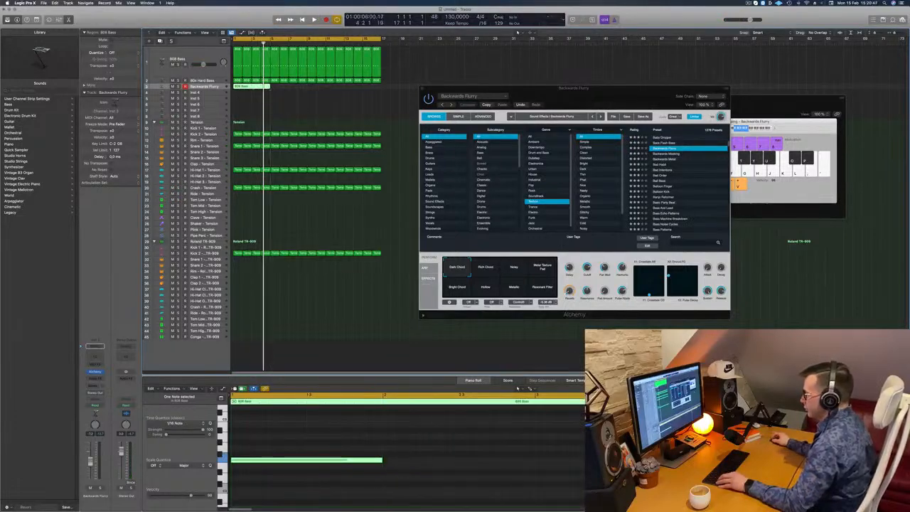
{"action": "left_click_drag", "start_coordinate": [358, 461], "coordinate": [604, 461]}
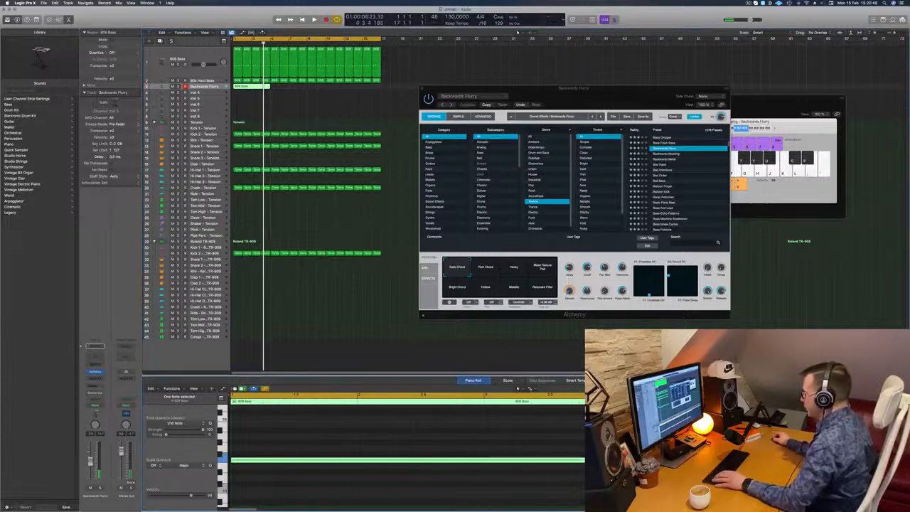
{"action": "left_click", "coordinate": [291, 290]}
{"action": "key", "text": "space"}
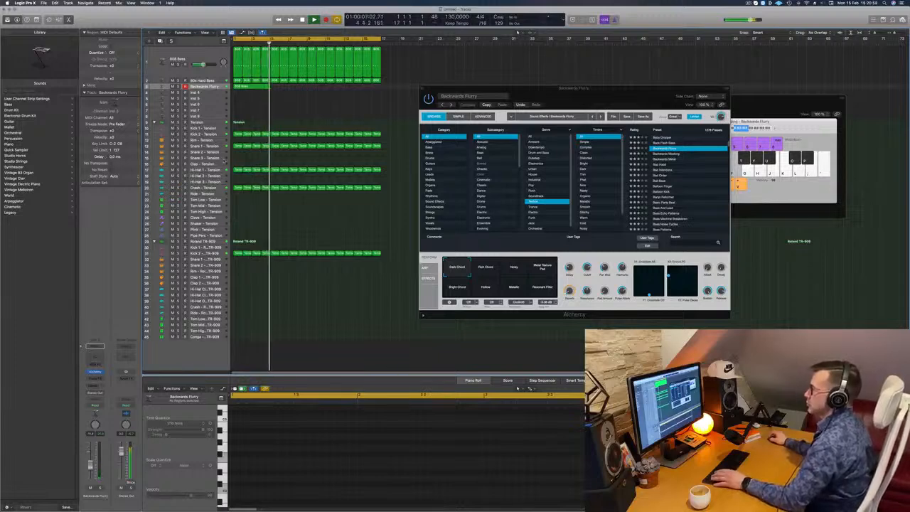
Step: Select the long note in the Backwards Flurry region, transpose it up one octave and play it back
{"action": "key", "text": "space"}
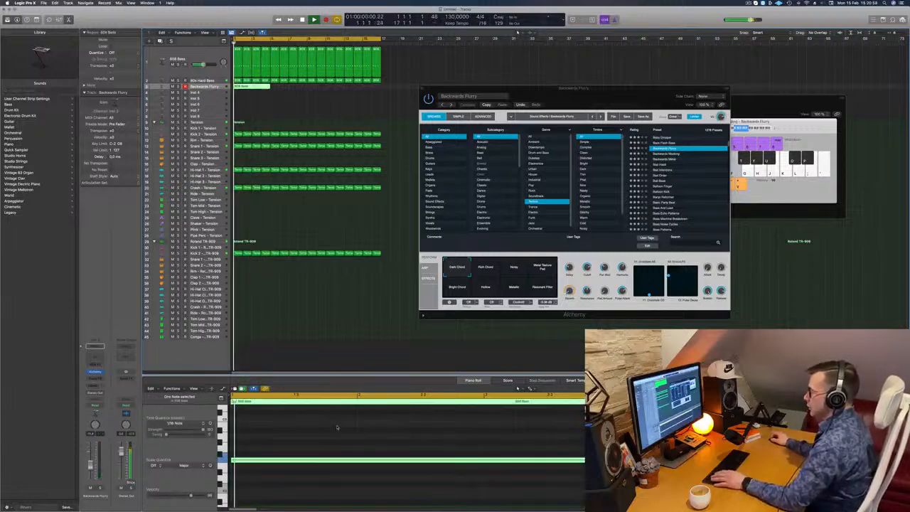
{"action": "left_click_drag", "start_coordinate": [337, 427], "coordinate": [346, 472]}
{"action": "key", "text": "space"}
{"action": "key", "text": "alt+shift+Up"}
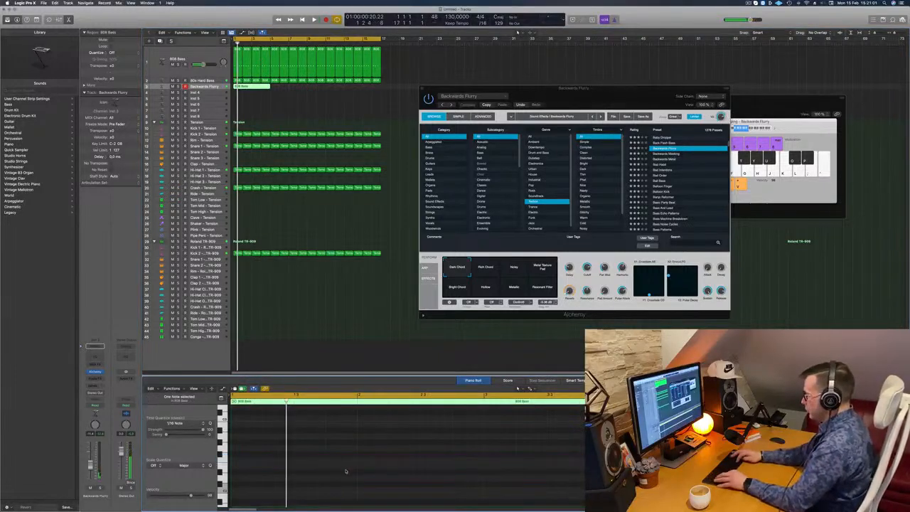
{"action": "key", "text": "space"}
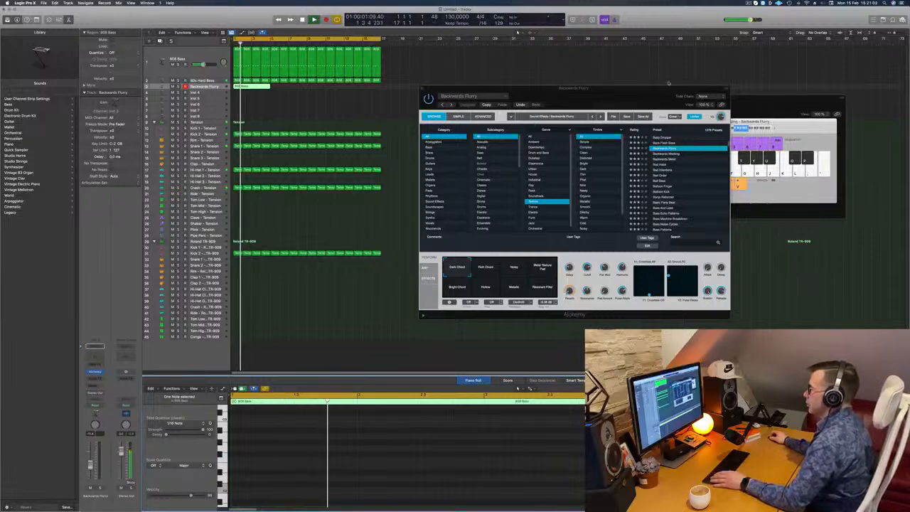
Step: Raise the Backwards Flurry note by another octave and restart the loop
{"action": "left_click", "coordinate": [291, 261]}
{"action": "key", "text": "space"}
{"action": "scroll", "coordinate": [286, 443], "scroll_direction": "down", "scroll_amount": 5}
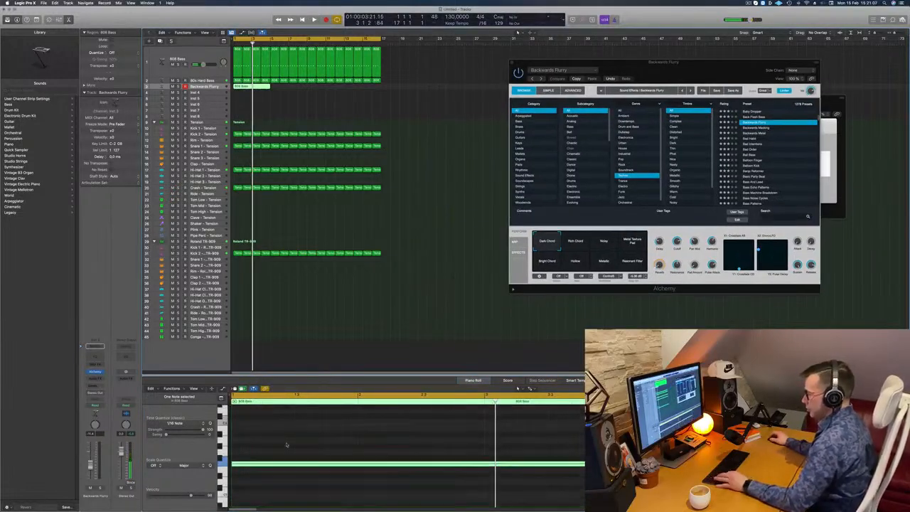
{"action": "key", "text": "alt+shift+Up"}
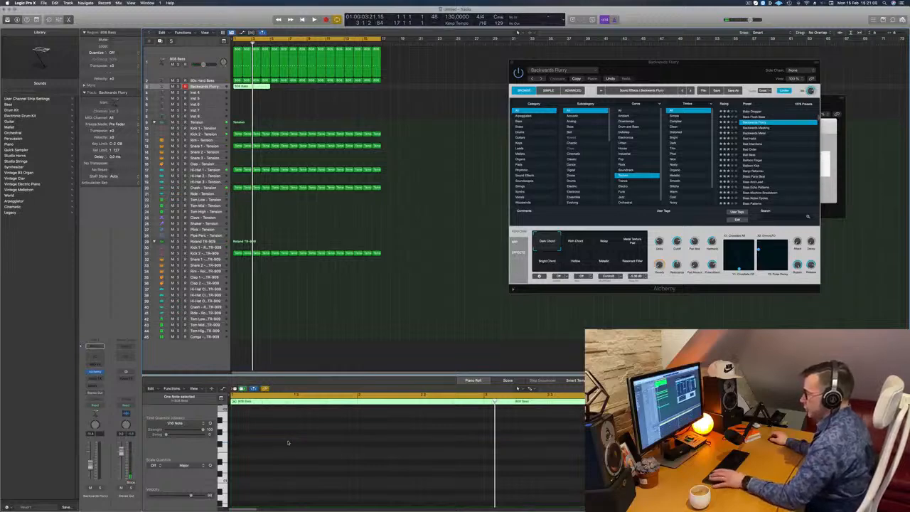
{"action": "key", "text": "space"}
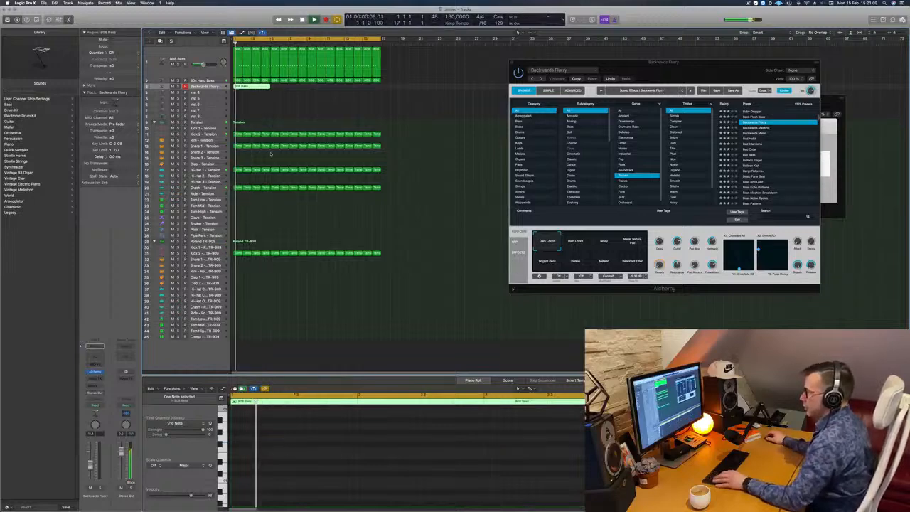
Step: Duplicate the four-bar Backwards Flurry region to bar 9 on the same track
{"action": "key", "text": "super+Left"}
{"action": "left_click", "coordinate": [268, 100]}
{"action": "left_click", "coordinate": [247, 86]}
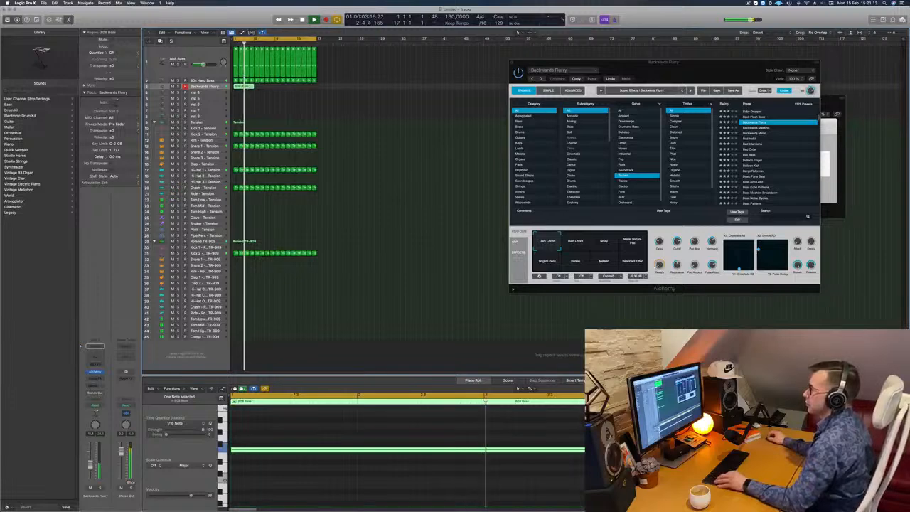
{"action": "left_click_drag", "start_coordinate": [245, 87], "coordinate": [286, 88]}
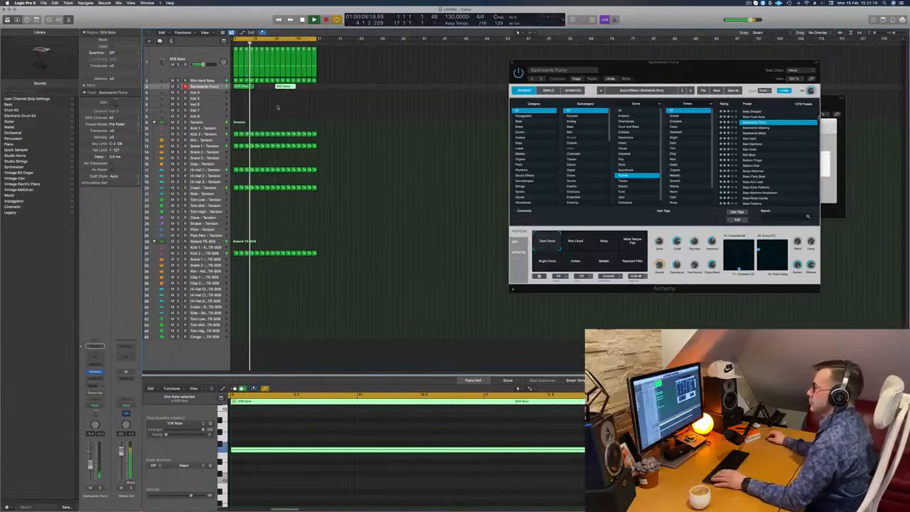
Step: Compare the Alchemy snapshots against the new regions during playback and choose Noisy
{"action": "left_click_drag", "start_coordinate": [729, 60], "coordinate": [594, 91]}
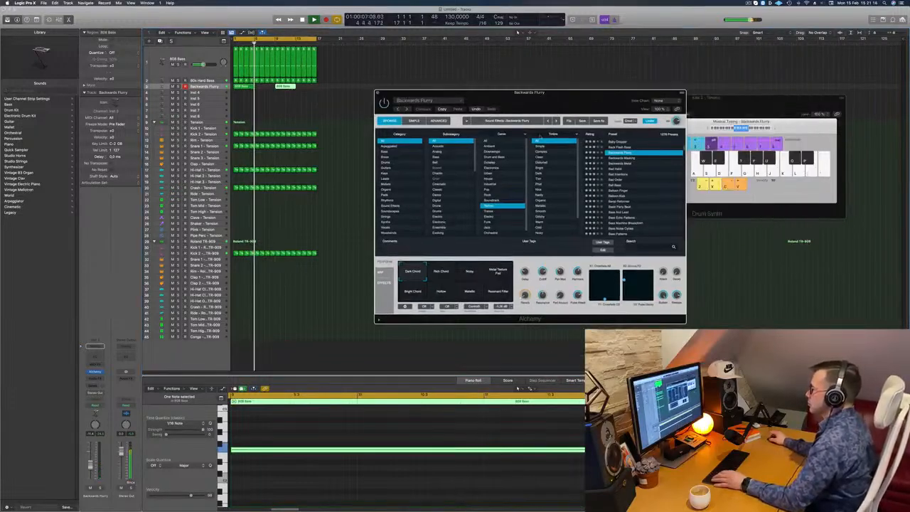
{"action": "left_click", "coordinate": [469, 270]}
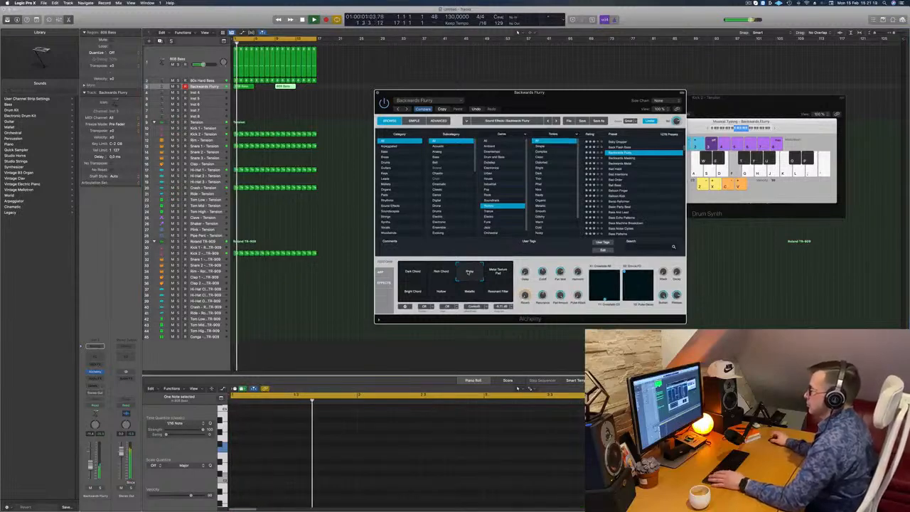
{"action": "left_click", "coordinate": [497, 272]}
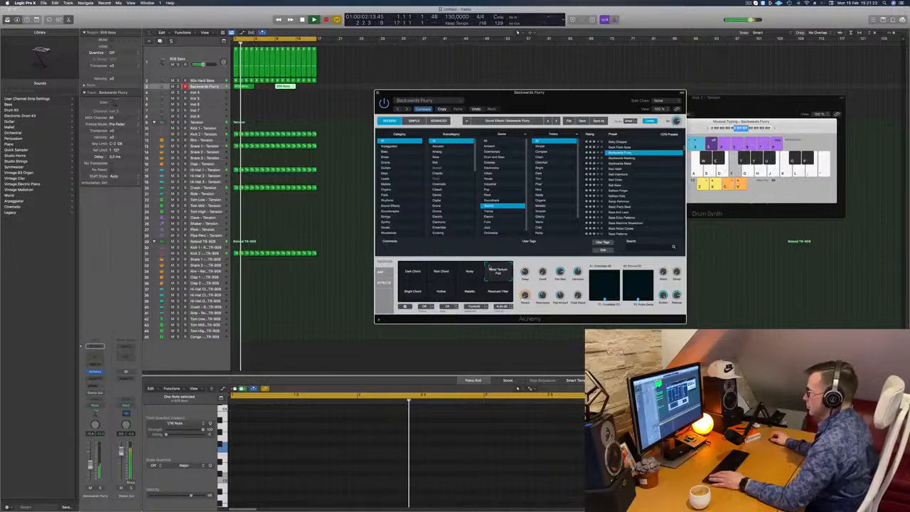
{"action": "left_click", "coordinate": [413, 291]}
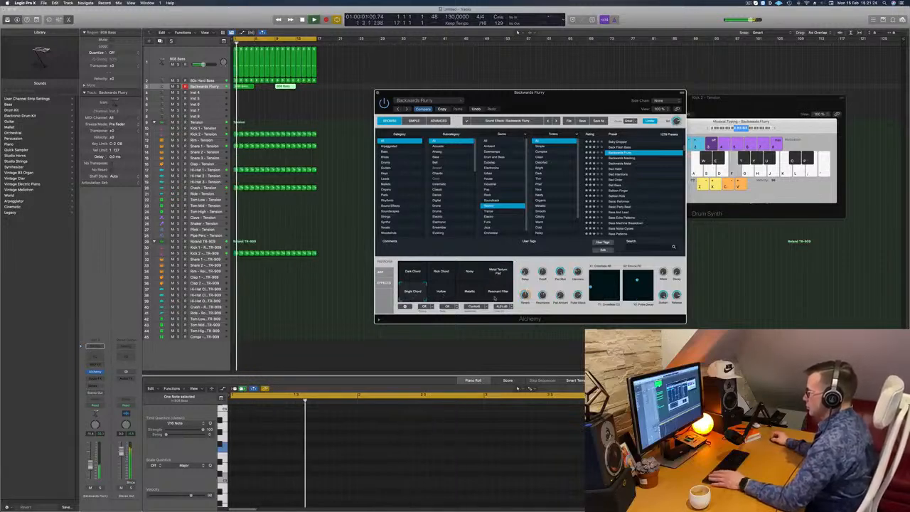
{"action": "left_click", "coordinate": [496, 295]}
{"action": "left_click", "coordinate": [469, 292]}
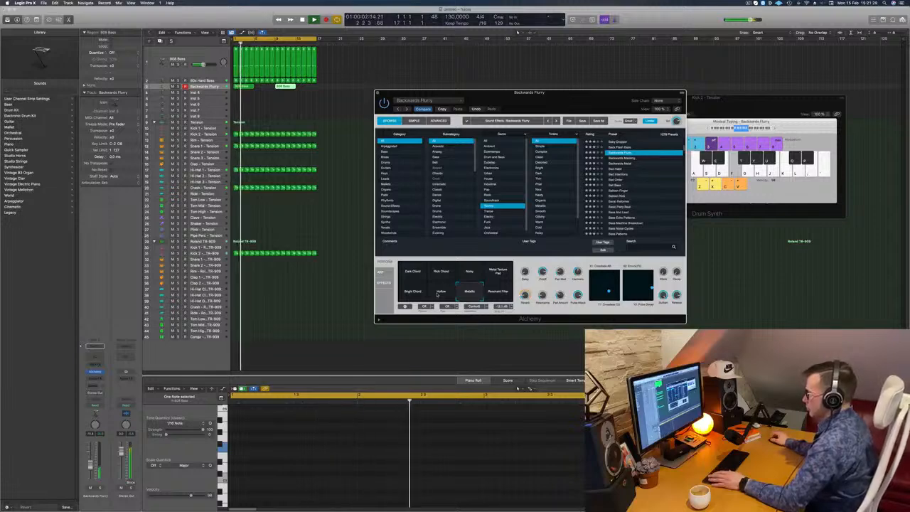
{"action": "left_click", "coordinate": [442, 294]}
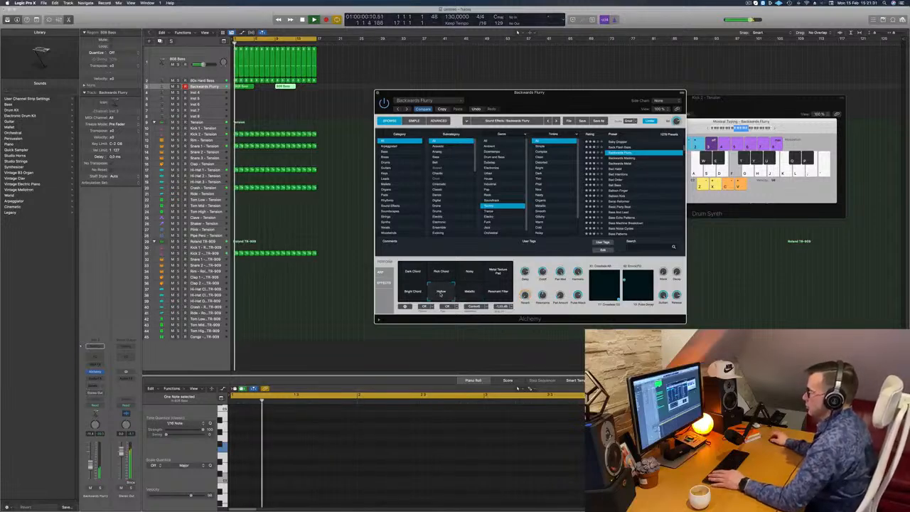
{"action": "left_click", "coordinate": [486, 276]}
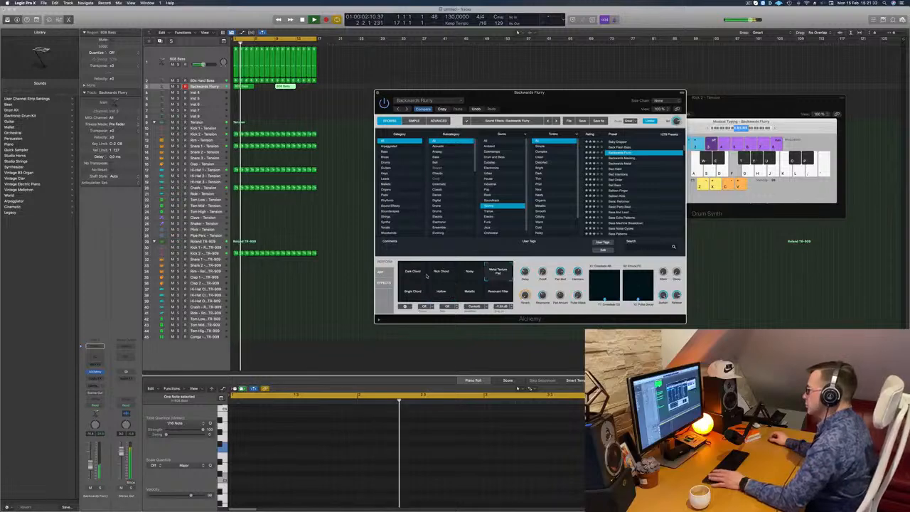
{"action": "left_click", "coordinate": [411, 275]}
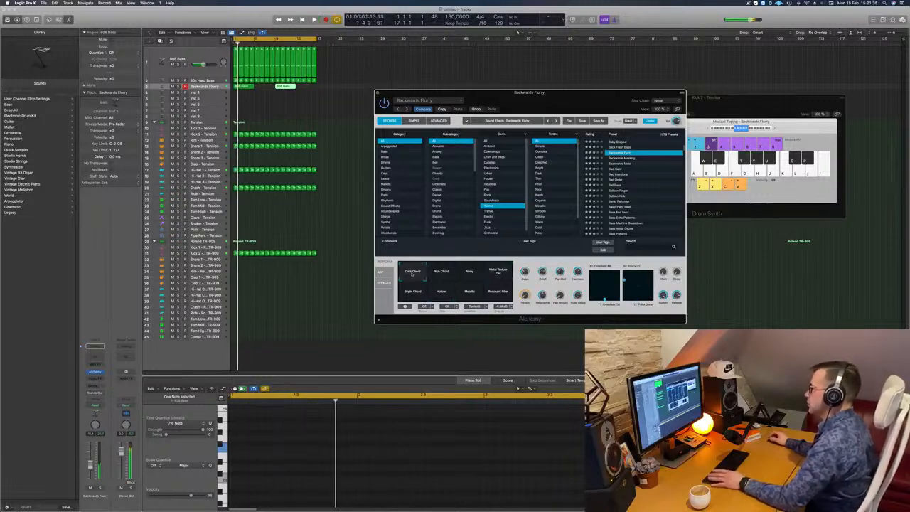
{"action": "left_click", "coordinate": [469, 272]}
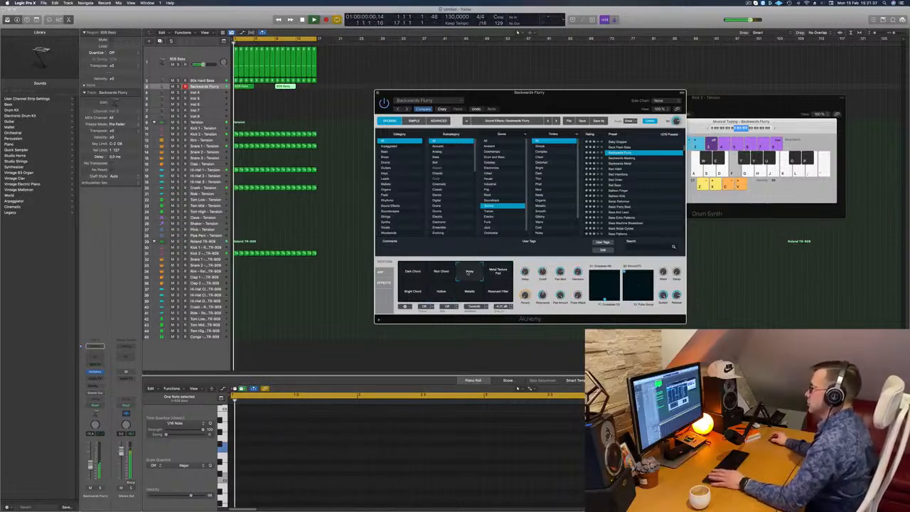
Step: Add a send from the Backwards Flurry channel to Bus 6 (Aux 7), raise its level and move the Alchemy window aside
{"action": "left_click_drag", "start_coordinate": [548, 96], "coordinate": [595, 98]}
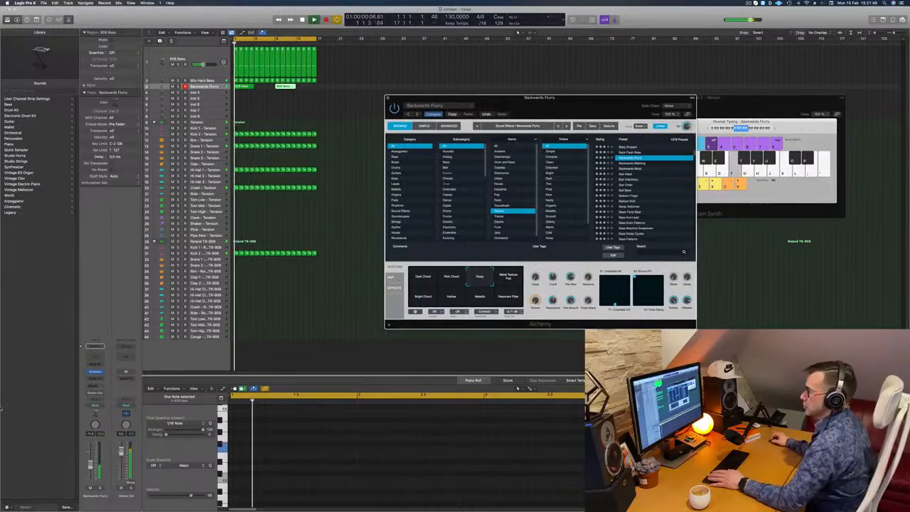
{"action": "left_click", "coordinate": [95, 384]}
{"action": "mouse_move", "coordinate": [92, 393]}
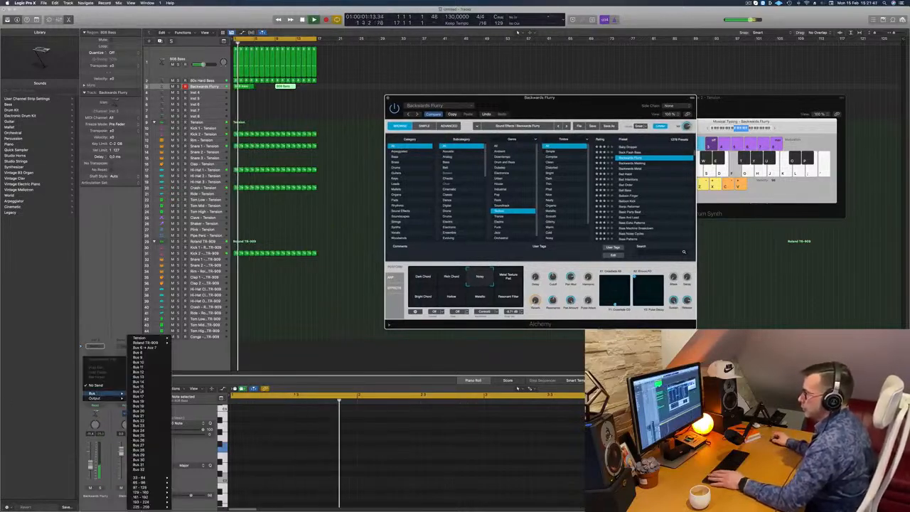
{"action": "left_click", "coordinate": [143, 348]}
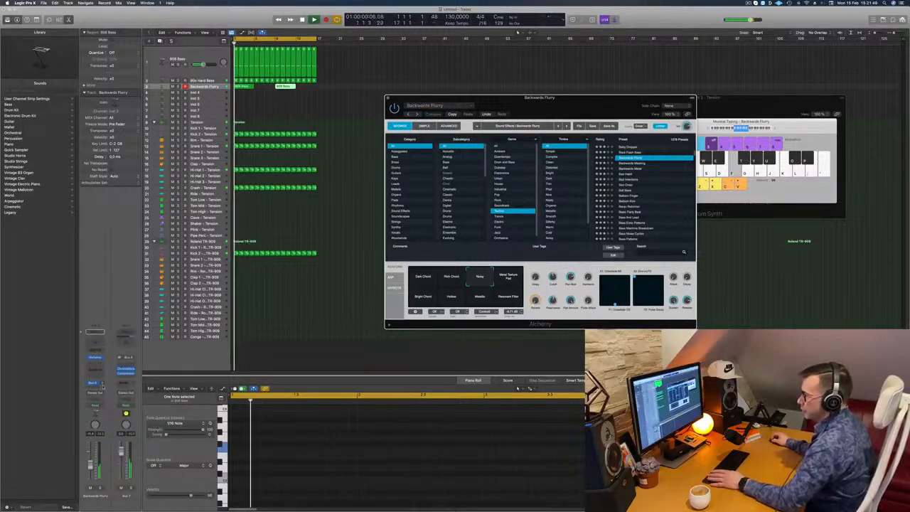
{"action": "left_click", "coordinate": [103, 383]}
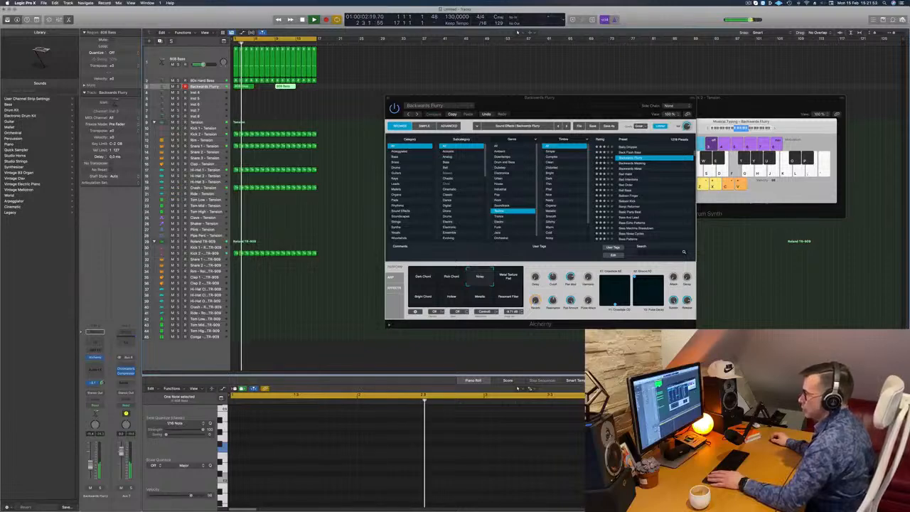
{"action": "left_click_drag", "start_coordinate": [574, 111], "coordinate": [501, 111]}
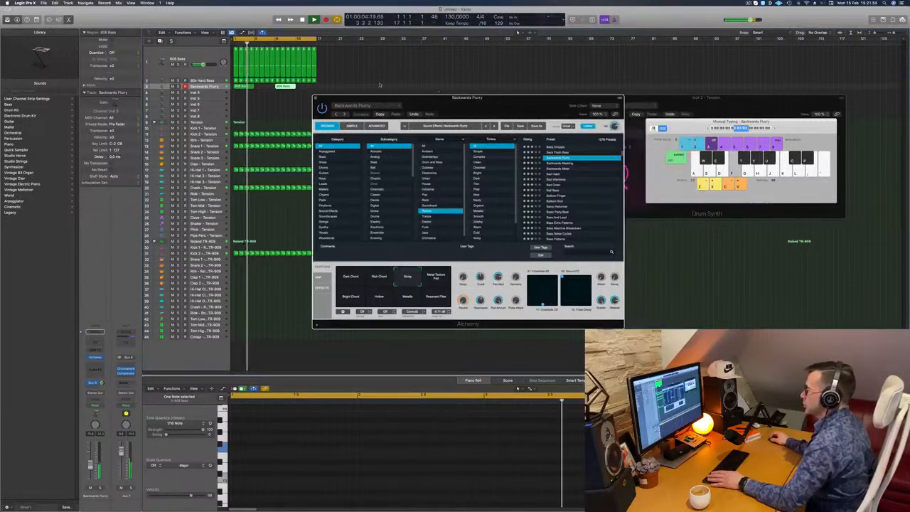
Step: Close the Alchemy window, stop playback and duplicate the Backwards Flurry track with its channel settings
{"action": "left_click", "coordinate": [315, 99]}
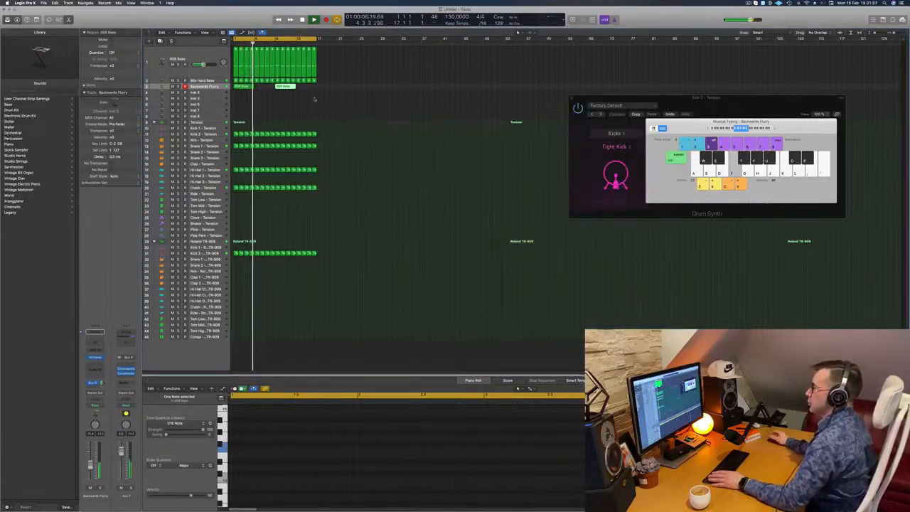
{"action": "left_click", "coordinate": [211, 86]}
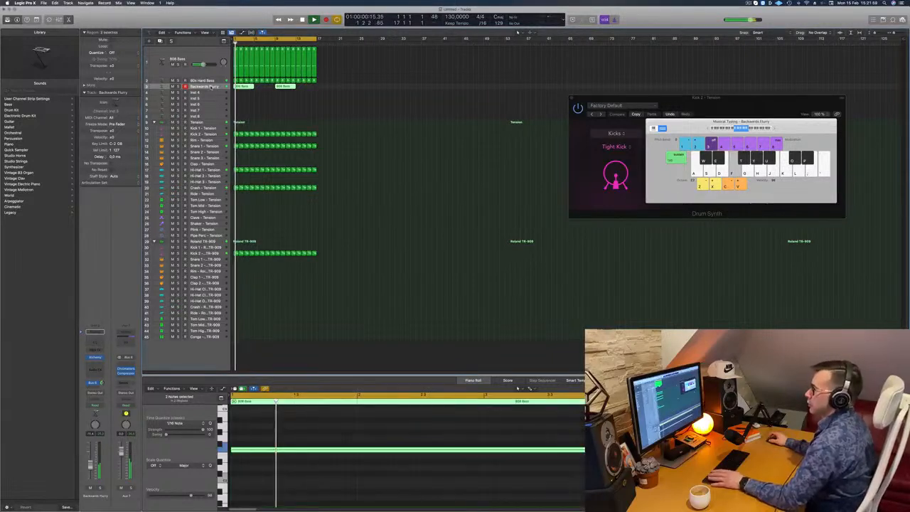
{"action": "left_click", "coordinate": [216, 92]}
{"action": "key", "text": "space"}
{"action": "key", "text": "space"}
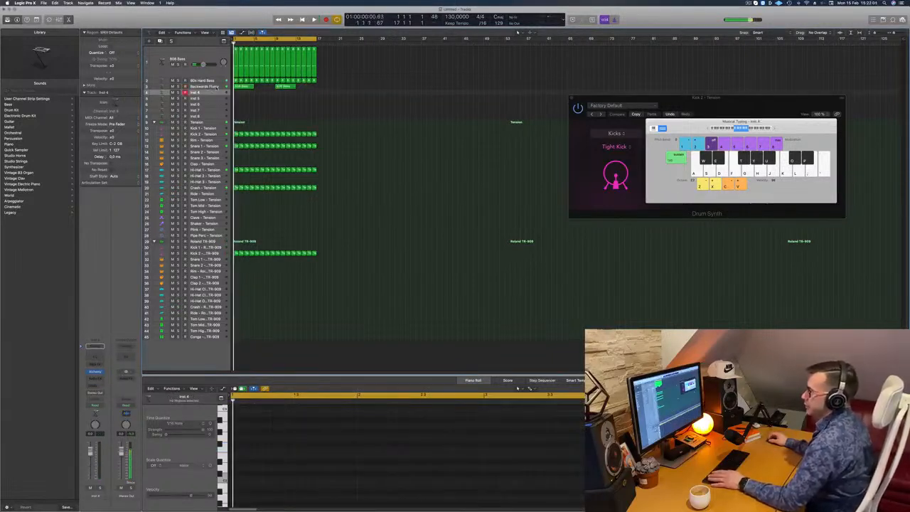
{"action": "left_click", "coordinate": [213, 87]}
{"action": "left_click", "coordinate": [160, 41]}
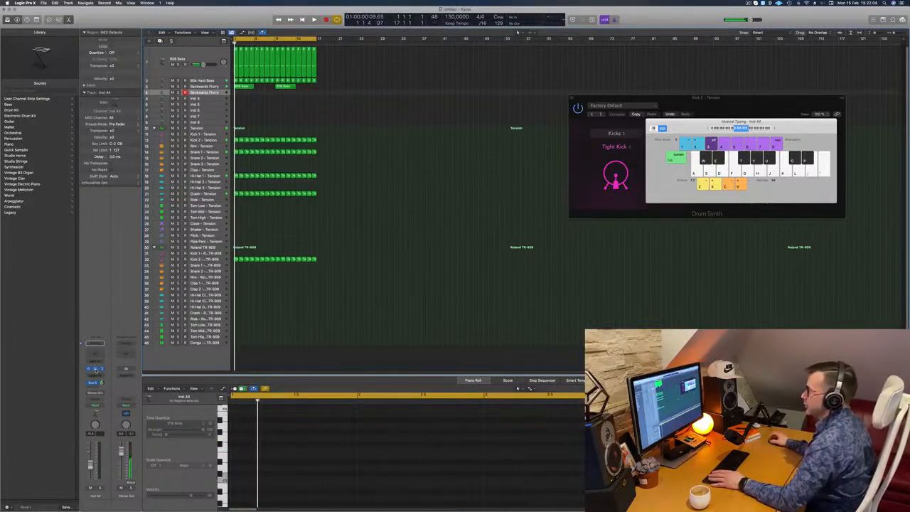
Step: Load the Backwards Metal preset in the new track's Alchemy and audition snapshots during playback, choosing Power Tools
{"action": "left_click", "coordinate": [95, 369]}
{"action": "key", "text": "space"}
{"action": "left_click_drag", "start_coordinate": [476, 87], "coordinate": [524, 117]}
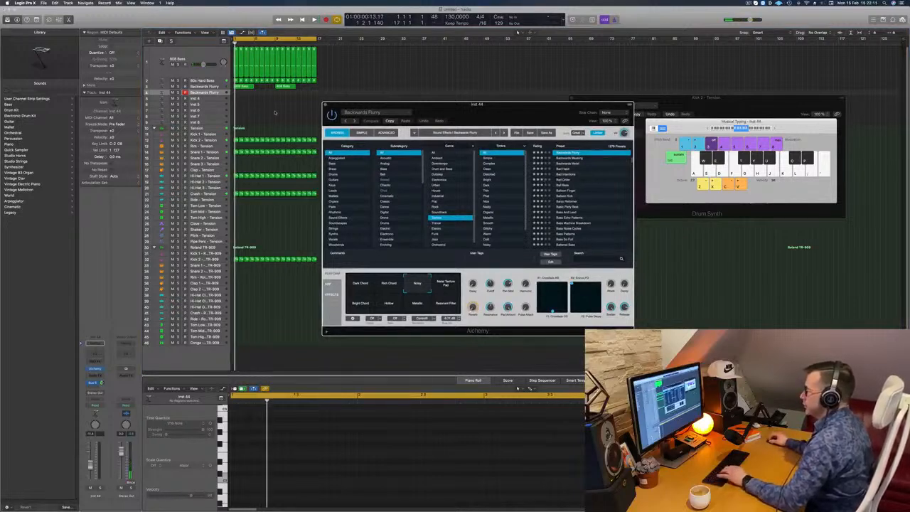
{"action": "left_click", "coordinate": [567, 164]}
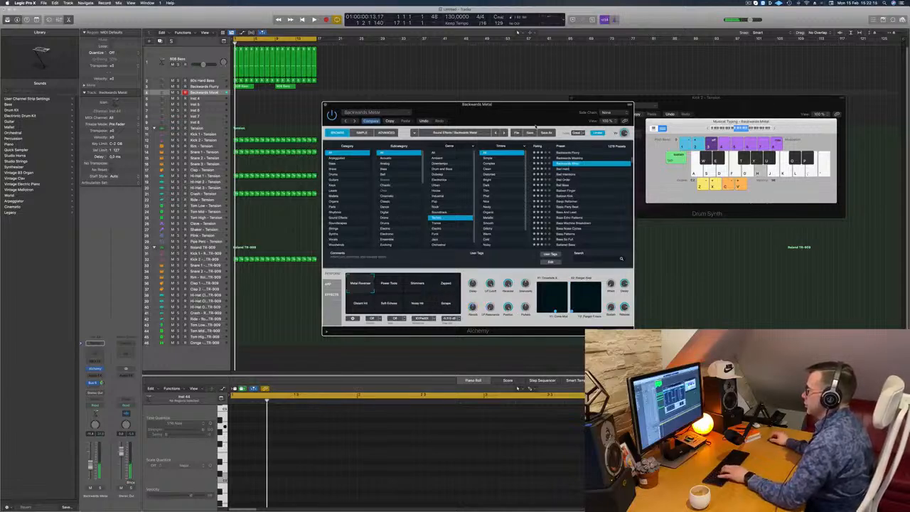
{"action": "left_click_drag", "start_coordinate": [521, 112], "coordinate": [560, 93]}
{"action": "left_click", "coordinate": [461, 266]}
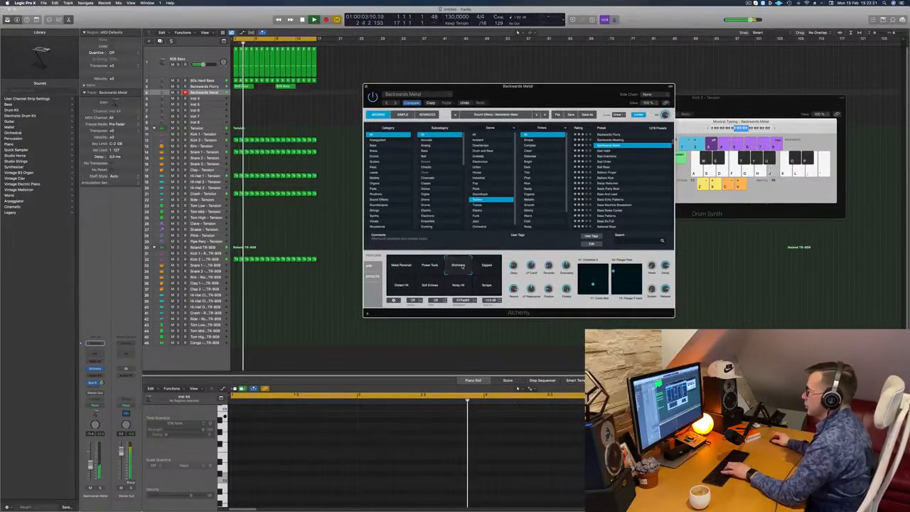
{"action": "left_click", "coordinate": [428, 267]}
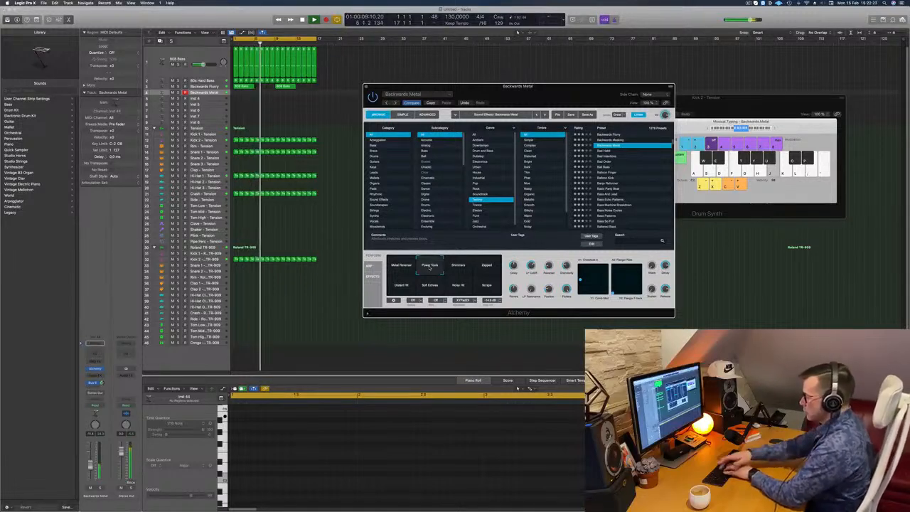
Step: Record a line of repeated, held notes on one pitch on the Backwards Metal track from about bar 6
{"action": "key", "text": "r"}
{"action": "key", "text": "j"}
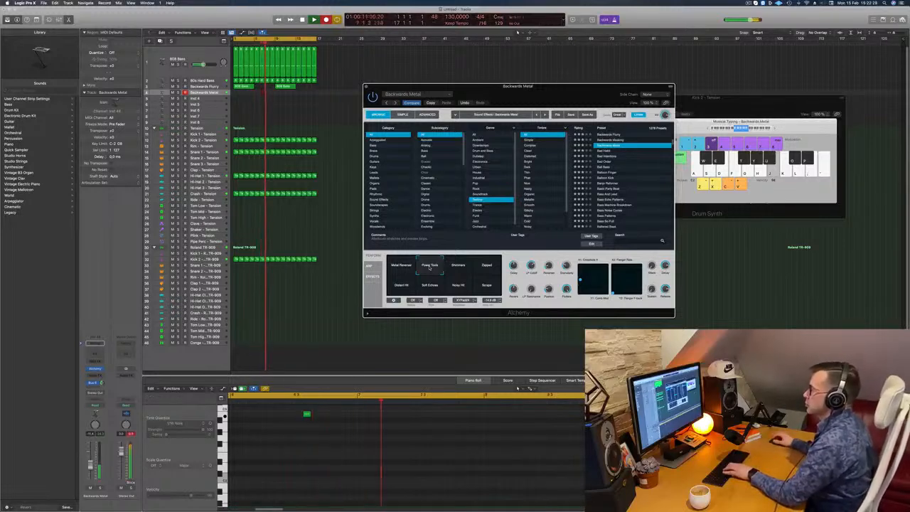
{"action": "key", "text": "j"}
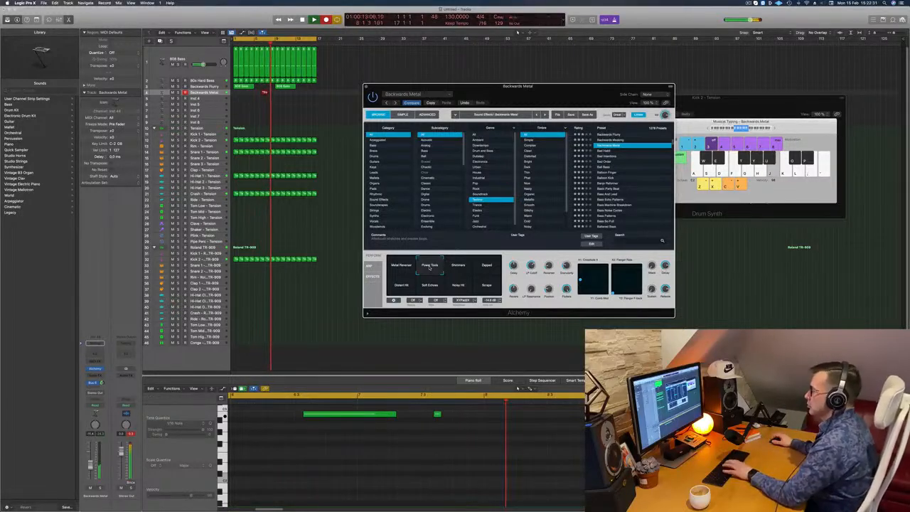
{"action": "key", "text": "j"}
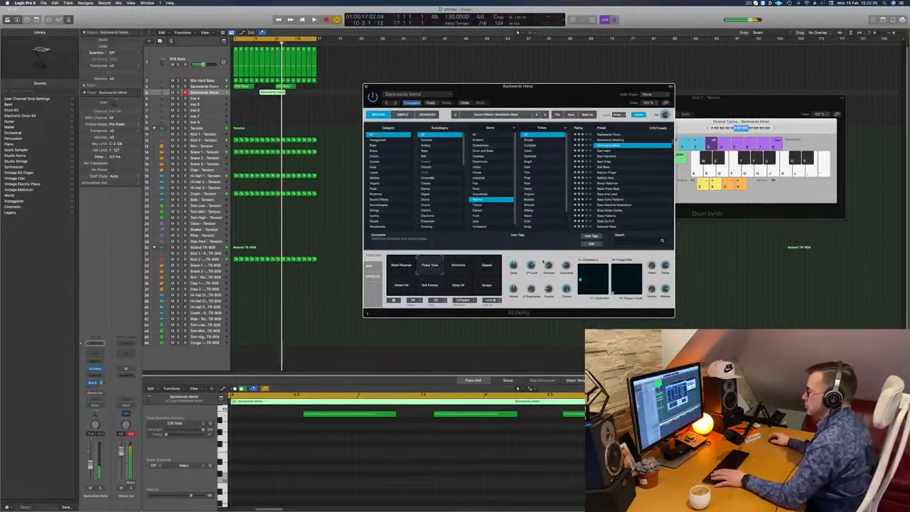
{"action": "key", "text": "space"}
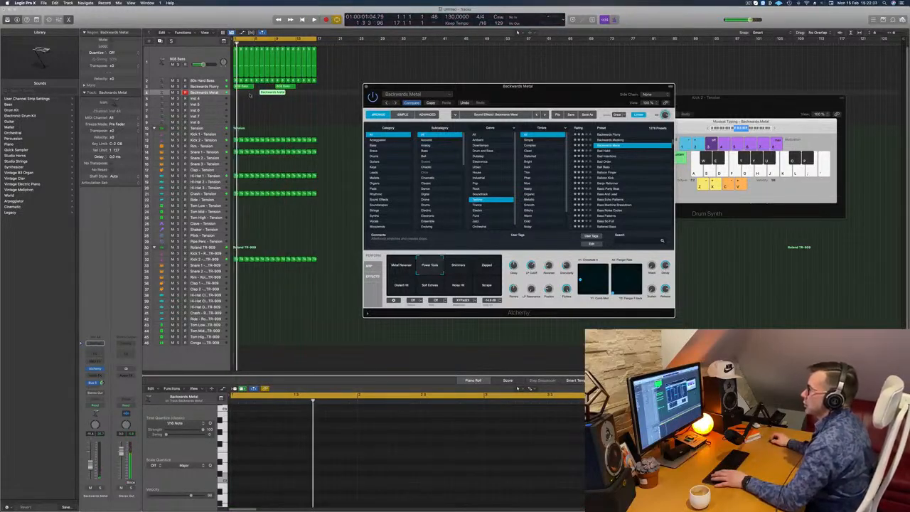
Step: Move the recorded Backwards Metal region to bar 1 and trim it to four bars, splitting the notes that cross the cut
{"action": "left_click", "coordinate": [252, 93]}
{"action": "key", "text": "space"}
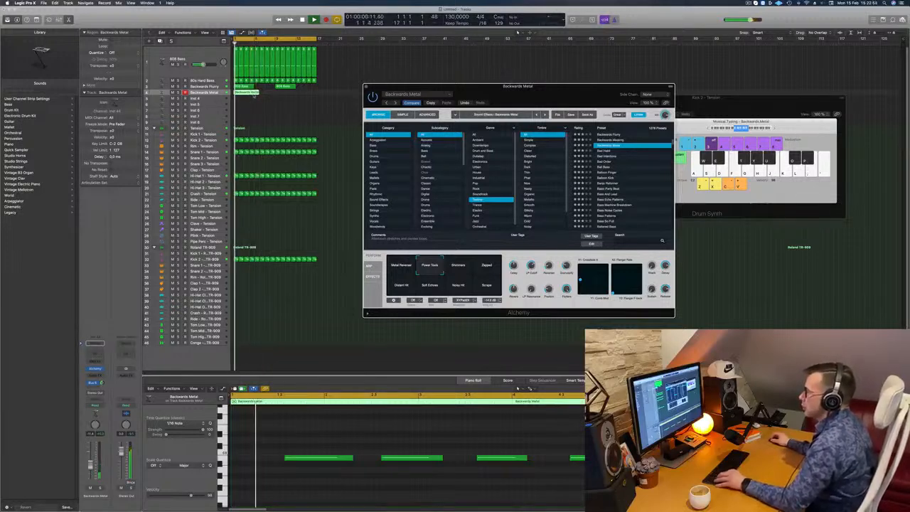
{"action": "double_click", "coordinate": [254, 93], "text": "super"}
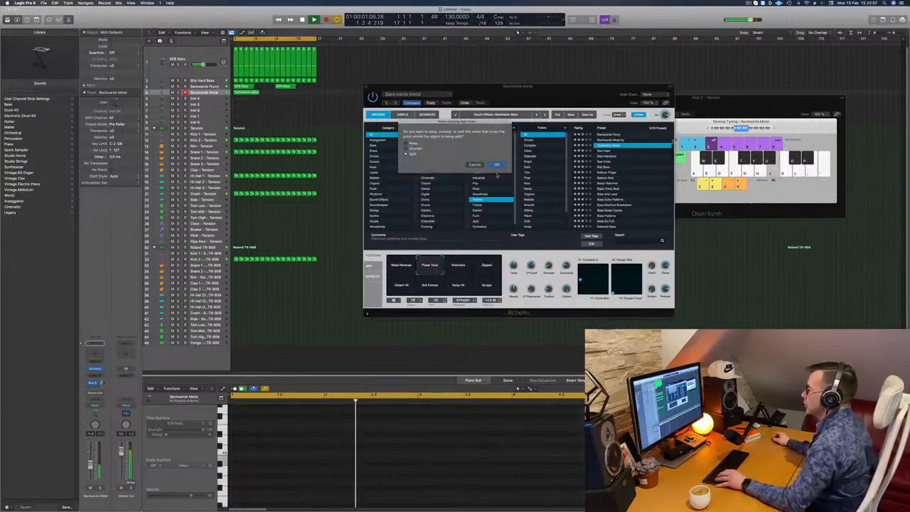
{"action": "left_click", "coordinate": [497, 165]}
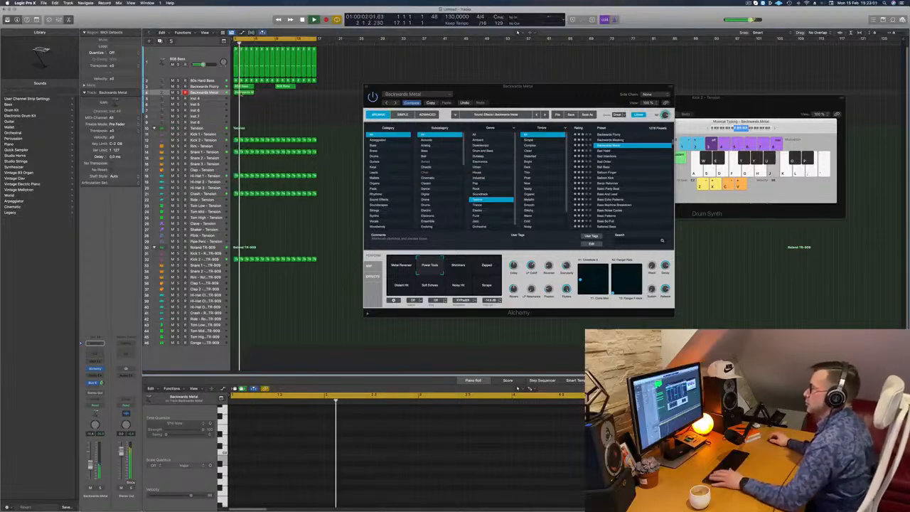
Step: Repeat the four-bar Backwards Metal region until it fills all 16 bars, then select the Inst 4 track
{"action": "left_click", "coordinate": [241, 93]}
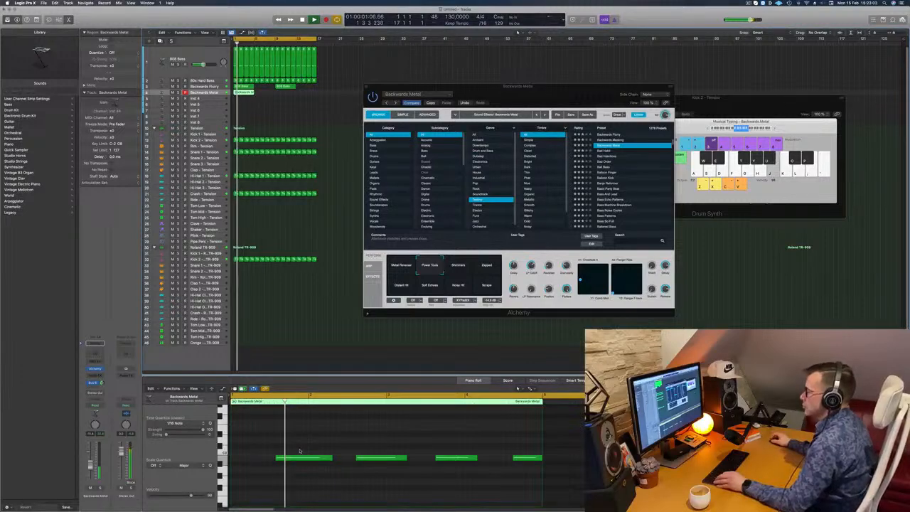
{"action": "key", "text": "super+a"}
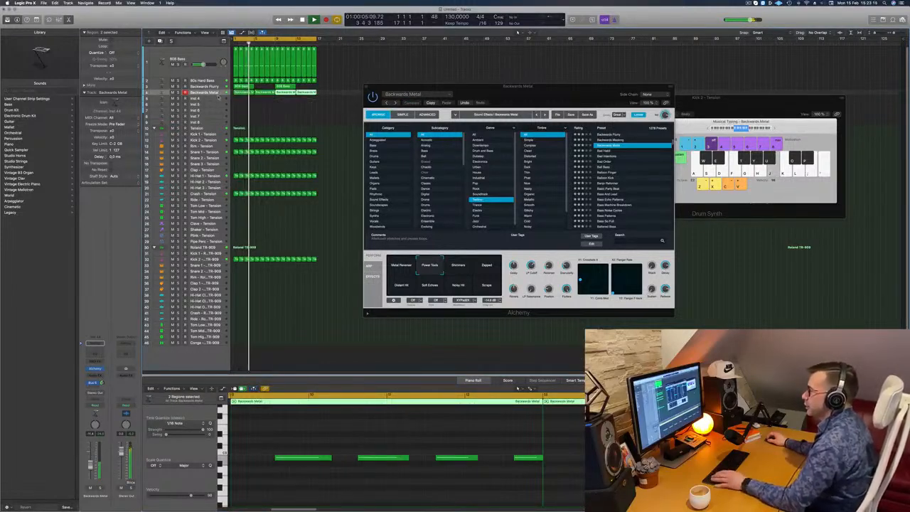
{"action": "left_click", "coordinate": [217, 98]}
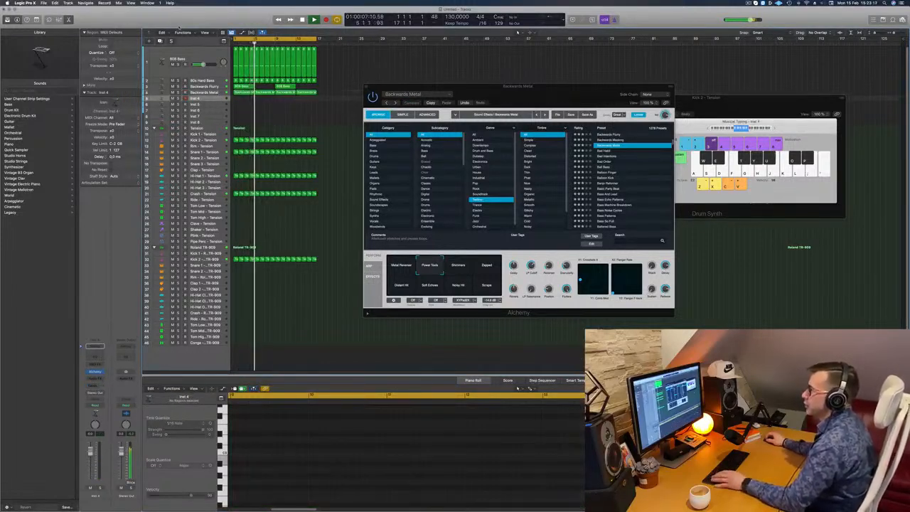
Step: Show the toolbar and turn on automatic track zoom, enlarging the Backwards Metal track
{"action": "key", "text": "ctrl+alt+super+t"}
{"action": "key", "text": "ctrl+z"}
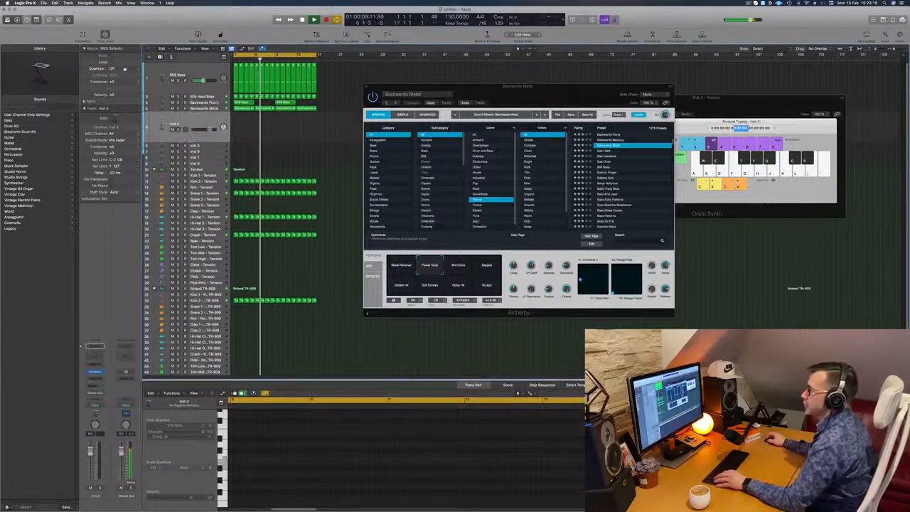
{"action": "left_click", "coordinate": [208, 108]}
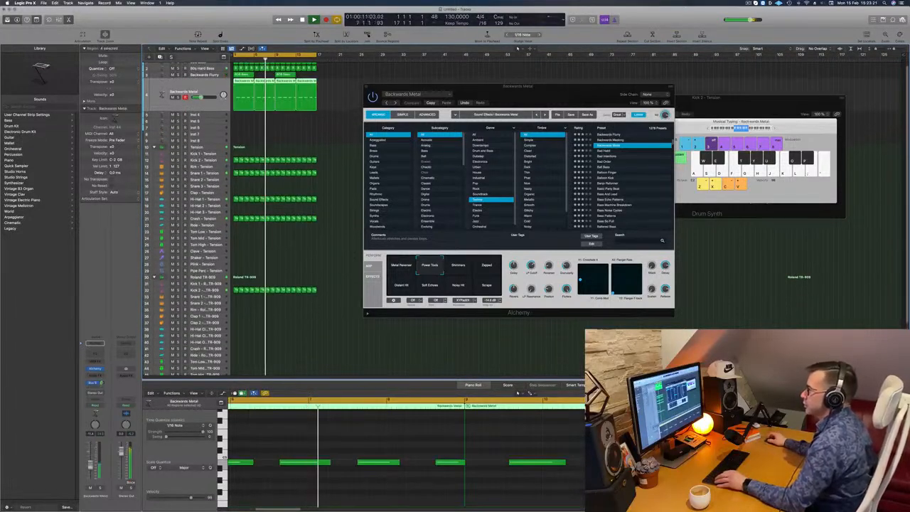
Step: Move the Alchemy window away from the regions and select the 80s Hard Bass track
{"action": "left_click_drag", "start_coordinate": [528, 93], "coordinate": [536, 132]}
{"action": "left_click", "coordinate": [379, 101]}
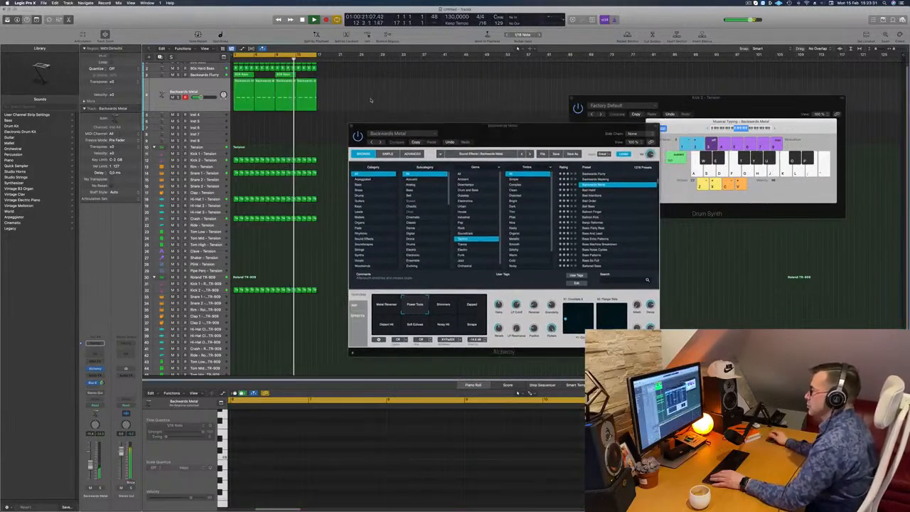
{"action": "scroll", "coordinate": [372, 90], "scroll_direction": "up", "scroll_amount": 1}
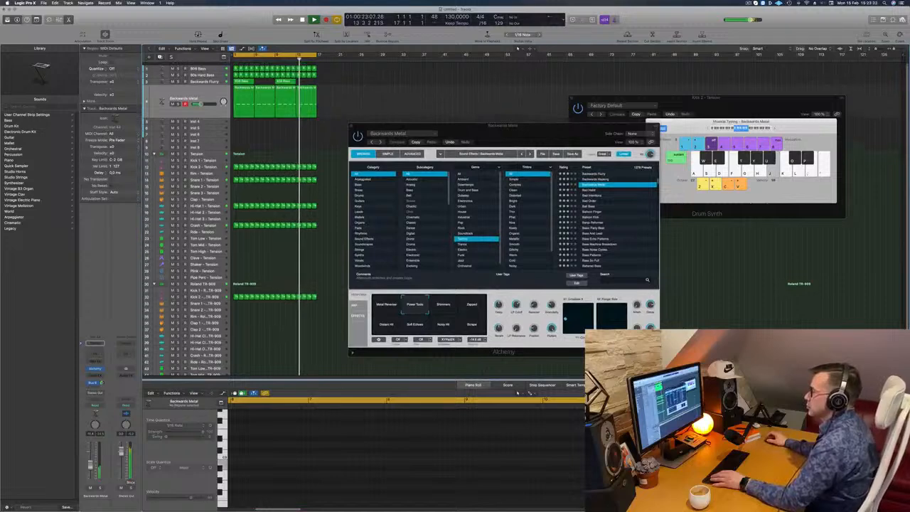
{"action": "left_click", "coordinate": [176, 75]}
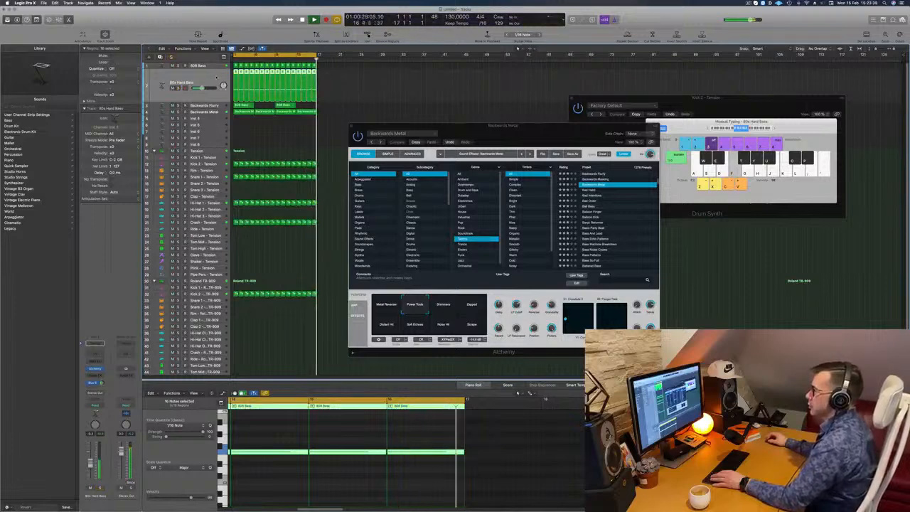
{"action": "left_click", "coordinate": [95, 375]}
{"action": "mouse_move", "coordinate": [107, 392]}
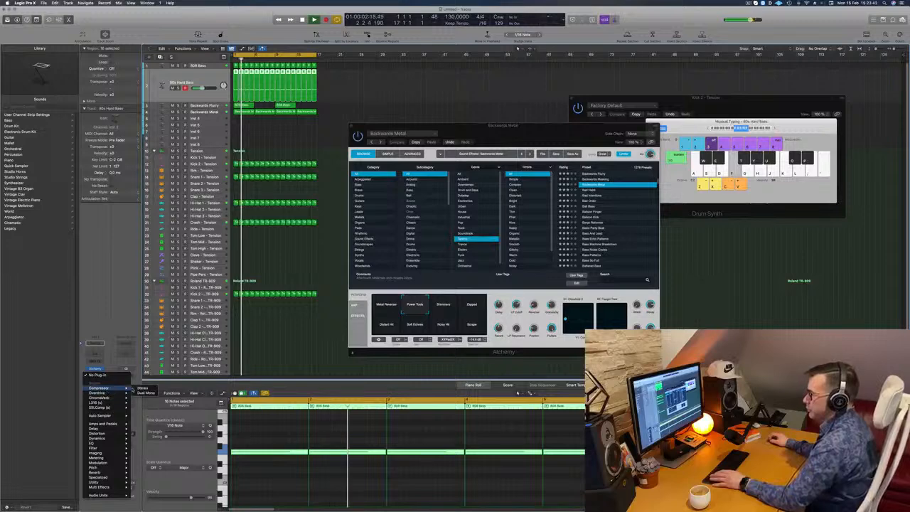
{"action": "left_click", "coordinate": [142, 392]}
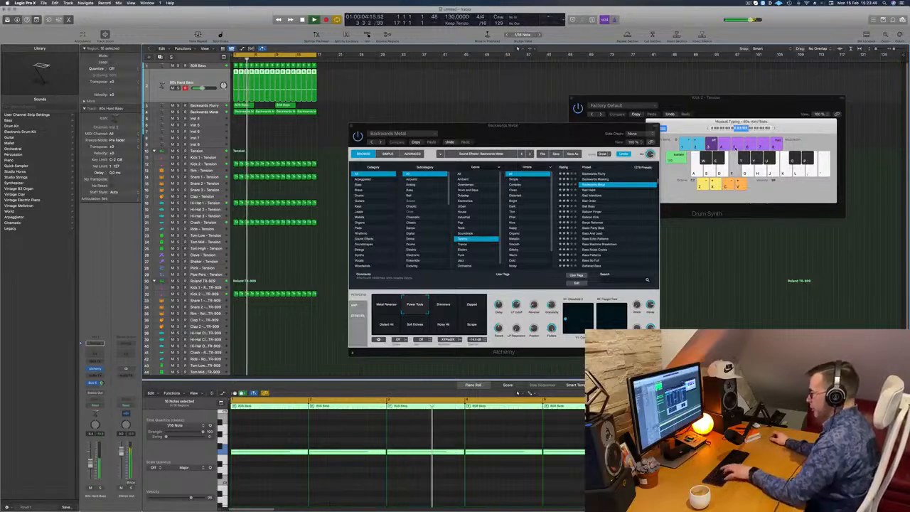
Step: Hide the Musical Typing keyboard, open the Mixer with the Alchemy window moved clear of it, and restart the loop
{"action": "key", "text": "super+k"}
{"action": "key", "text": "x"}
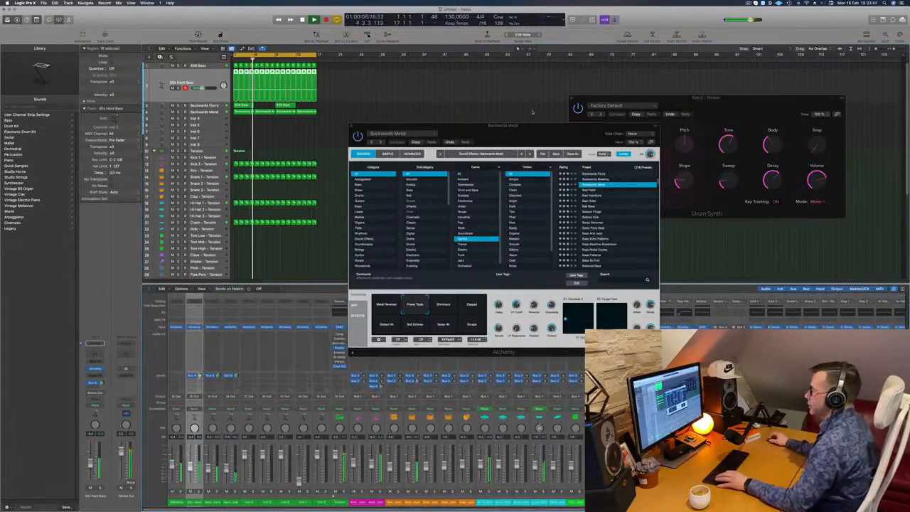
{"action": "left_click_drag", "start_coordinate": [559, 125], "coordinate": [810, 38]}
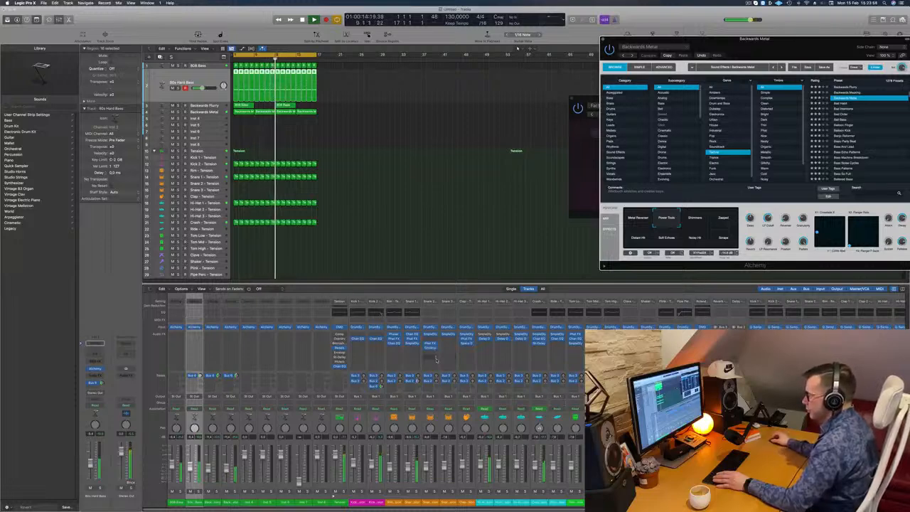
{"action": "scroll", "coordinate": [420, 358], "scroll_direction": "right", "scroll_amount": 10}
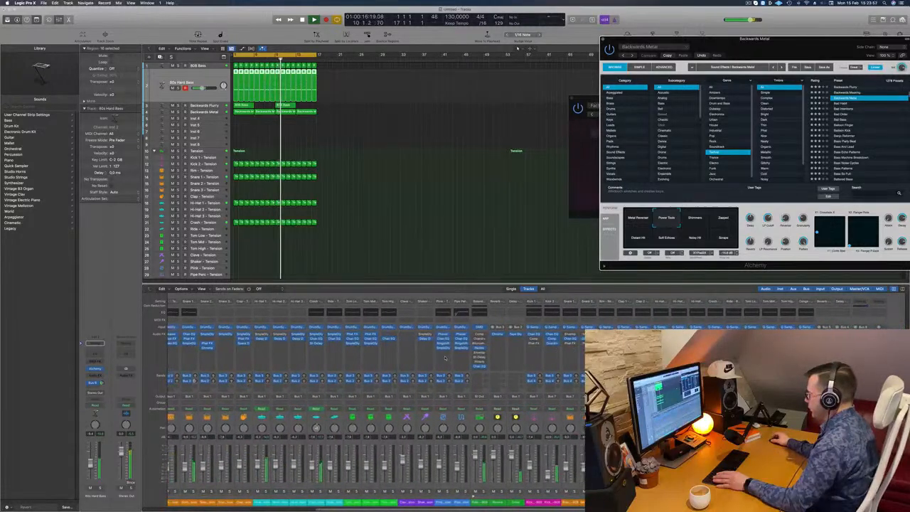
{"action": "scroll", "coordinate": [435, 360], "scroll_direction": "left", "scroll_amount": 10}
{"action": "key", "text": "Return"}
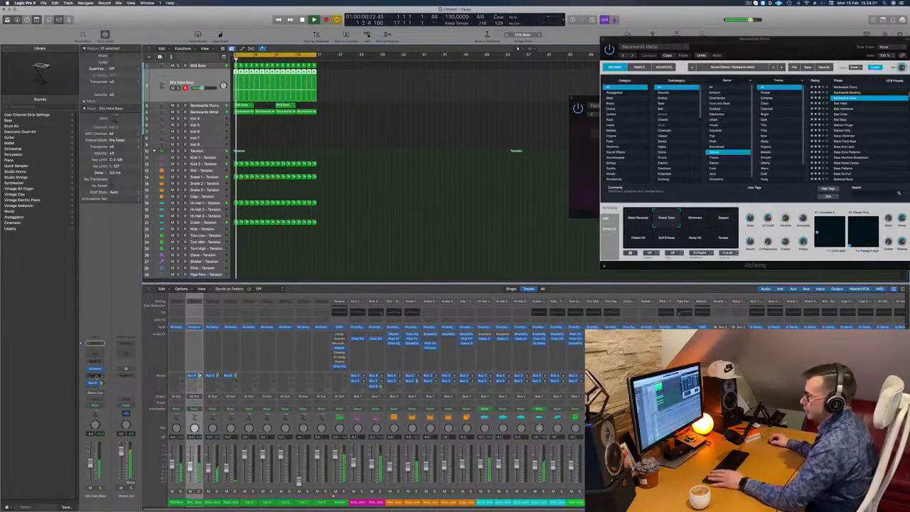
Step: Insert a stereo Compressor on the 80s Hard Bass channel and shift its window aside
{"action": "left_click", "coordinate": [94, 375]}
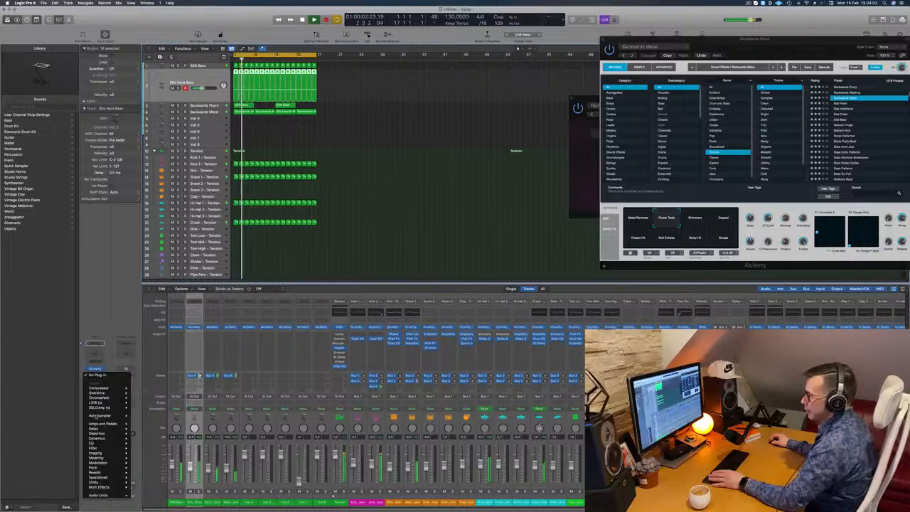
{"action": "mouse_move", "coordinate": [107, 388]}
{"action": "left_click", "coordinate": [142, 387]}
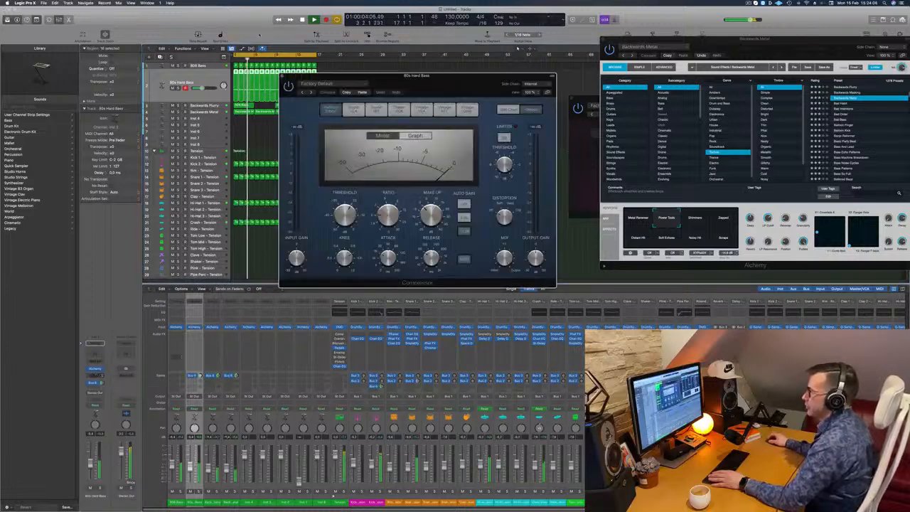
{"action": "left_click_drag", "start_coordinate": [409, 91], "coordinate": [376, 82]}
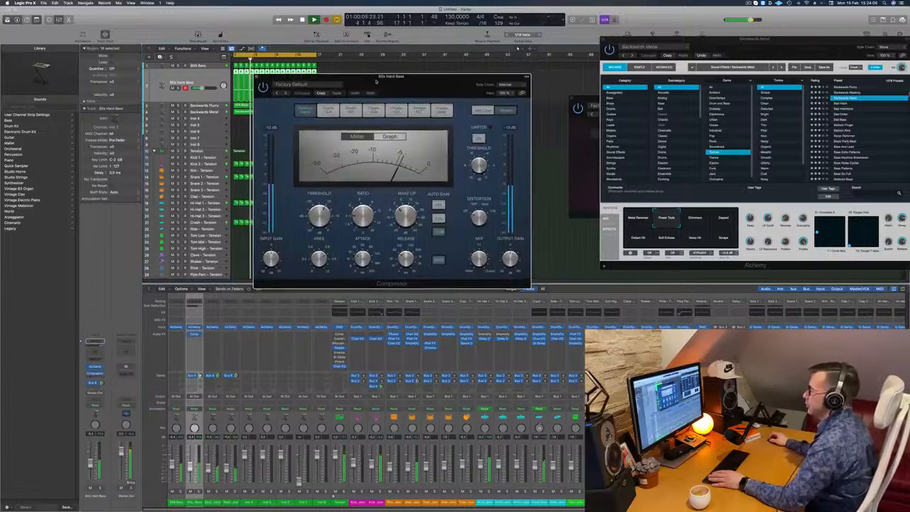
Step: Set the Compressor's side chain to Kick 2 - Tension (Inst 10) and lower the 80s Hard Bass channel fader slightly
{"action": "left_click", "coordinate": [513, 85]}
{"action": "mouse_move", "coordinate": [502, 97]}
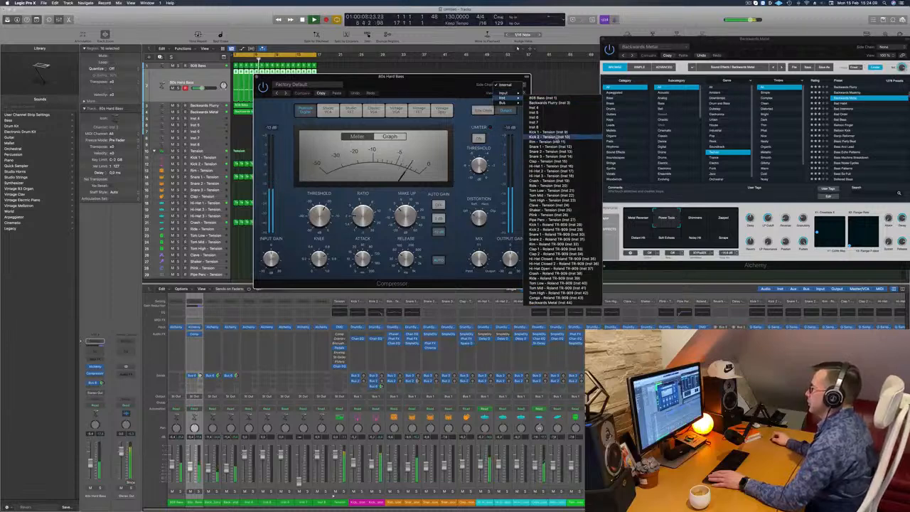
{"action": "left_click", "coordinate": [553, 137]}
{"action": "left_click_drag", "start_coordinate": [339, 237], "coordinate": [364, 231]}
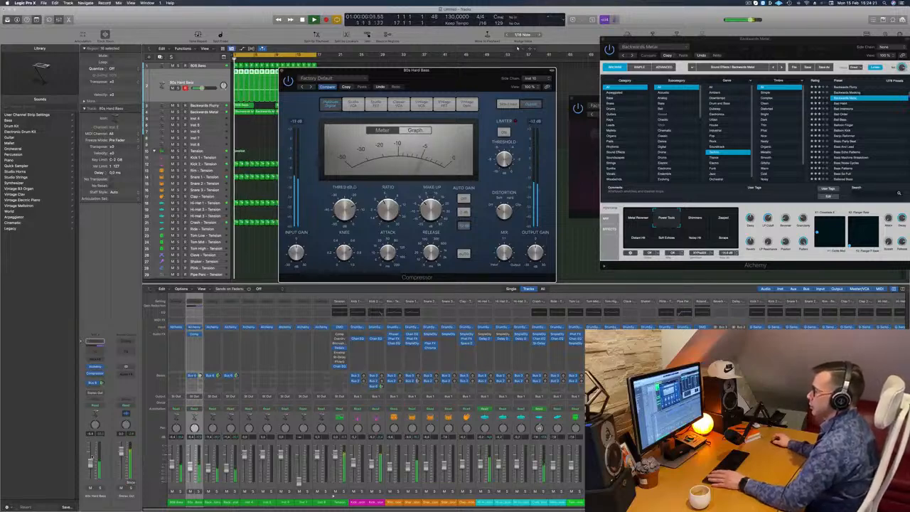
{"action": "left_click_drag", "start_coordinate": [89, 457], "coordinate": [90, 463]}
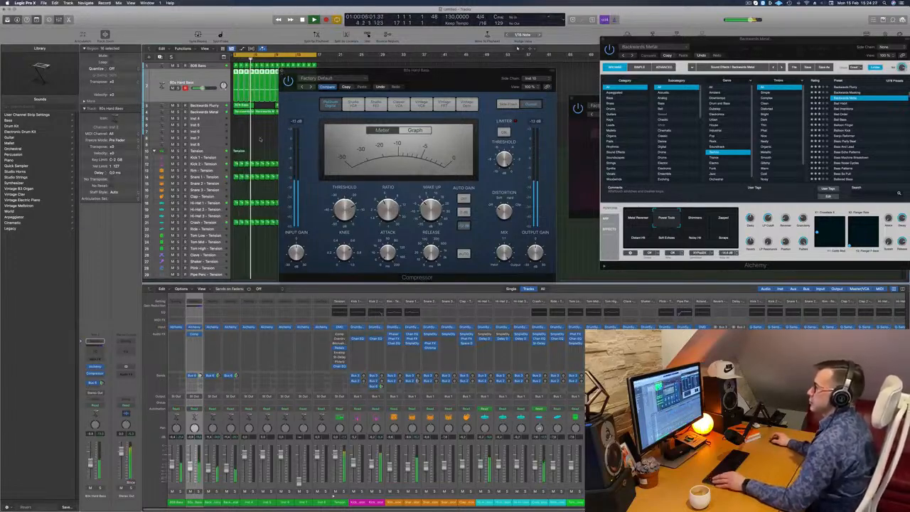
Step: Close the Compressor, repeat all the regions once, and extend the cycle range to bar 33 with playback restarted from the beginning
{"action": "key", "text": "super+w"}
{"action": "key", "text": "super+Right"}
{"action": "key", "text": "super+Left"}
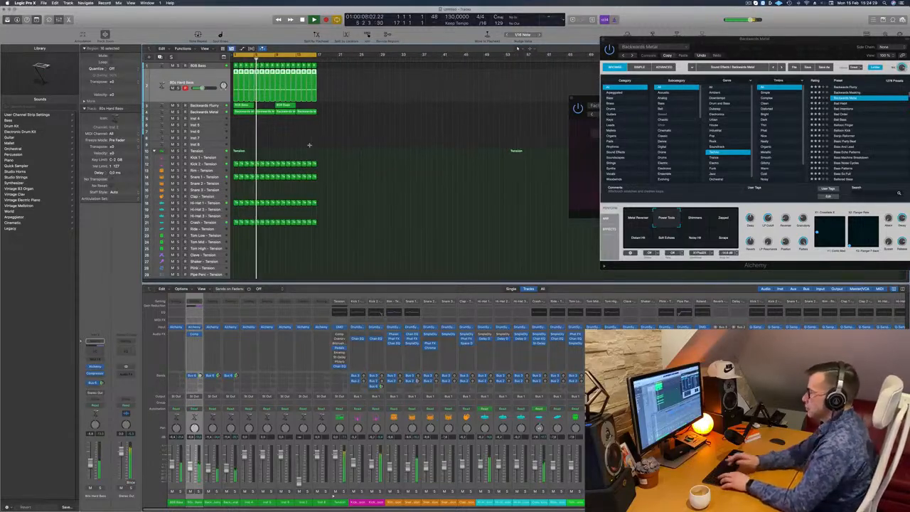
{"action": "key", "text": "super+r"}
{"action": "left_click", "coordinate": [312, 186]}
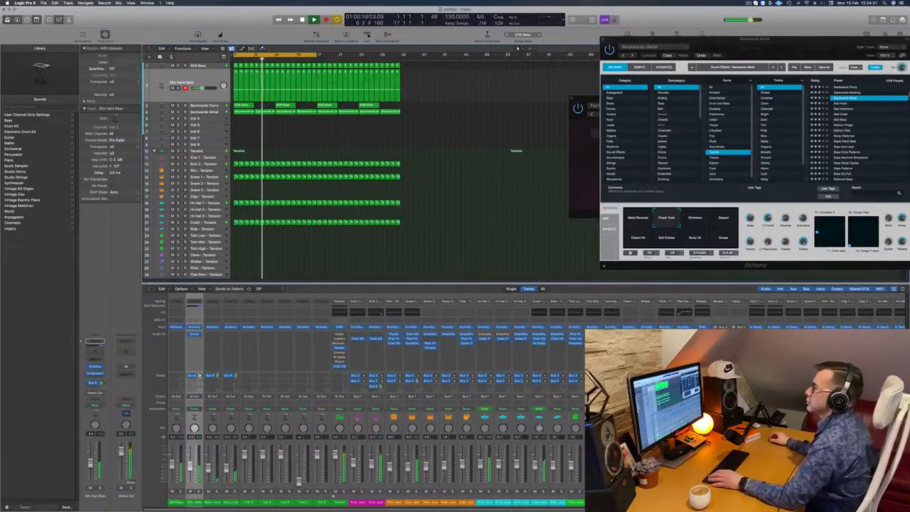
{"action": "left_click_drag", "start_coordinate": [316, 55], "coordinate": [400, 54]}
{"action": "key", "text": "Return"}
Step: Duplicate the Backwards Metal track with its settings and copy the first Backwards Flurry region onto the new track
{"action": "left_click", "coordinate": [201, 112]}
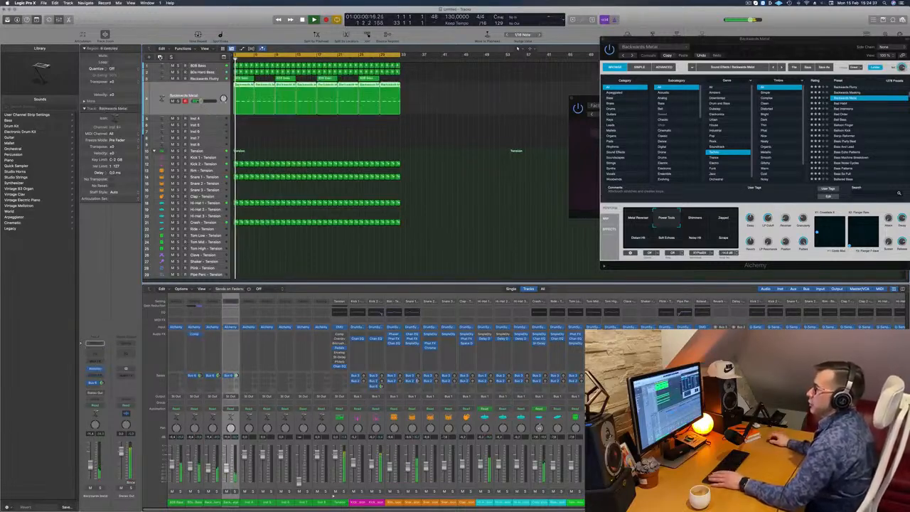
{"action": "key", "text": "super+d"}
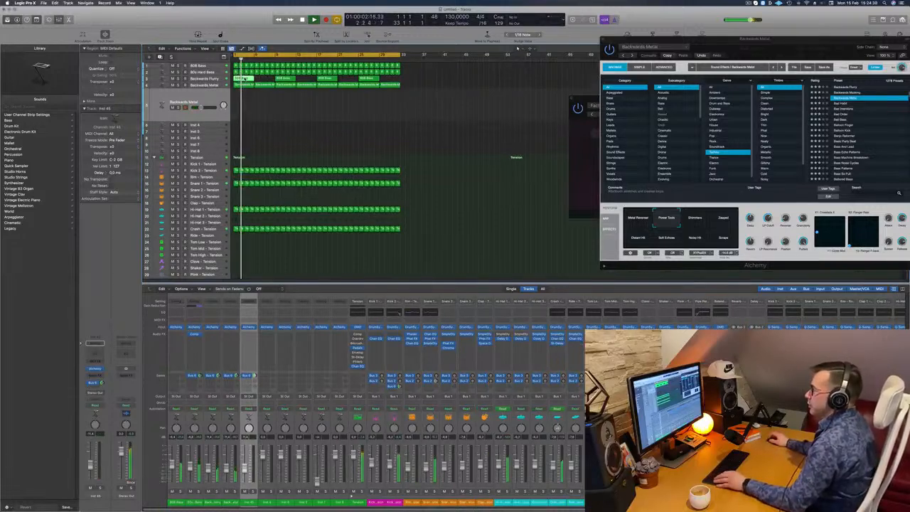
{"action": "key", "text": "r"}
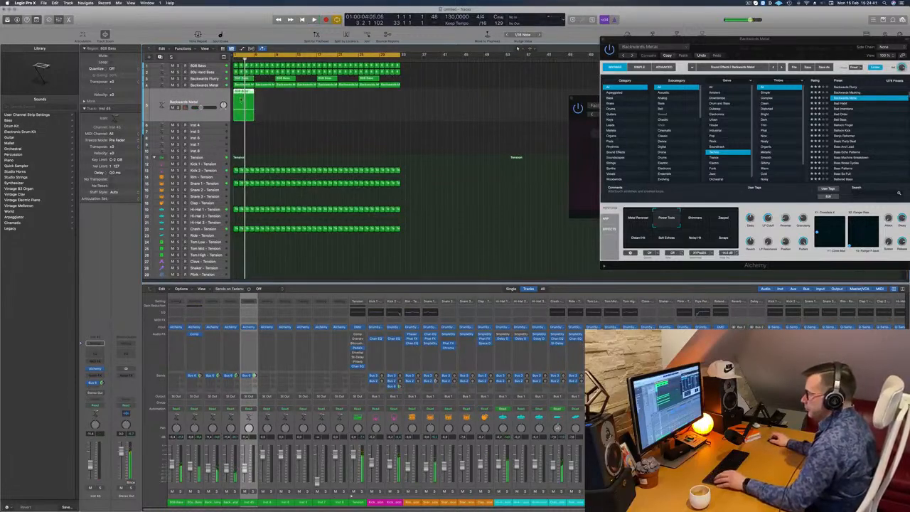
Step: Add a higher-pitched copy of the long note in the new track's region and audition it
{"action": "double_click", "coordinate": [245, 93]}
{"action": "scroll", "coordinate": [284, 482], "scroll_direction": "down", "scroll_amount": 2}
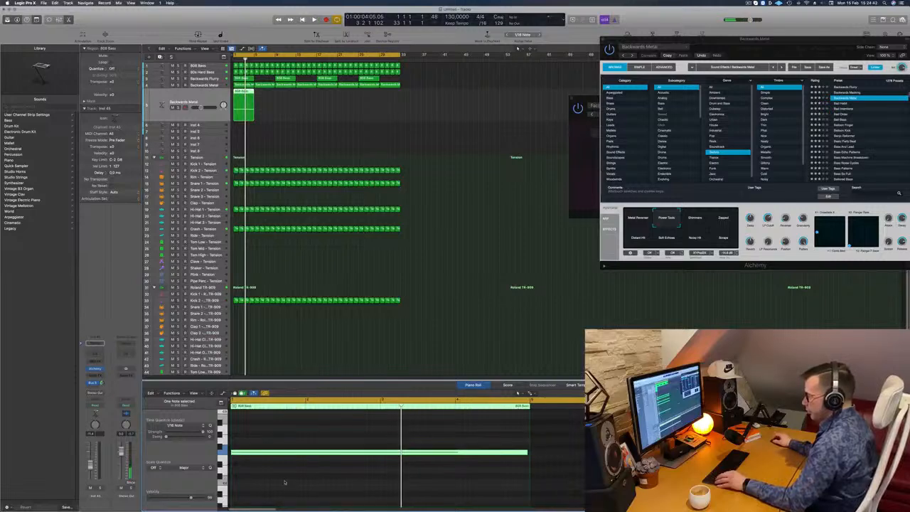
{"action": "left_click_drag", "start_coordinate": [274, 453], "coordinate": [246, 437]}
{"action": "key", "text": "space"}
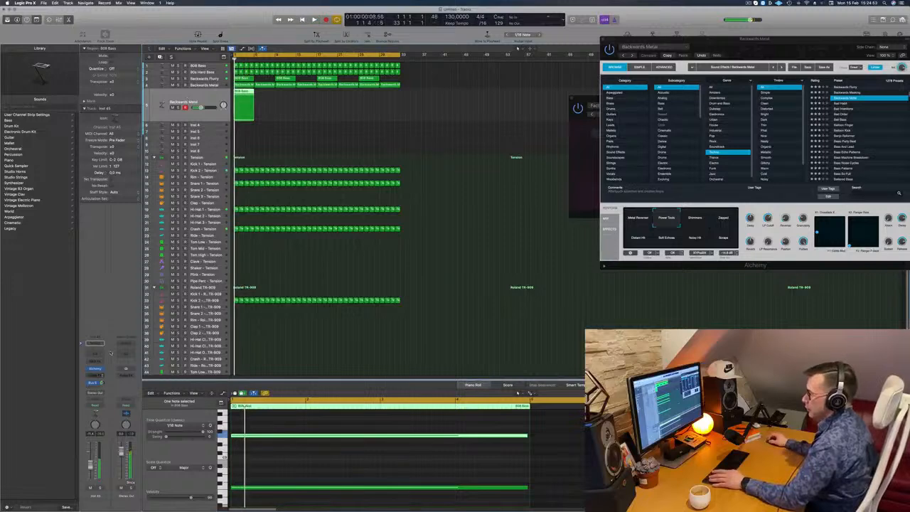
Step: Open the duplicated track's Alchemy instrument, start playback, and move its window clear of the regions
{"action": "left_click", "coordinate": [96, 369]}
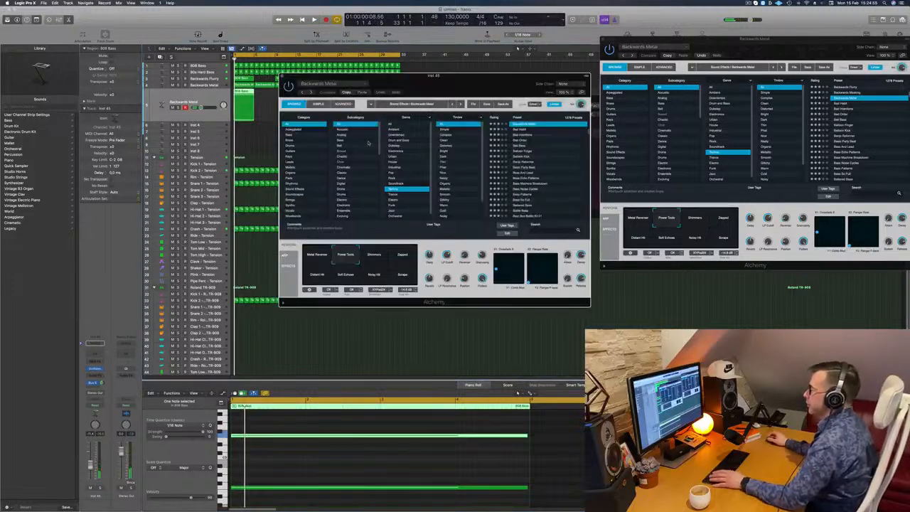
{"action": "left_click_drag", "start_coordinate": [472, 83], "coordinate": [428, 112]}
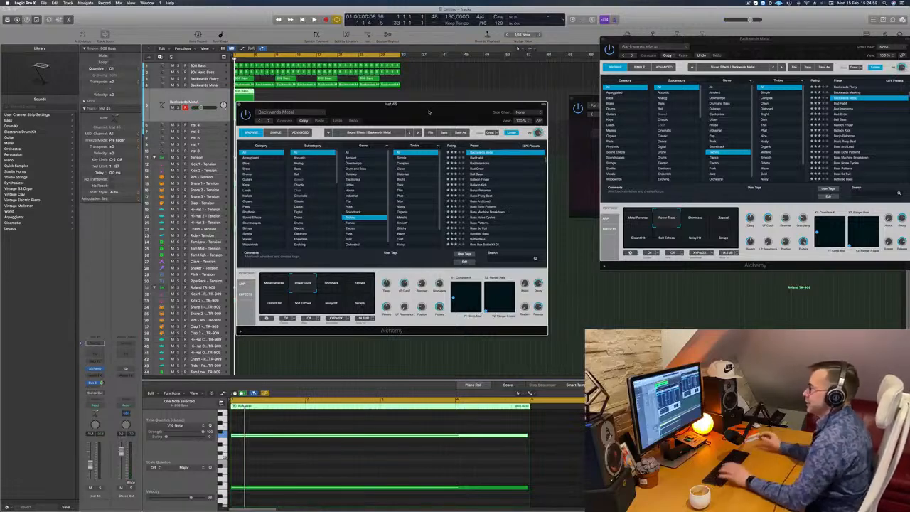
{"action": "key", "text": "space"}
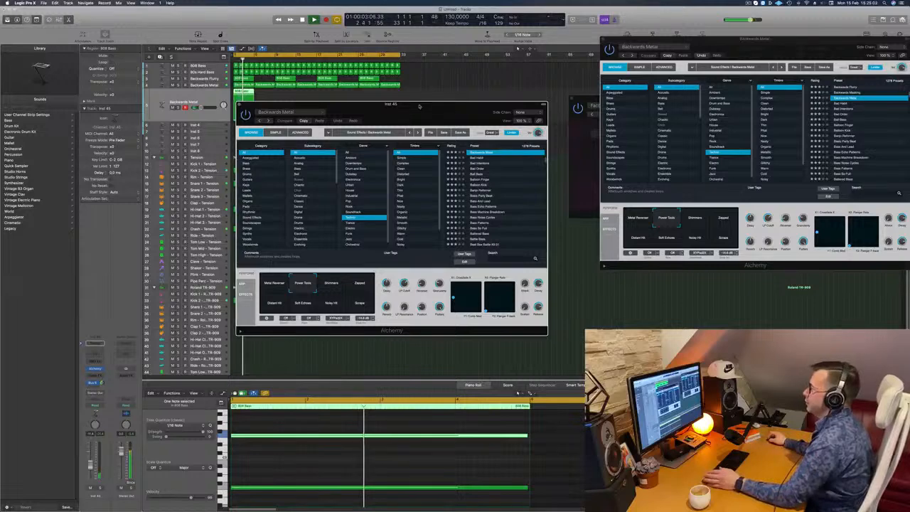
{"action": "left_click_drag", "start_coordinate": [429, 111], "coordinate": [541, 99]}
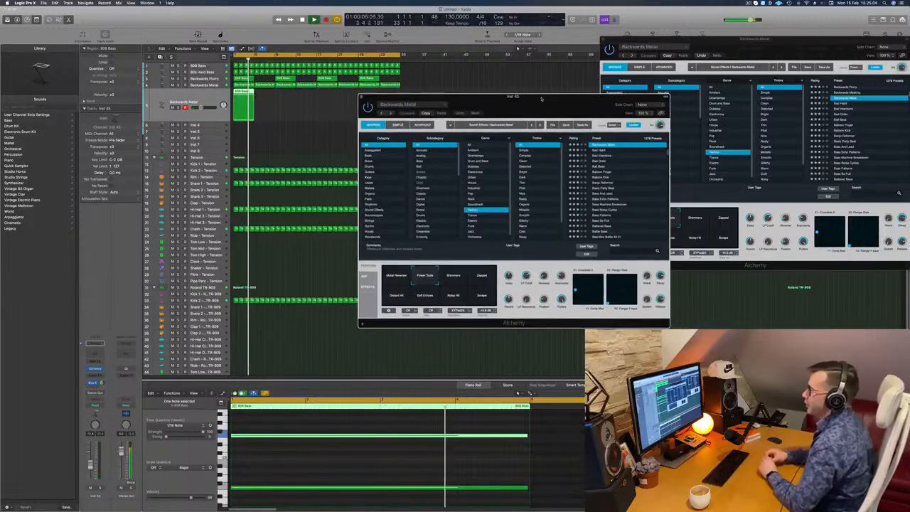
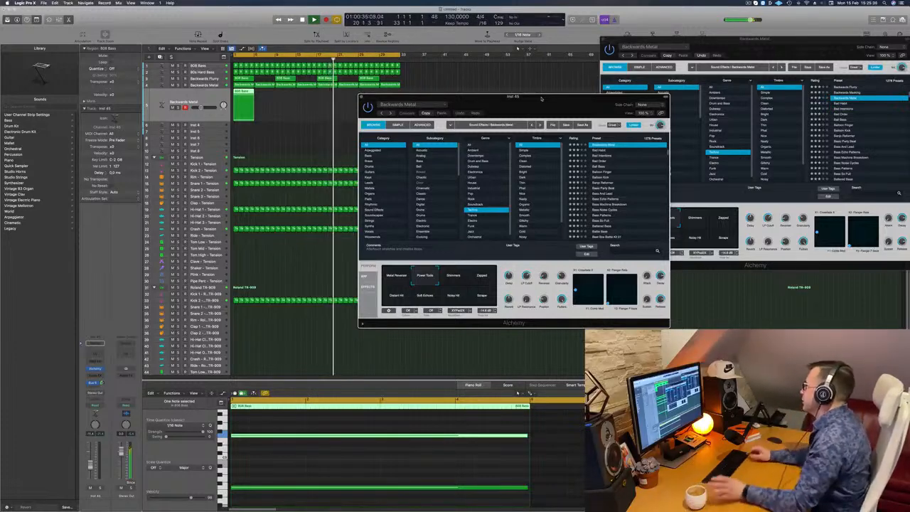
Step: Restart playback from the beginning and reopen the duplicated track's Alchemy instrument with its window beside the tracks
{"action": "key", "text": "Return"}
{"action": "key", "text": "Return"}
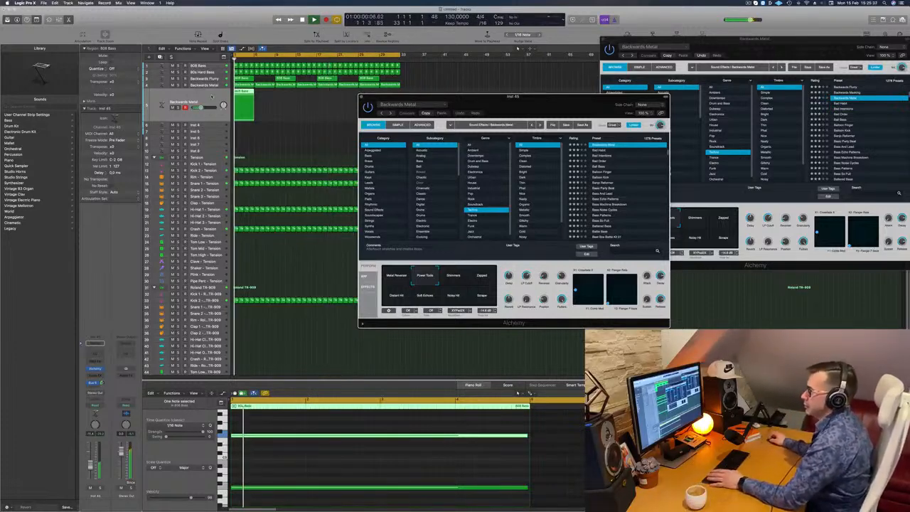
{"action": "key", "text": "space"}
{"action": "left_click", "coordinate": [86, 184]}
{"action": "left_click", "coordinate": [94, 369]}
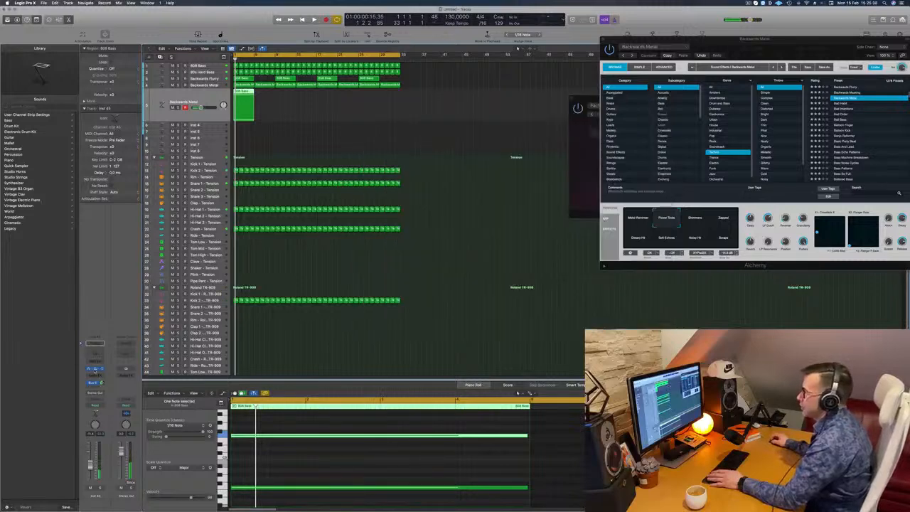
{"action": "left_click_drag", "start_coordinate": [528, 103], "coordinate": [444, 104]}
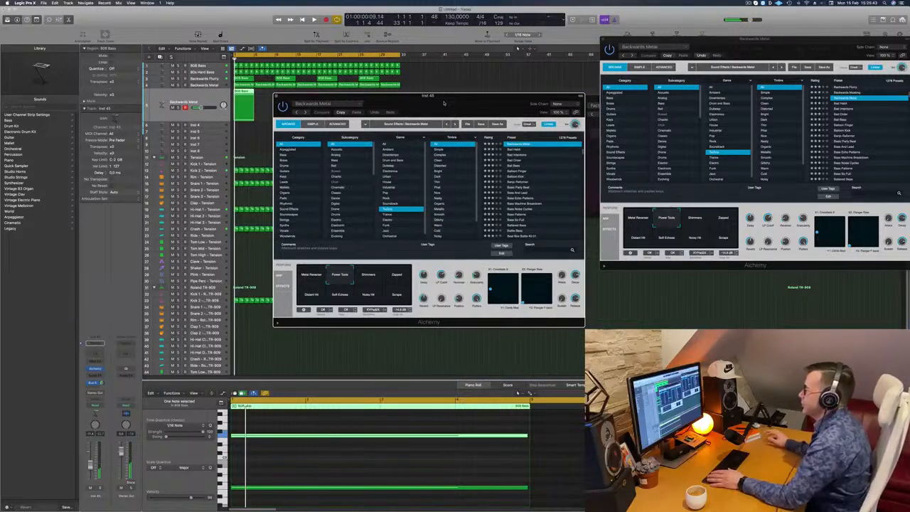
Step: Audition the Shimmers, Zapped, Distant Hit, Soft Echoes, Noisy Hit and Scrape snapshots in Alchemy during playback
{"action": "key", "text": "space"}
{"action": "left_click", "coordinate": [371, 278]}
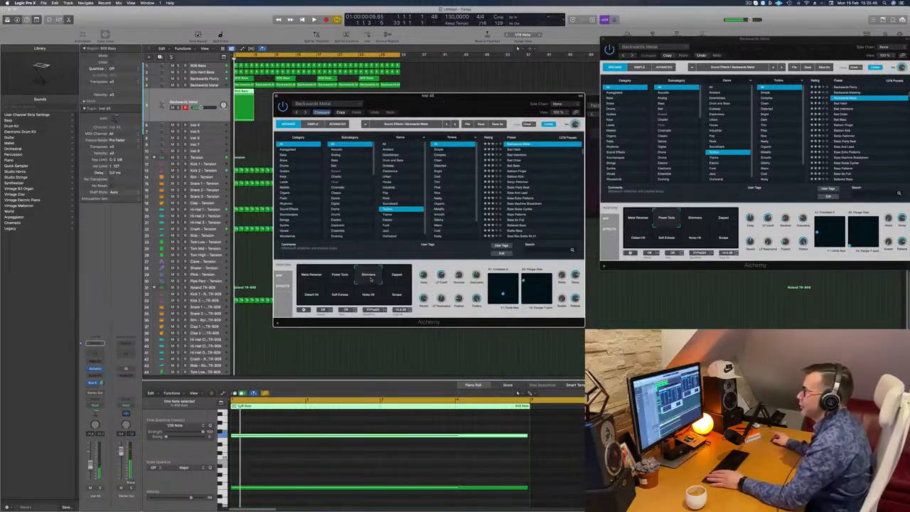
{"action": "left_click_drag", "start_coordinate": [442, 110], "coordinate": [478, 106]}
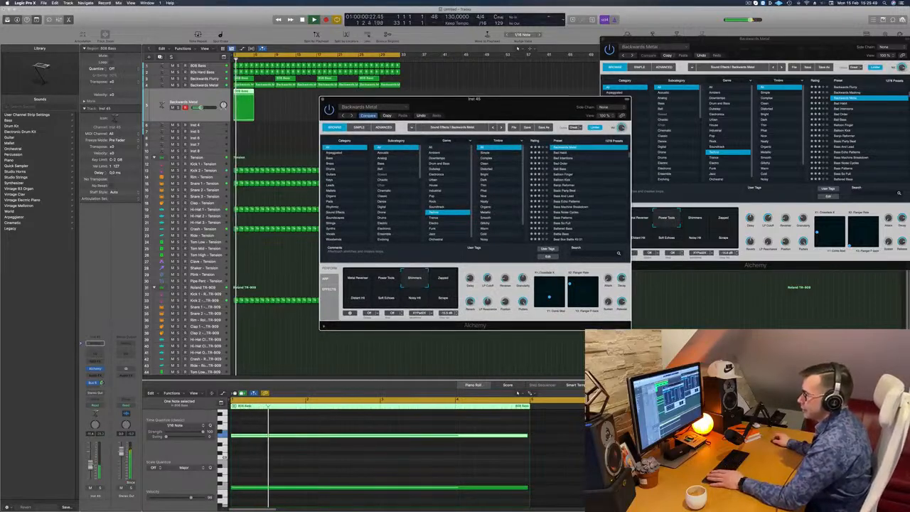
{"action": "left_click", "coordinate": [91, 465]}
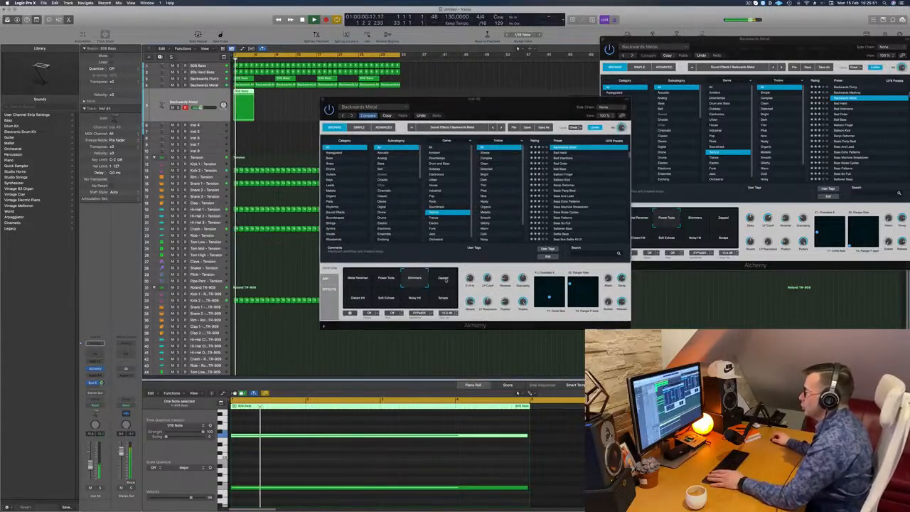
{"action": "left_click", "coordinate": [445, 280]}
{"action": "left_click", "coordinate": [358, 302]}
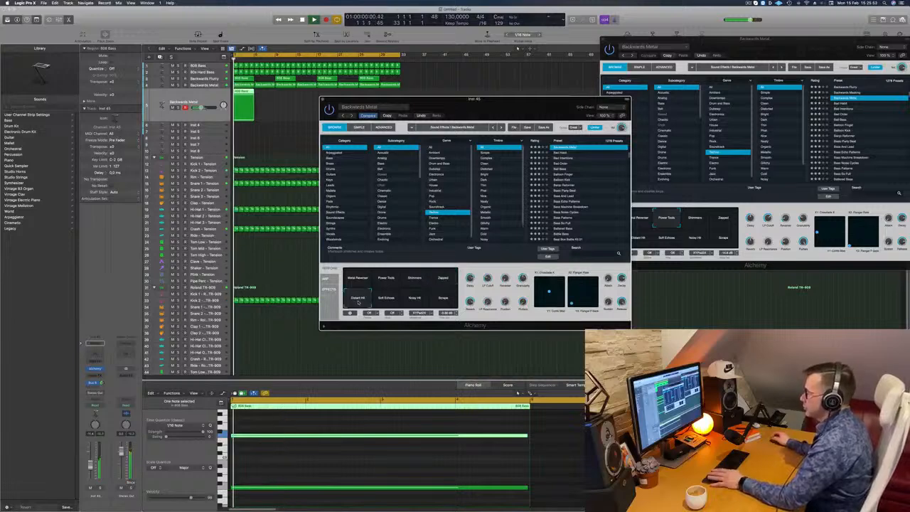
{"action": "left_click", "coordinate": [388, 302]}
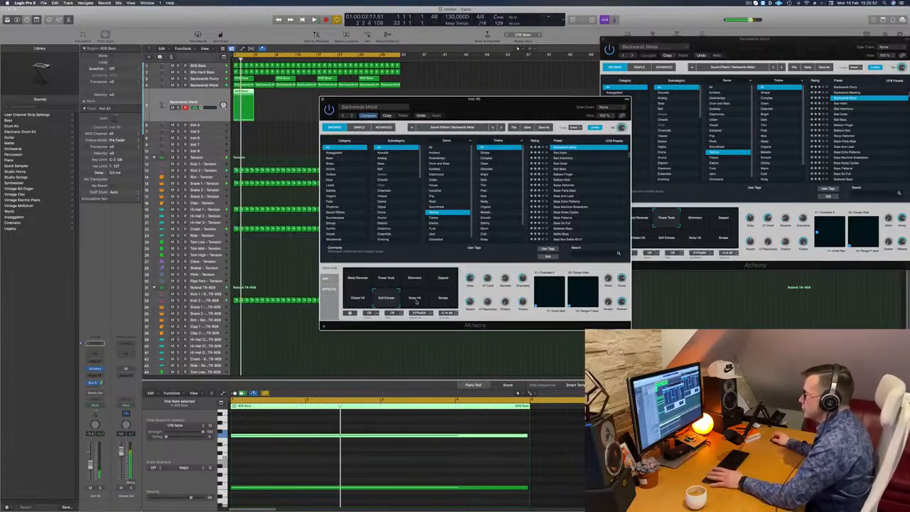
{"action": "left_click", "coordinate": [415, 301]}
{"action": "left_click", "coordinate": [444, 301]}
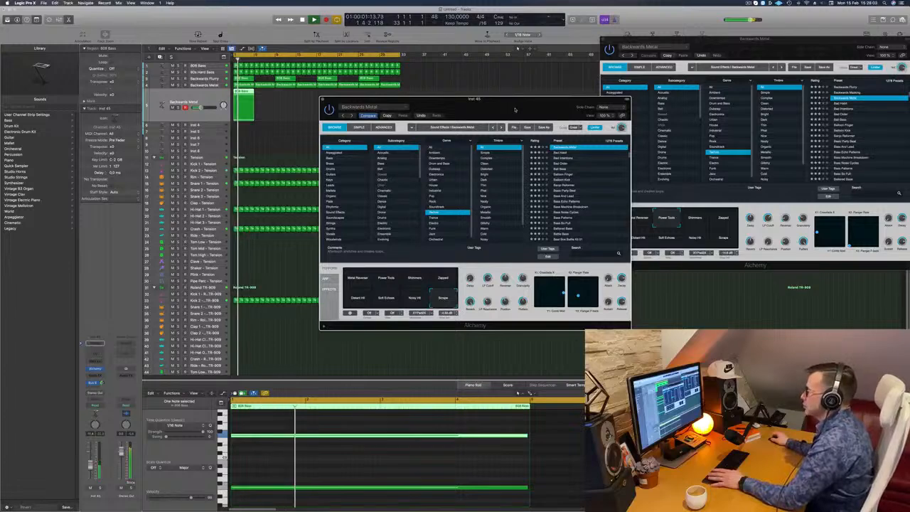
Step: Compare Alchemy's snapshots again during playback and settle on Soft Echoes
{"action": "left_click_drag", "start_coordinate": [515, 108], "coordinate": [578, 75]}
{"action": "left_click", "coordinate": [424, 263]}
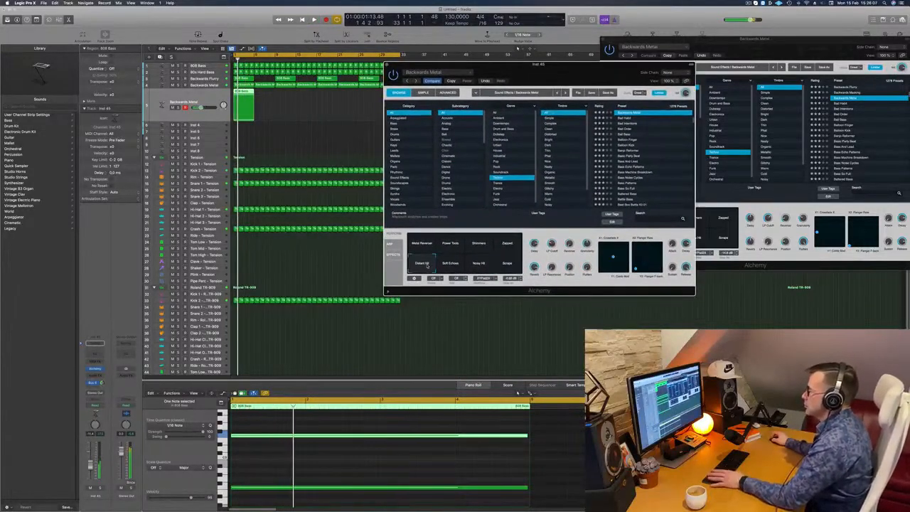
{"action": "left_click", "coordinate": [422, 245]}
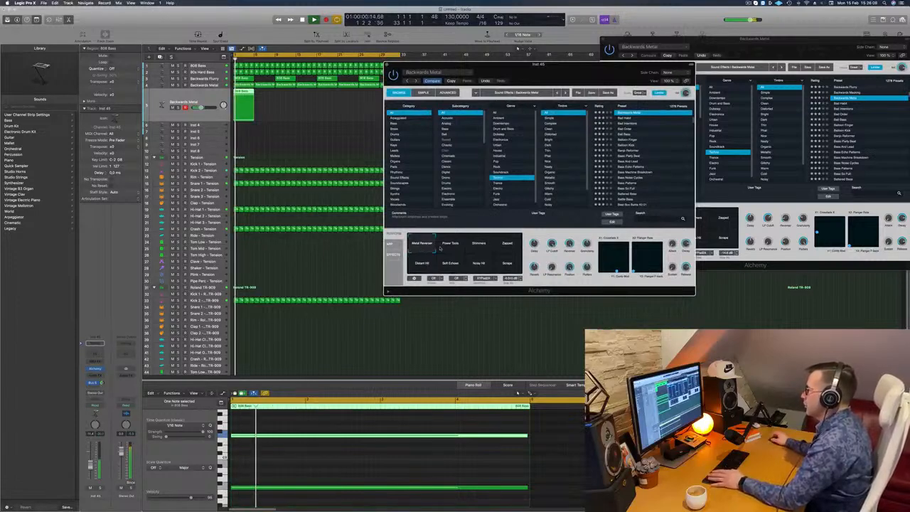
{"action": "left_click", "coordinate": [451, 248]}
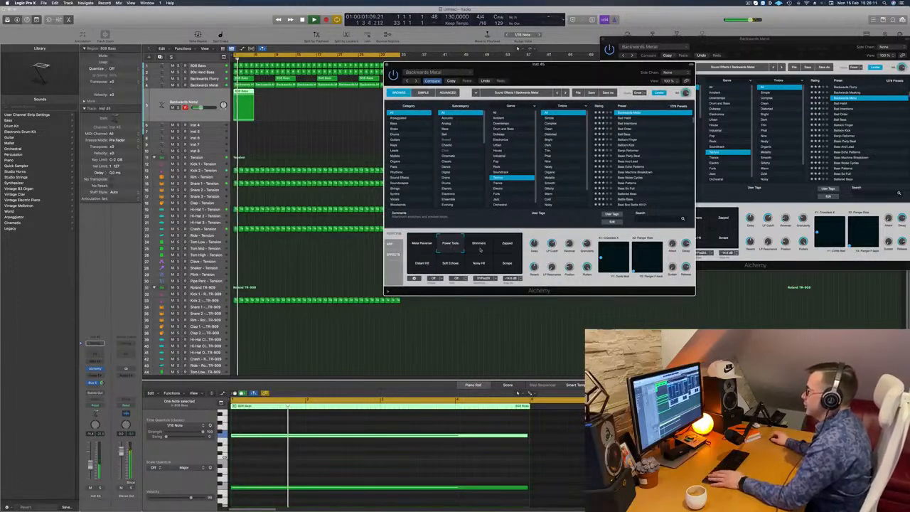
{"action": "left_click", "coordinate": [481, 248]}
{"action": "left_click", "coordinate": [508, 248]}
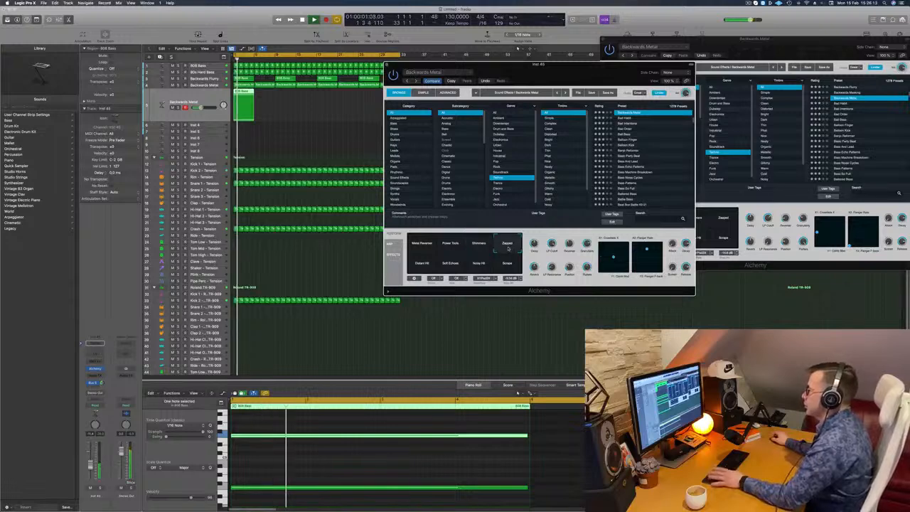
{"action": "left_click", "coordinate": [420, 264]}
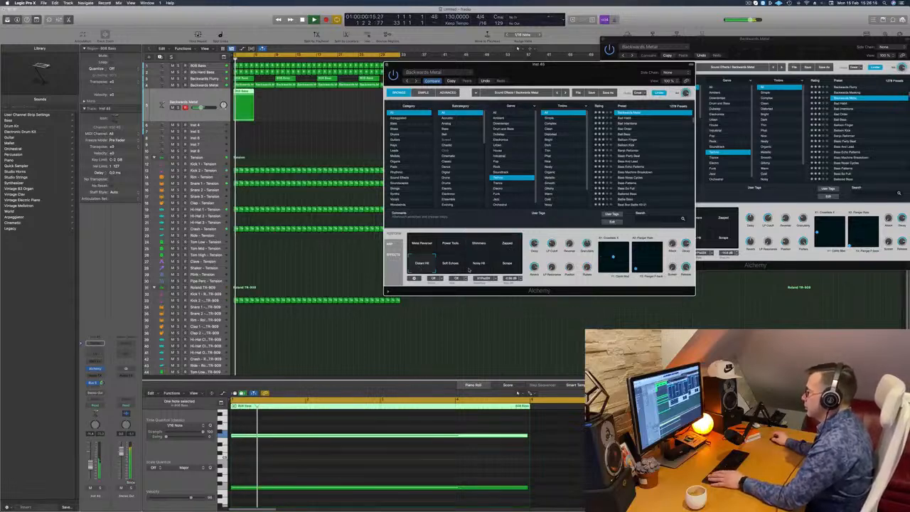
{"action": "left_click", "coordinate": [509, 266]}
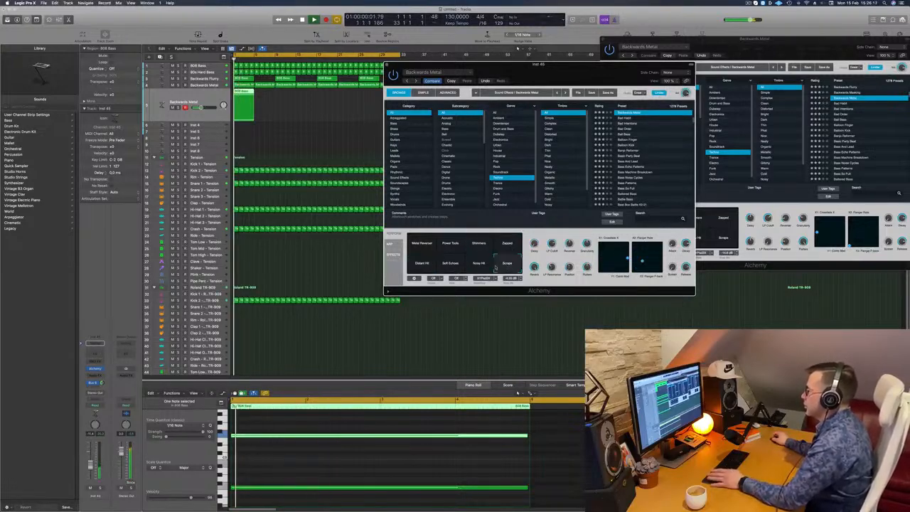
{"action": "left_click", "coordinate": [482, 268]}
{"action": "left_click", "coordinate": [449, 268]}
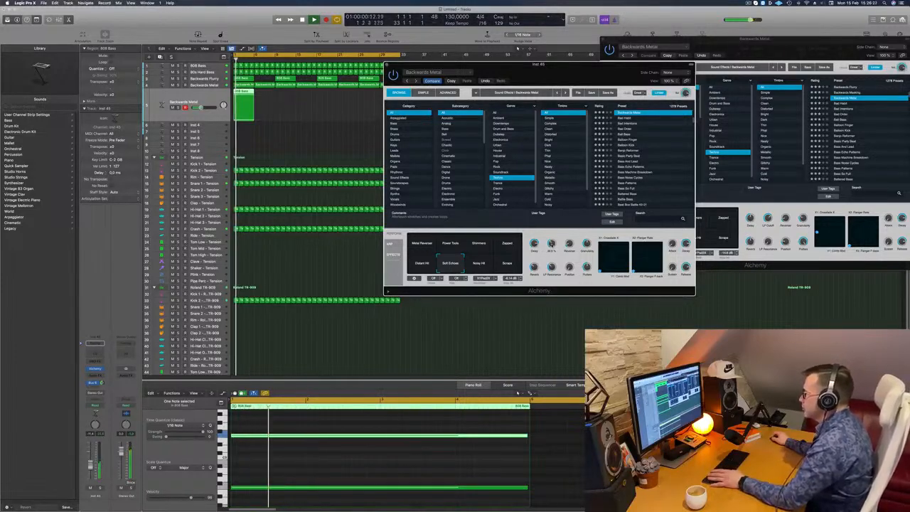
Step: Move the Alchemy window off the arrangement and fill the track with copies of its region up to bar 33
{"action": "left_click_drag", "start_coordinate": [548, 65], "coordinate": [603, 67]}
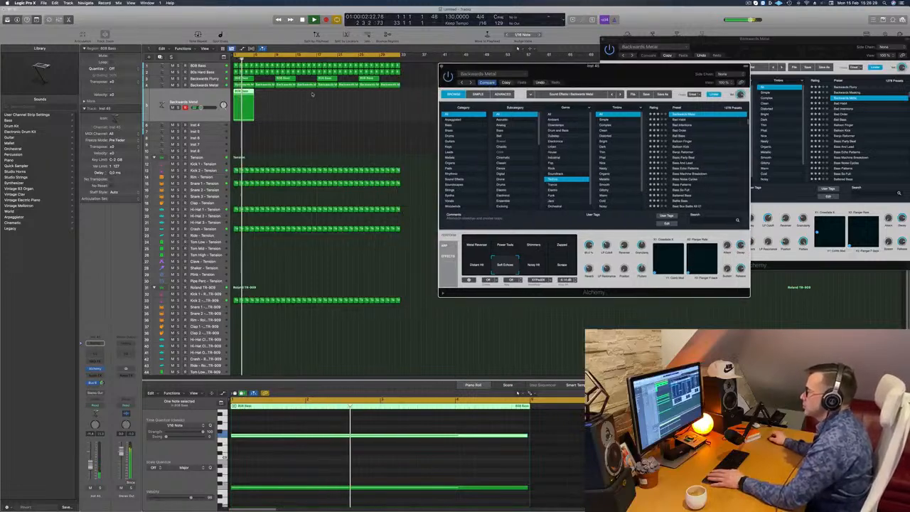
{"action": "left_click_drag", "start_coordinate": [244, 98], "coordinate": [330, 104]}
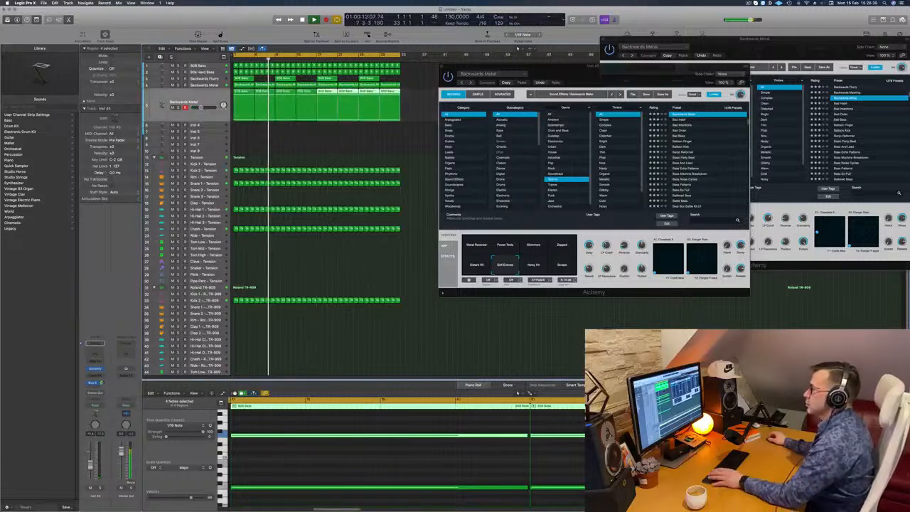
Step: Select the 808 Bass track and listen to the arrangement again from the beginning
{"action": "left_click", "coordinate": [212, 67]}
{"action": "key", "text": "Return"}
{"action": "key", "text": "space"}
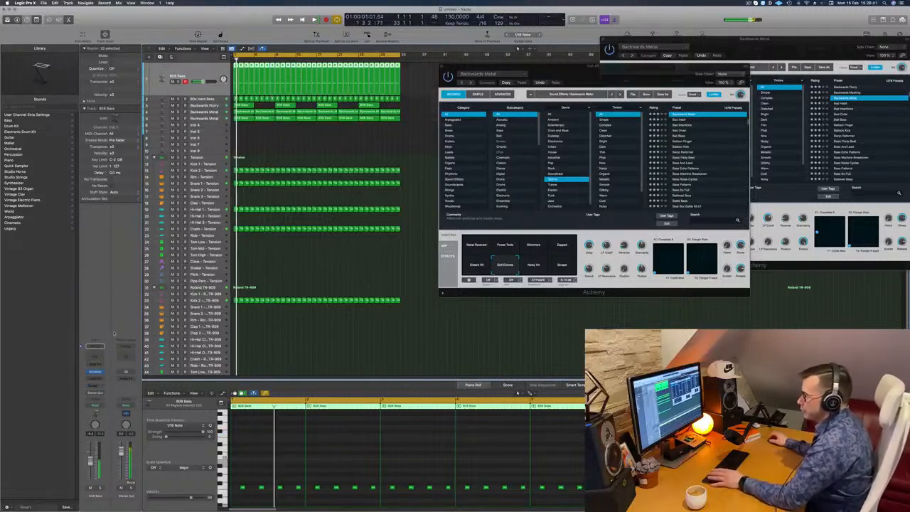
{"action": "key", "text": "space"}
{"action": "key", "text": "space"}
{"action": "key", "text": "space"}
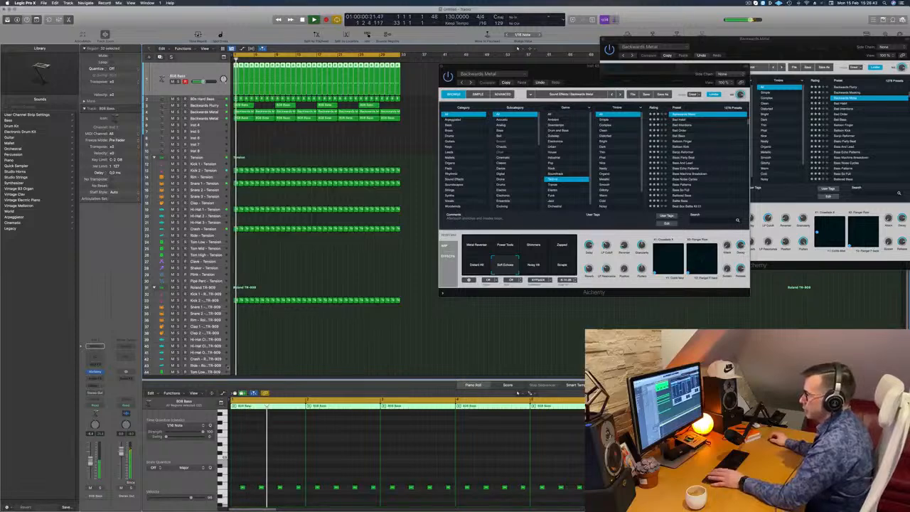
Step: Show the mixer, copy the side-chained Compressor onto the 808 Bass channel, check its settings, and close it
{"action": "key", "text": "x"}
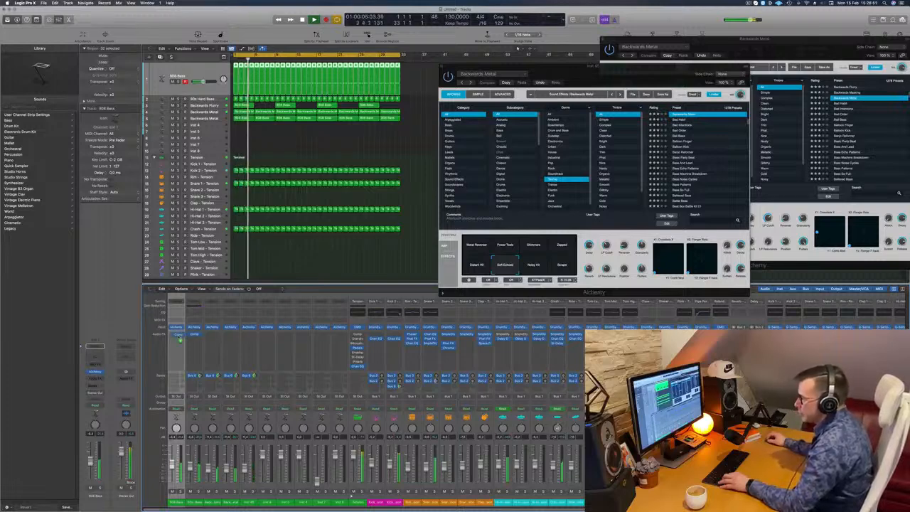
{"action": "left_click_drag", "start_coordinate": [177, 337], "coordinate": [177, 335]}
{"action": "left_click", "coordinate": [176, 334]}
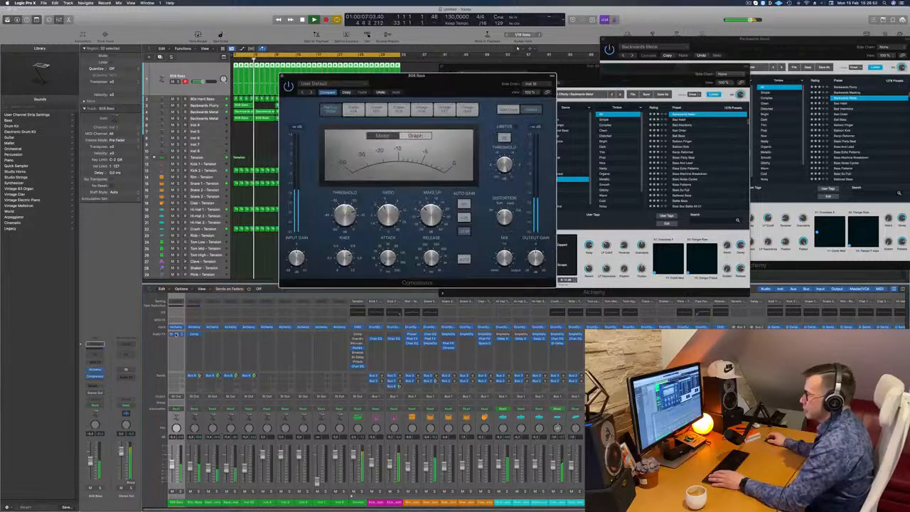
{"action": "left_click_drag", "start_coordinate": [456, 87], "coordinate": [439, 193]}
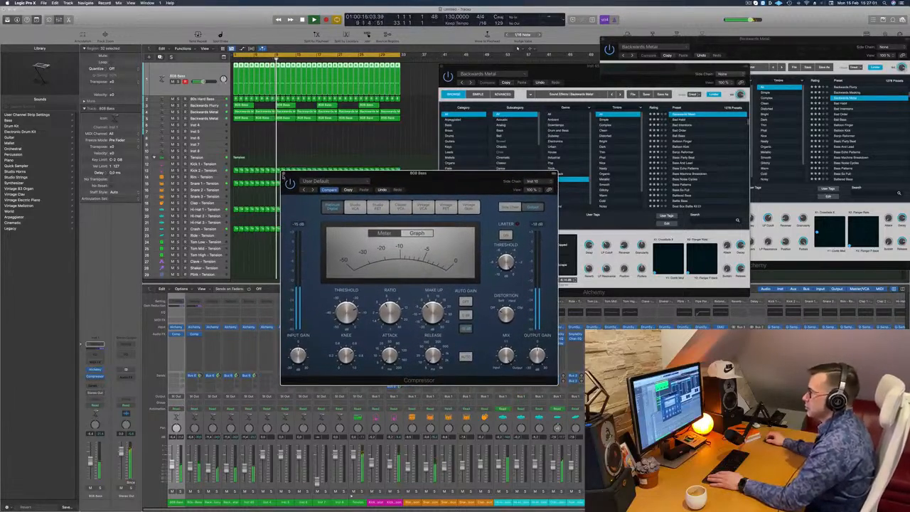
{"action": "left_click", "coordinate": [283, 173]}
Step: Duplicate the lower Backwards Metal track with its settings and copy its first region onto the new track
{"action": "left_click", "coordinate": [204, 118]}
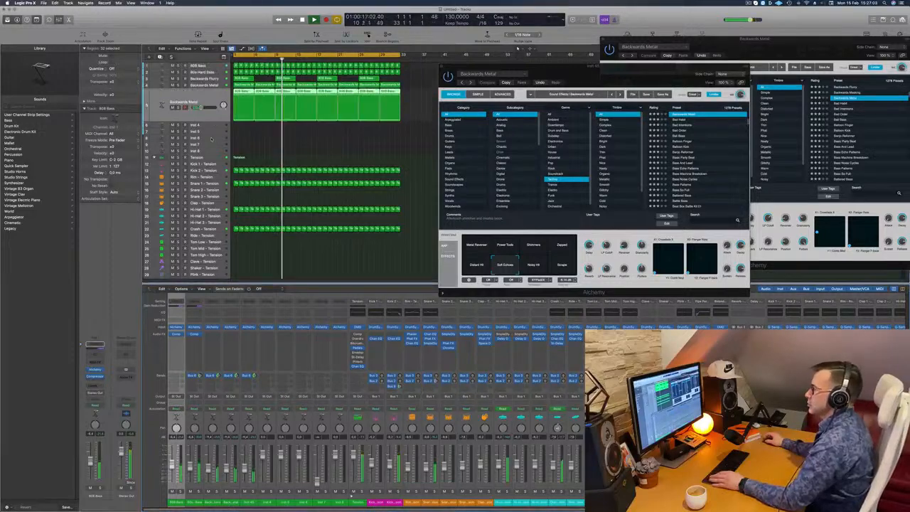
{"action": "key", "text": "Return"}
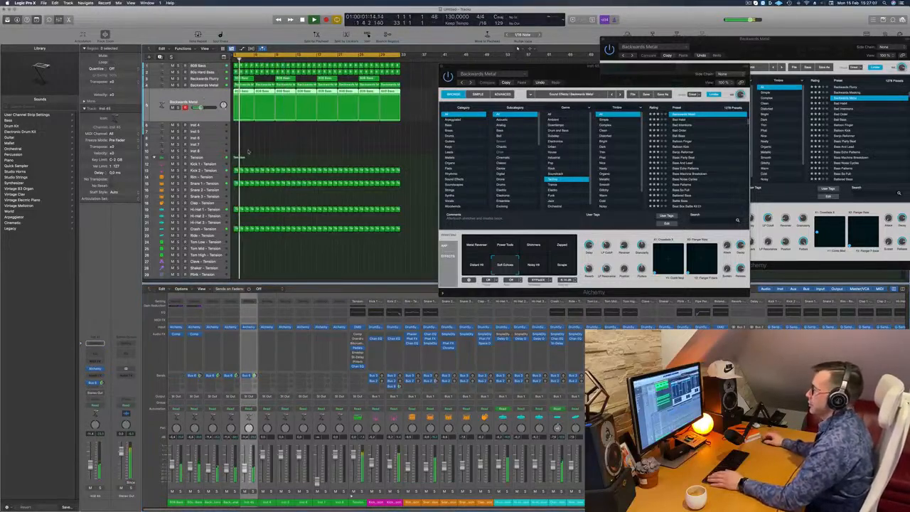
{"action": "key", "text": "super+d"}
{"action": "left_click_drag", "start_coordinate": [245, 92], "coordinate": [246, 106]}
{"action": "key", "text": "space"}
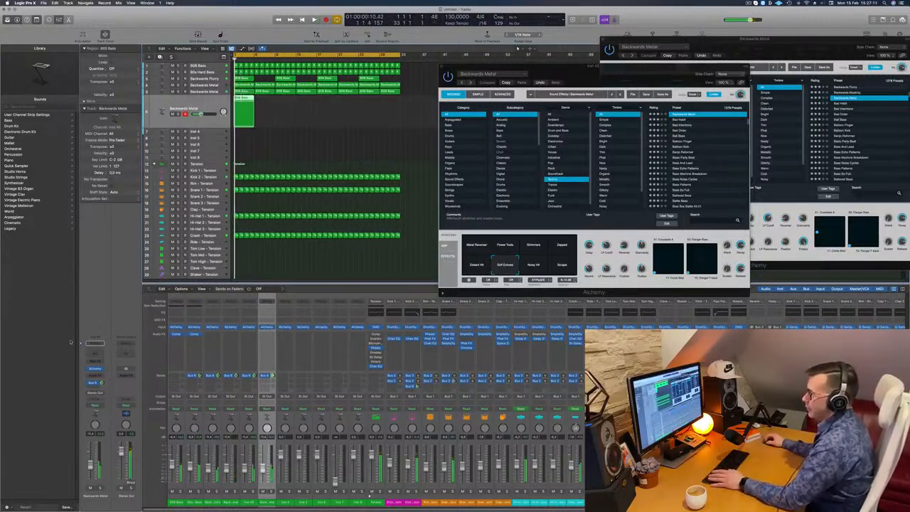
Step: Open the new track's Alchemy, search the presets for 303 and then acid, and load Classic Acid Patterns
{"action": "left_click", "coordinate": [95, 369]}
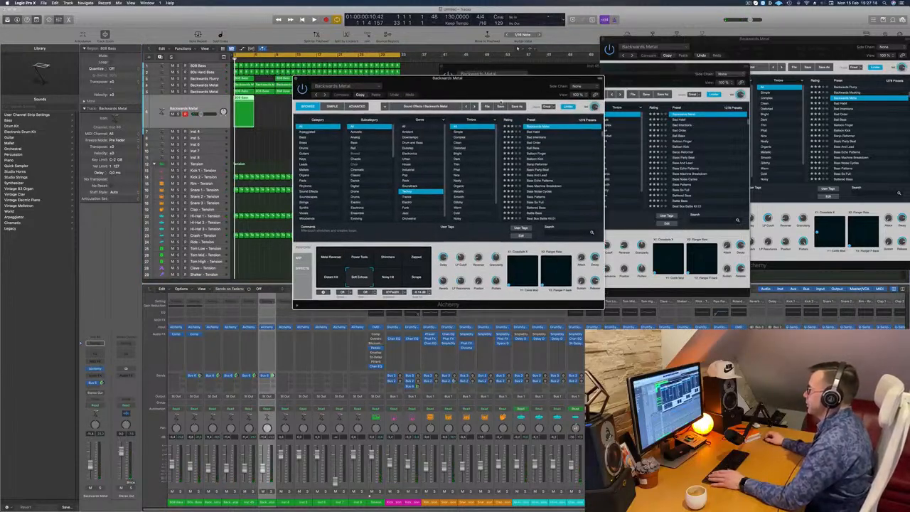
{"action": "left_click_drag", "start_coordinate": [504, 81], "coordinate": [466, 86]}
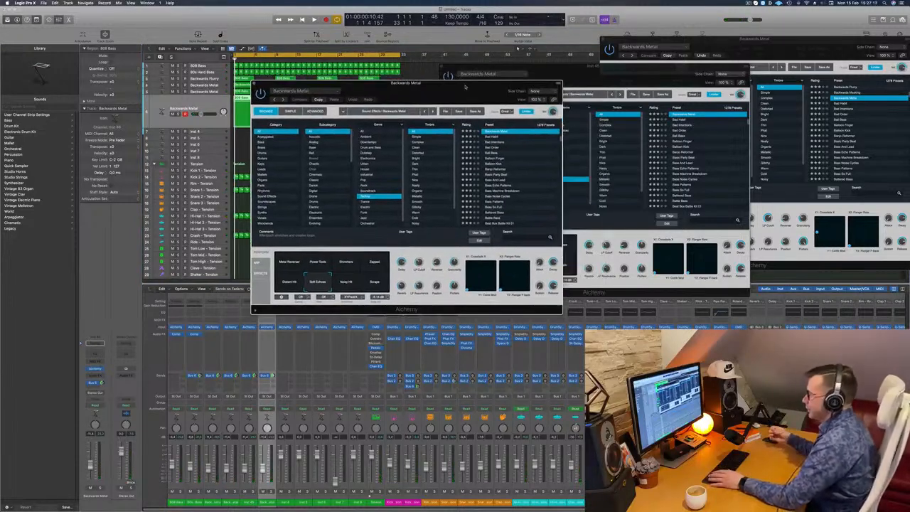
{"action": "left_click", "coordinate": [515, 237]}
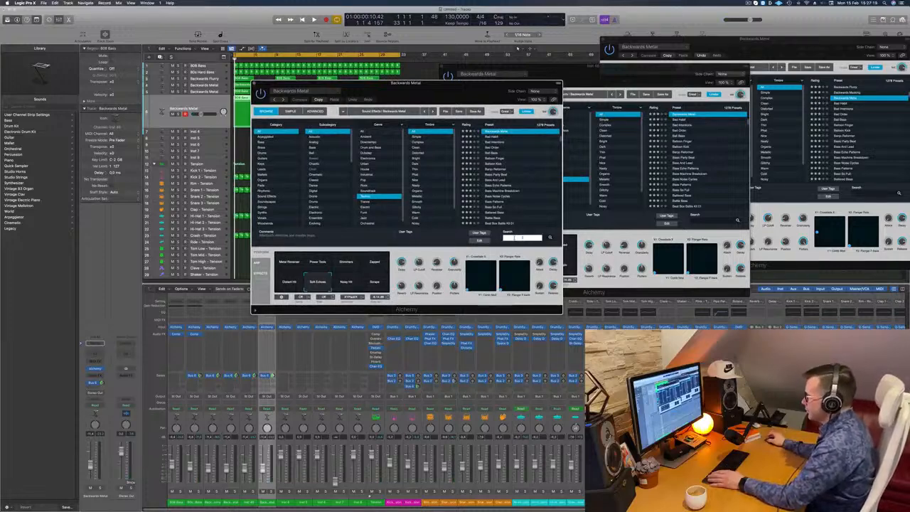
{"action": "type", "text": "303"}
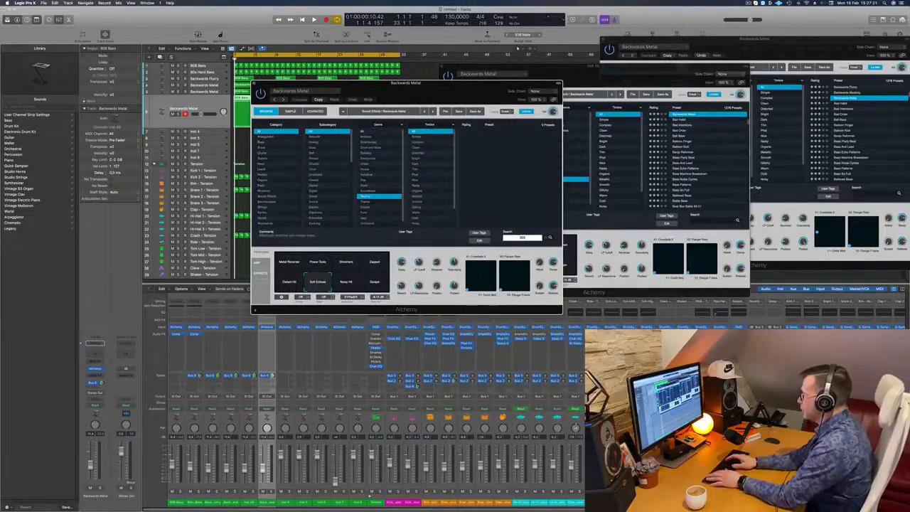
{"action": "key", "text": "BackSpace"}
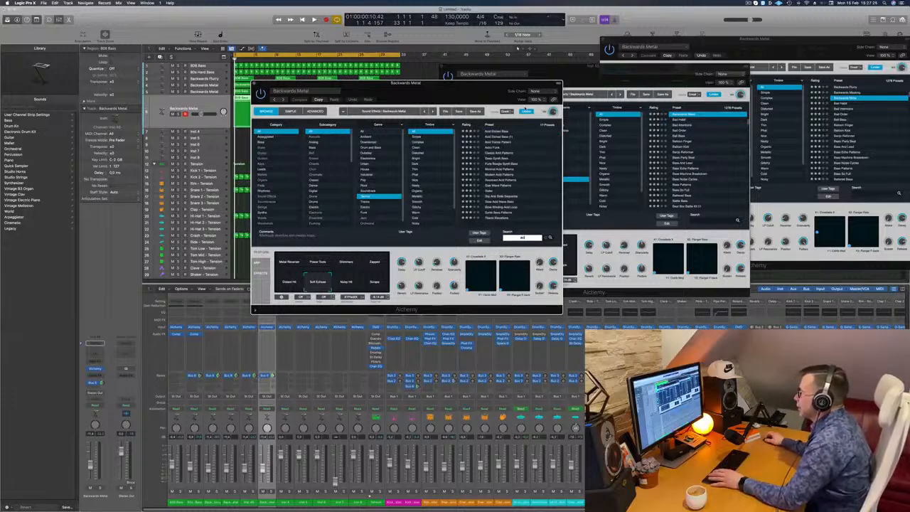
{"action": "left_click", "coordinate": [498, 153]}
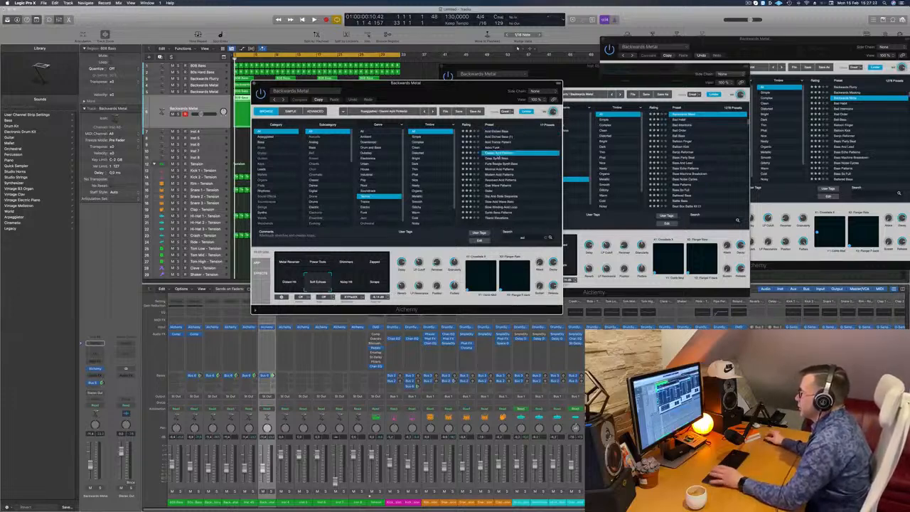
Step: Audition the Classic Acid Patterns sound in playback and move its Alchemy window clear of the track regions
{"action": "left_click_drag", "start_coordinate": [299, 83], "coordinate": [429, 85]}
{"action": "left_click", "coordinate": [207, 102]}
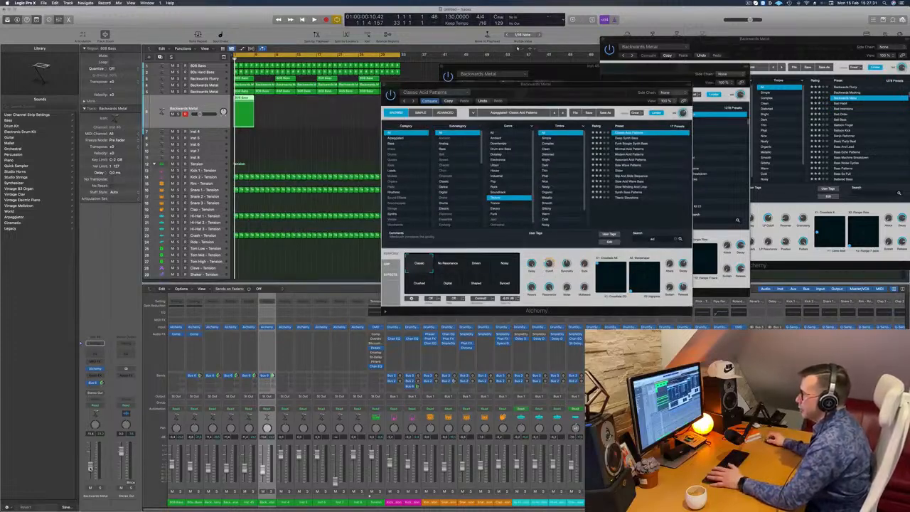
{"action": "key", "text": "space"}
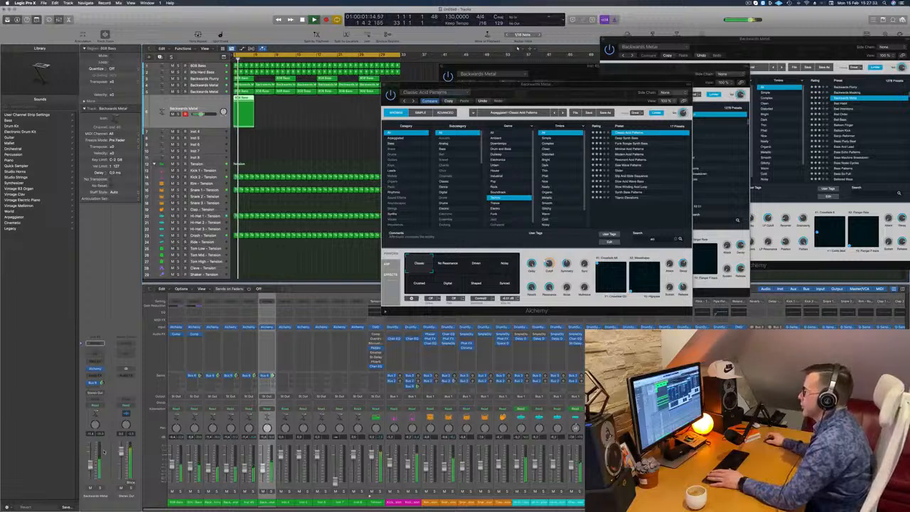
{"action": "left_click_drag", "start_coordinate": [510, 84], "coordinate": [325, 147]}
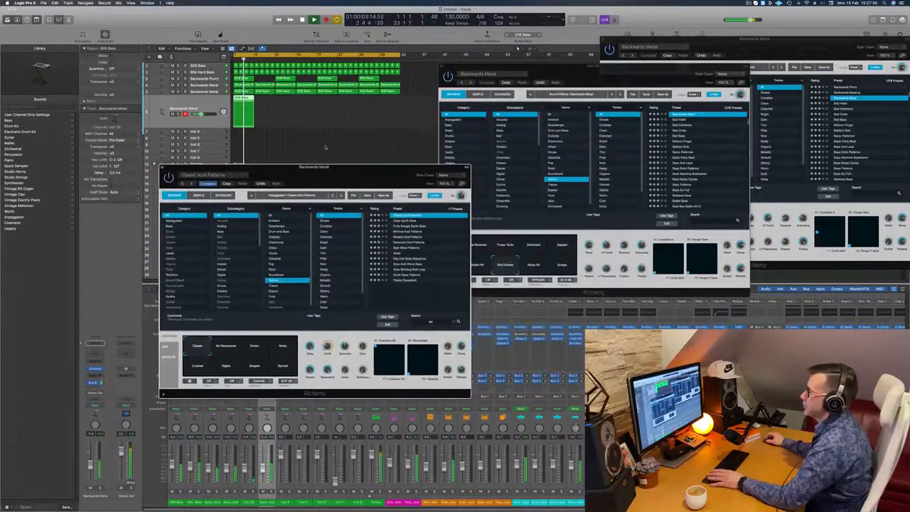
Step: Fill the acid track with copies of its first region up to the end of the loop and start playback
{"action": "left_click_drag", "start_coordinate": [240, 100], "coordinate": [321, 104]}
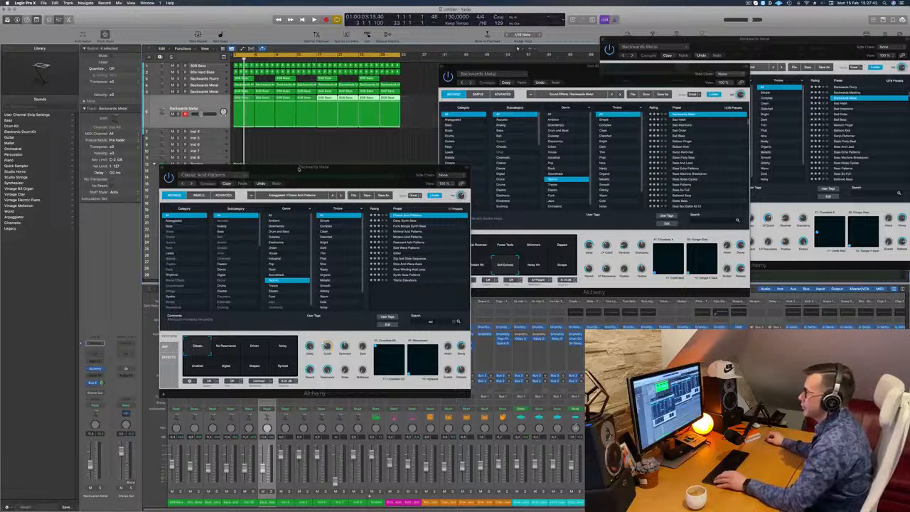
{"action": "left_click_drag", "start_coordinate": [274, 168], "coordinate": [605, 167]}
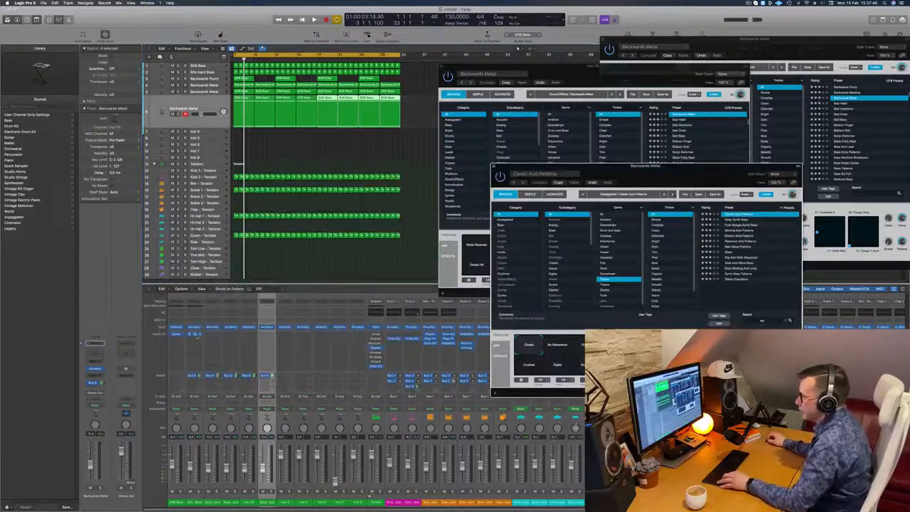
{"action": "key", "text": "space"}
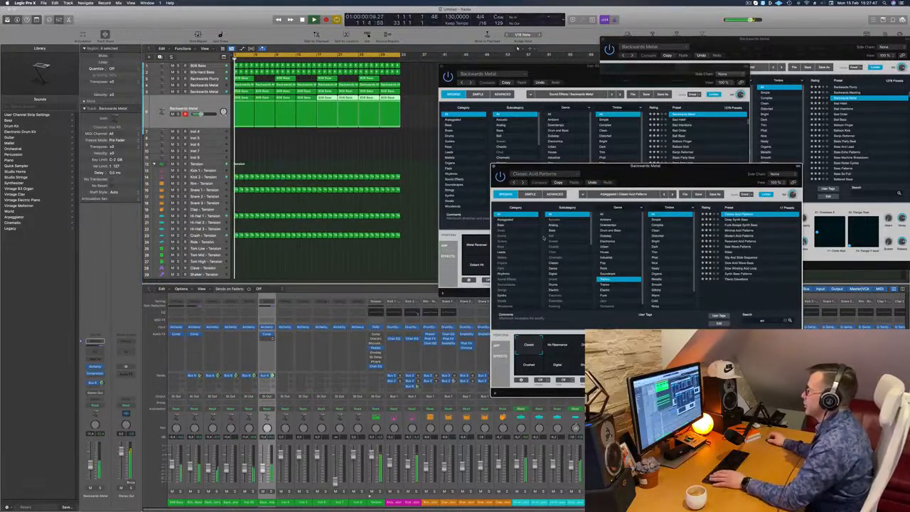
{"action": "left_click_drag", "start_coordinate": [720, 166], "coordinate": [479, 165]}
{"action": "key", "text": "space"}
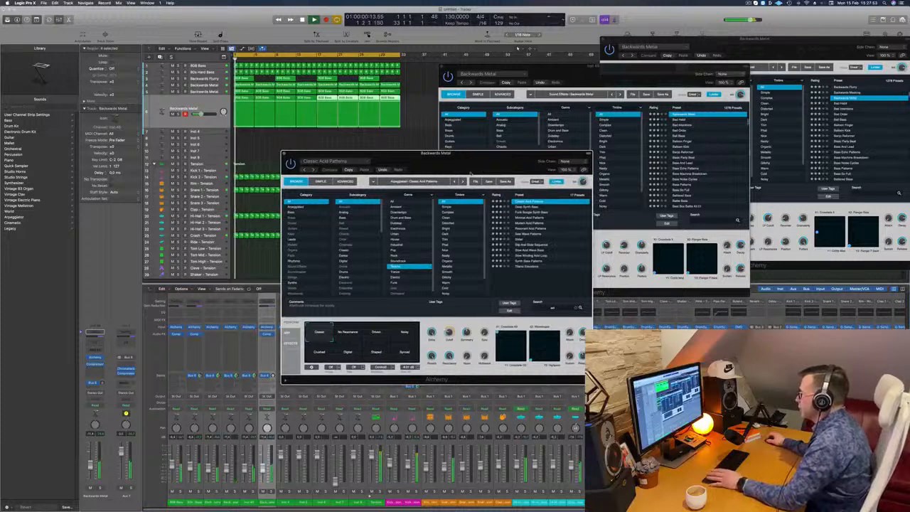
Step: Audition the presets Slow Acid Wave Bass, Slow Winding Acid Loop, Synth Bass Patterns and Titanic Elevations during playback
{"action": "left_click", "coordinate": [532, 250]}
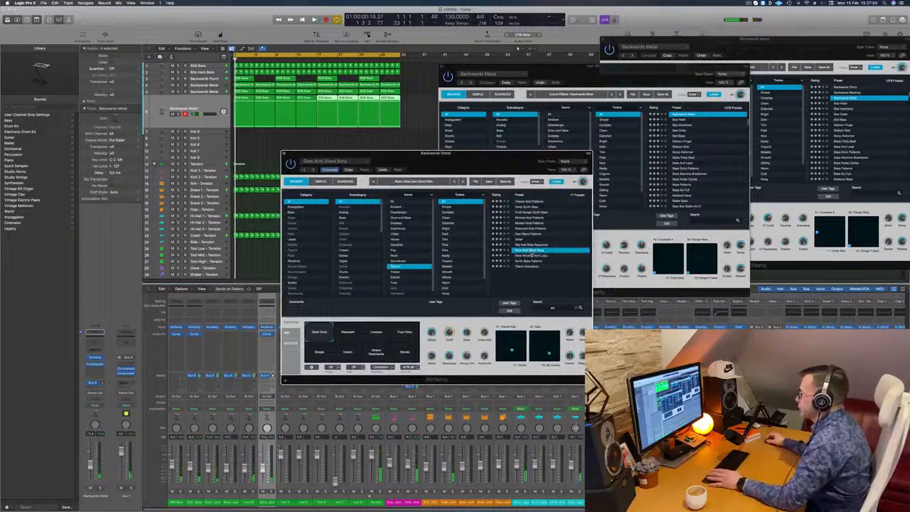
{"action": "key", "text": "space"}
{"action": "left_click", "coordinate": [533, 256]}
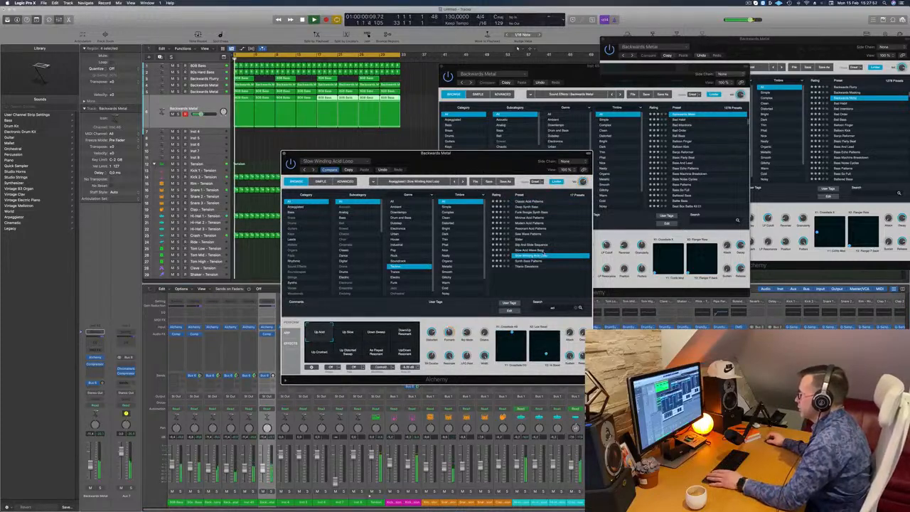
{"action": "left_click", "coordinate": [550, 261]}
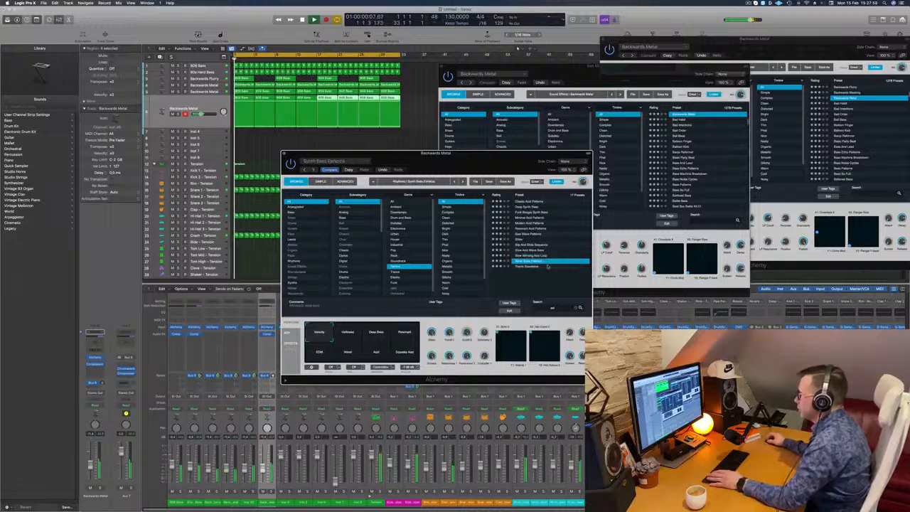
{"action": "left_click", "coordinate": [528, 266]}
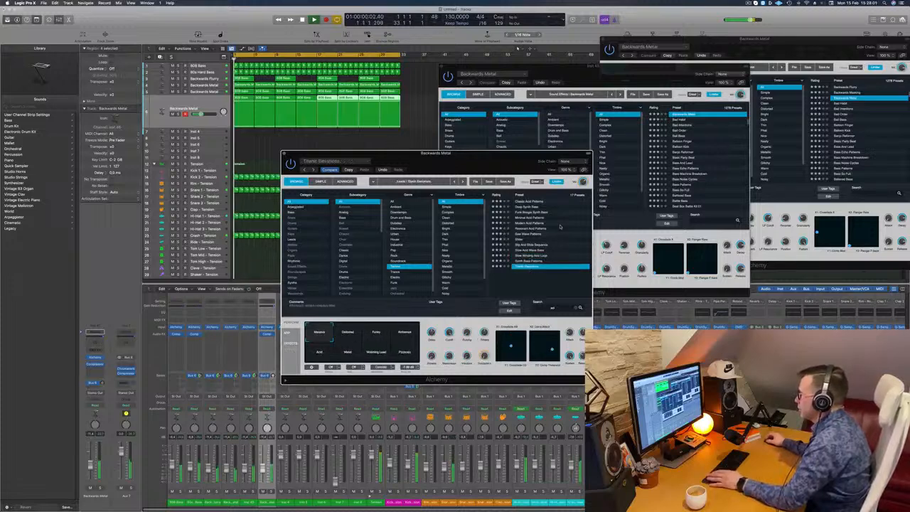
Step: Compare Classic Acid Patterns with Deep Synth Bass, Funk Boogie Synth Bass, Minimal Acid Patterns and Modern Acid Patterns
{"action": "left_click", "coordinate": [530, 202]}
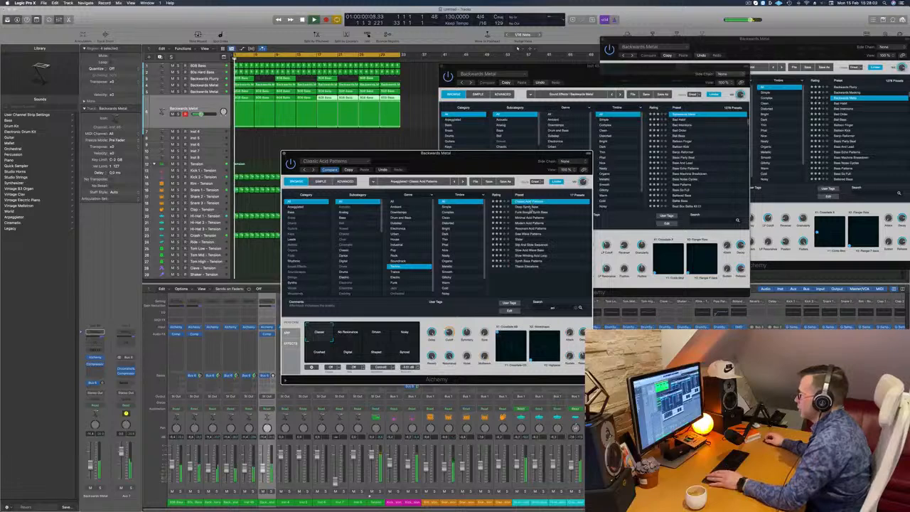
{"action": "left_click", "coordinate": [533, 208]}
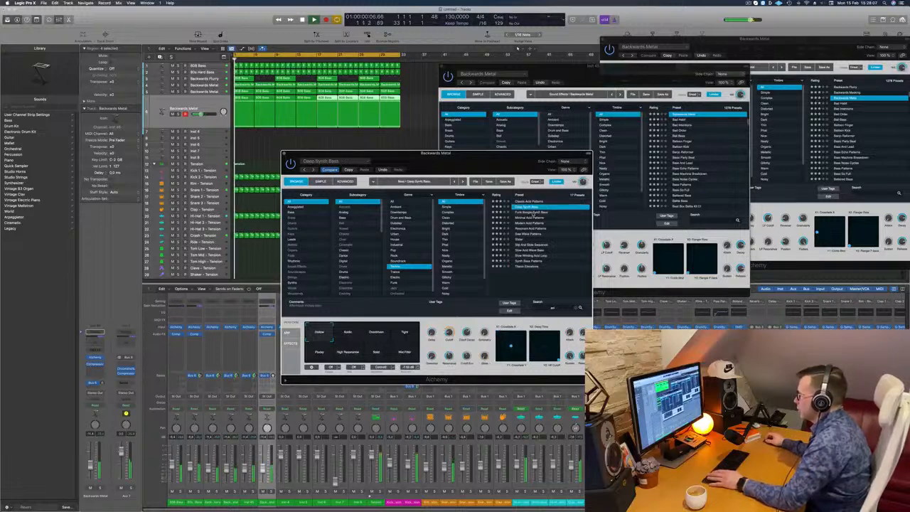
{"action": "left_click", "coordinate": [533, 214]}
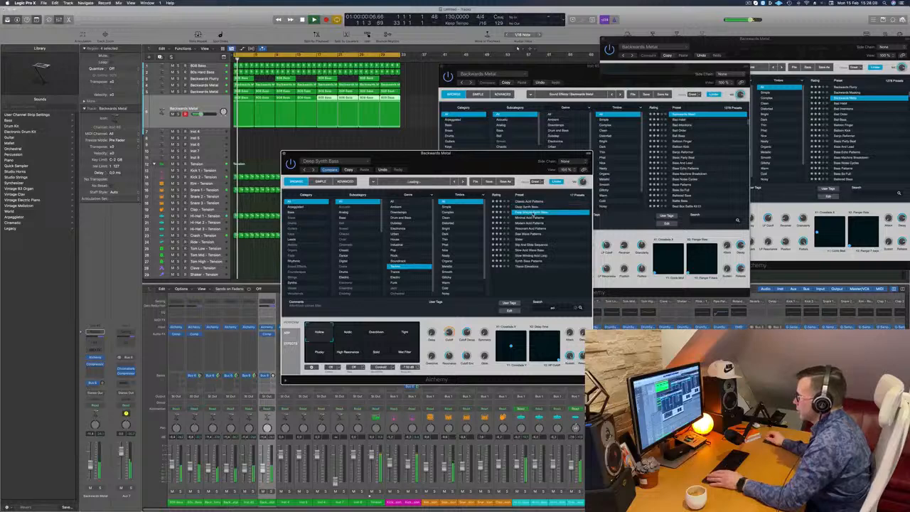
{"action": "left_click", "coordinate": [531, 218]}
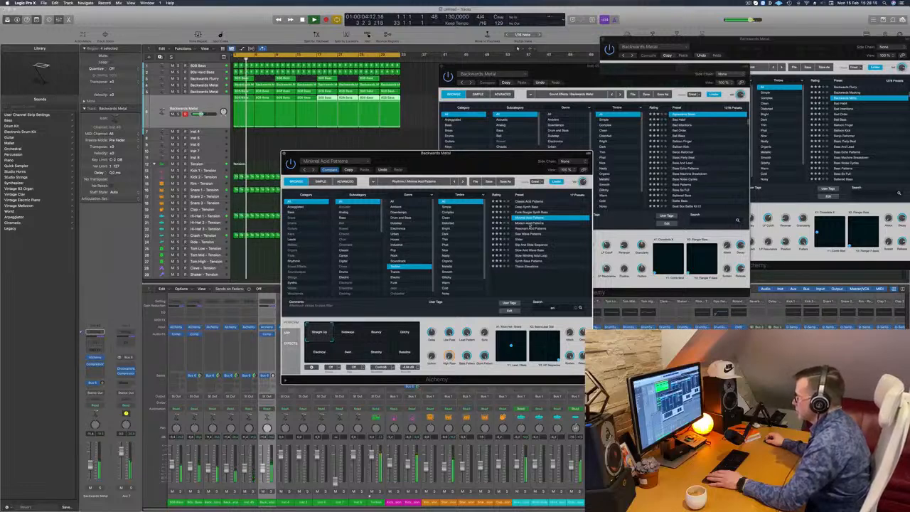
{"action": "left_click", "coordinate": [530, 224]}
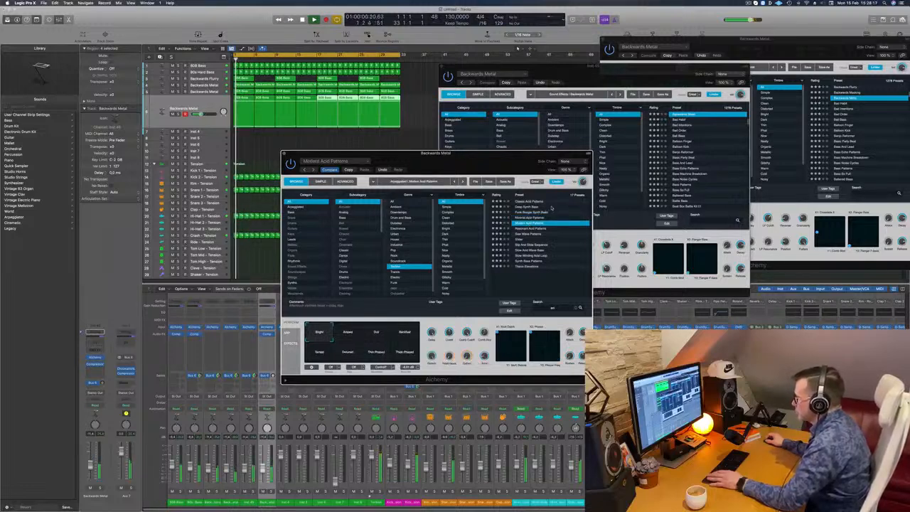
Step: Audition several performance variations of Modern Acid Patterns, including Tamed, Detuned and Thick Phased
{"action": "left_click", "coordinate": [407, 333]}
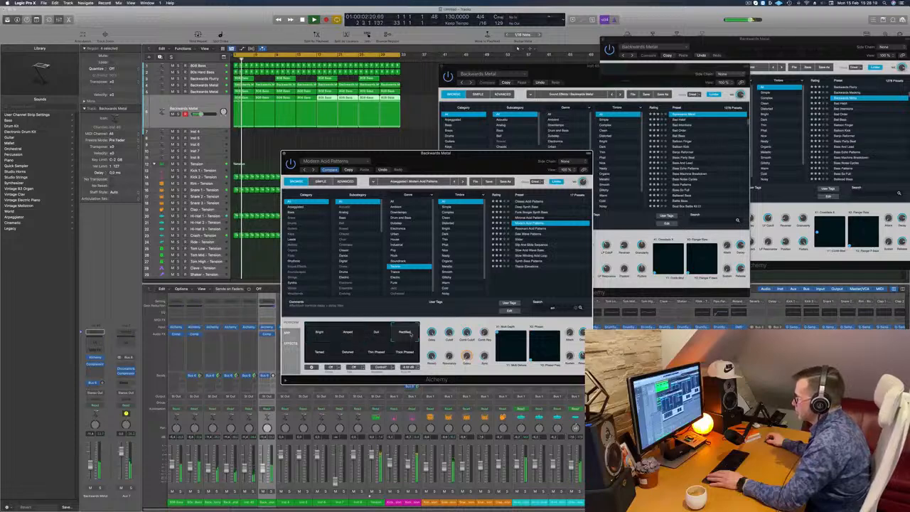
{"action": "left_click", "coordinate": [311, 352]}
{"action": "left_click", "coordinate": [348, 351]}
{"action": "left_click", "coordinate": [412, 354]}
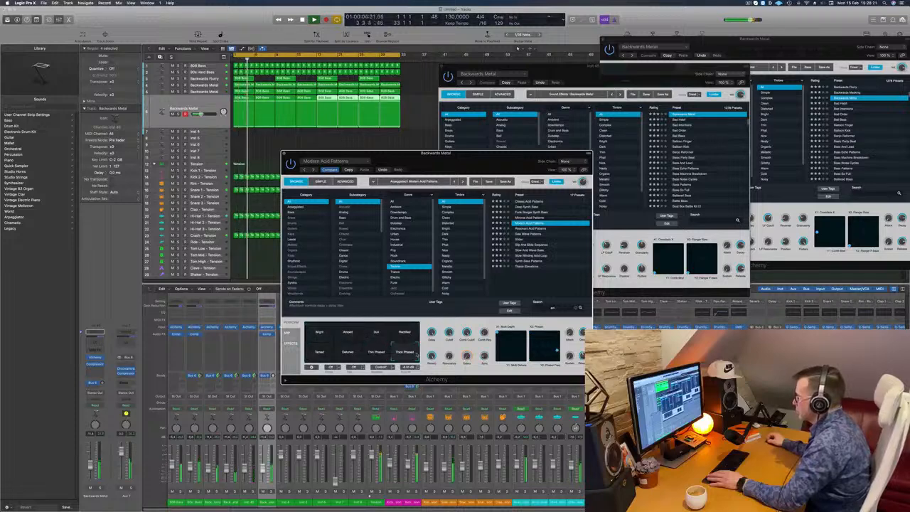
Step: Audition the presets Resonant Acid Patterns, Saw Wave Patterns, Slider and Slip And Slide Sequence
{"action": "left_click", "coordinate": [529, 229]}
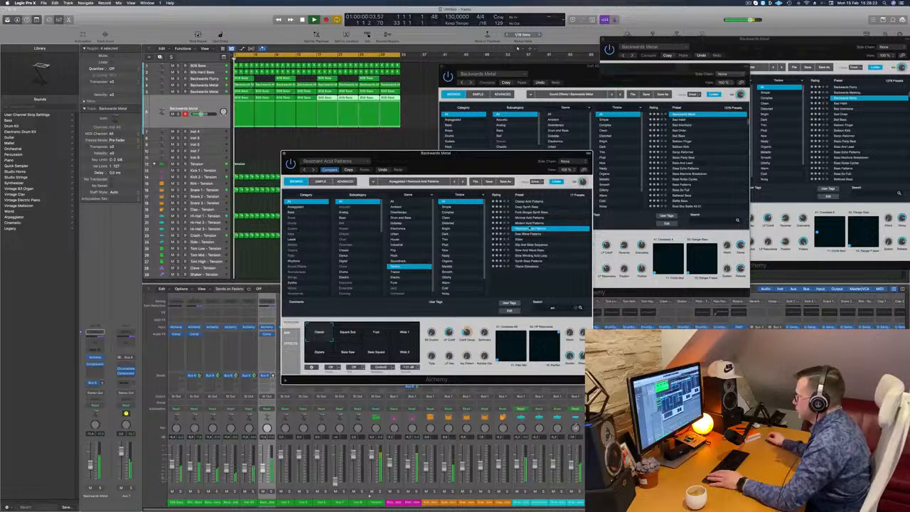
{"action": "left_click", "coordinate": [529, 233]}
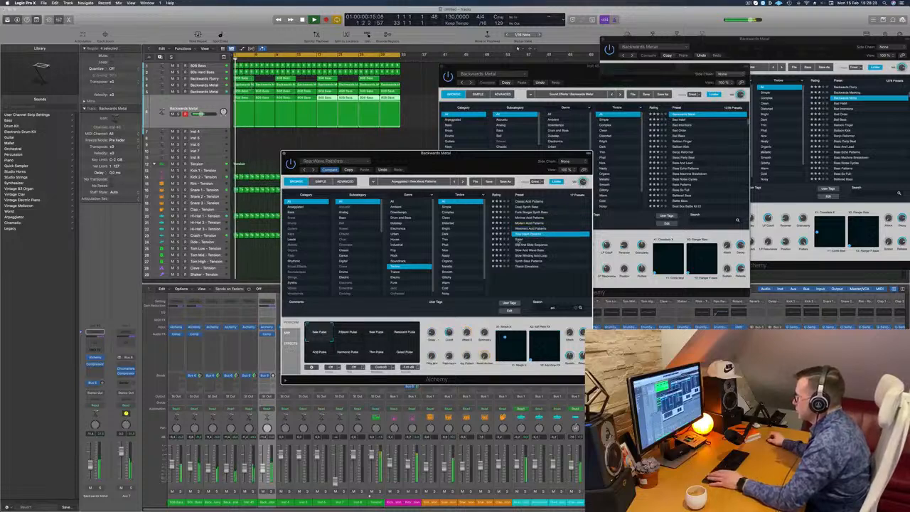
{"action": "left_click", "coordinate": [526, 239]}
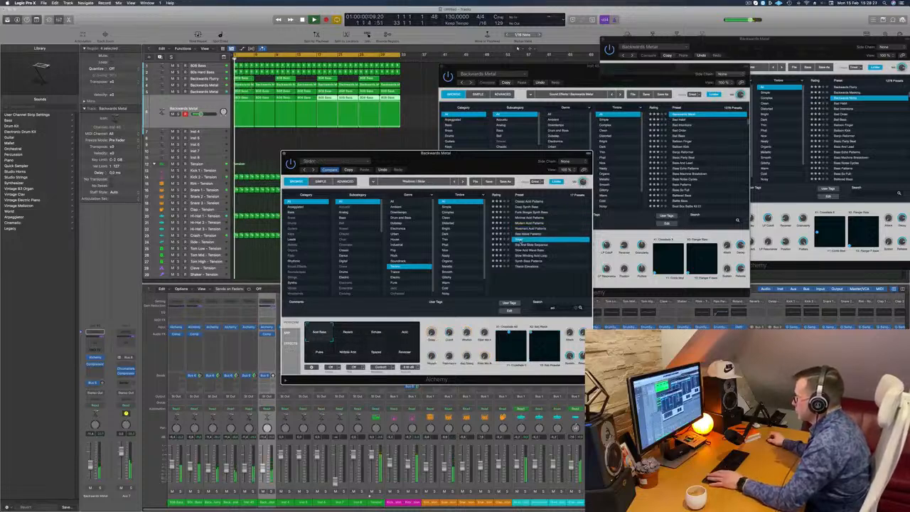
{"action": "left_click", "coordinate": [525, 245]}
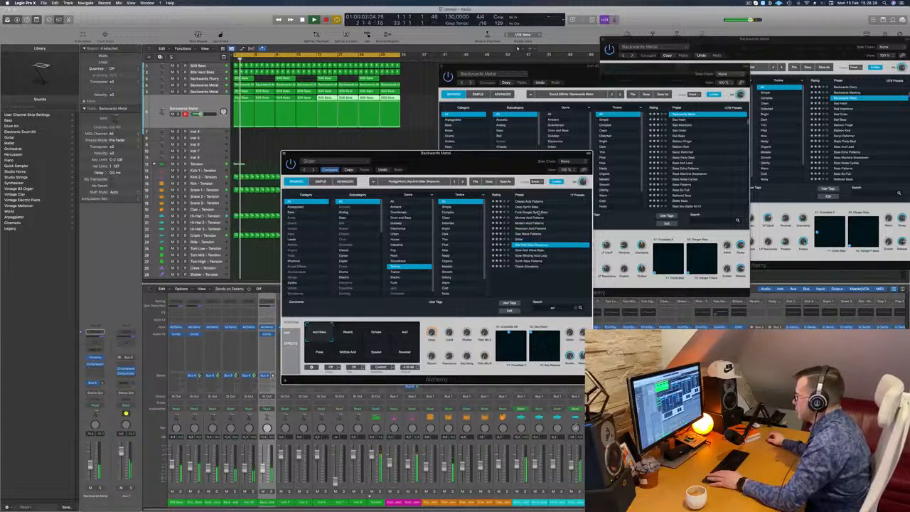
Step: Reload Classic Acid Patterns, restart playback, and move the Alchemy window clear of the track regions
{"action": "left_click", "coordinate": [529, 202]}
{"action": "key", "text": "space"}
{"action": "key", "text": "space"}
{"action": "left_click_drag", "start_coordinate": [471, 162], "coordinate": [571, 98]}
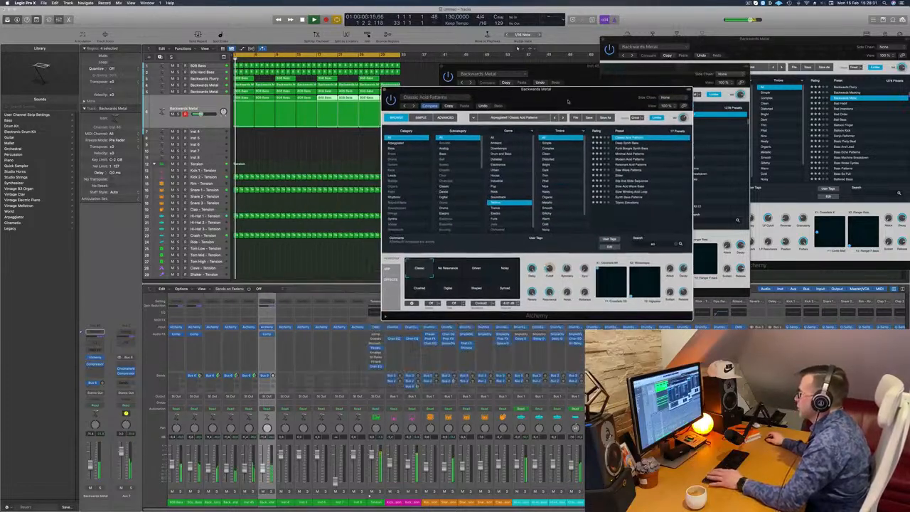
Step: Audition the Driven, Synced and Crushed variations of Classic Acid Patterns and shift the Alchemy window off the regions
{"action": "left_click", "coordinate": [477, 270]}
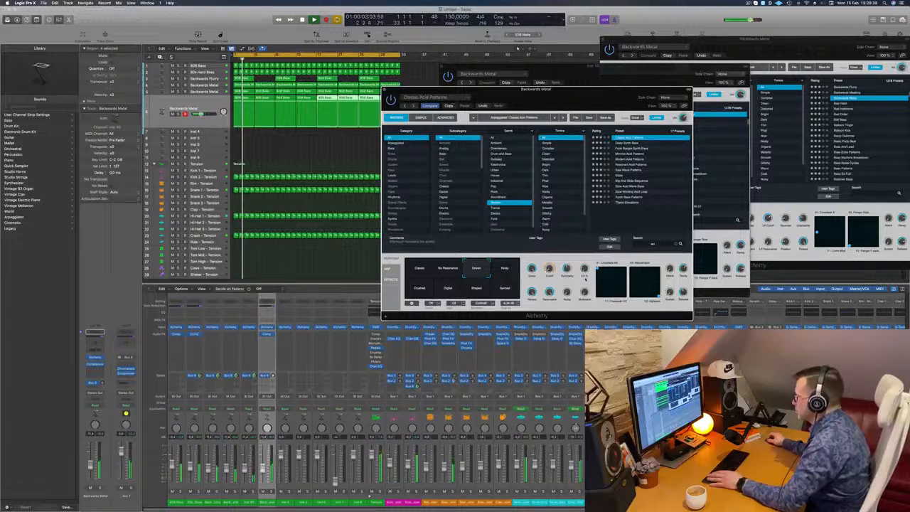
{"action": "key", "text": "space"}
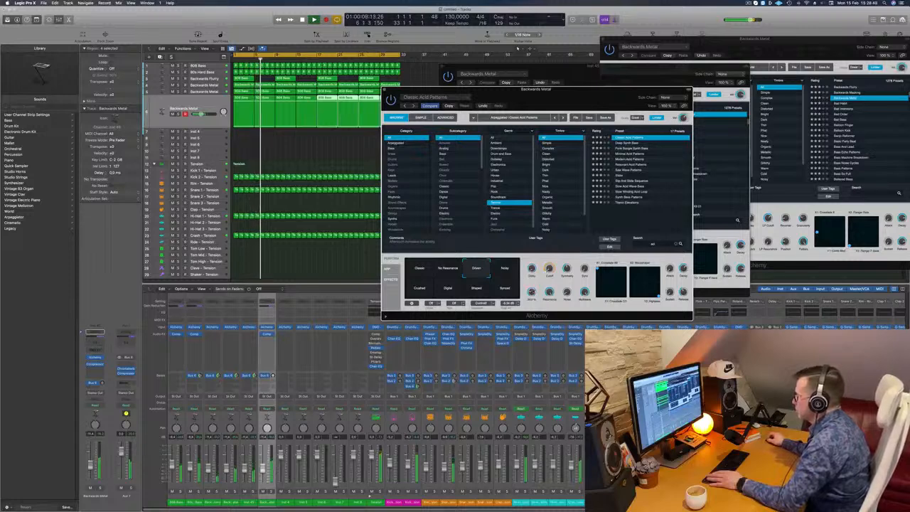
{"action": "left_click", "coordinate": [502, 292]}
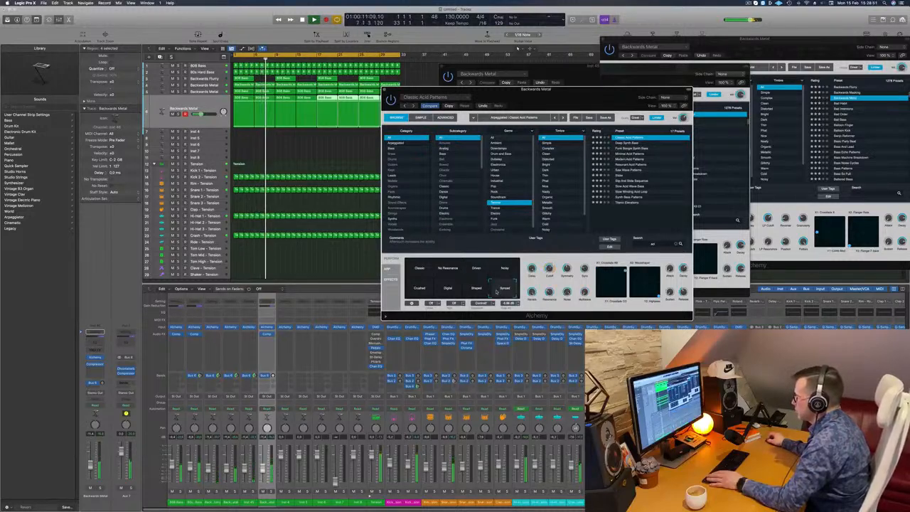
{"action": "left_click", "coordinate": [419, 290]}
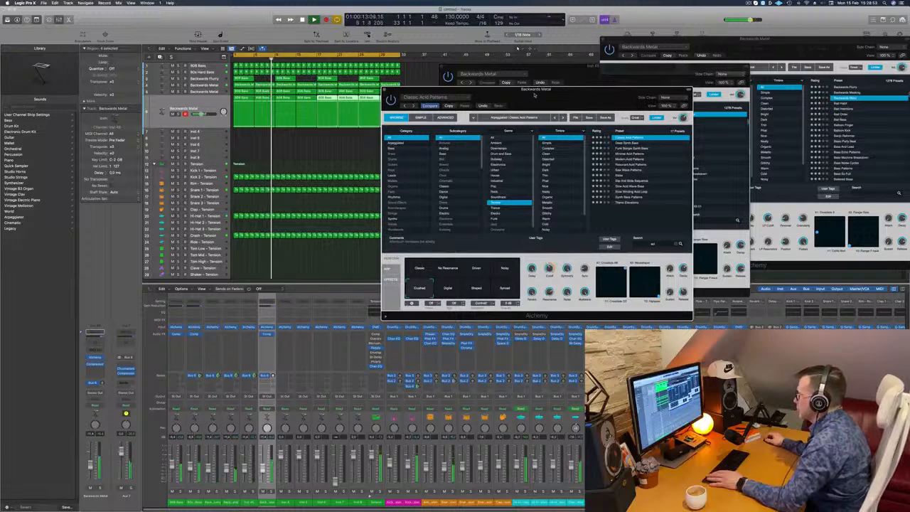
{"action": "left_click_drag", "start_coordinate": [534, 94], "coordinate": [576, 95]}
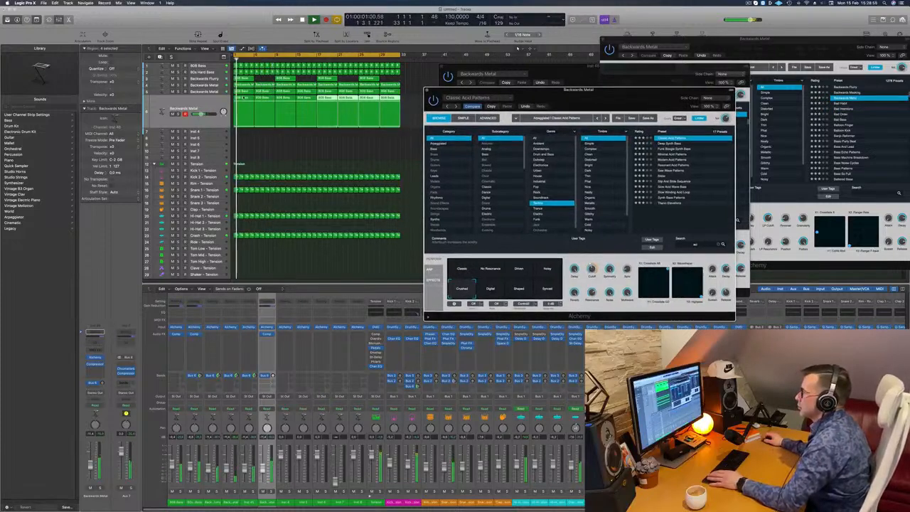
Step: Open the acid track's first region in the Piano Roll and transpose all its notes down an octave
{"action": "double_click", "coordinate": [247, 98]}
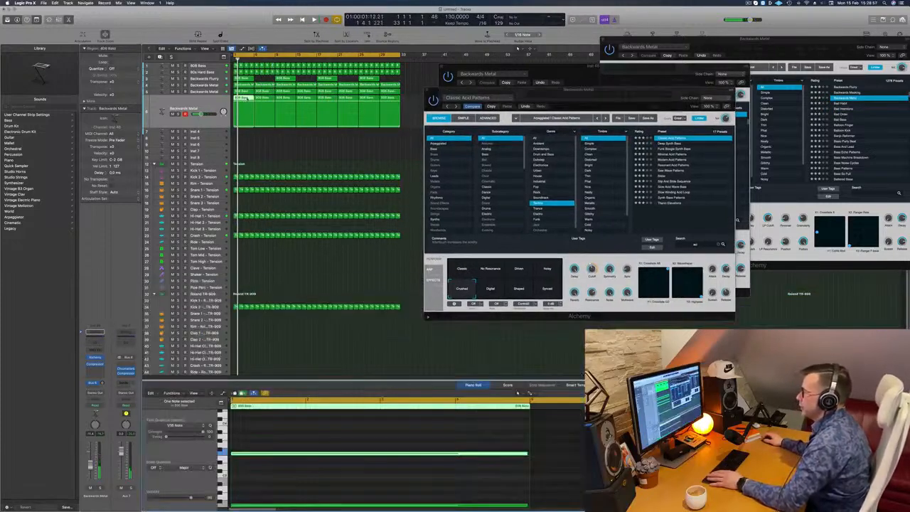
{"action": "left_click", "coordinate": [356, 424]}
{"action": "key", "text": "super+a"}
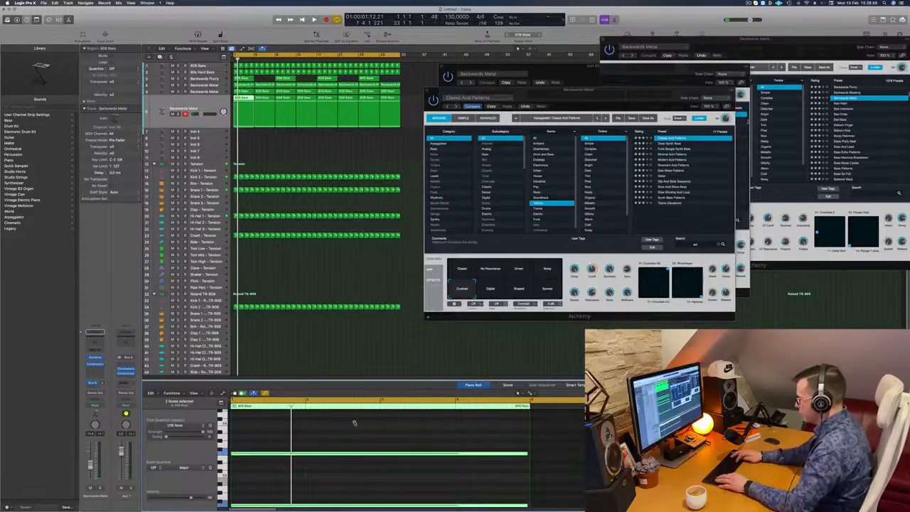
{"action": "key", "text": "alt+shift+Down"}
Step: Delete all the copied regions on the acid track, keeping and selecting only the first one
{"action": "key", "text": "space"}
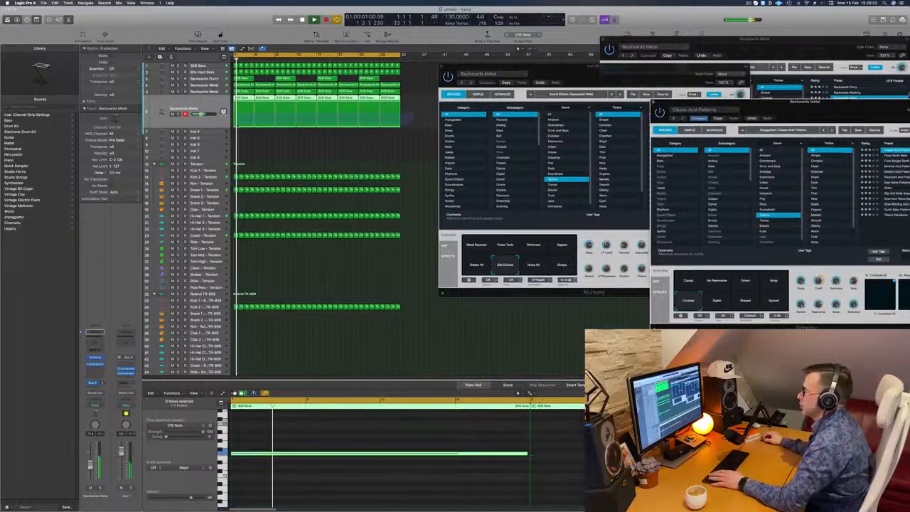
{"action": "key", "text": "Delete"}
{"action": "left_click", "coordinate": [246, 114]}
{"action": "key", "text": "space"}
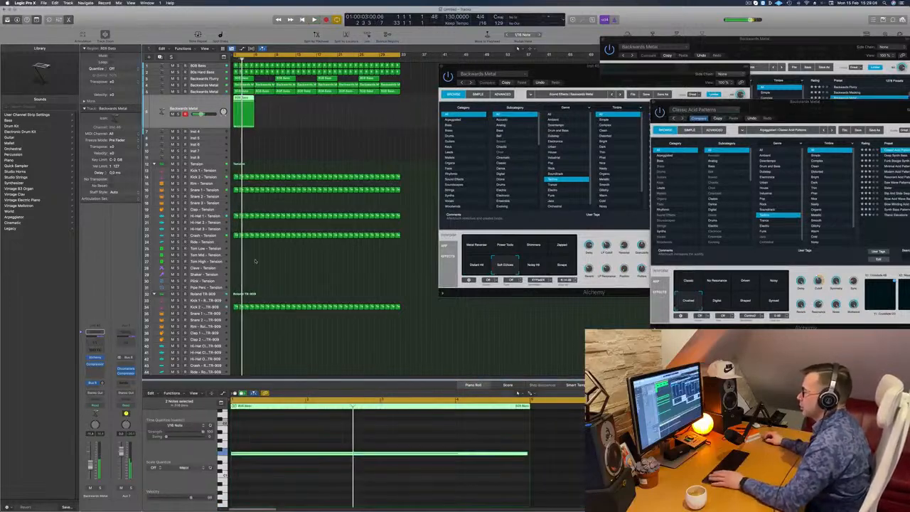
Step: Delete the upper long note from the acid track's remaining region and play the result
{"action": "key", "text": "space"}
{"action": "scroll", "coordinate": [320, 429], "scroll_direction": "up", "scroll_amount": 4}
{"action": "left_click", "coordinate": [320, 429]}
{"action": "scroll", "coordinate": [323, 447], "scroll_direction": "down", "scroll_amount": 3}
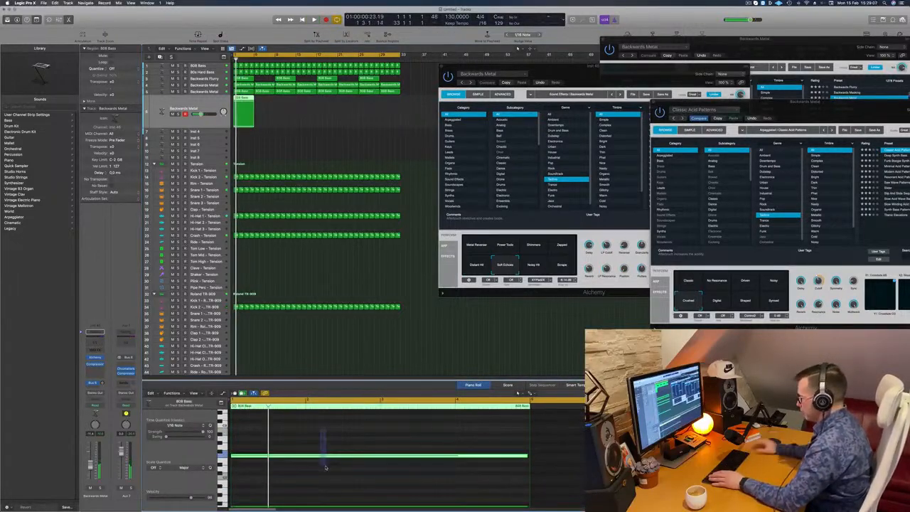
{"action": "key", "text": "Delete"}
{"action": "key", "text": "space"}
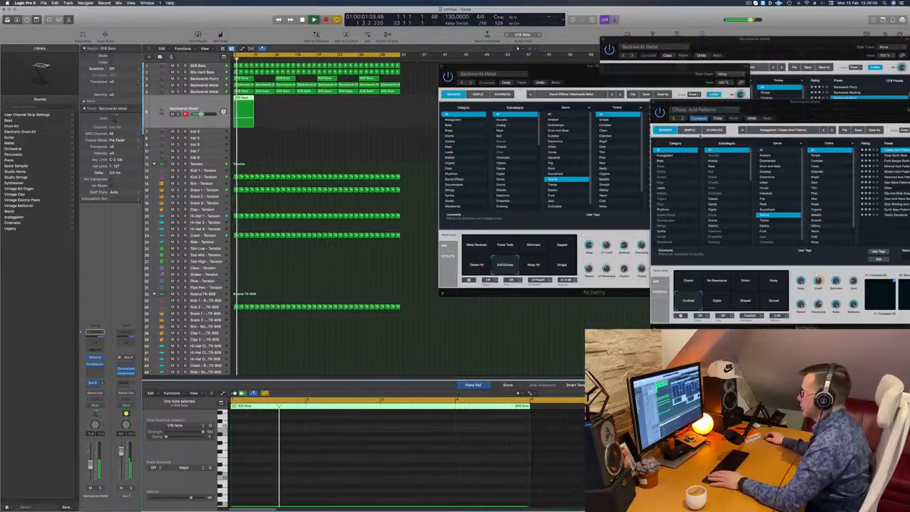
Step: Try the Digital variation of Classic Acid Patterns, switch the sound to Synced, and reposition the Alchemy window
{"action": "left_click_drag", "start_coordinate": [718, 117], "coordinate": [443, 126]}
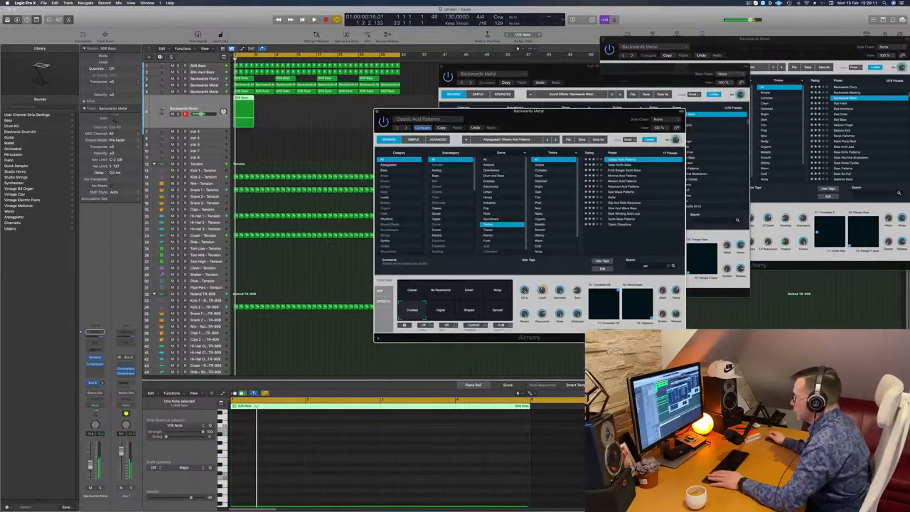
{"action": "left_click", "coordinate": [441, 312]}
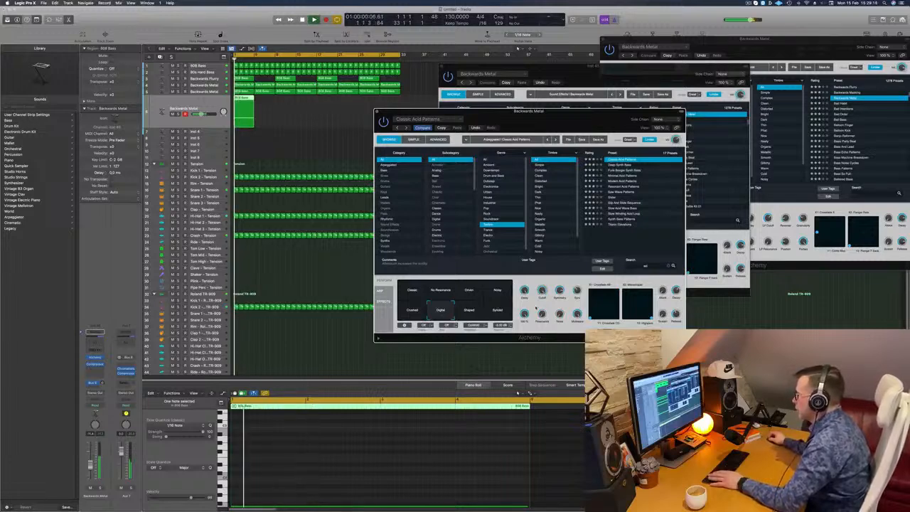
{"action": "left_click", "coordinate": [498, 311]}
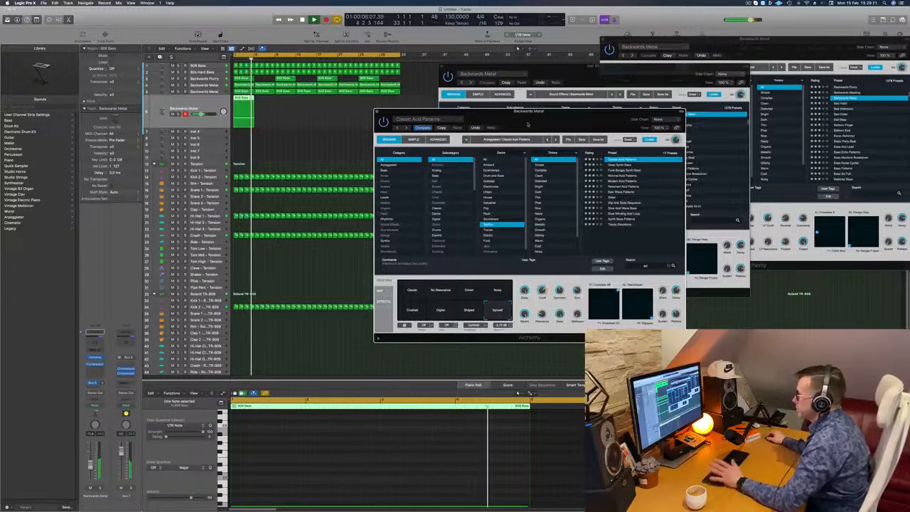
{"action": "left_click_drag", "start_coordinate": [544, 119], "coordinate": [573, 114]}
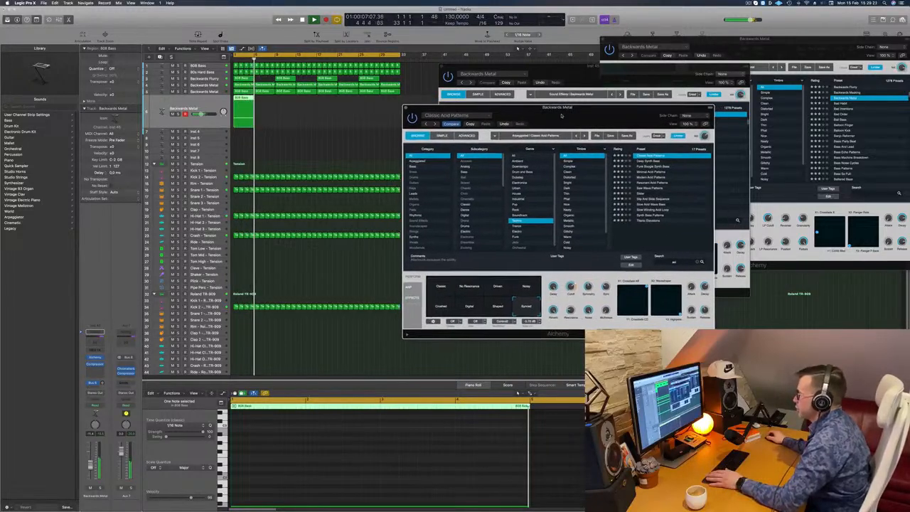
Step: Show the acid sound's arpeggiator and copy the acid region repeatedly along its track until the 32-bar cycle is filled
{"action": "left_click", "coordinate": [409, 287]}
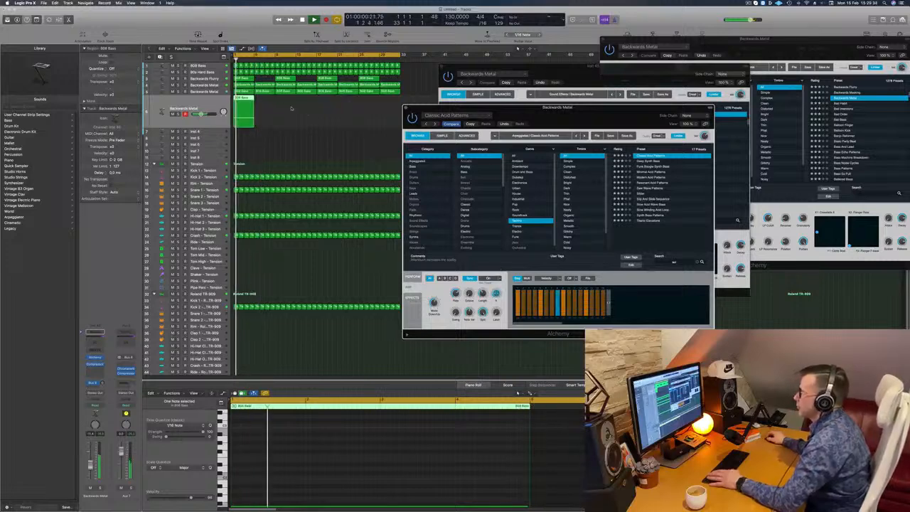
{"action": "left_click_drag", "start_coordinate": [245, 98], "coordinate": [336, 105]}
{"action": "key", "text": "space"}
{"action": "key", "text": "Return"}
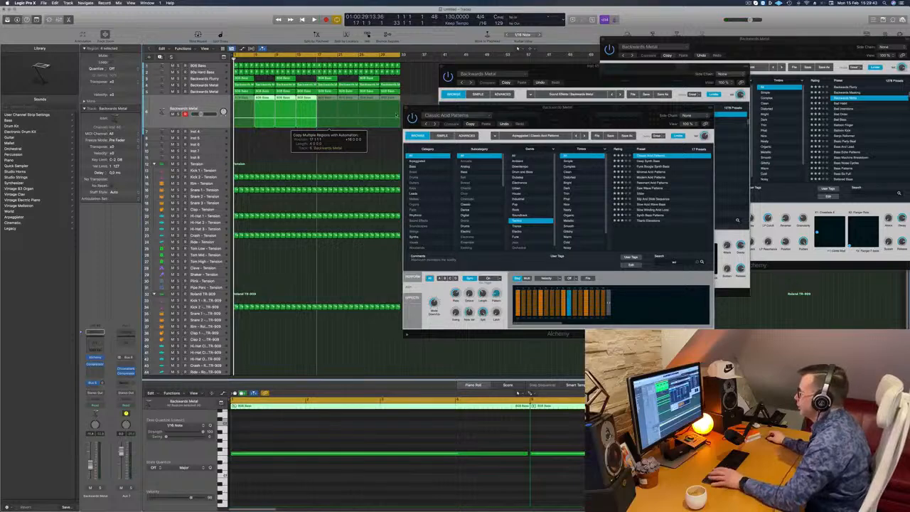
{"action": "left_click_drag", "start_coordinate": [469, 115], "coordinate": [550, 116]}
{"action": "key", "text": "space"}
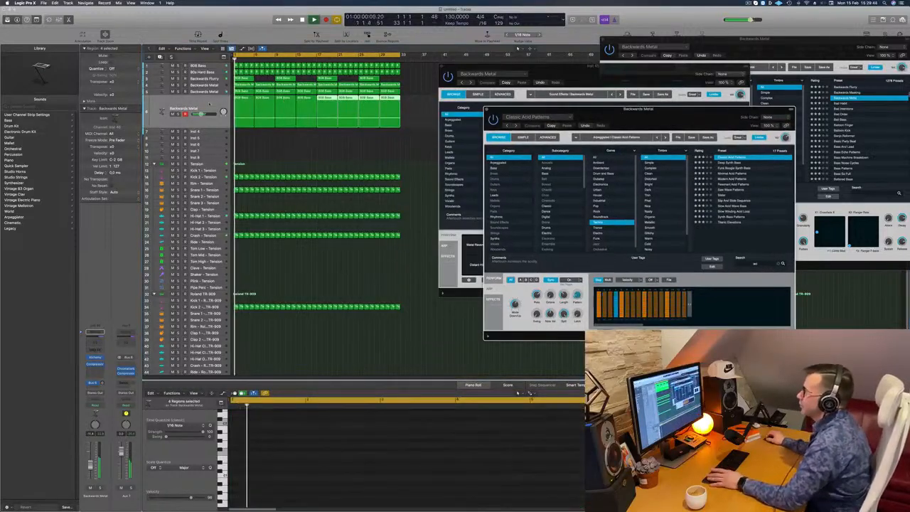
Step: Select all regions on the acid track and adjust the arpeggiator's Octave setting in Alchemy during playback
{"action": "left_click", "coordinate": [188, 100]}
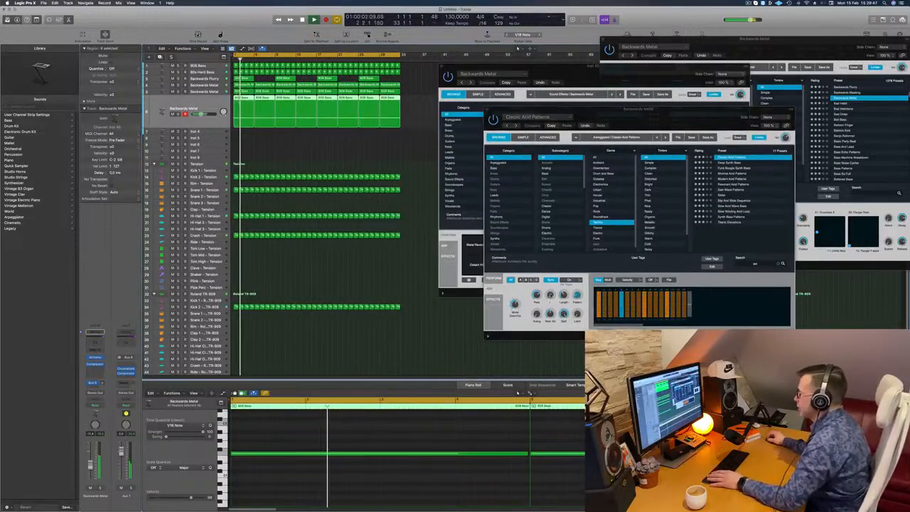
{"action": "left_click_drag", "start_coordinate": [550, 295], "coordinate": [551, 286]}
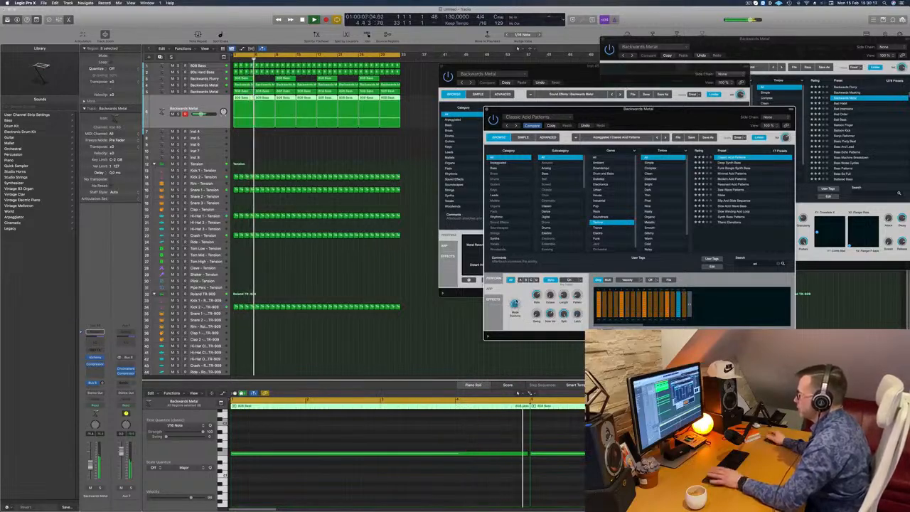
{"action": "left_click_drag", "start_coordinate": [683, 118], "coordinate": [651, 88]}
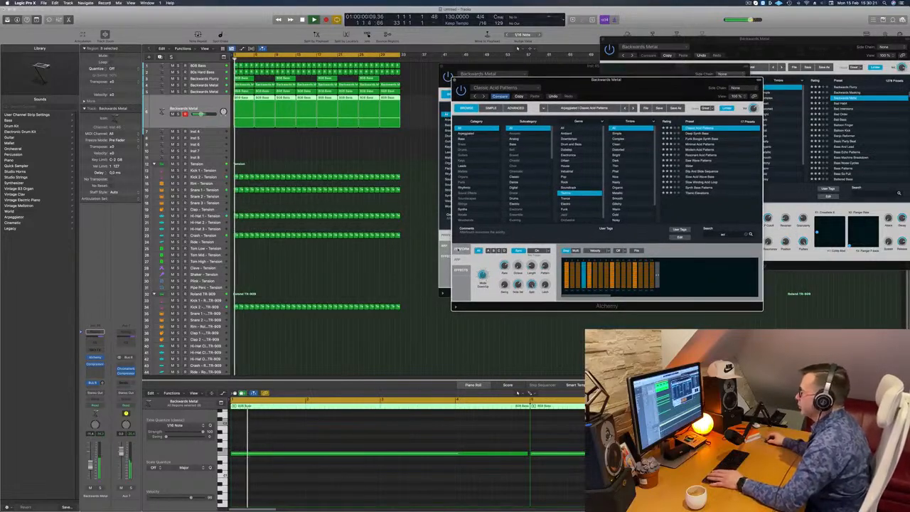
Step: Examine the effects rack of Classic Acid Patterns in an enlarged Alchemy window, and restore the window to 100% size
{"action": "left_click", "coordinate": [461, 270]}
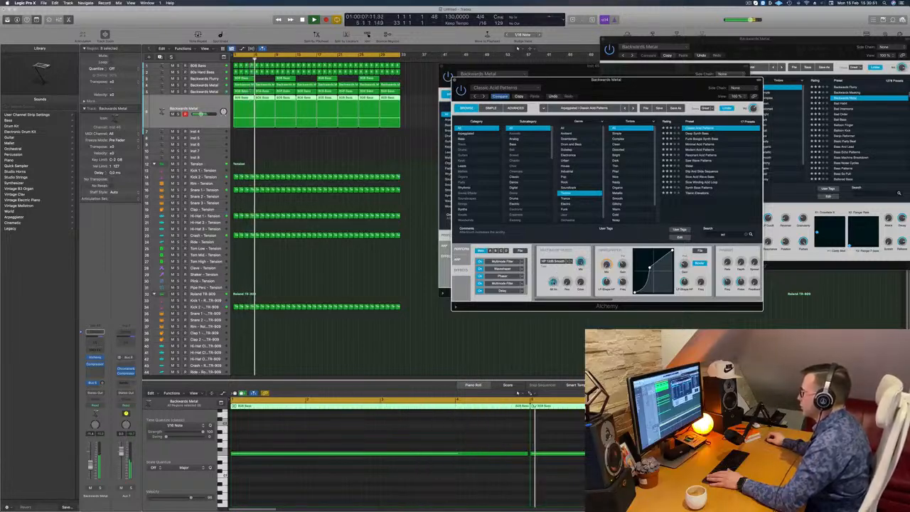
{"action": "scroll", "coordinate": [758, 274], "scroll_direction": "right", "scroll_amount": 3}
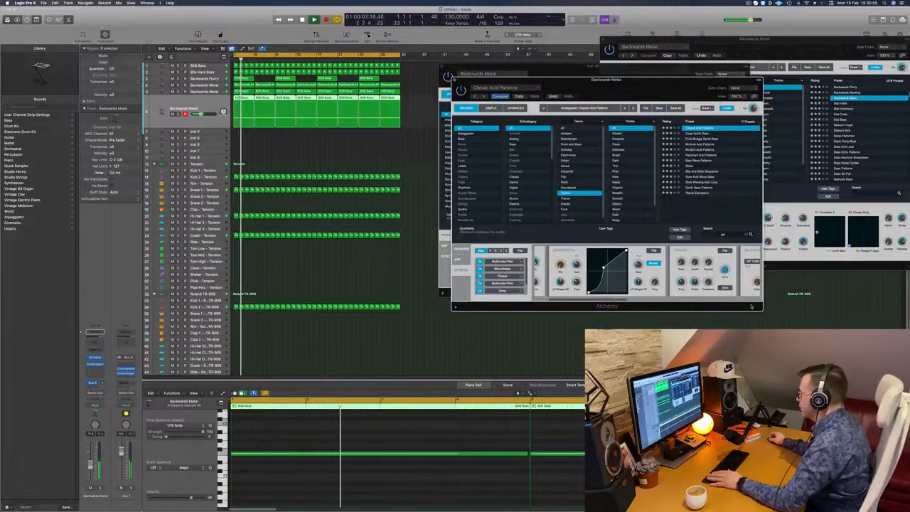
{"action": "left_click_drag", "start_coordinate": [762, 310], "coordinate": [888, 328]}
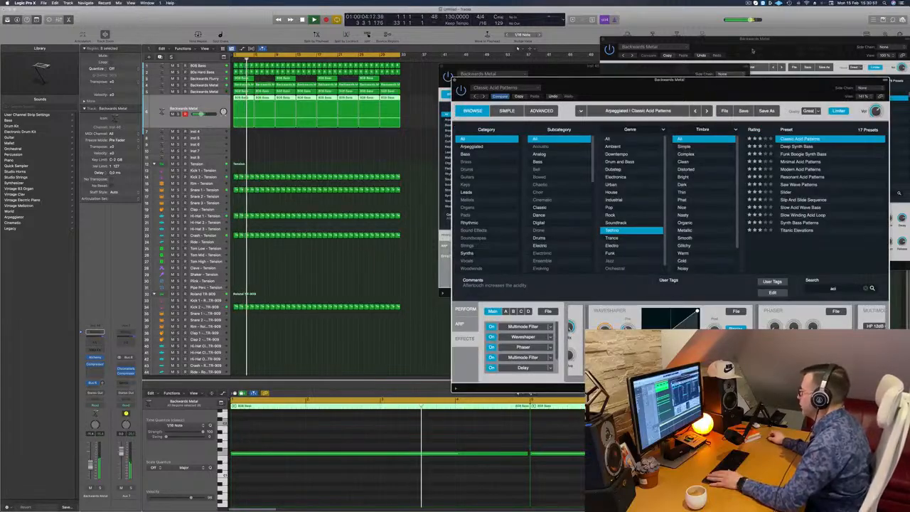
{"action": "left_click_drag", "start_coordinate": [825, 80], "coordinate": [589, 10]}
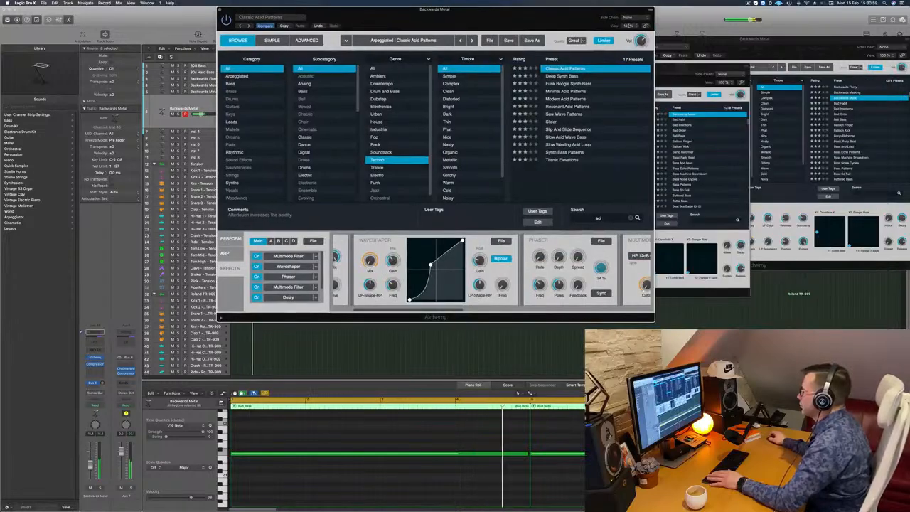
{"action": "left_click", "coordinate": [629, 25]}
{"action": "left_click", "coordinate": [587, 200]}
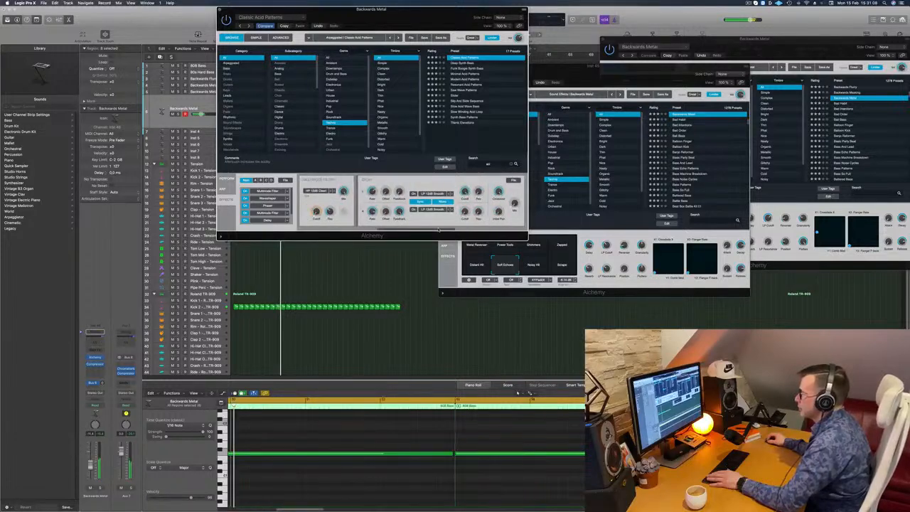
{"action": "left_click_drag", "start_coordinate": [372, 12], "coordinate": [621, 100]}
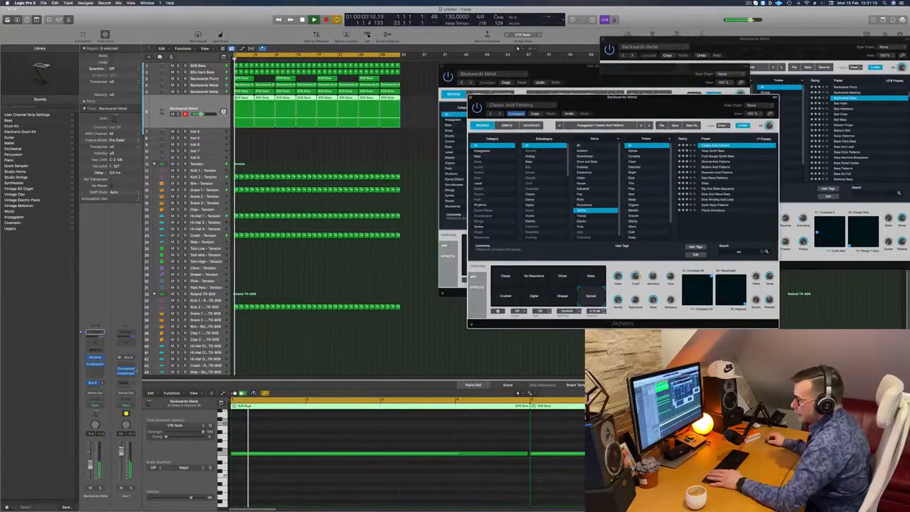
Step: Set the release of the acid track's compressor to 5 ms and move the Compressor and Alchemy windows apart
{"action": "left_click", "coordinate": [95, 364]}
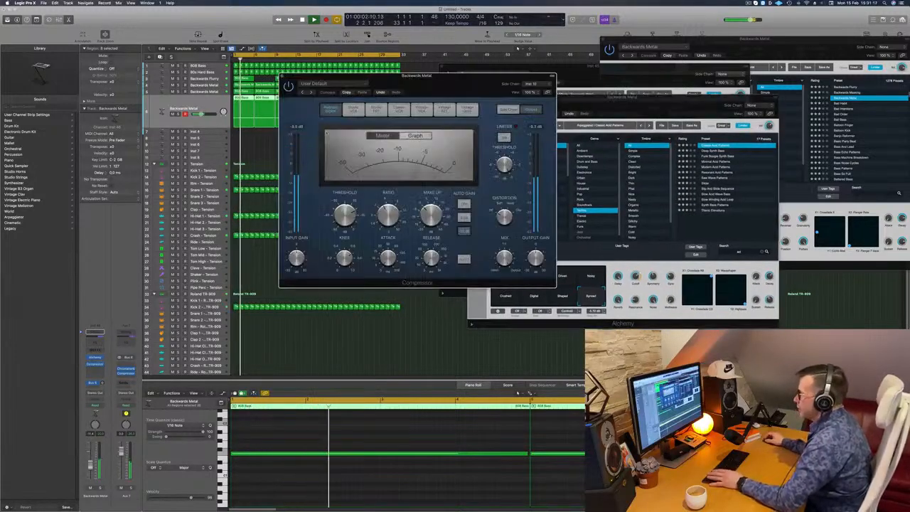
{"action": "key", "text": "space"}
{"action": "key", "text": "space"}
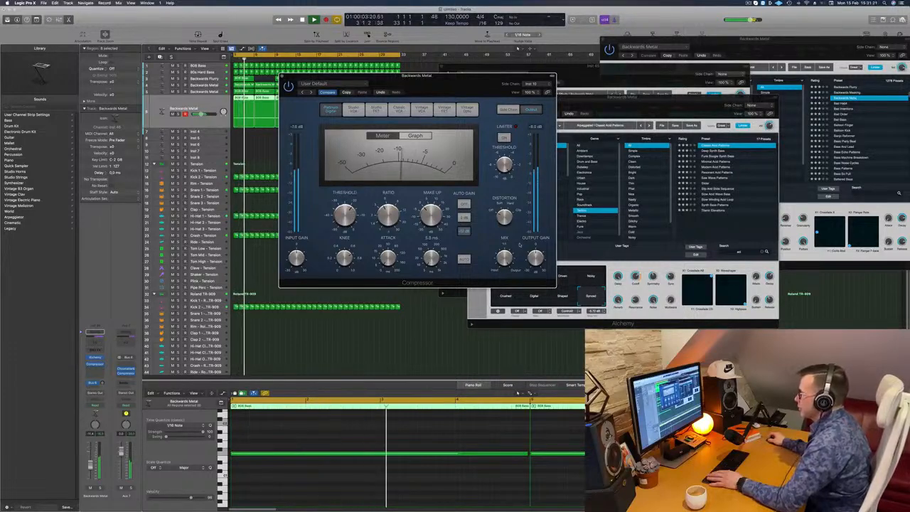
{"action": "left_click_drag", "start_coordinate": [493, 77], "coordinate": [831, 141]}
{"action": "left_click_drag", "start_coordinate": [630, 101], "coordinate": [527, 128]}
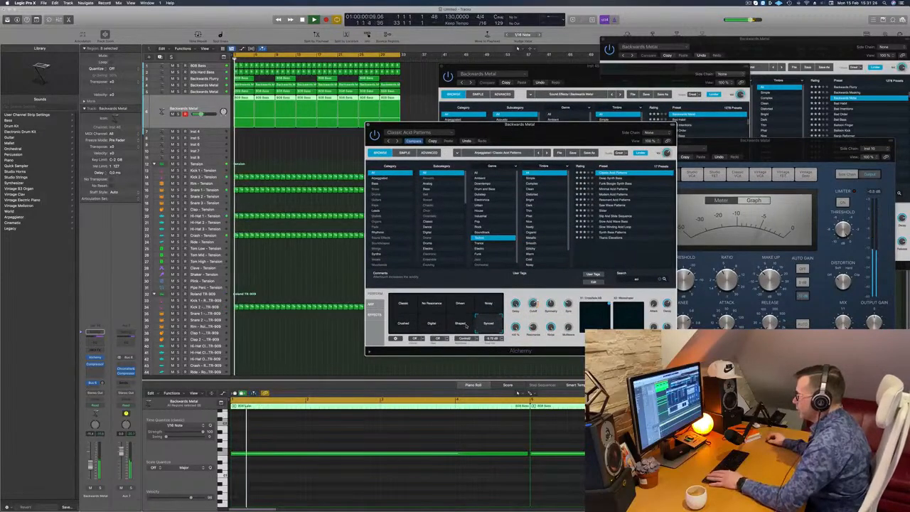
Step: Audition the No Resonance, Crushed and Shaped variations of Classic Acid Patterns against the track and return to Synced
{"action": "left_click", "coordinate": [405, 305]}
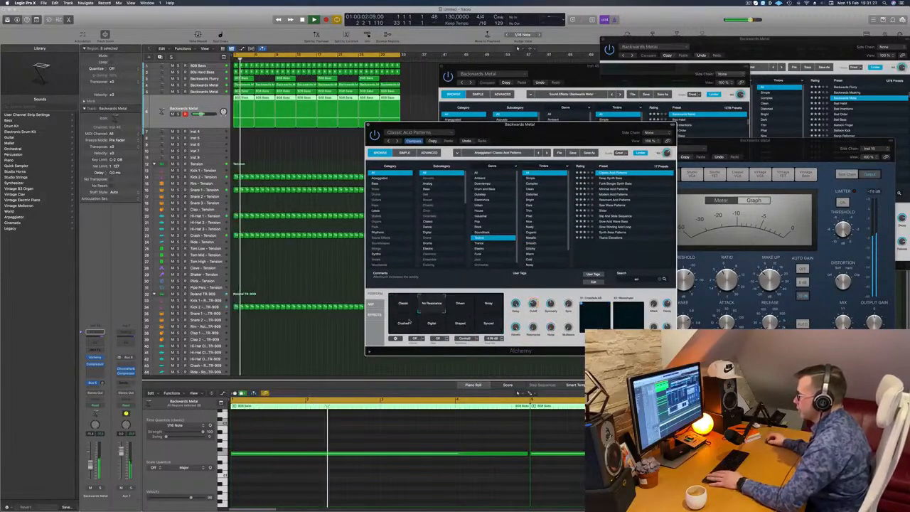
{"action": "left_click", "coordinate": [403, 323]}
{"action": "left_click", "coordinate": [460, 325]}
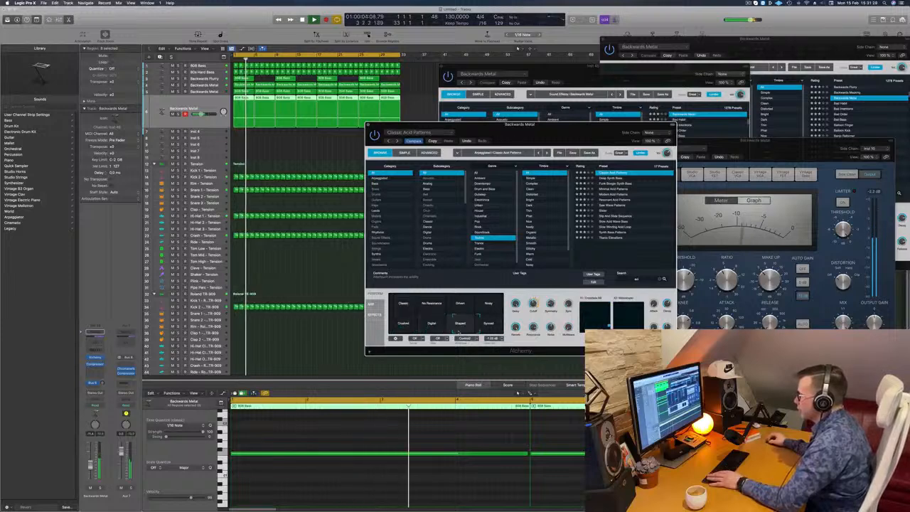
{"action": "left_click", "coordinate": [487, 325]}
{"action": "key", "text": "space"}
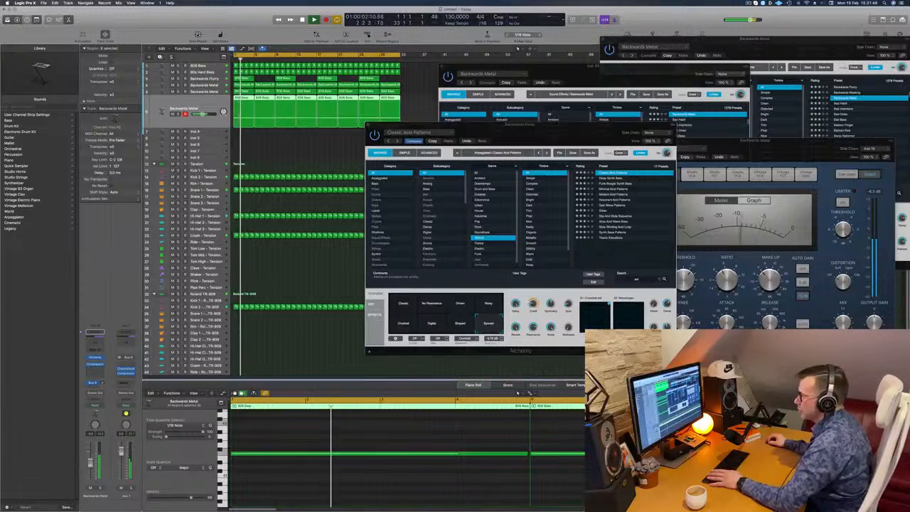
Step: Reposition the Alchemy window, compare the Shaped and Crushed variations once more during playback, and settle on Synced
{"action": "left_click_drag", "start_coordinate": [537, 130], "coordinate": [504, 135]}
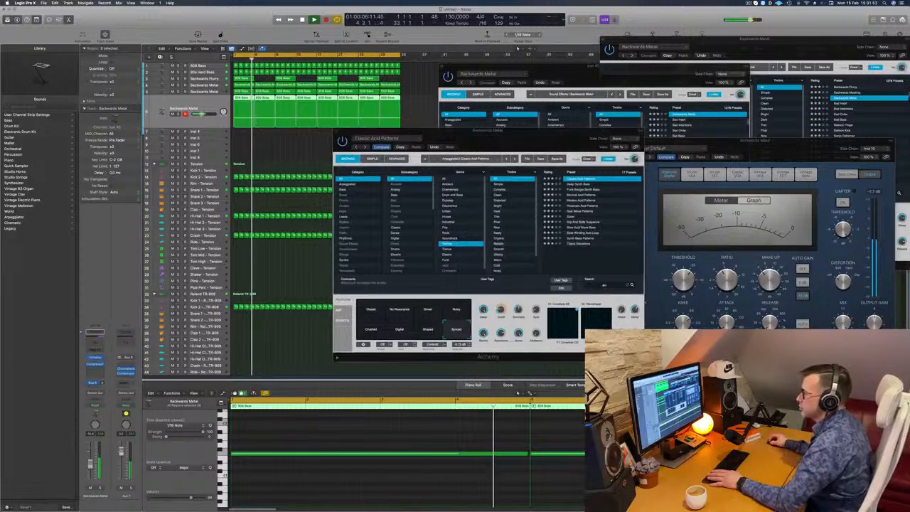
{"action": "left_click_drag", "start_coordinate": [510, 138], "coordinate": [545, 141]}
{"action": "left_click", "coordinate": [461, 333]}
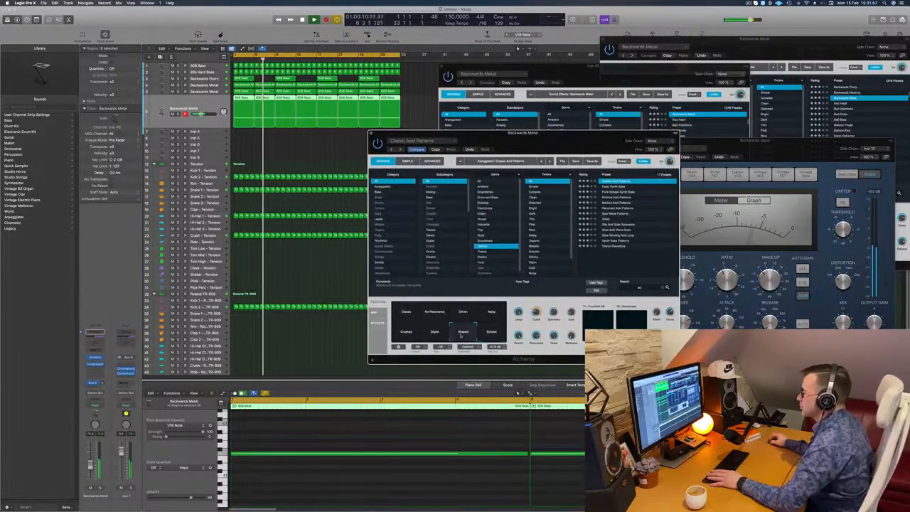
{"action": "left_click", "coordinate": [425, 337]}
{"action": "left_click", "coordinate": [407, 336]}
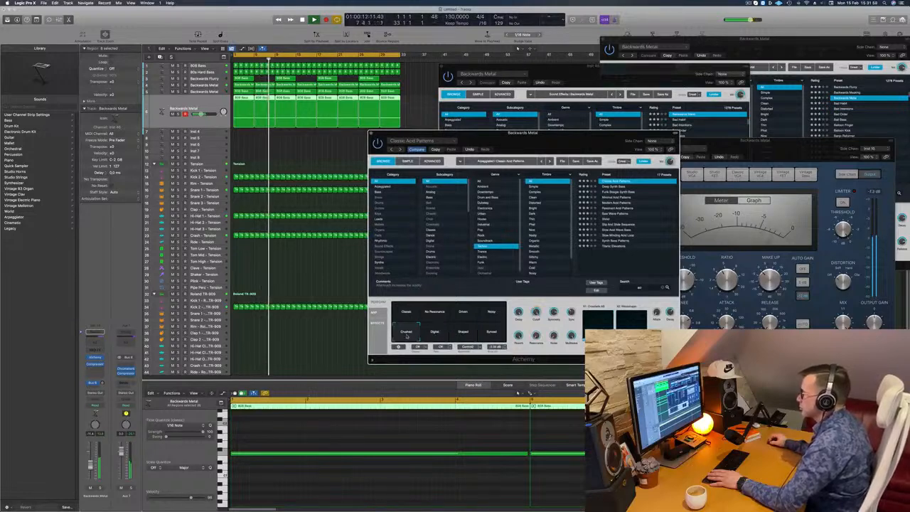
{"action": "left_click", "coordinate": [500, 336]}
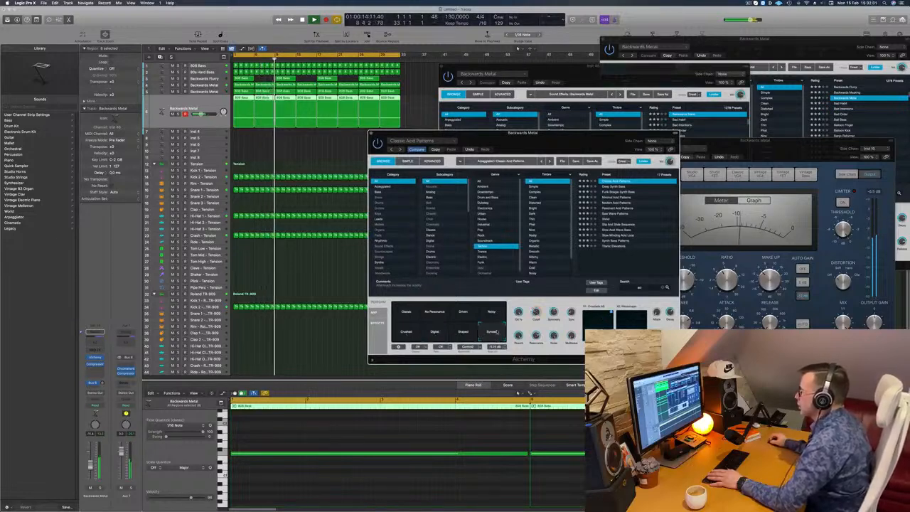
Step: Bring the leftover Backwards Metal Alchemy window forward and close it
{"action": "left_click", "coordinate": [591, 129]}
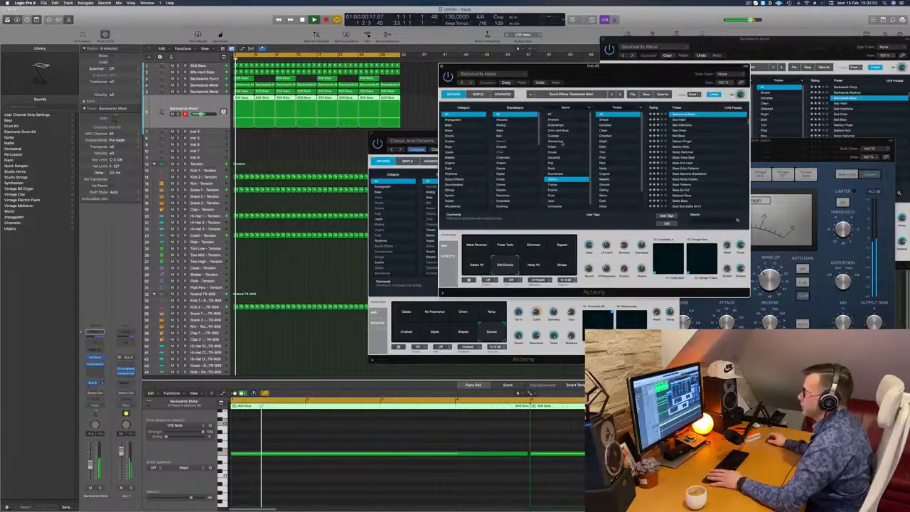
{"action": "left_click_drag", "start_coordinate": [590, 68], "coordinate": [649, 79]}
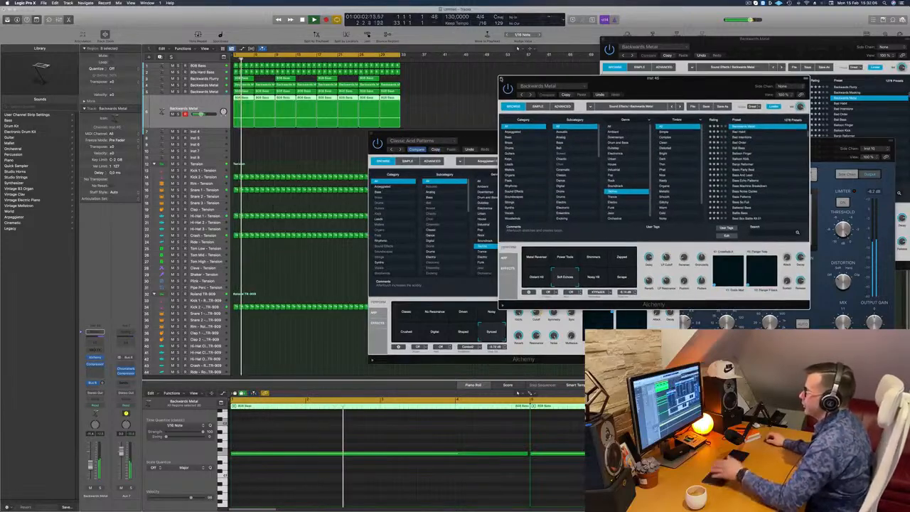
{"action": "left_click", "coordinate": [502, 80]}
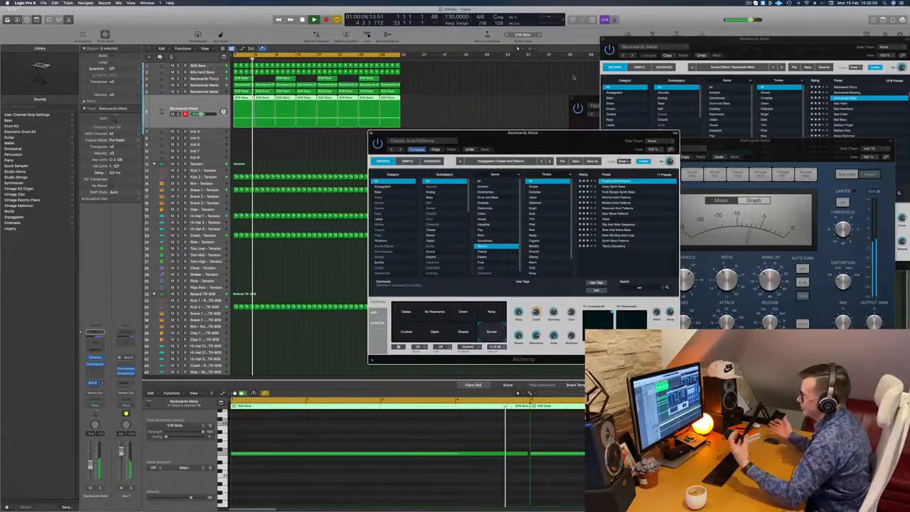
Step: Listen to the arrangement with the Classic Acid Patterns window moved aside, close that window, and deselect all regions
{"action": "left_click_drag", "start_coordinate": [625, 132], "coordinate": [602, 154]}
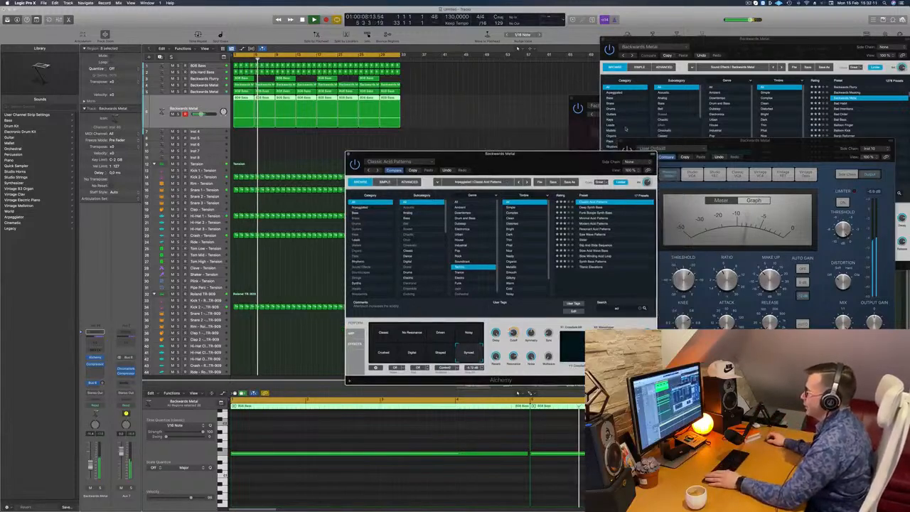
{"action": "left_click_drag", "start_coordinate": [526, 163], "coordinate": [618, 102]}
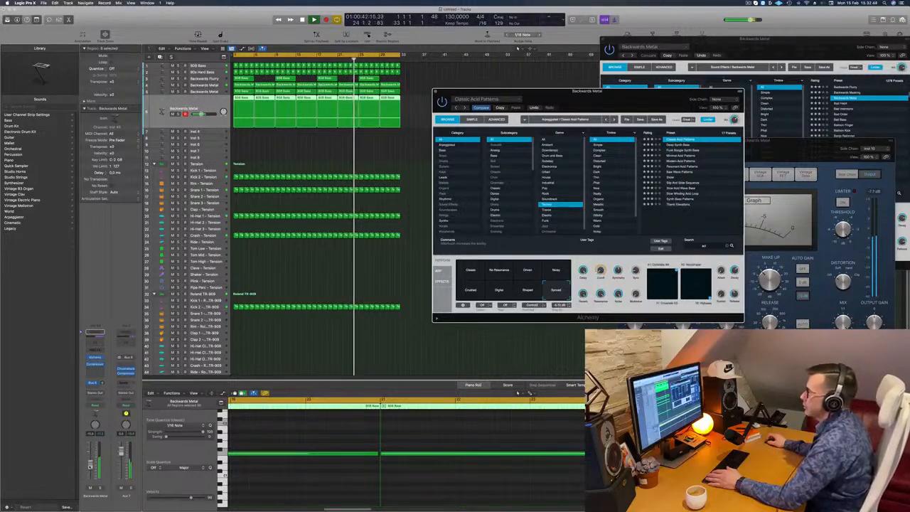
{"action": "left_click_drag", "start_coordinate": [586, 91], "coordinate": [532, 97]}
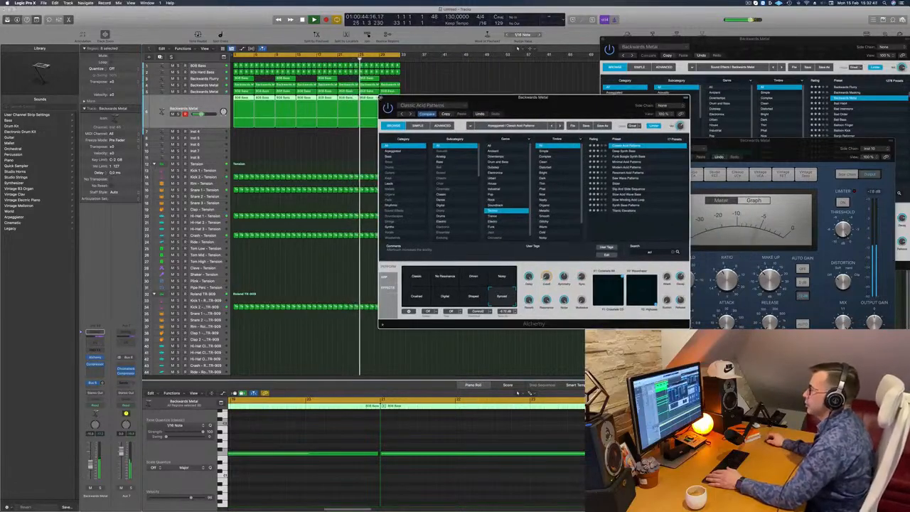
{"action": "left_click", "coordinate": [381, 98]}
{"action": "left_click", "coordinate": [296, 154]}
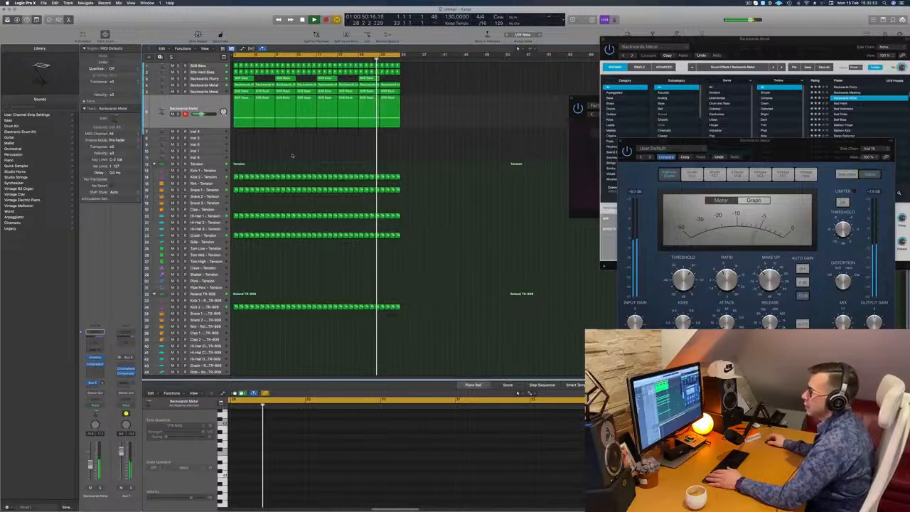
Step: Copy the first Crash – Tension region onto the Tom High – Tension track at bar 1
{"action": "scroll", "coordinate": [291, 155], "scroll_direction": "down", "scroll_amount": 3}
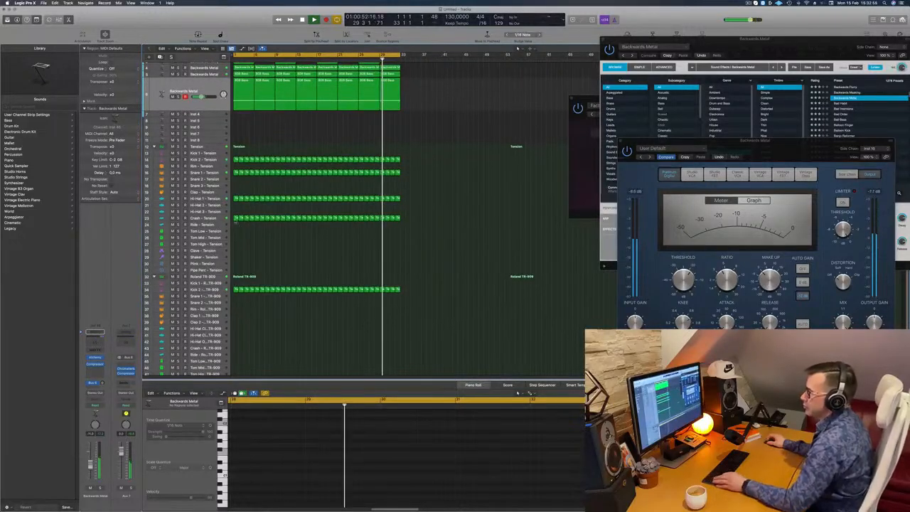
{"action": "left_click", "coordinate": [237, 218]}
{"action": "left_click_drag", "start_coordinate": [237, 217], "coordinate": [235, 243]}
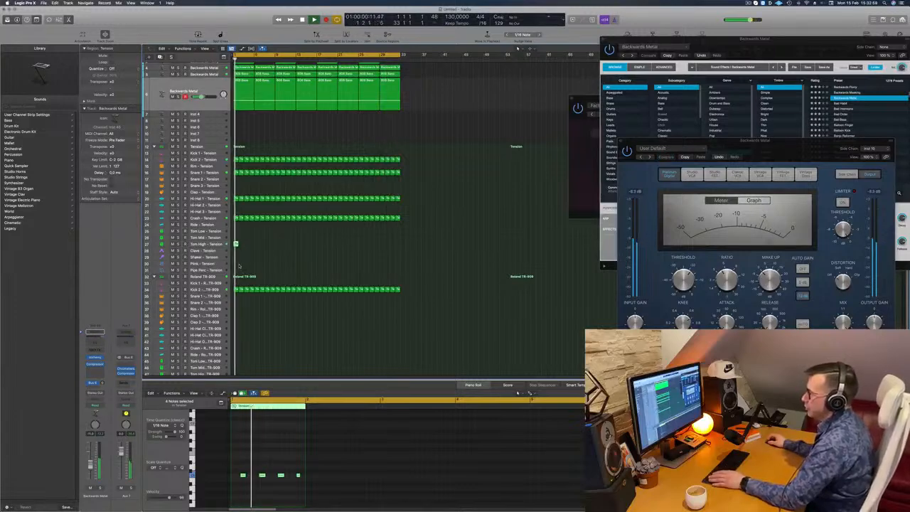
Step: Transpose the four notes of the Tom High – Tension region, select that track, and reopen the Piano Roll
{"action": "left_click_drag", "start_coordinate": [240, 467], "coordinate": [333, 491]}
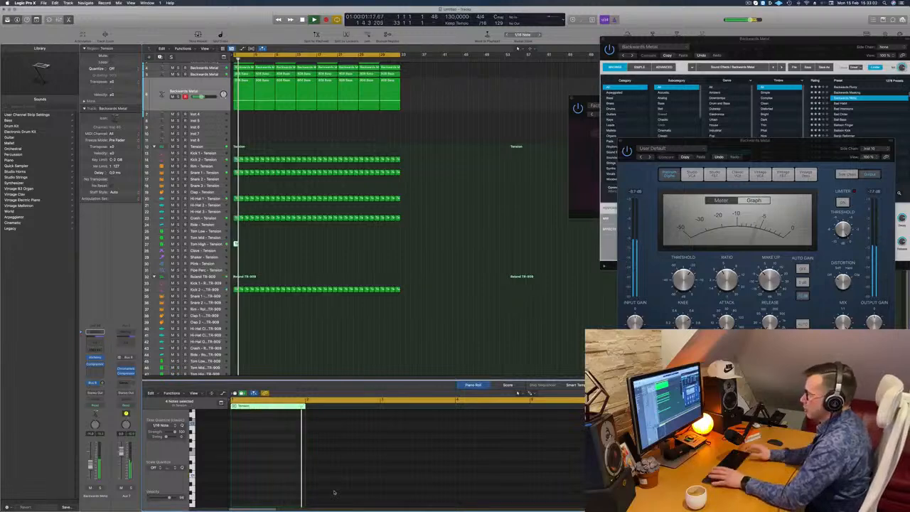
{"action": "left_click", "coordinate": [209, 244]}
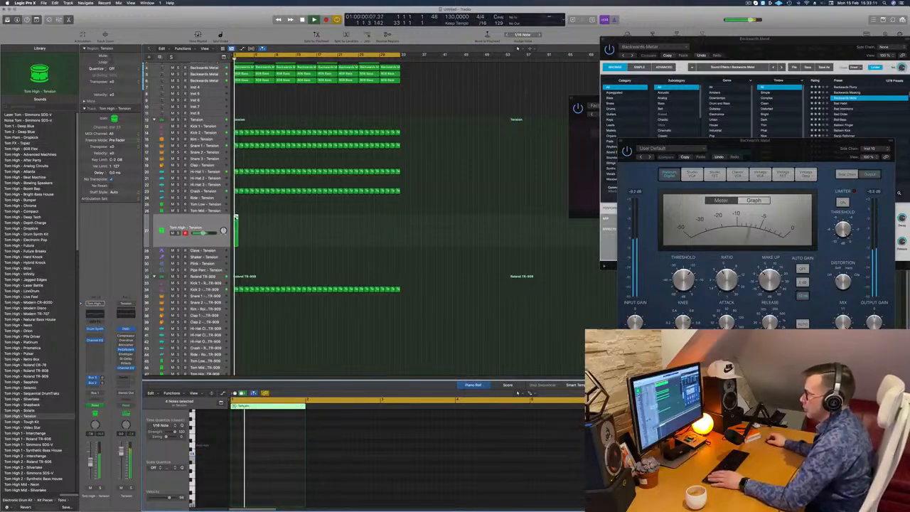
{"action": "key", "text": "p"}
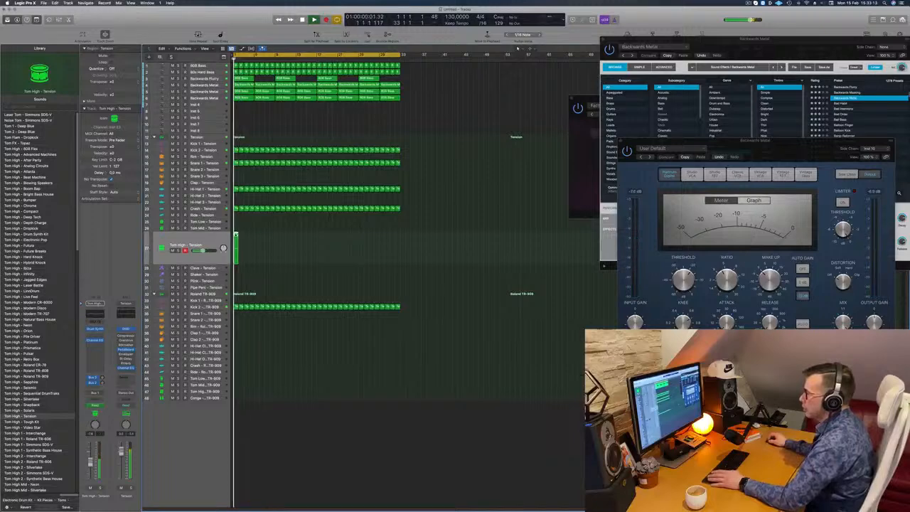
{"action": "key", "text": "p"}
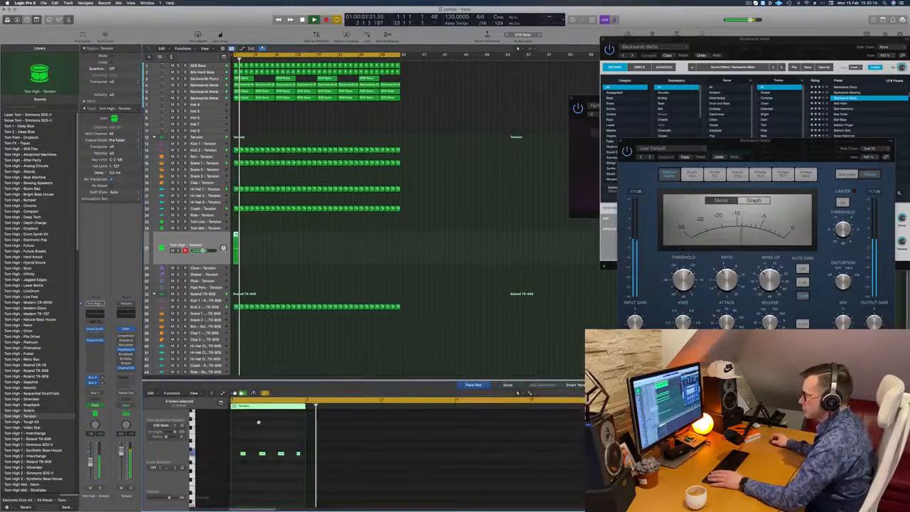
Step: Move the third note of the high-tom pattern one sixteenth later
{"action": "key", "text": "super+Right"}
{"action": "scroll", "coordinate": [245, 447], "scroll_direction": "right", "scroll_amount": 1}
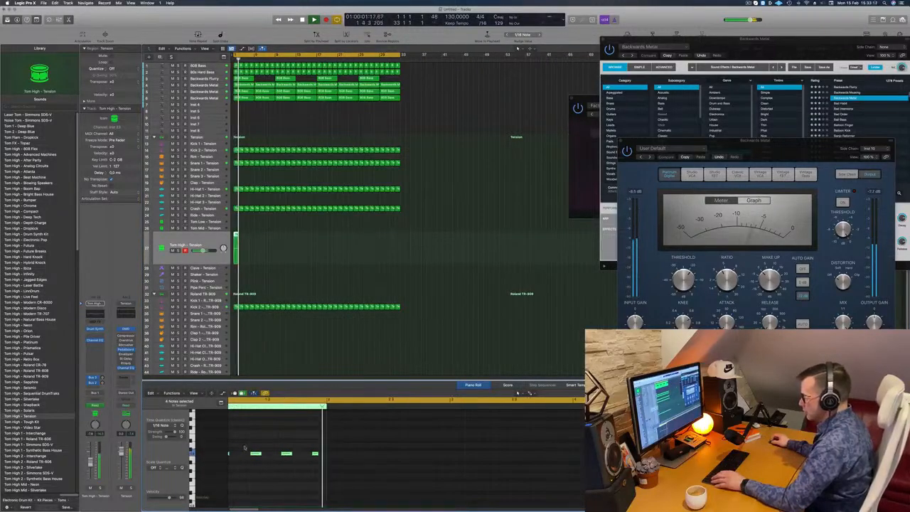
{"action": "scroll", "coordinate": [253, 447], "scroll_direction": "left", "scroll_amount": 2}
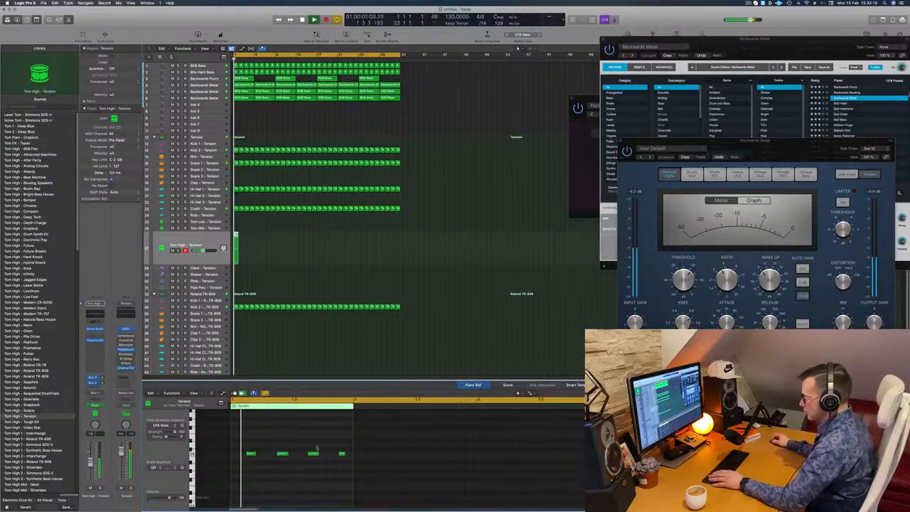
{"action": "left_click_drag", "start_coordinate": [315, 454], "coordinate": [323, 454]}
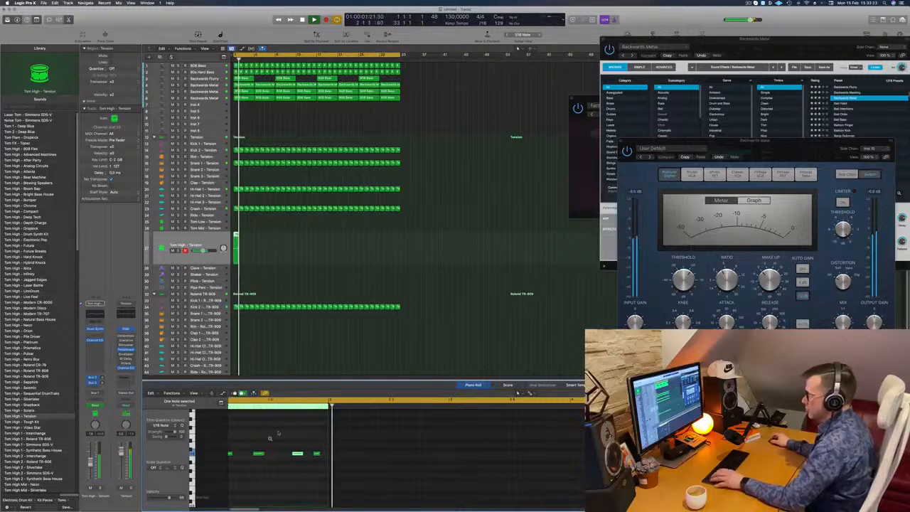
{"action": "key", "text": "super+Right"}
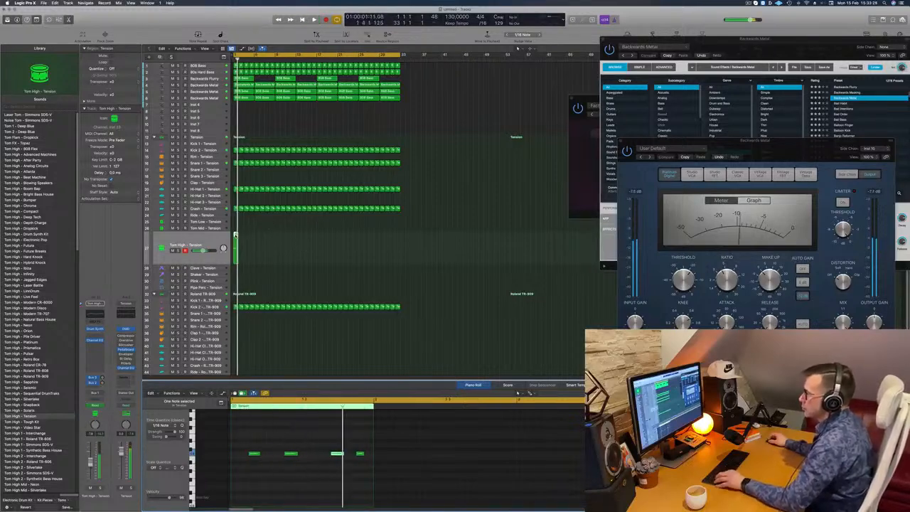
Step: Fill the Tom High – Tension track with copies of its one-bar region up to bar 33, and deselect all regions
{"action": "left_click_drag", "start_coordinate": [234, 234], "coordinate": [259, 239]}
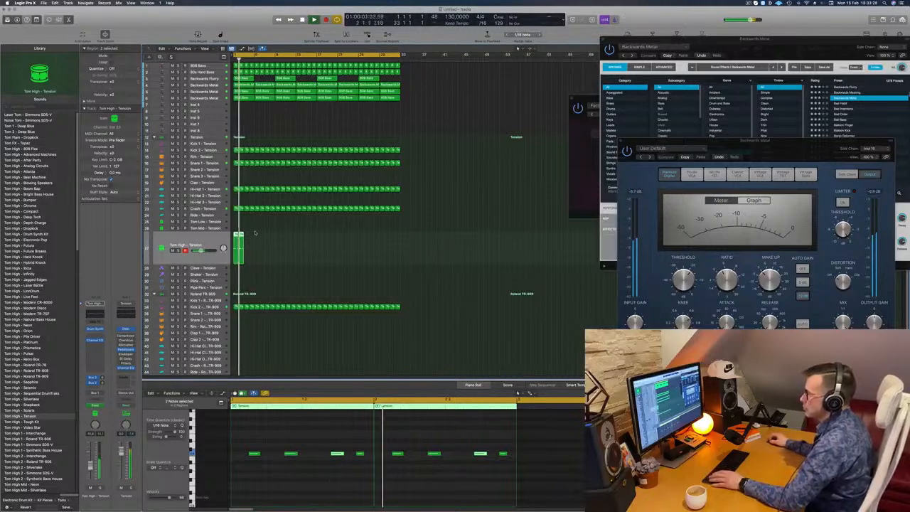
{"action": "mouse_move", "coordinate": [240, 236]}
{"action": "left_mouse_down"}
{"action": "mouse_move", "coordinate": [270, 234]}
{"action": "mouse_move", "coordinate": [237, 235]}
{"action": "mouse_move", "coordinate": [257, 236]}
{"action": "left_mouse_up"}
{"action": "left_click_drag", "start_coordinate": [285, 239], "coordinate": [319, 241]}
{"action": "scroll", "coordinate": [254, 131], "scroll_direction": "down", "scroll_amount": 1}
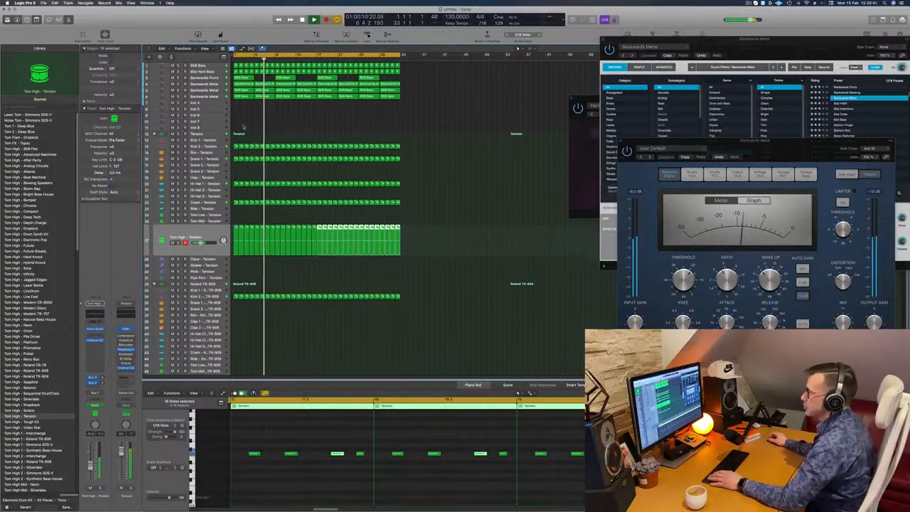
{"action": "left_click", "coordinate": [242, 120]}
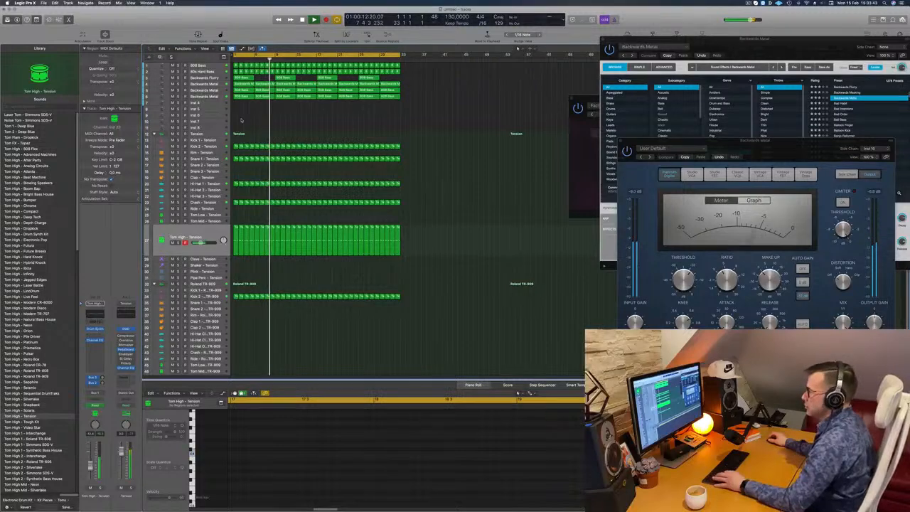
{"action": "scroll", "coordinate": [243, 120], "scroll_direction": "up", "scroll_amount": 3}
{"action": "scroll", "coordinate": [261, 119], "scroll_direction": "down", "scroll_amount": 2}
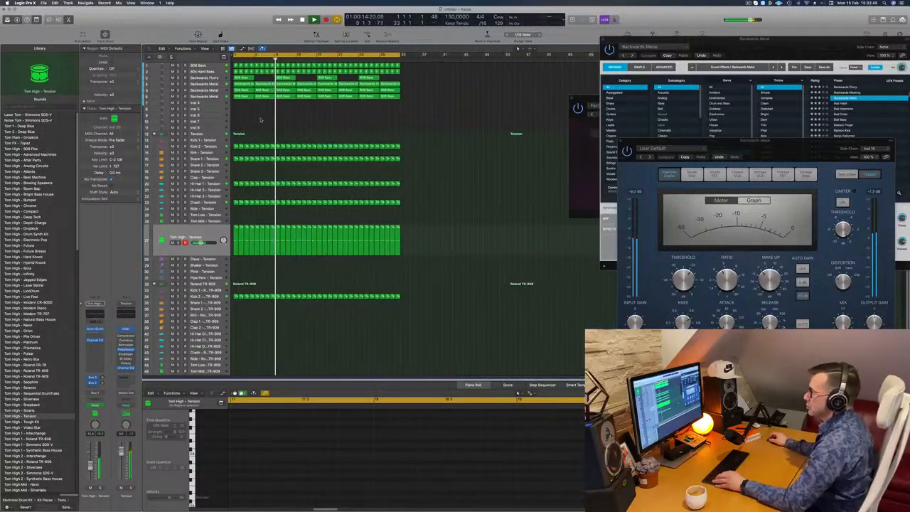
Step: Solo Backwards Flurry briefly, then add a Channel EQ to it with a 12 dB/Oct low cut at 354 Hz
{"action": "left_click", "coordinate": [179, 77]}
{"action": "left_click", "coordinate": [178, 77]}
{"action": "left_click", "coordinate": [206, 78]}
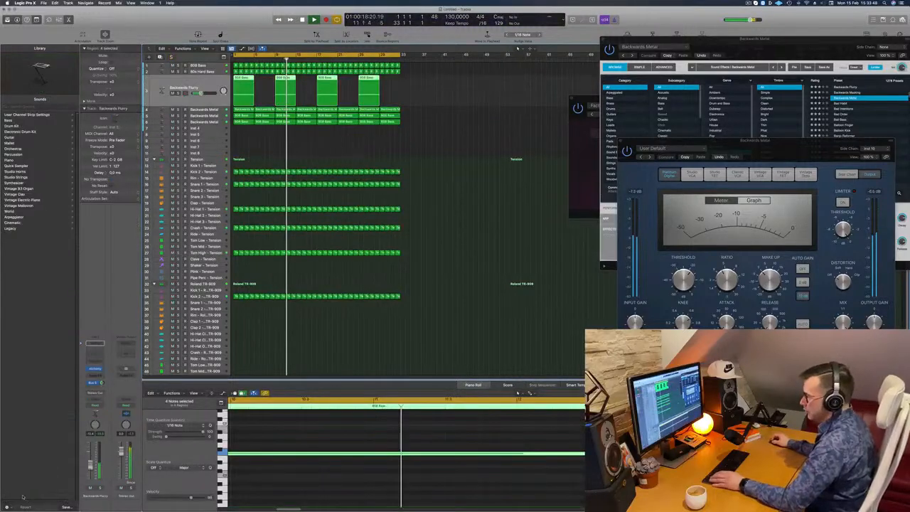
{"action": "left_click", "coordinate": [95, 353]}
{"action": "left_click_drag", "start_coordinate": [311, 116], "coordinate": [484, 135]}
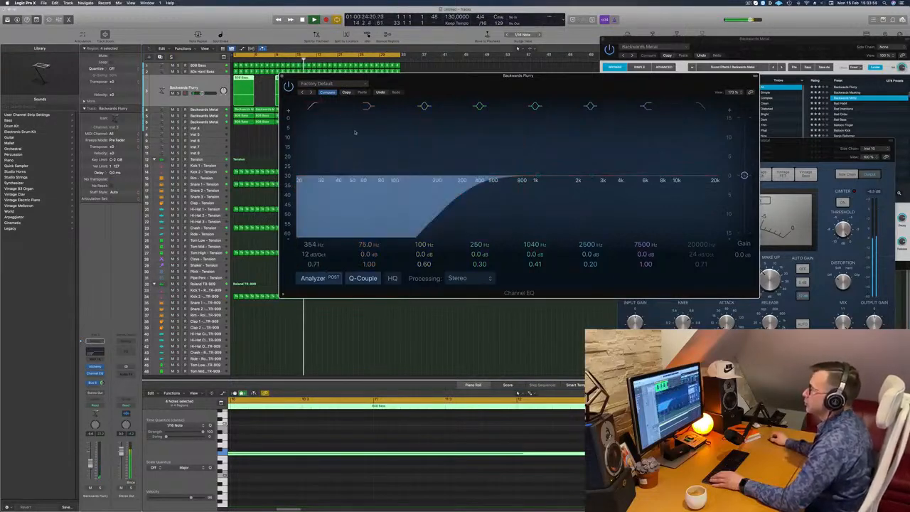
{"action": "left_click_drag", "start_coordinate": [283, 84], "coordinate": [203, 166]}
{"action": "left_click", "coordinate": [202, 158]}
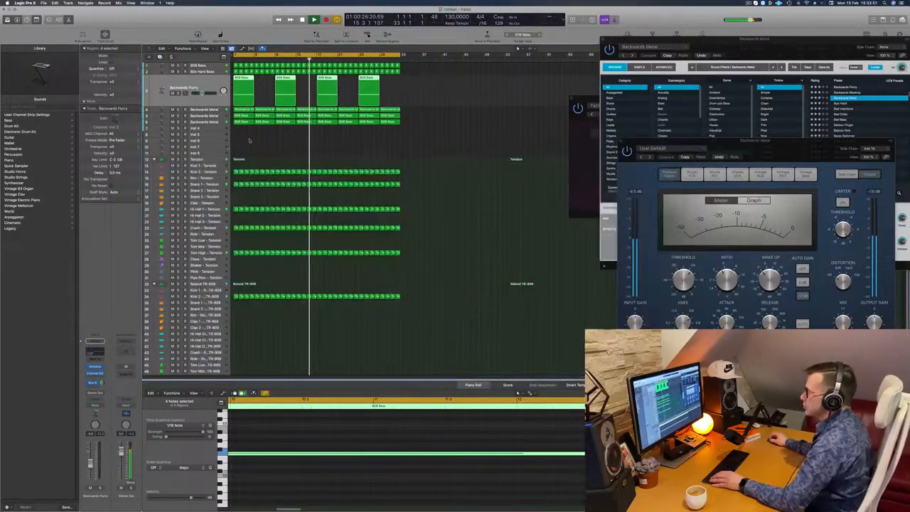
{"action": "left_click", "coordinate": [262, 145]}
Step: Copy the first Snare 1 – Tension region onto the Snare 2 – Roland TR-909 track at bar 1 and restart playback
{"action": "scroll", "coordinate": [268, 144], "scroll_direction": "up", "scroll_amount": 2}
{"action": "scroll", "coordinate": [268, 145], "scroll_direction": "down", "scroll_amount": 3}
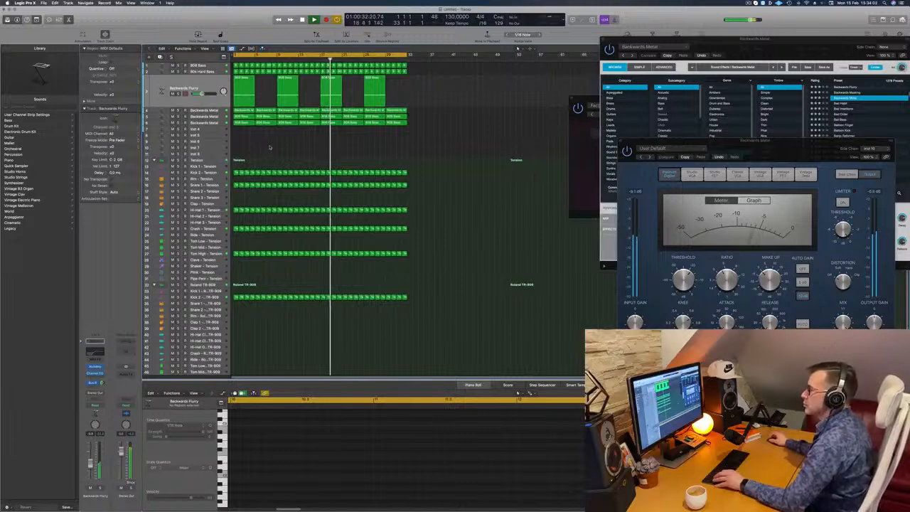
{"action": "scroll", "coordinate": [251, 267], "scroll_direction": "down", "scroll_amount": 1}
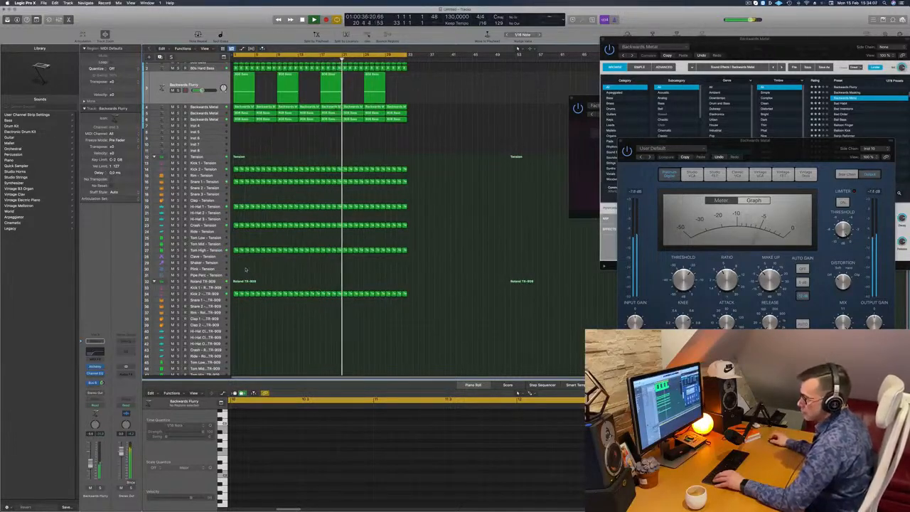
{"action": "scroll", "coordinate": [246, 269], "scroll_direction": "down", "scroll_amount": 2}
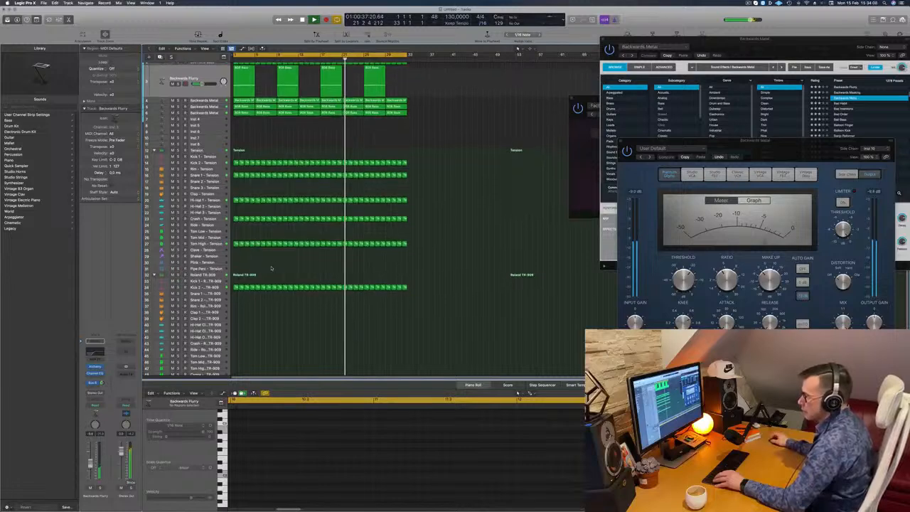
{"action": "left_click", "coordinate": [236, 171]}
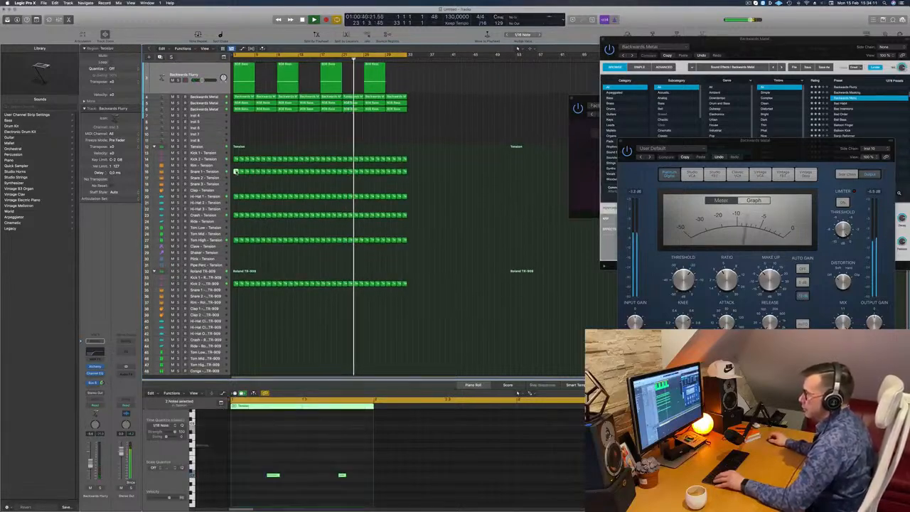
{"action": "left_click_drag", "start_coordinate": [236, 171], "coordinate": [236, 297]}
{"action": "key", "text": "space"}
{"action": "key", "text": "space"}
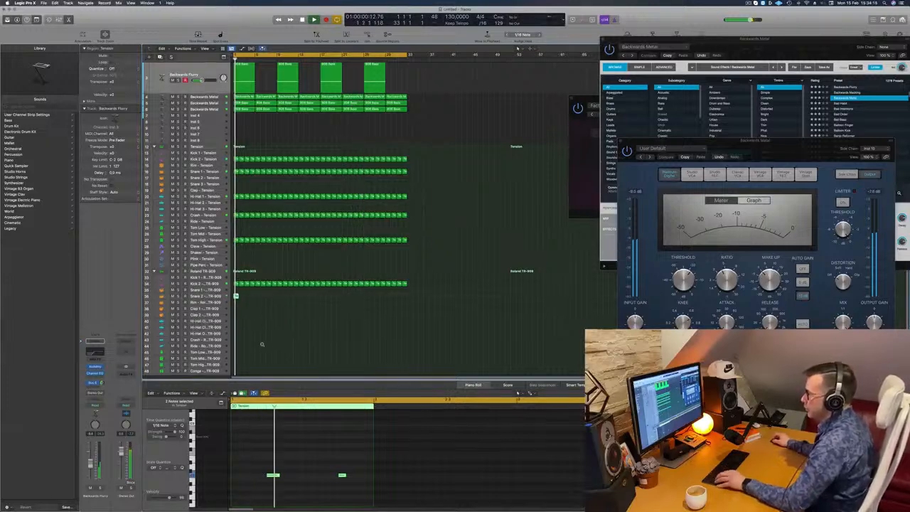
{"action": "scroll", "coordinate": [255, 338], "scroll_direction": "down", "scroll_amount": 1}
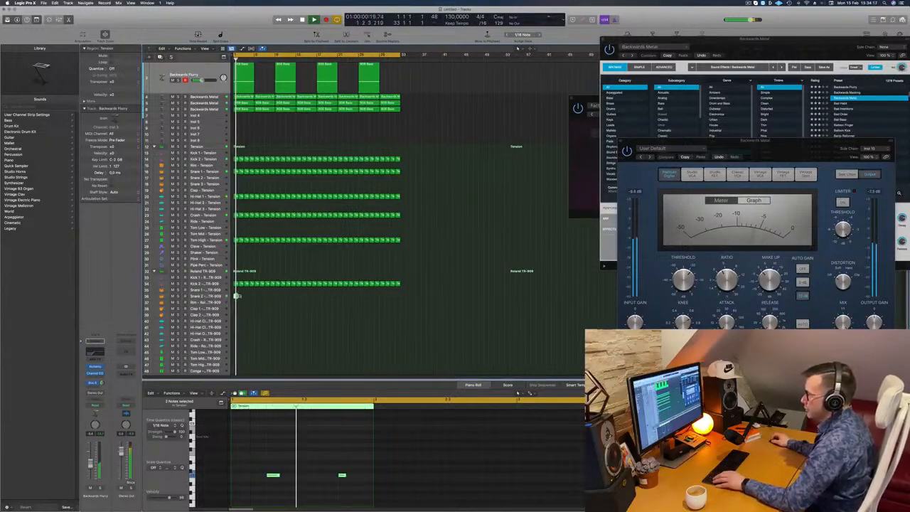
Step: Try the copied snare notes at another pitch and move their region to the Snare 1 – Roland TR-909 track
{"action": "left_click_drag", "start_coordinate": [255, 445], "coordinate": [366, 493]}
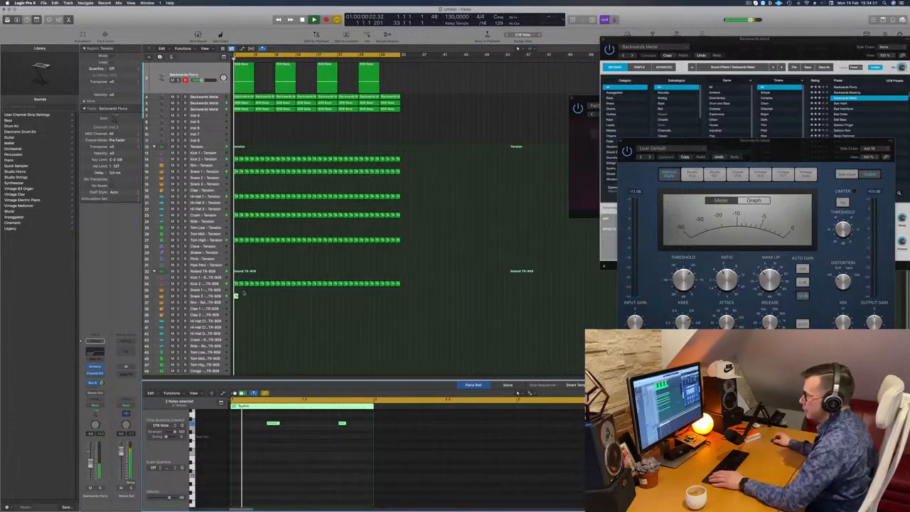
{"action": "left_click_drag", "start_coordinate": [236, 296], "coordinate": [236, 290]}
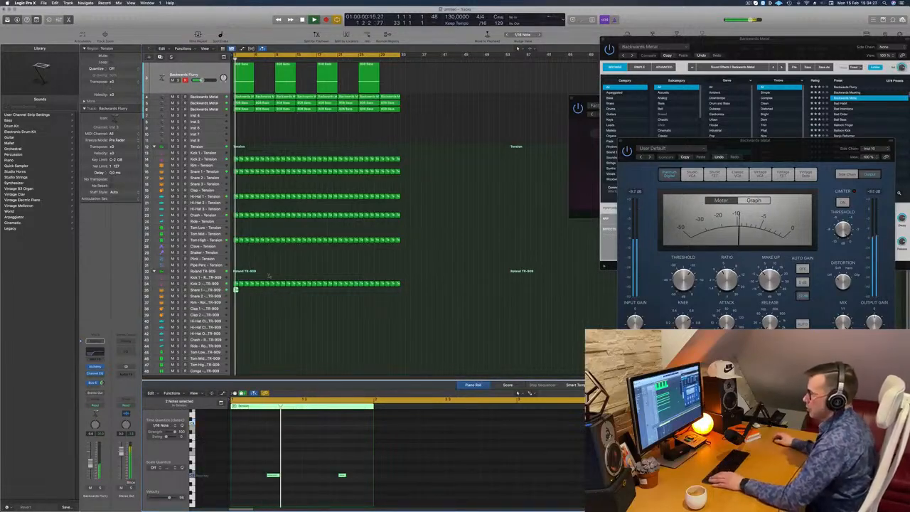
{"action": "left_click", "coordinate": [237, 289]}
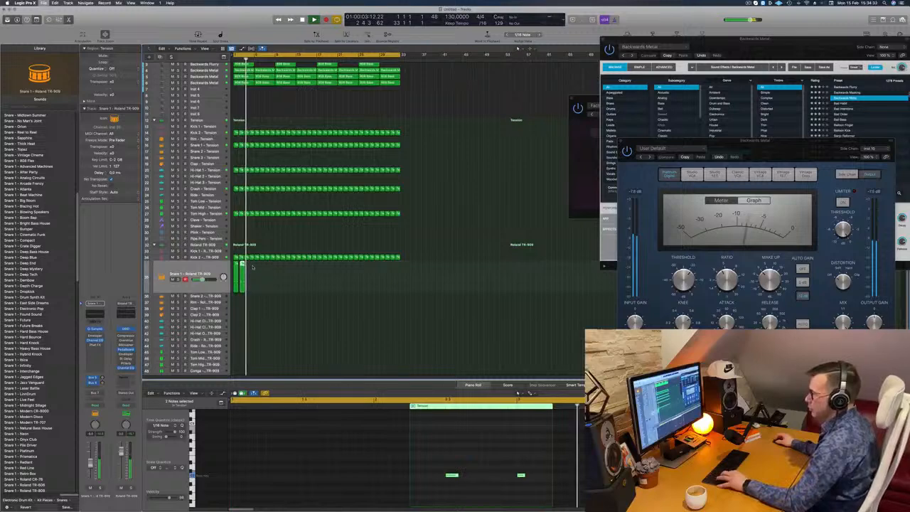
Step: Delete the misplaced second region on Snare 1 – Roland TR-909, keeping the one at bar 1, and play from the start
{"action": "key", "text": "super+s"}
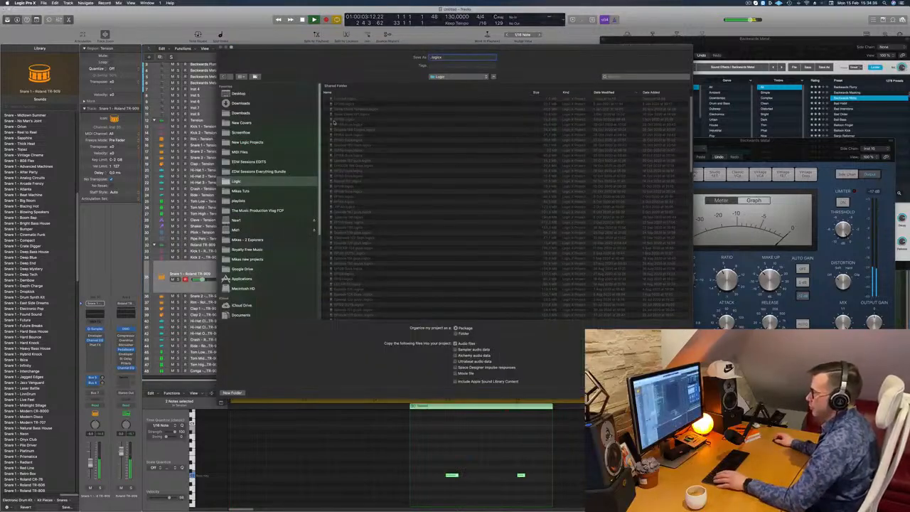
{"action": "key", "text": "Escape"}
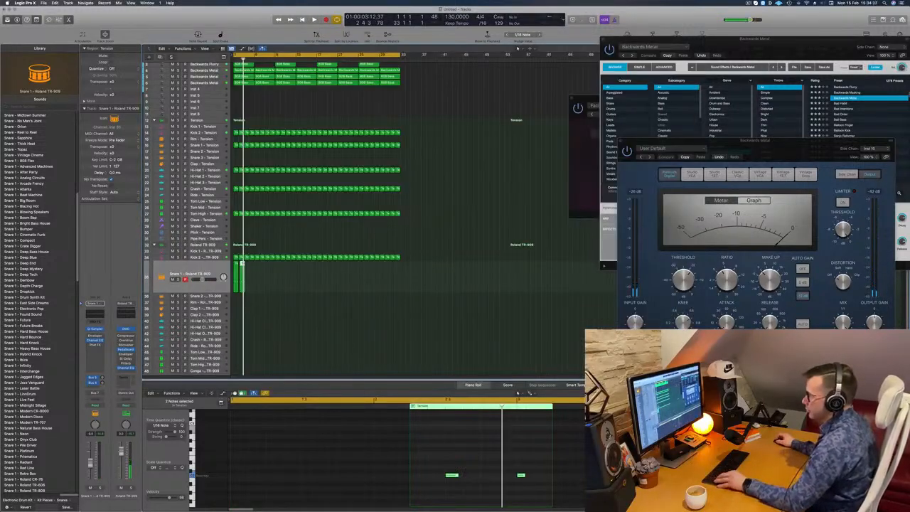
{"action": "key", "text": "super+Right"}
{"action": "key", "text": "super+Right"}
{"action": "key", "text": "super+Right"}
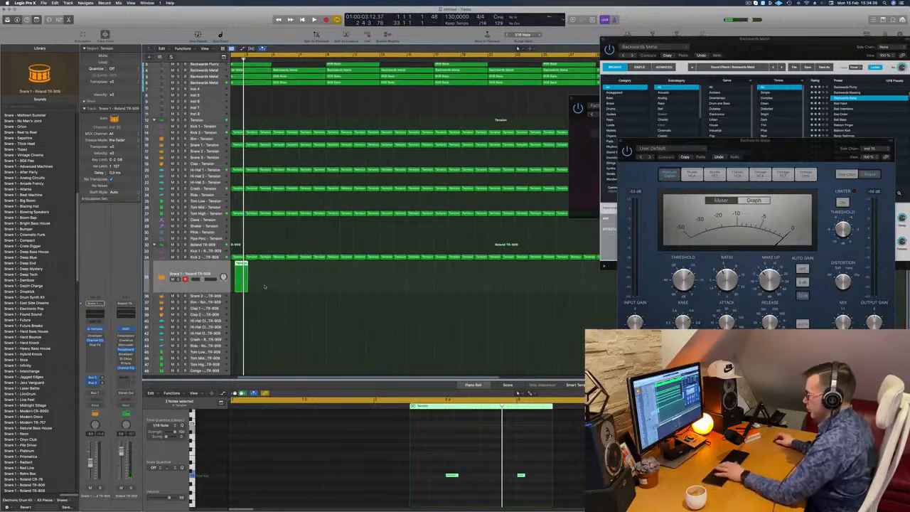
{"action": "key", "text": "Delete"}
{"action": "key", "text": "Return"}
{"action": "key", "text": "super+v"}
{"action": "key", "text": "space"}
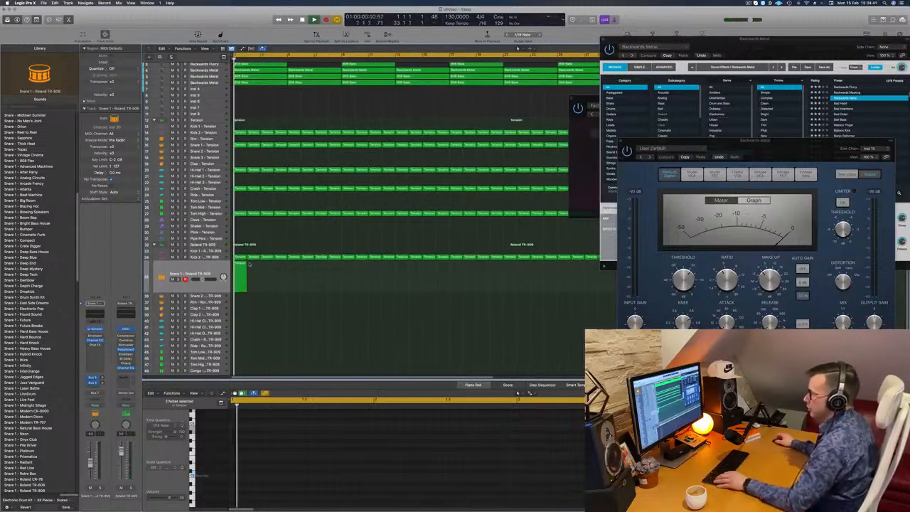
Step: Fill the Snare 1 – Roland TR-909 track with copies of its one-bar region up to bar 33, and deselect all regions
{"action": "left_click_drag", "start_coordinate": [240, 271], "coordinate": [373, 269]}
{"action": "key", "text": "super+z"}
{"action": "key", "text": "space"}
{"action": "scroll", "coordinate": [267, 269], "scroll_direction": "left", "scroll_amount": 3}
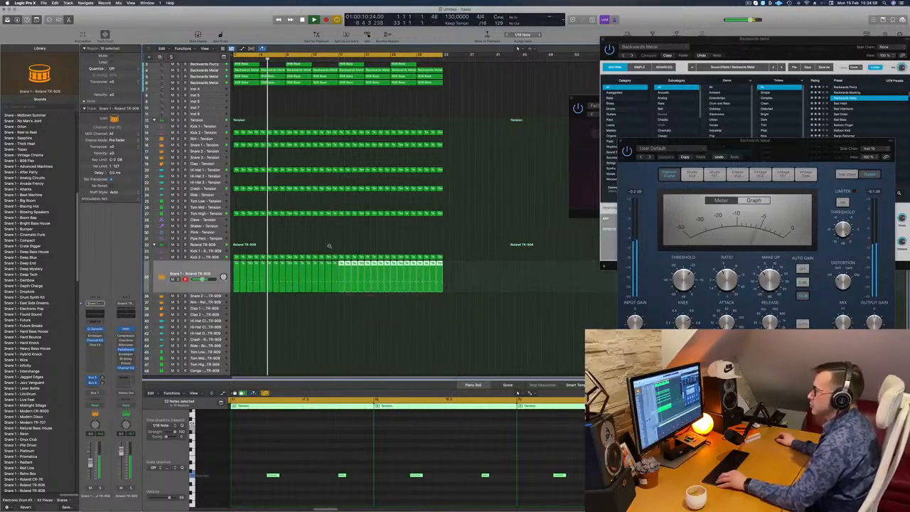
{"action": "scroll", "coordinate": [329, 246], "scroll_direction": "down", "scroll_amount": 3}
{"action": "left_click", "coordinate": [273, 107]}
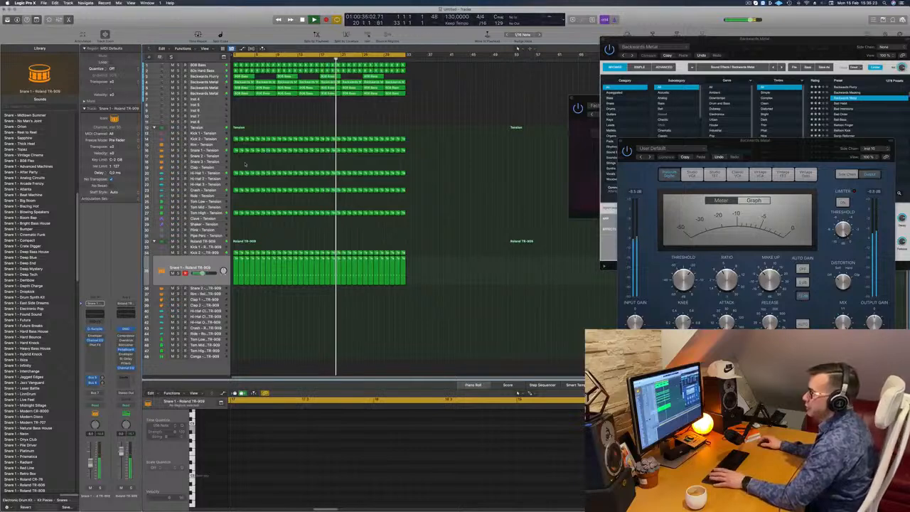
Step: Copy the first Snare 1 – Tension region onto the Clap – Tension track at bar 1, leaving only one note on beat 3
{"action": "key", "text": "Return"}
{"action": "left_click", "coordinate": [235, 150]}
{"action": "left_click_drag", "start_coordinate": [236, 150], "coordinate": [235, 169]}
{"action": "mouse_move", "coordinate": [296, 481]}
{"action": "left_mouse_down"}
{"action": "mouse_move", "coordinate": [261, 459]}
{"action": "mouse_move", "coordinate": [311, 475]}
{"action": "left_mouse_up"}
{"action": "left_click", "coordinate": [335, 482]}
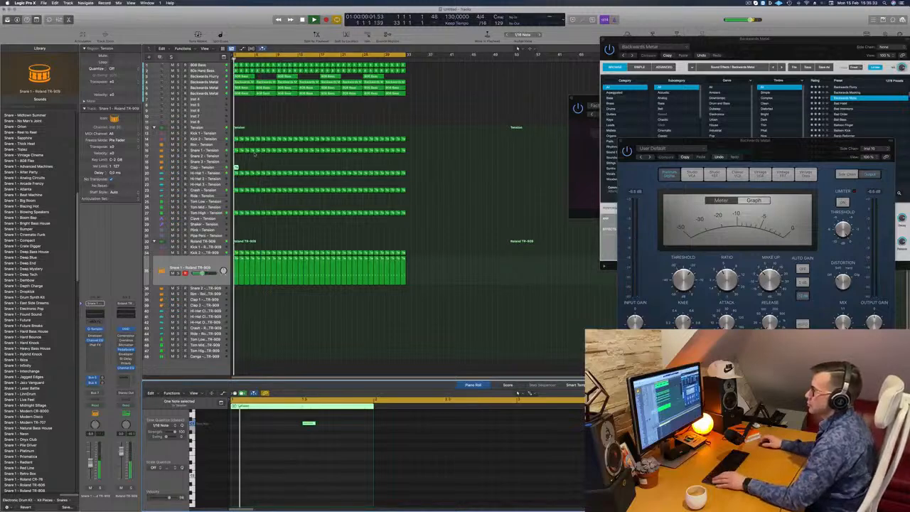
Step: Transpose the single clap note and move it to beat 4
{"action": "scroll", "coordinate": [270, 171], "scroll_direction": "up", "scroll_amount": 3}
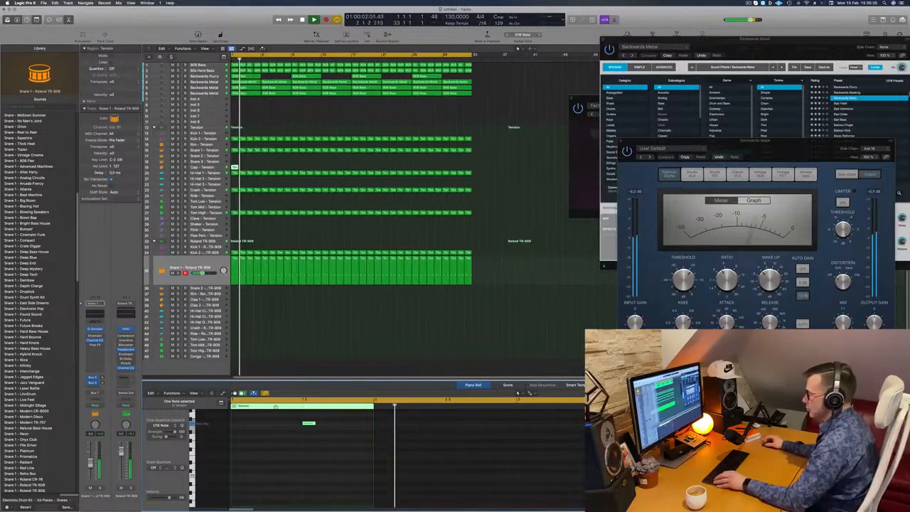
{"action": "scroll", "coordinate": [291, 463], "scroll_direction": "up", "scroll_amount": 2}
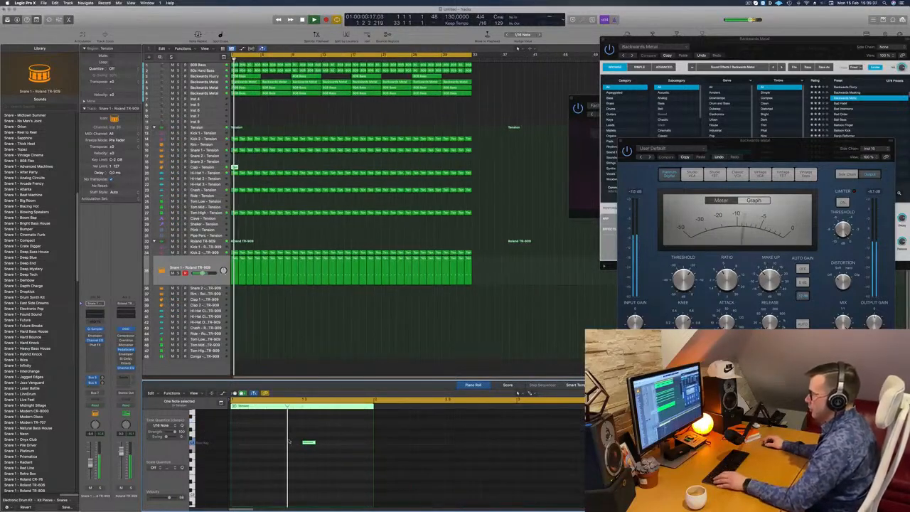
{"action": "key", "text": "alt+Right"}
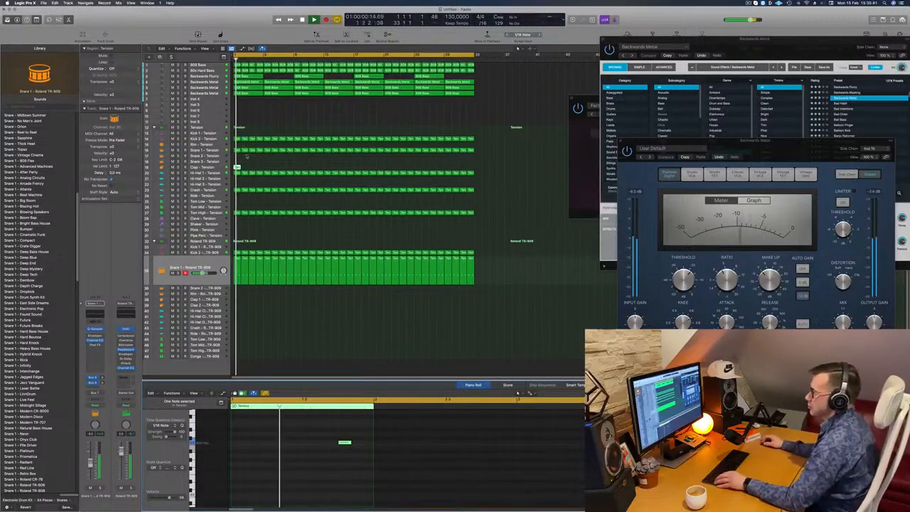
Step: Fill the Clap – Tension track with copies of its one-bar region up to bar 33, and deselect all regions
{"action": "left_click_drag", "start_coordinate": [236, 167], "coordinate": [297, 170]}
{"action": "key", "text": "super+z"}
{"action": "key", "text": "space"}
{"action": "key", "text": "space"}
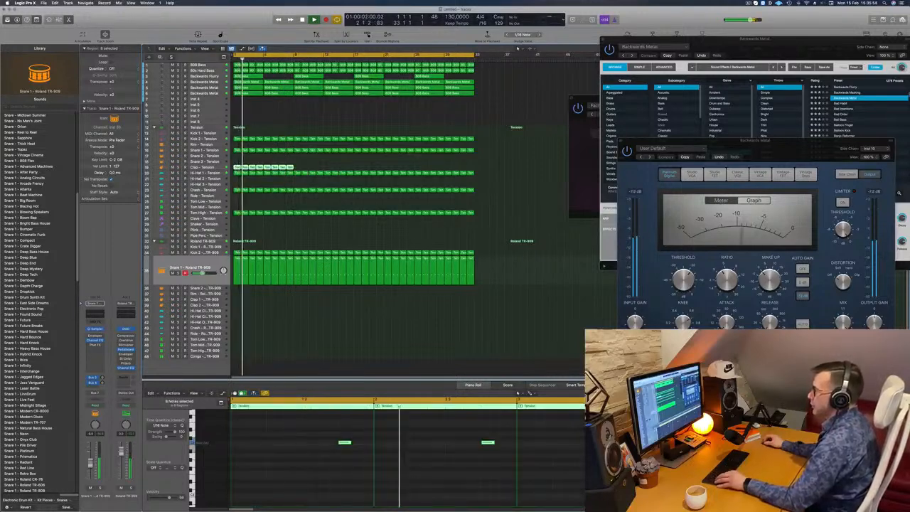
{"action": "left_click_drag", "start_coordinate": [238, 168], "coordinate": [304, 172], "text": "alt"}
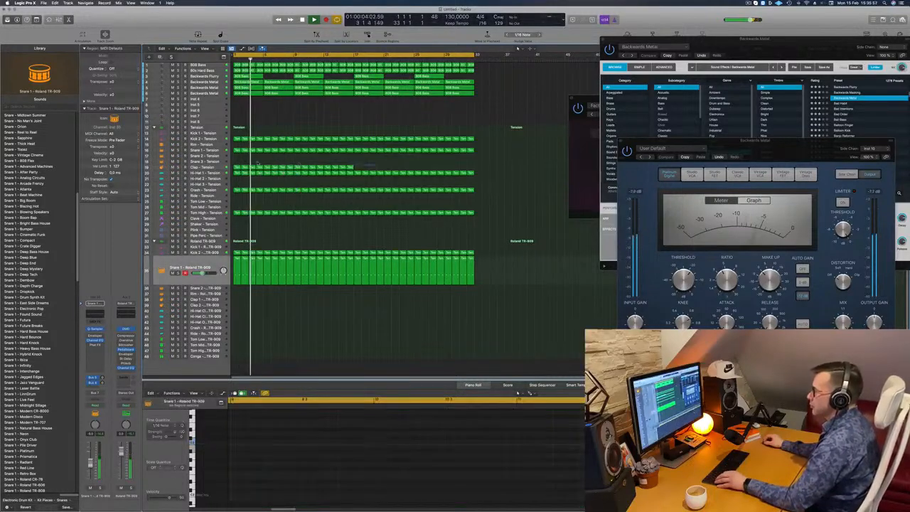
{"action": "left_click_drag", "start_coordinate": [236, 168], "coordinate": [345, 167], "text": "alt"}
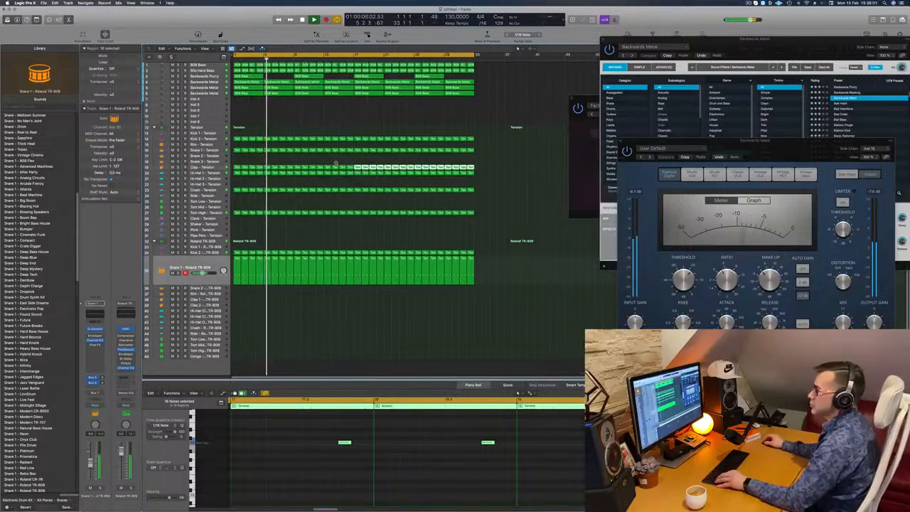
{"action": "scroll", "coordinate": [335, 163], "scroll_direction": "down", "scroll_amount": 3}
{"action": "left_click", "coordinate": [294, 229]}
{"action": "scroll", "coordinate": [298, 232], "scroll_direction": "up", "scroll_amount": 1}
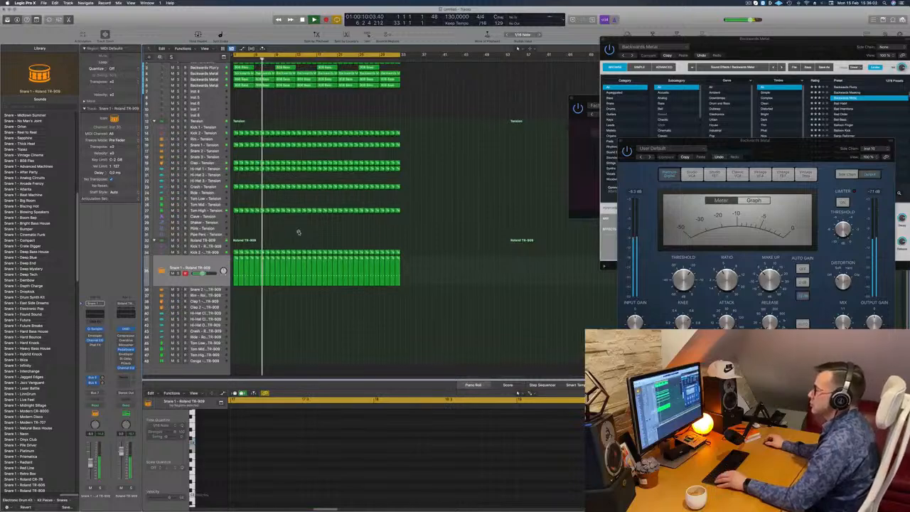
{"action": "scroll", "coordinate": [299, 233], "scroll_direction": "up", "scroll_amount": 2}
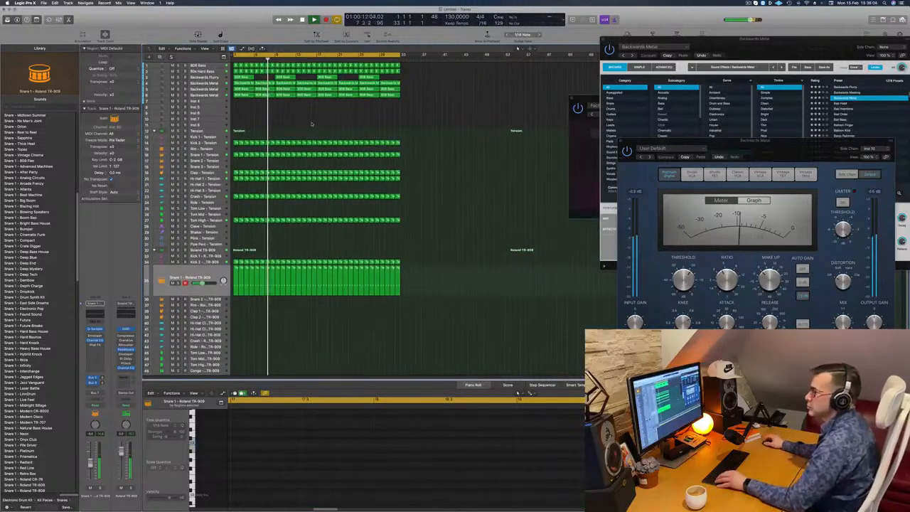